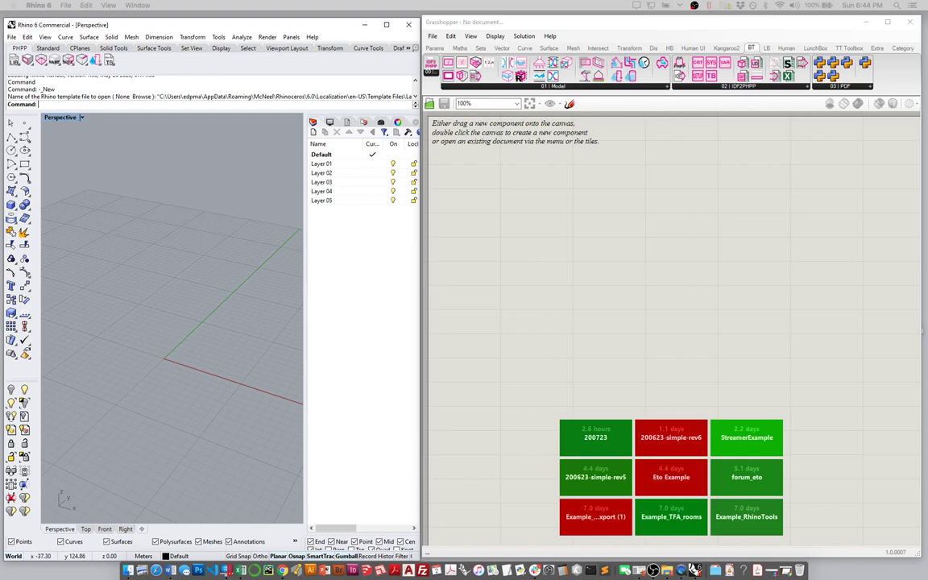
- Switch to Chrome and examine the IDF2PH website's overview, its three main toolkit pieces and the list of required software
{"action": "key", "text": "super+Tab"}
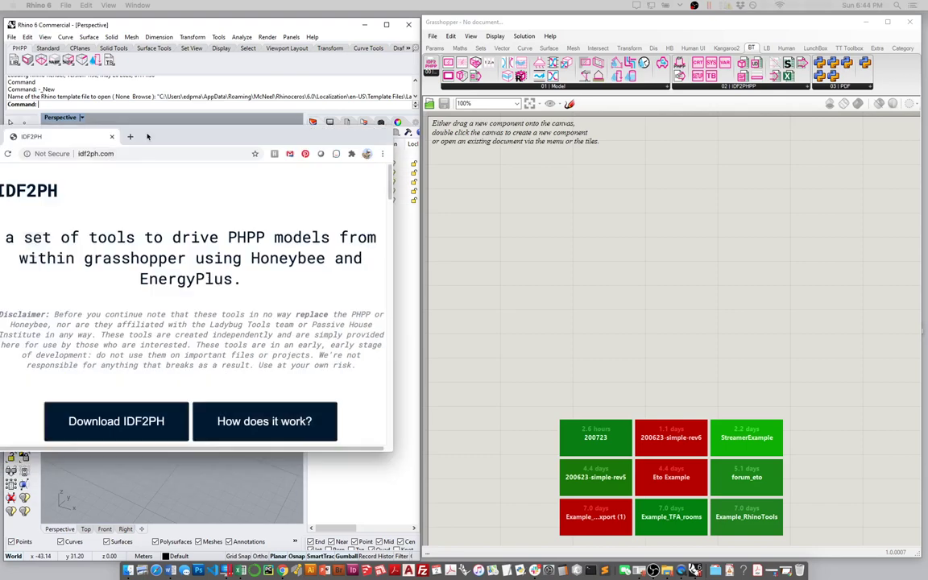
{"action": "left_click_drag", "start_coordinate": [554, 373], "coordinate": [751, 537]}
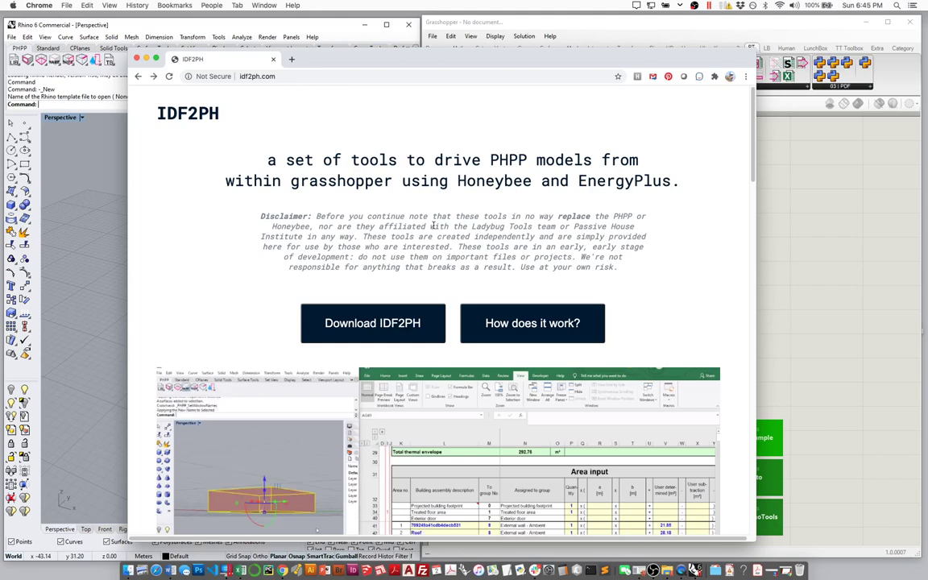
{"action": "scroll", "coordinate": [433, 226], "scroll_direction": "down", "scroll_amount": 1}
{"action": "scroll", "coordinate": [433, 226], "scroll_direction": "down", "scroll_amount": 15}
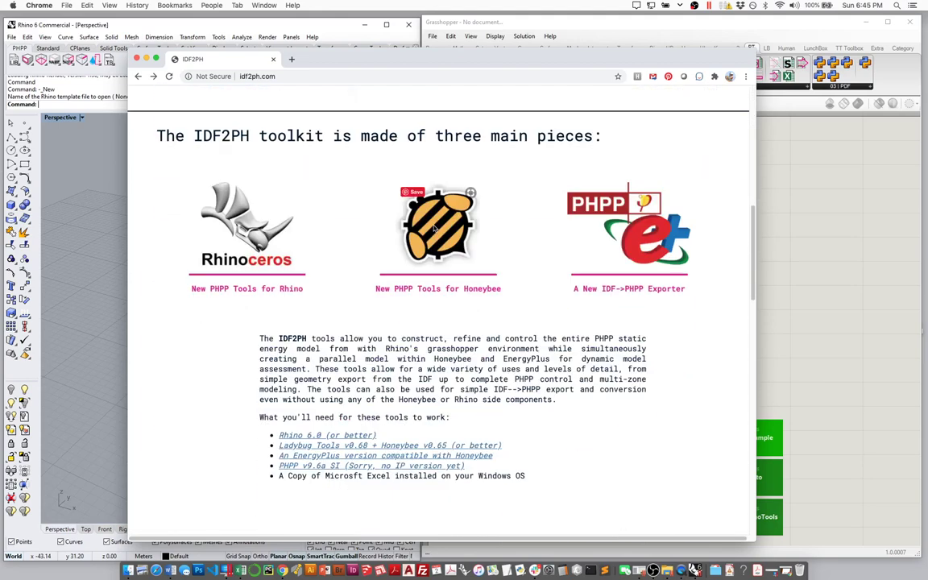
{"action": "scroll", "coordinate": [434, 228], "scroll_direction": "down", "scroll_amount": 5}
{"action": "scroll", "coordinate": [434, 229], "scroll_direction": "up", "scroll_amount": 1}
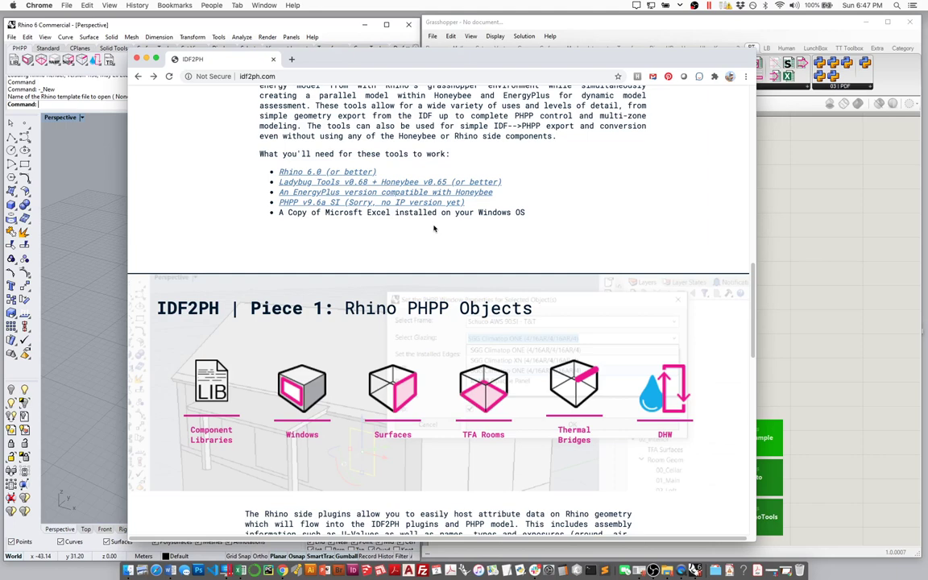
{"action": "scroll", "coordinate": [336, 377], "scroll_direction": "up", "scroll_amount": 3}
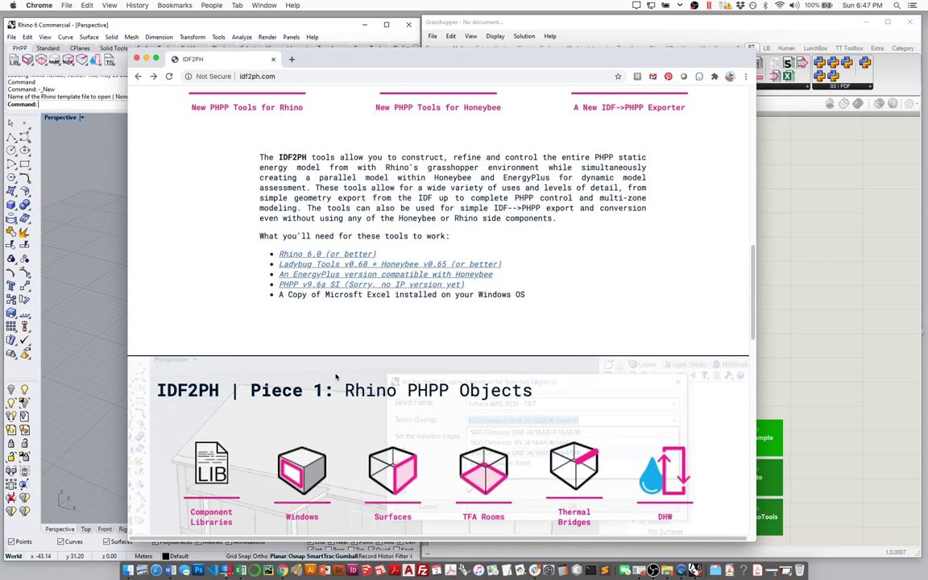
{"action": "scroll", "coordinate": [337, 377], "scroll_direction": "up", "scroll_amount": 10}
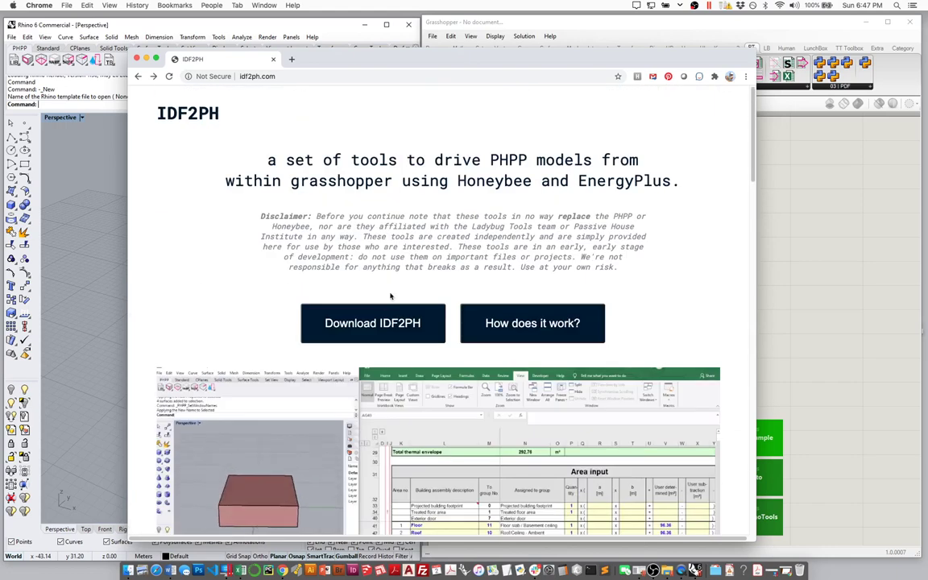
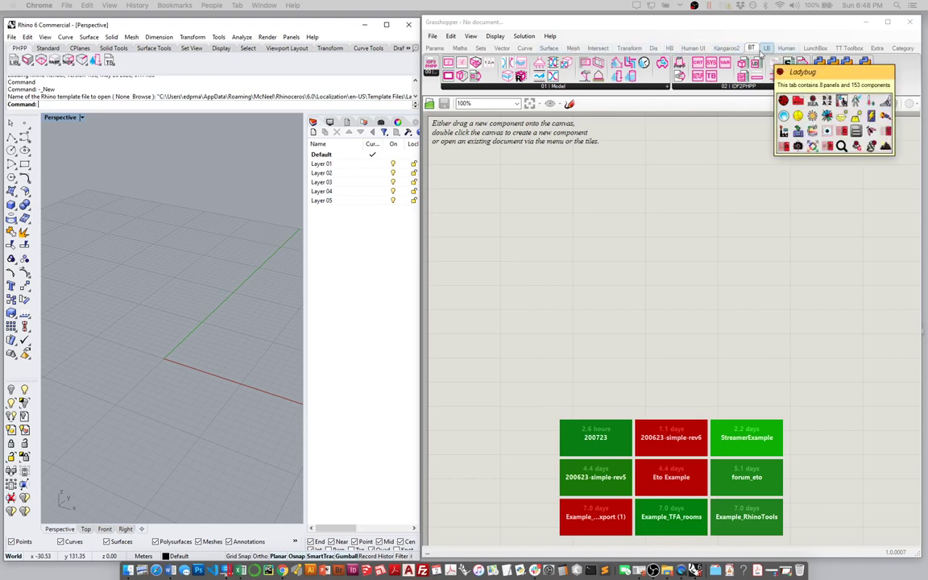
- Switch to Grasshopper and place the main Ladybug component on the canvas, with the main Honeybee component directly below it
{"action": "left_click", "coordinate": [764, 49]}
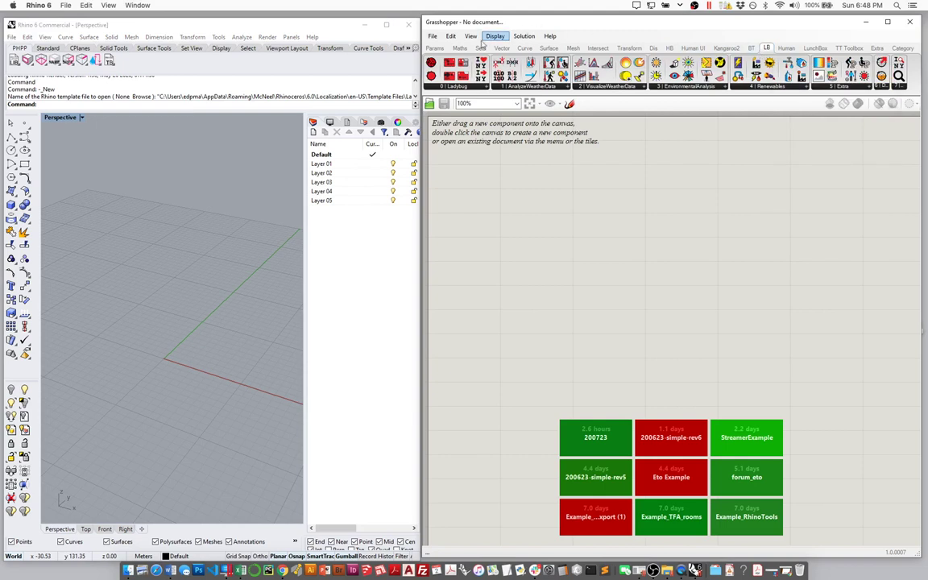
{"action": "left_click_drag", "start_coordinate": [431, 63], "coordinate": [504, 175]}
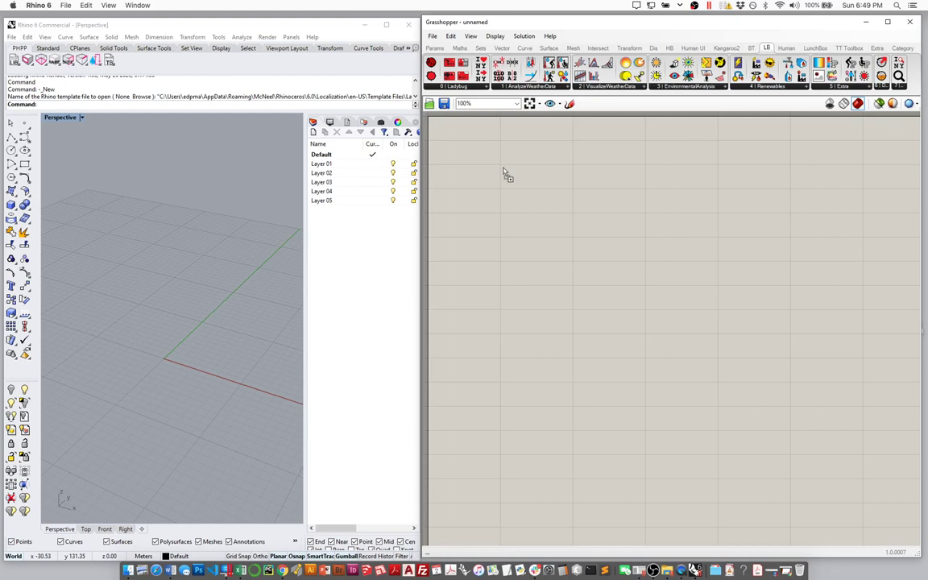
{"action": "left_click_drag", "start_coordinate": [505, 175], "coordinate": [505, 175]}
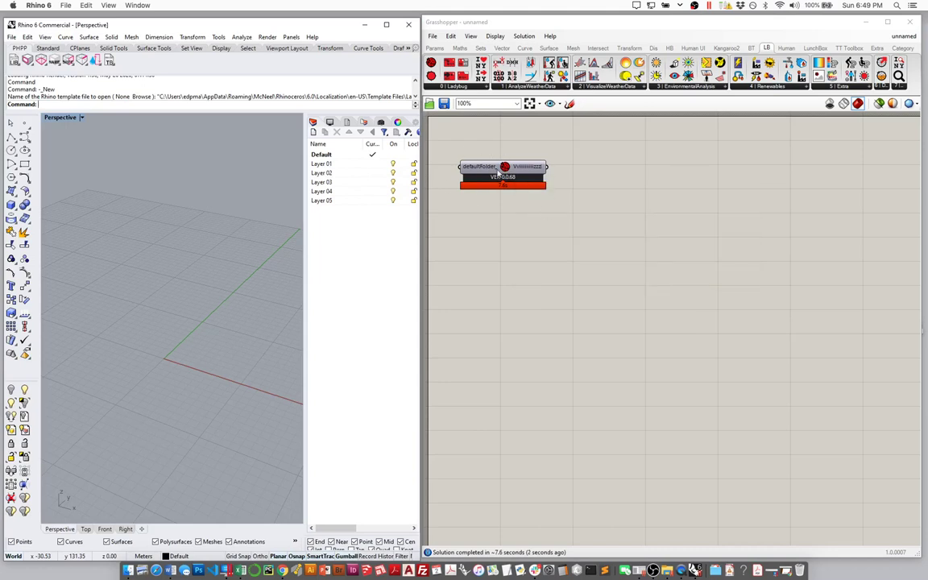
{"action": "left_click_drag", "start_coordinate": [500, 170], "coordinate": [493, 152]}
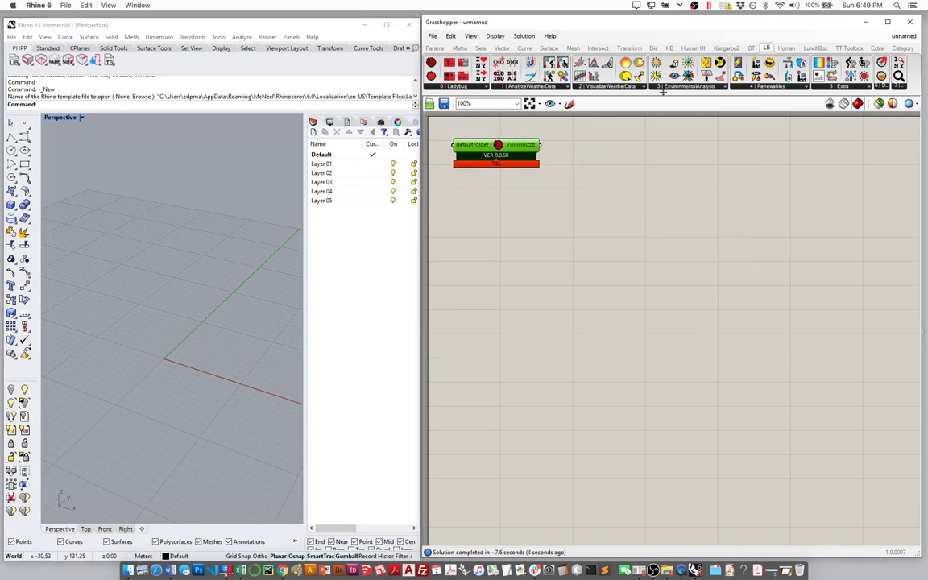
{"action": "left_click", "coordinate": [670, 48]}
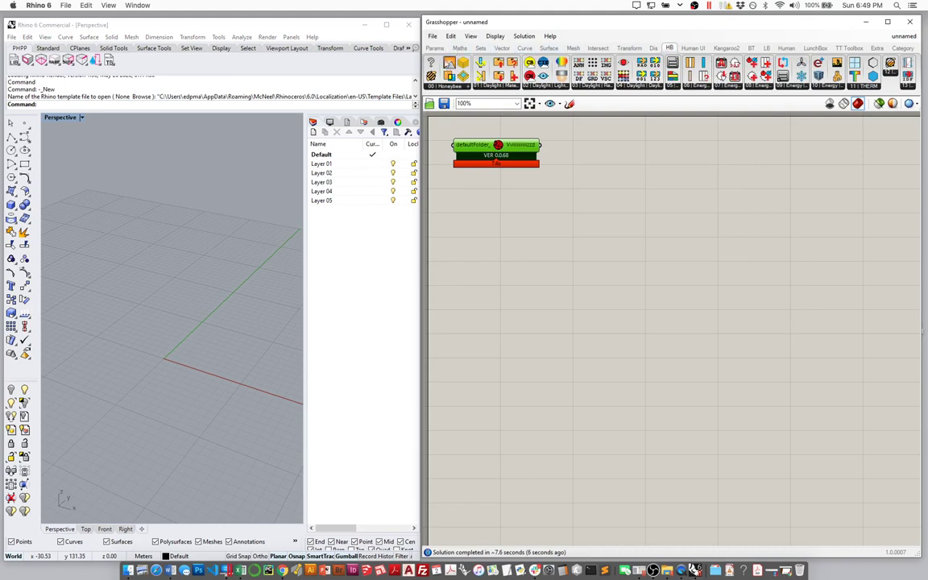
{"action": "left_click_drag", "start_coordinate": [431, 76], "coordinate": [498, 195]}
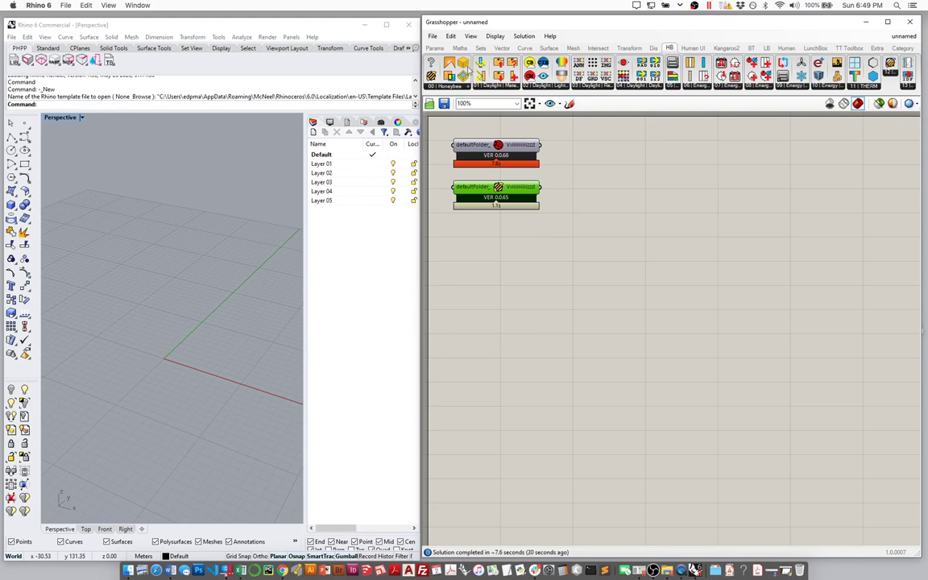
- Add the createHBSrfs and createHBZones components and connect the HBSurface output to the _HBSurfaces input
{"action": "left_click", "coordinate": [464, 87]}
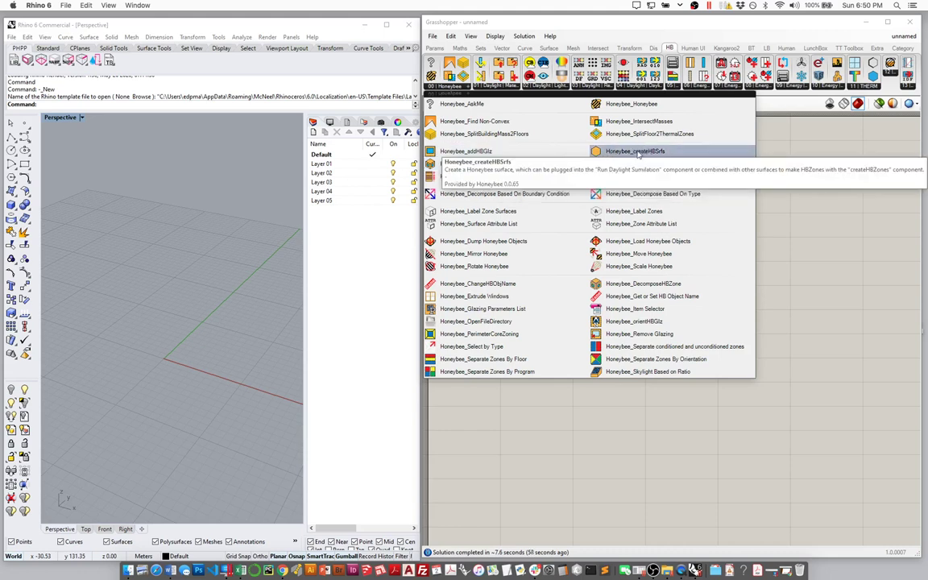
{"action": "left_click_drag", "start_coordinate": [641, 153], "coordinate": [631, 269]}
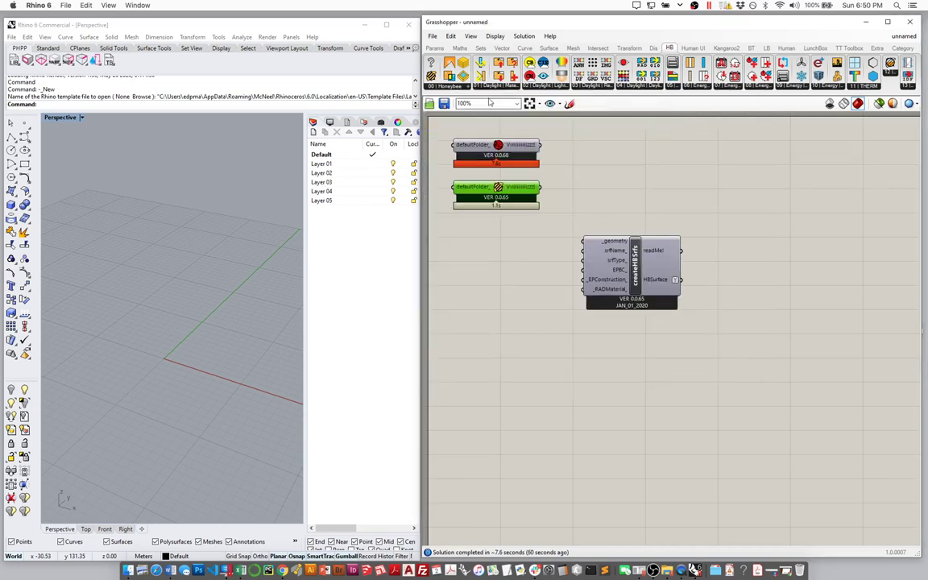
{"action": "left_click", "coordinate": [422, 85]}
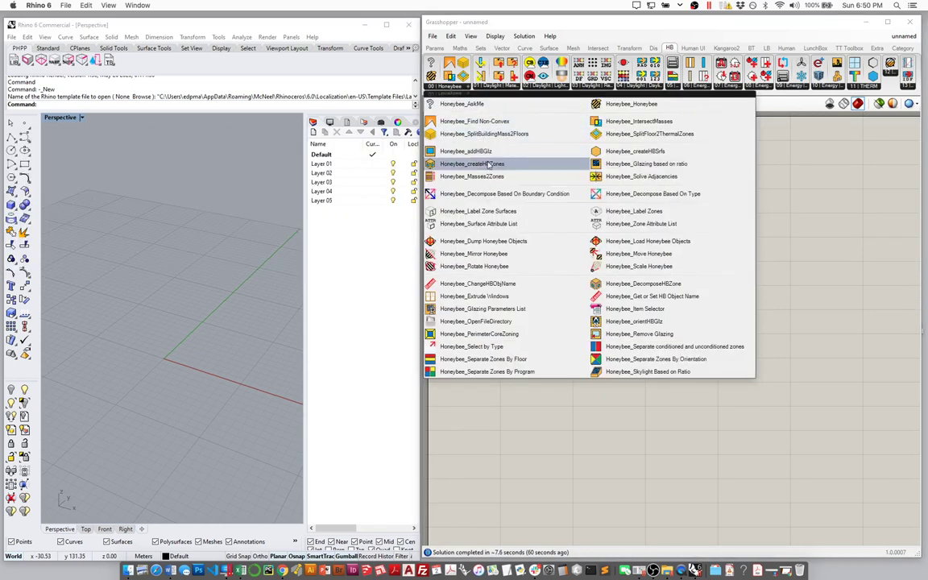
{"action": "left_click_drag", "start_coordinate": [486, 167], "coordinate": [761, 308]}
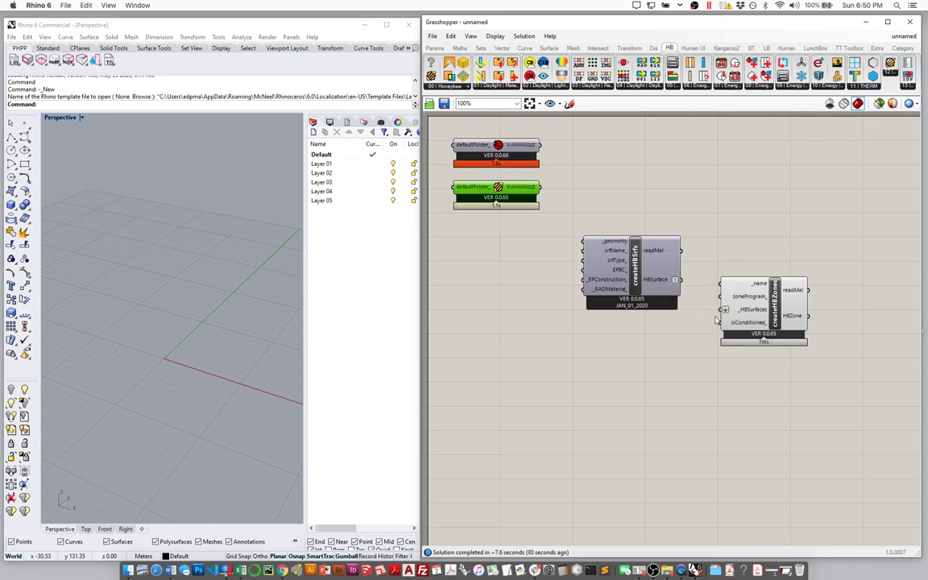
{"action": "left_click_drag", "start_coordinate": [681, 279], "coordinate": [732, 290]}
{"action": "right_click", "coordinate": [727, 226]}
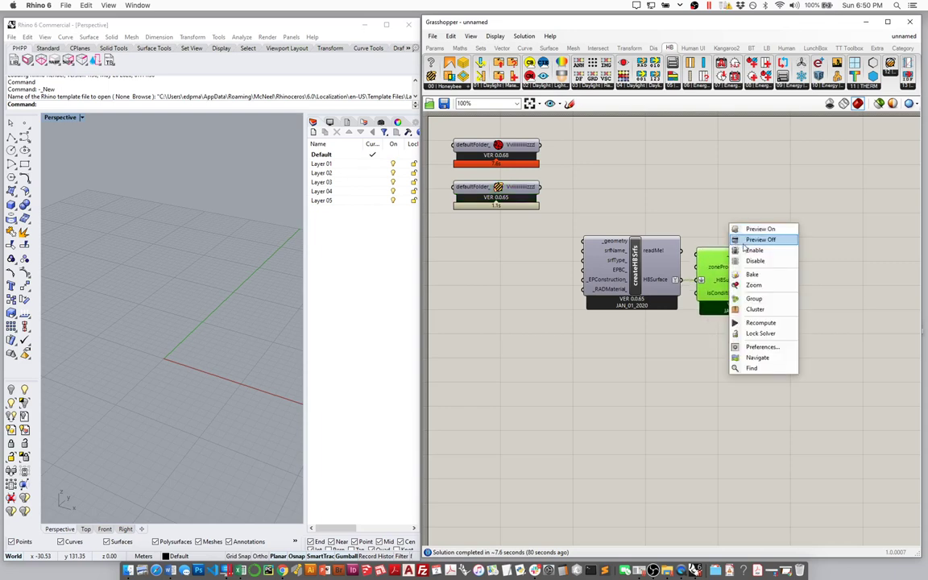
{"action": "key", "text": "Escape"}
- Add a text panel reading "Example Zone", connect it to the _name input of createHBZones and place it just above that component
{"action": "double_click", "coordinate": [717, 214]}
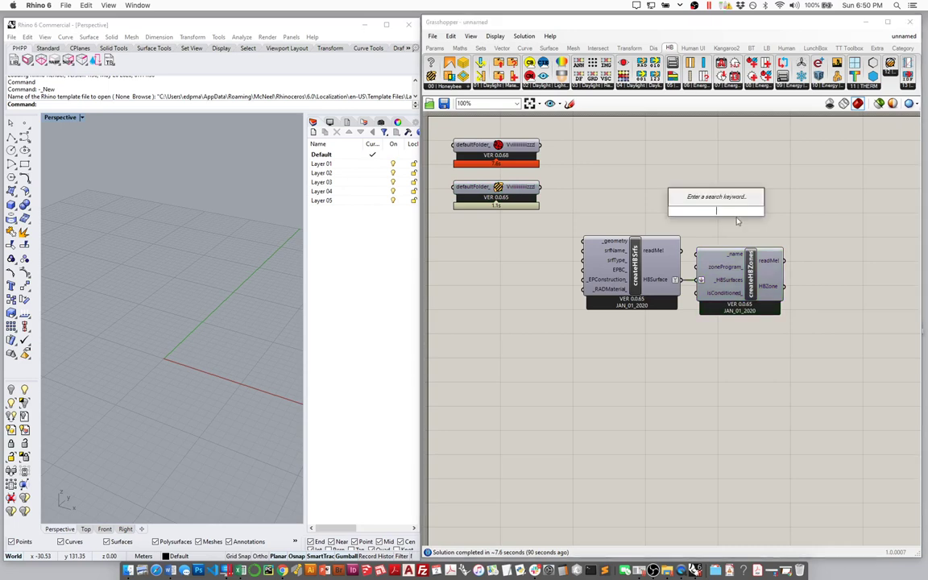
{"action": "type", "text": "//"}
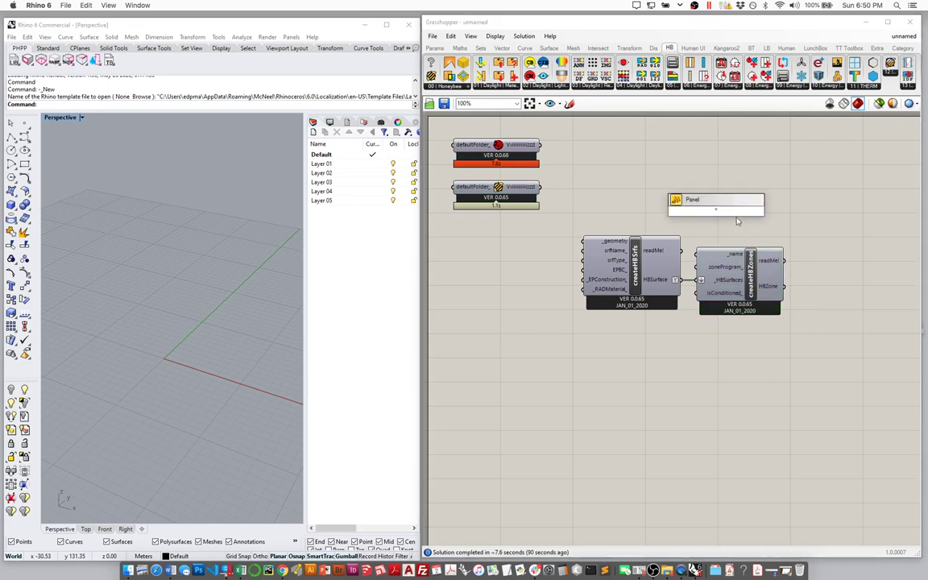
{"action": "type", "text": "Example Zone"}
{"action": "key", "text": "Return"}
{"action": "left_click_drag", "start_coordinate": [743, 212], "coordinate": [691, 259]}
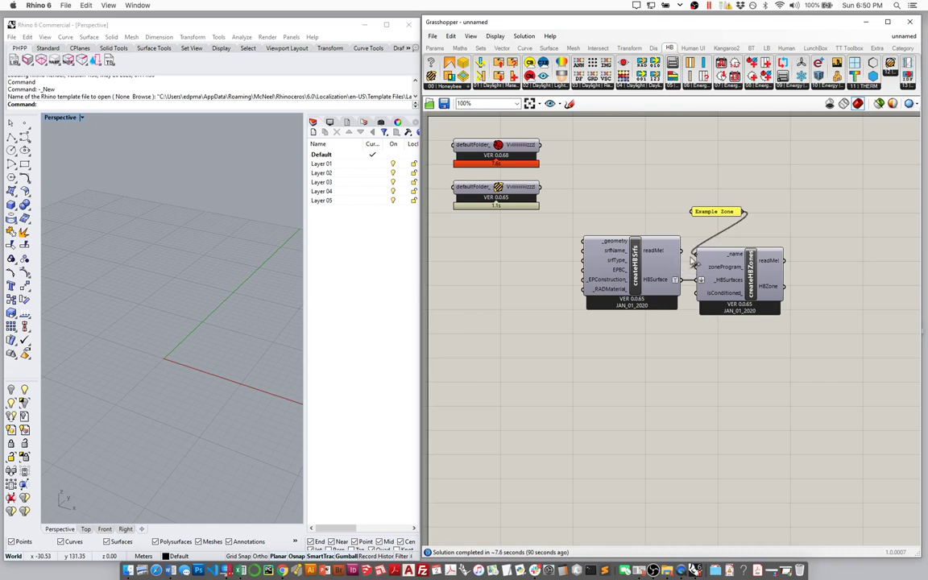
{"action": "left_click_drag", "start_coordinate": [722, 214], "coordinate": [747, 243]}
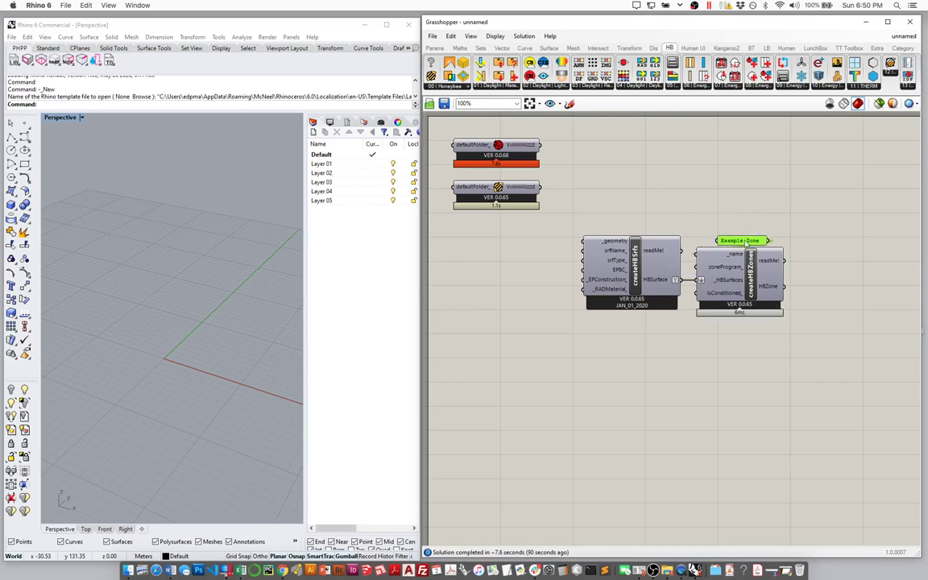
- Add an empty panel beside createHBZones and connect the HBZone output to it
{"action": "double_click", "coordinate": [812, 292]}
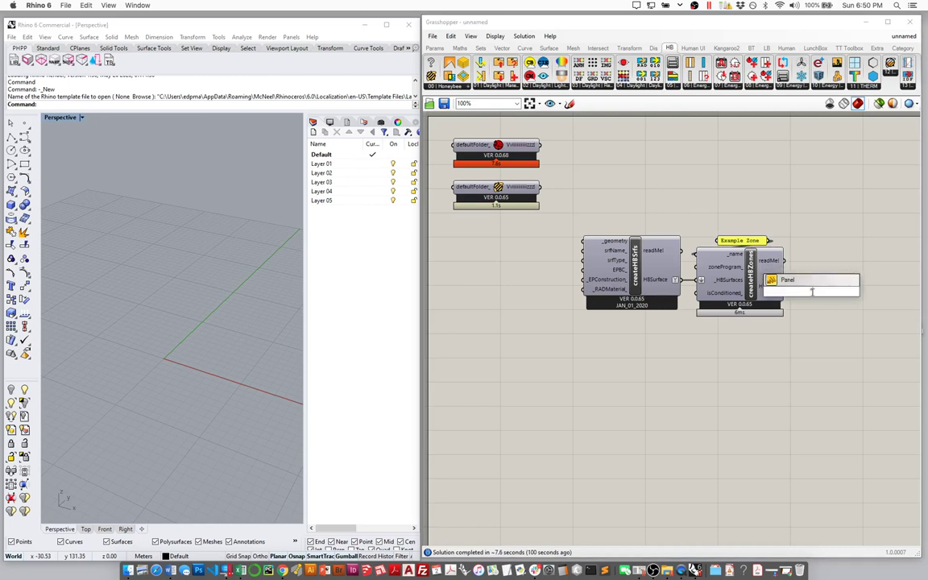
{"action": "key", "text": "Return"}
{"action": "left_click_drag", "start_coordinate": [784, 286], "coordinate": [825, 294]}
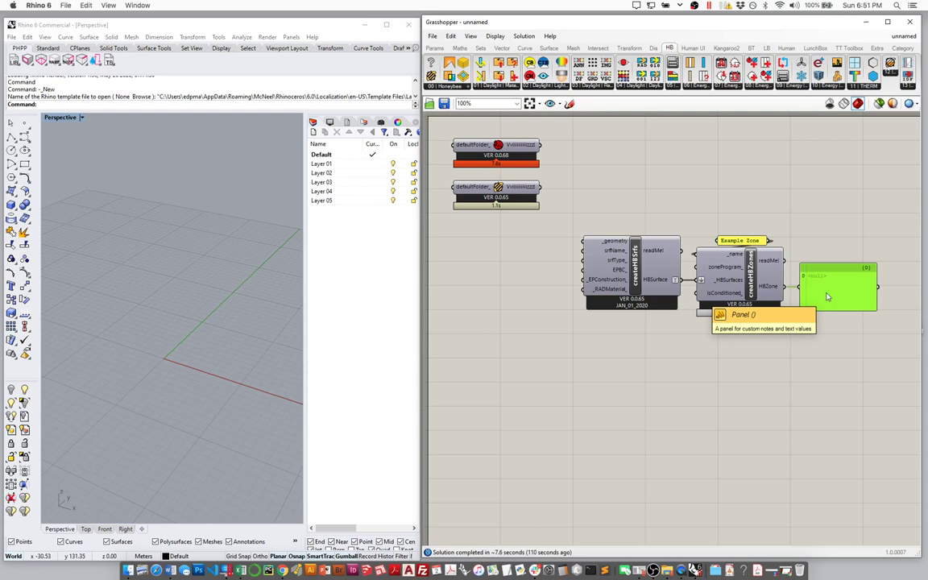
- Draw a box in Rhino from the world origin with a base about 10 by 10 m and a height of 3 m
{"action": "left_click", "coordinate": [239, 291]}
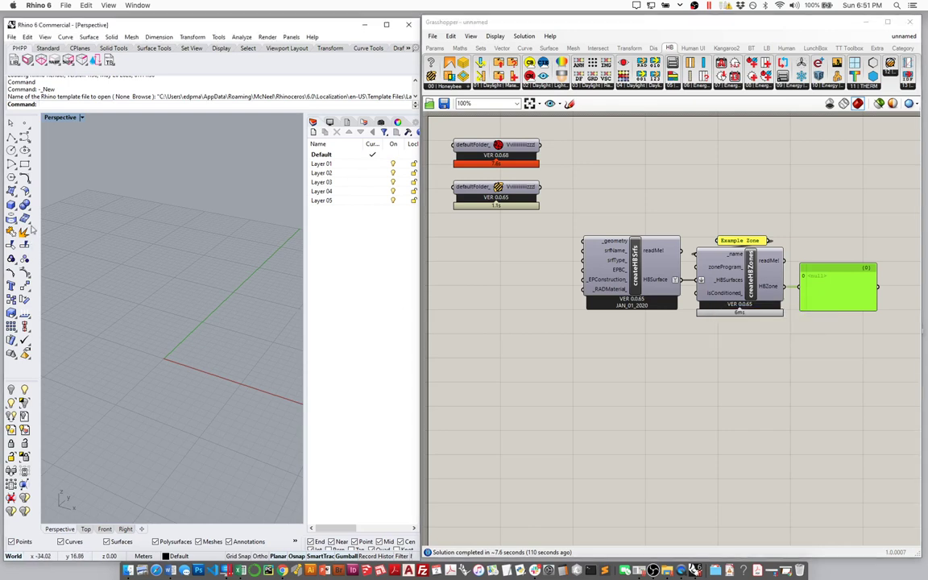
{"action": "left_click_drag", "start_coordinate": [16, 210], "coordinate": [22, 198]}
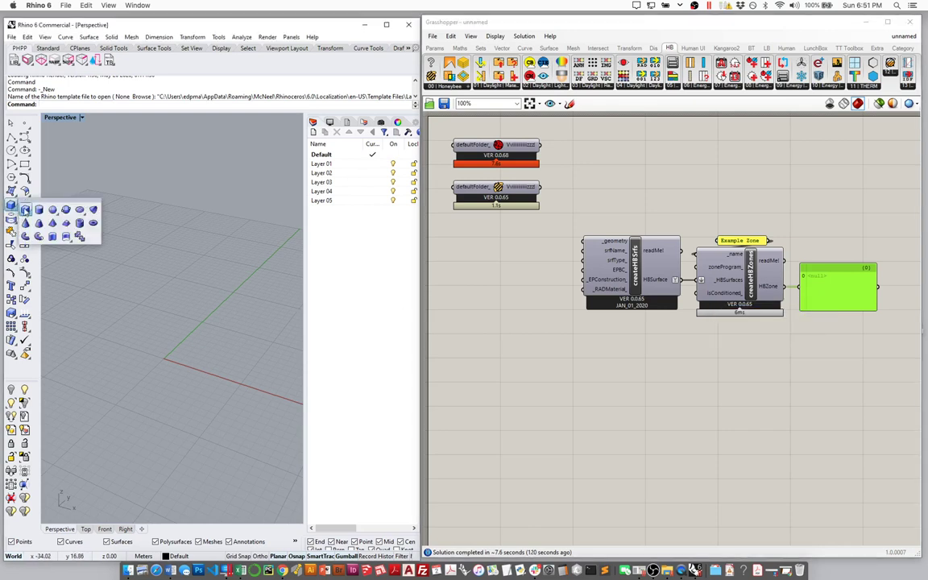
{"action": "left_click", "coordinate": [23, 193]}
{"action": "left_click", "coordinate": [164, 359]}
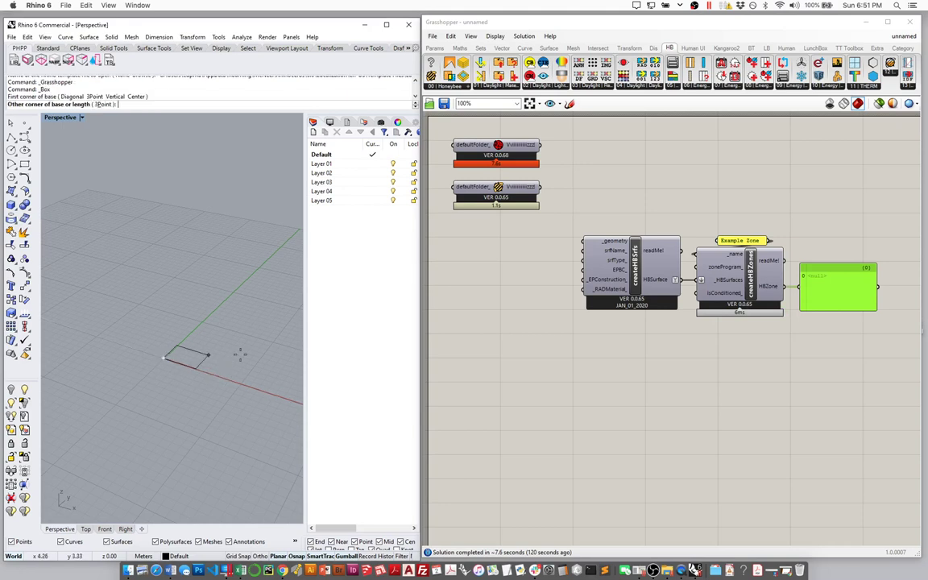
{"action": "left_click", "coordinate": [273, 341]}
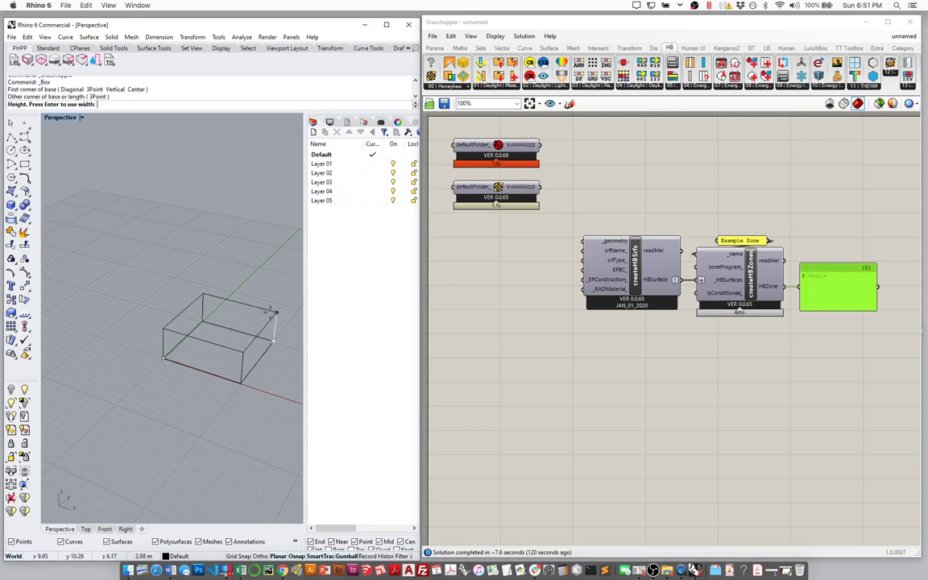
{"action": "left_click", "coordinate": [274, 314]}
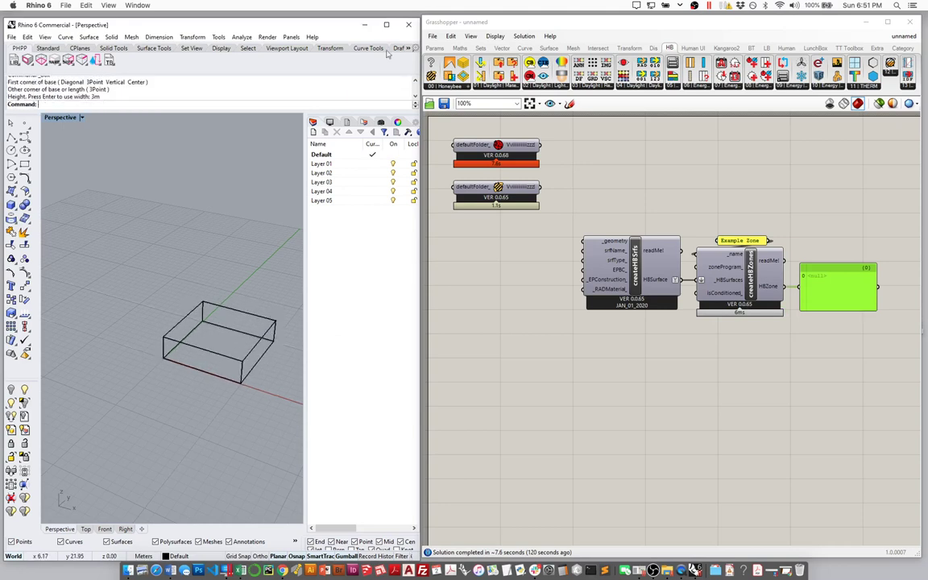
- Add a Brep parameter referencing the drawn box, connect it to the _geometry input of createHBSrfs and align it beside that input
{"action": "scroll", "coordinate": [255, 354], "scroll_direction": "up", "scroll_amount": 5}
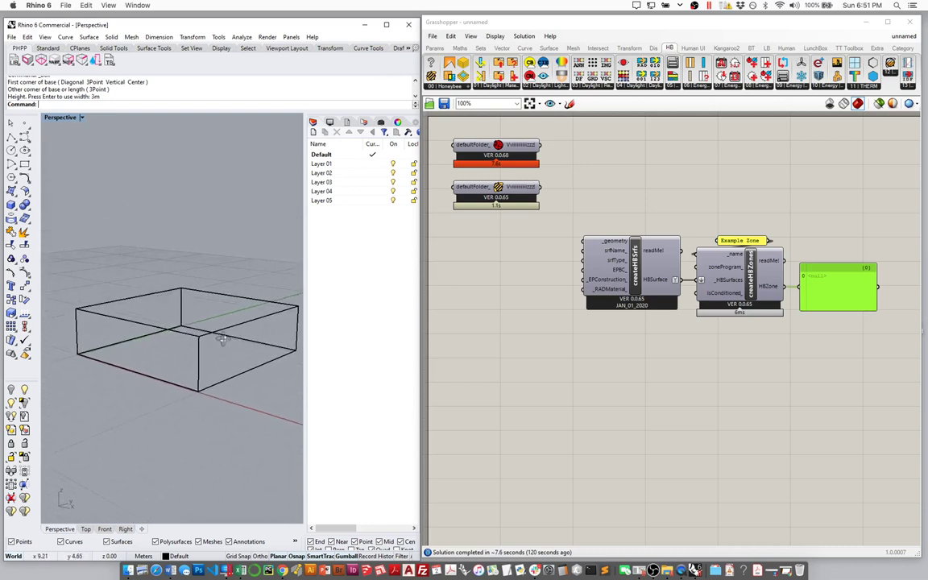
{"action": "left_click", "coordinate": [227, 353]}
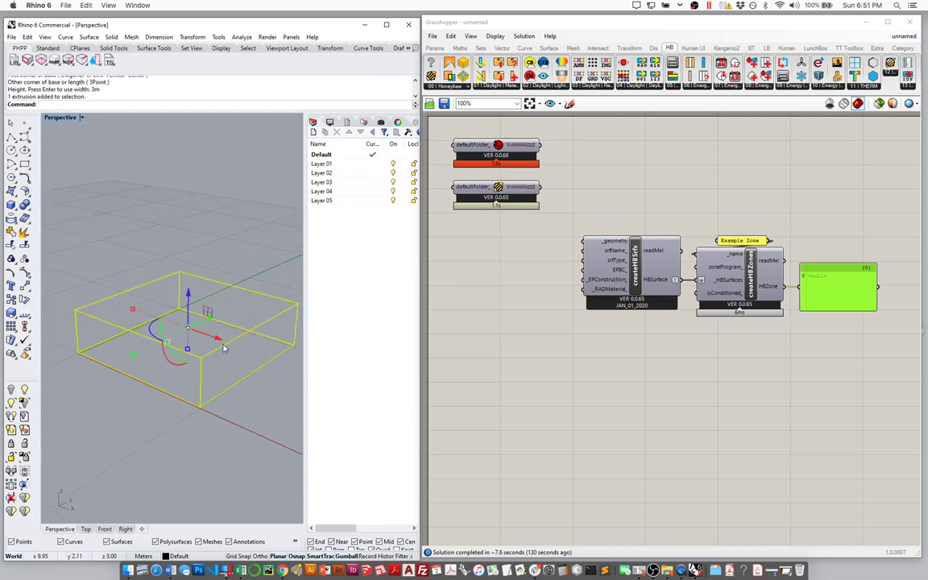
{"action": "double_click", "coordinate": [527, 340]}
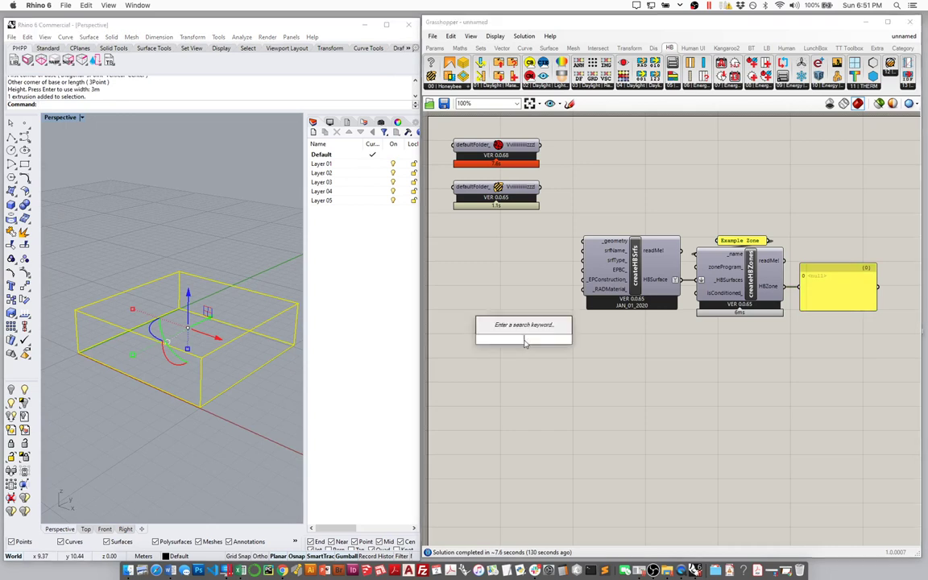
{"action": "type", "text": "bre"}
{"action": "left_click", "coordinate": [515, 315]}
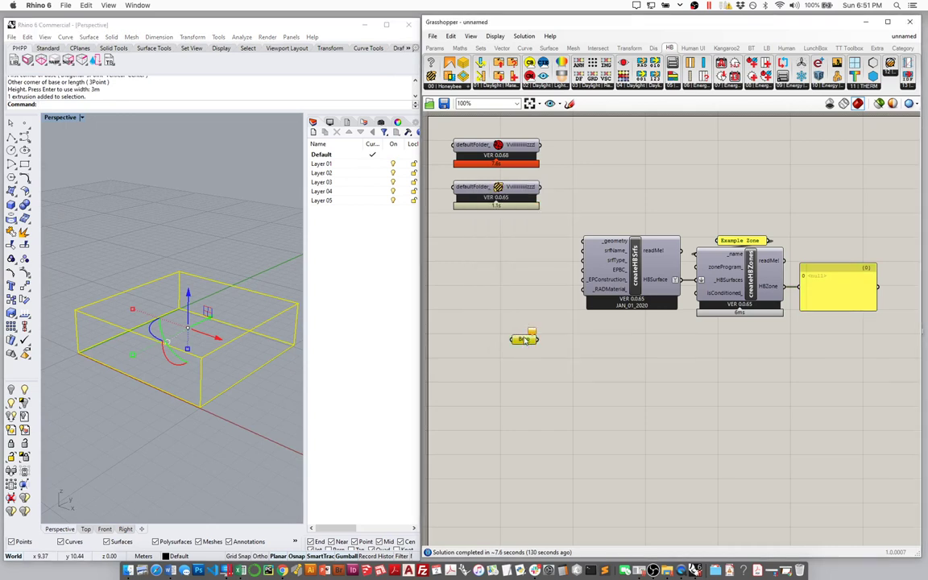
{"action": "right_click", "coordinate": [519, 339]}
{"action": "left_click", "coordinate": [562, 460]}
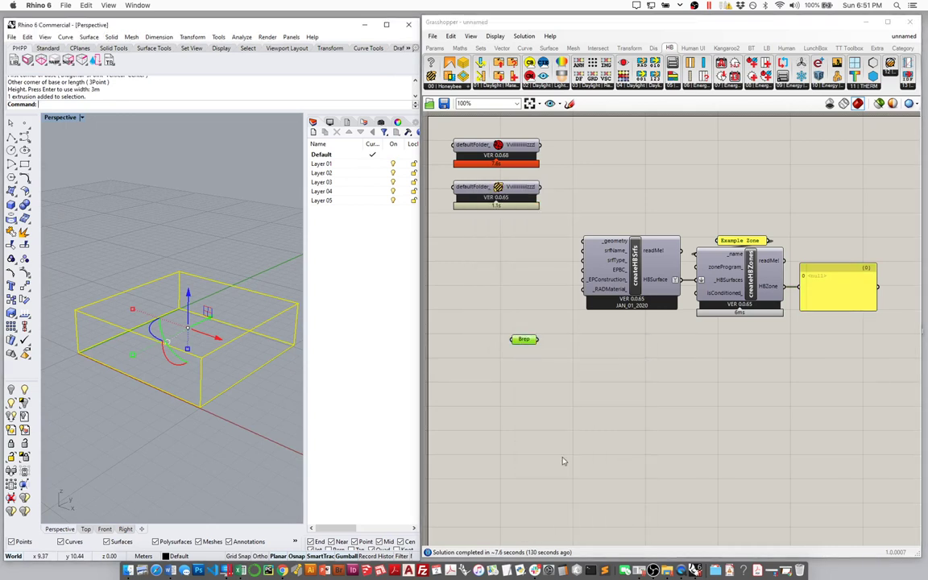
{"action": "left_click_drag", "start_coordinate": [536, 339], "coordinate": [583, 240]}
{"action": "left_click_drag", "start_coordinate": [523, 340], "coordinate": [547, 241]}
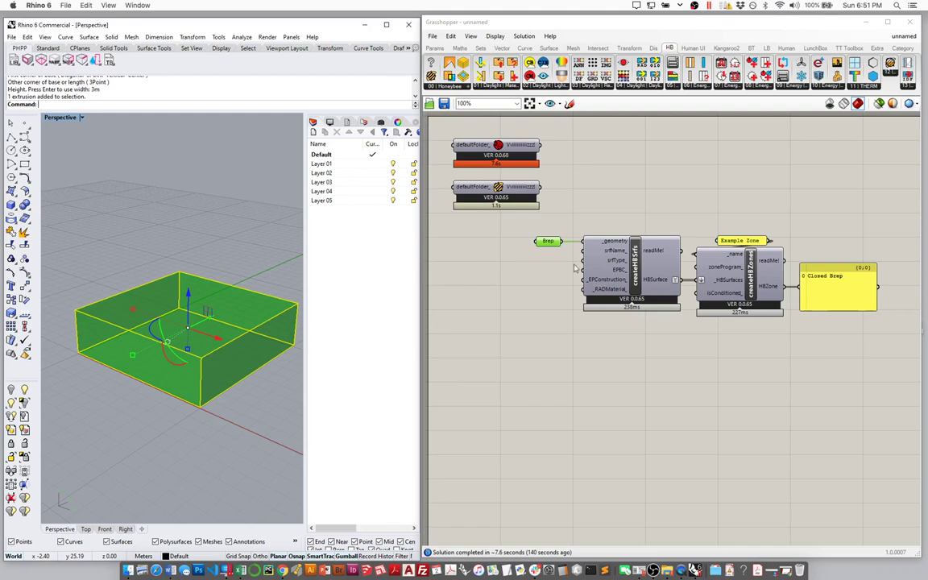
- Replace the Brep parameter feeding createHBSrfs with a Geometry Pipeline placed beside that component
{"action": "left_click_drag", "start_coordinate": [561, 262], "coordinate": [534, 230]}
{"action": "key", "text": "Delete"}
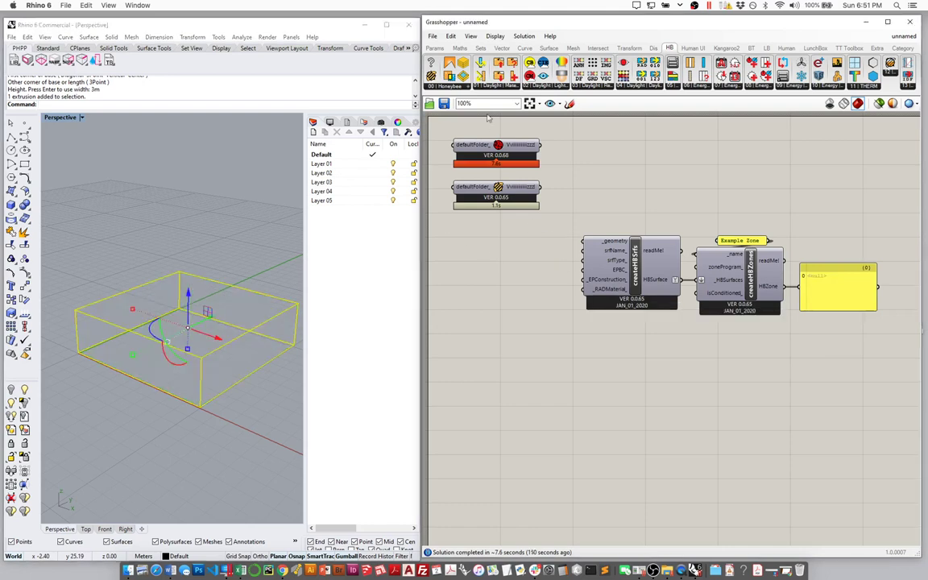
{"action": "left_click", "coordinate": [435, 48]}
{"action": "left_click", "coordinate": [467, 86]}
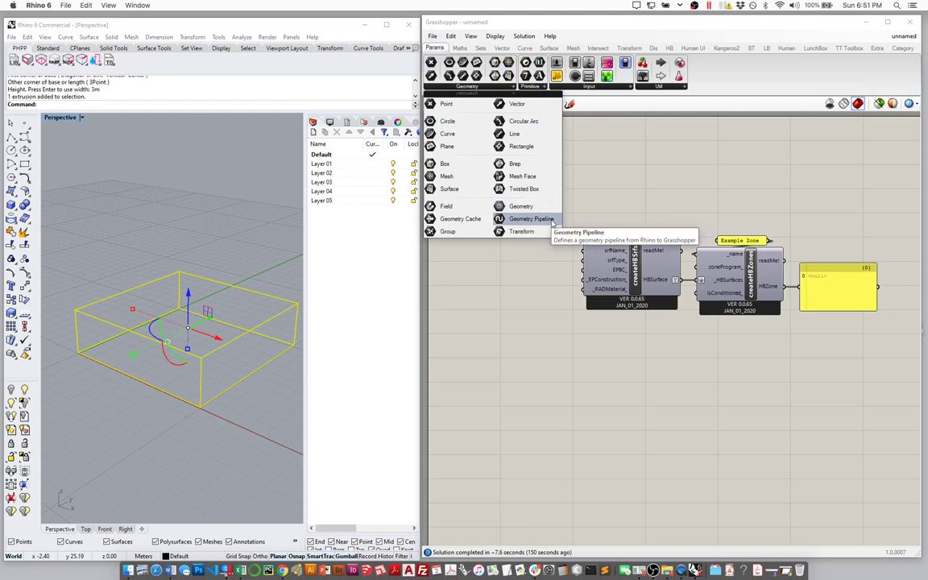
{"action": "left_click_drag", "start_coordinate": [553, 223], "coordinate": [539, 257]}
- Set the Geometry Pipeline's layer filter to Default and limit its object type to Breps
{"action": "right_click", "coordinate": [505, 244]}
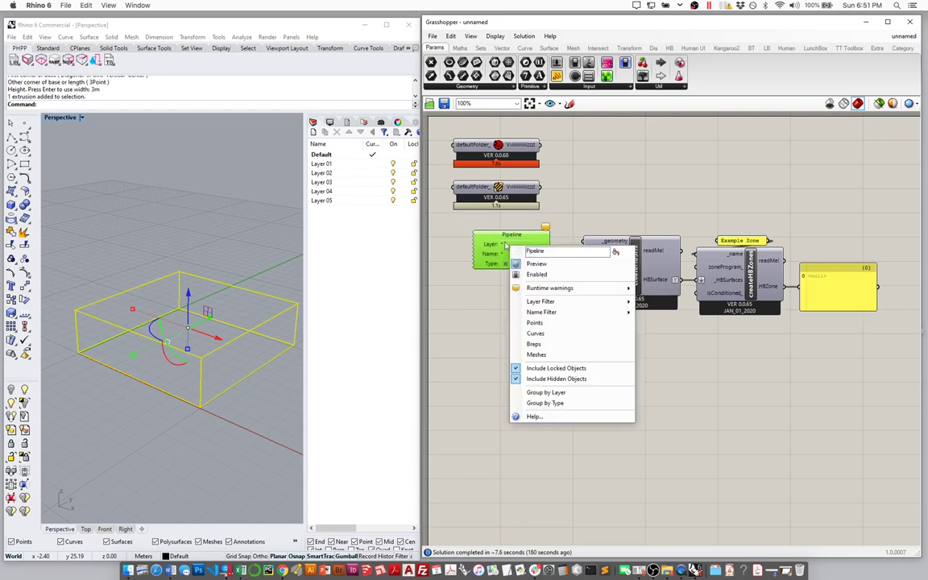
{"action": "key", "text": "Escape"}
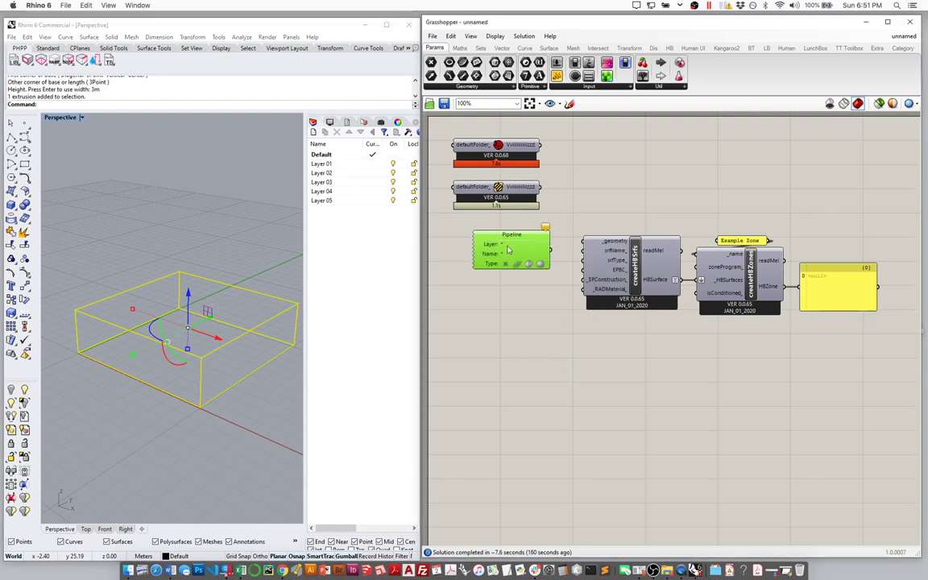
{"action": "left_click", "coordinate": [507, 246]}
{"action": "type", "text": "De"}
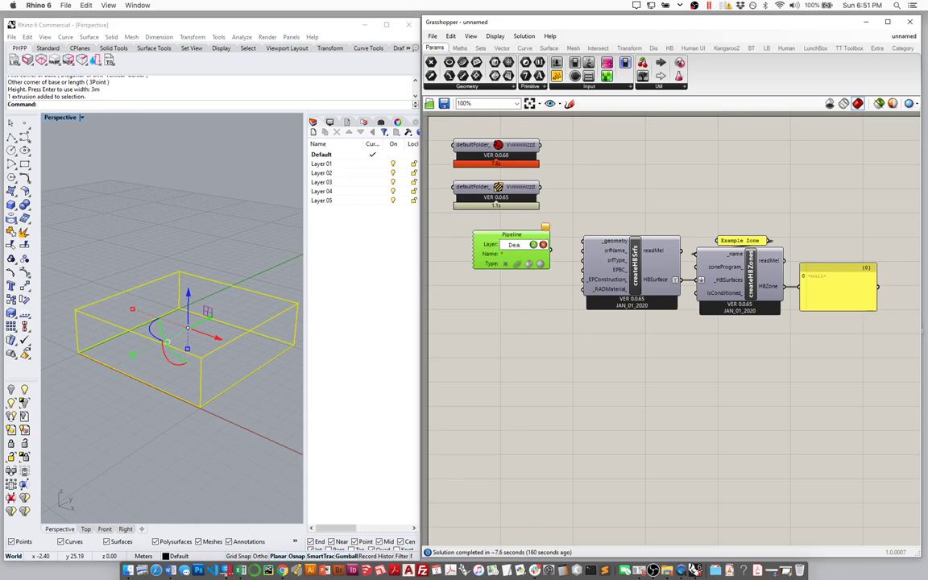
{"action": "type", "text": "fault"}
{"action": "left_click", "coordinate": [532, 244]}
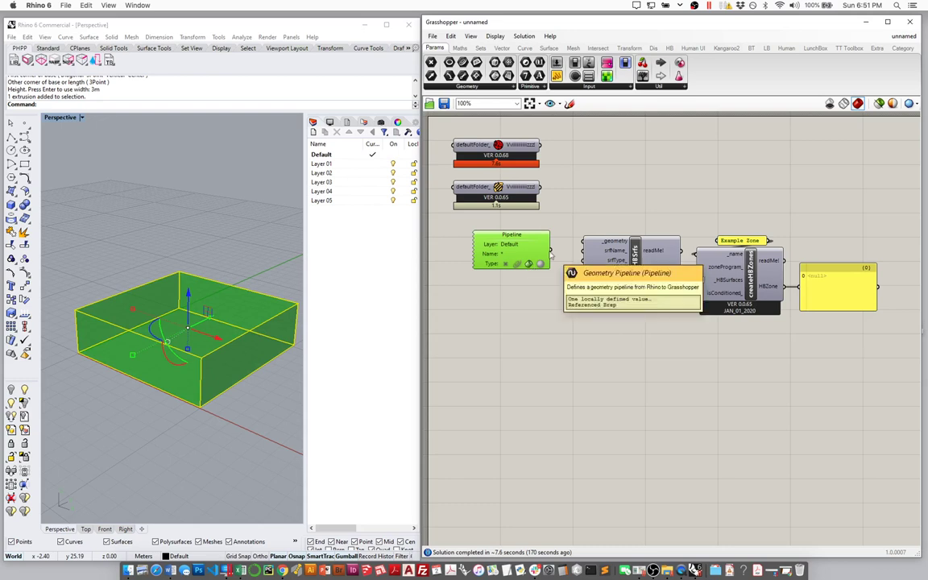
- Add a panel above createHBSrfs and connect the pipeline's output to both the panel and the _geometry input
{"action": "double_click", "coordinate": [598, 191]}
{"action": "type", "text": "panel"}
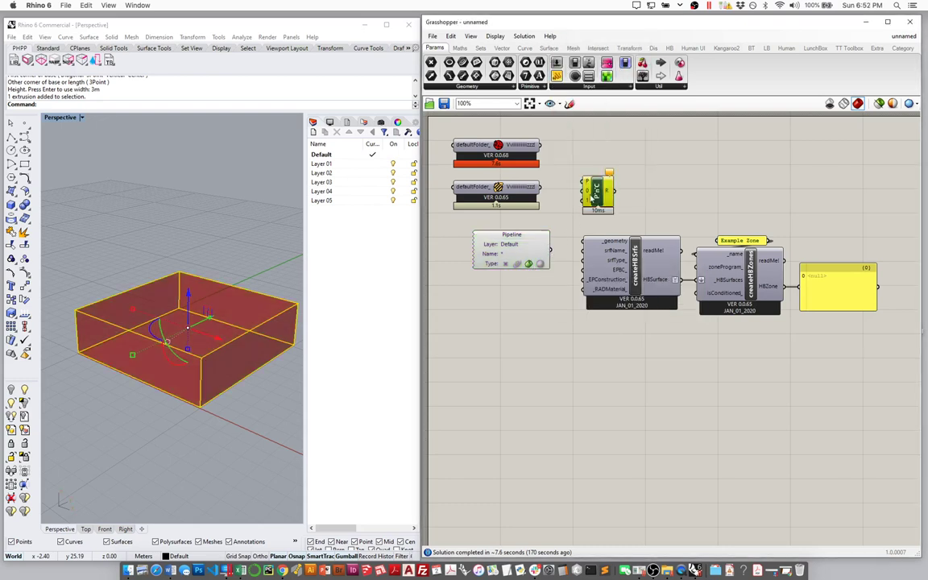
{"action": "key", "text": "Return"}
{"action": "left_click_drag", "start_coordinate": [551, 250], "coordinate": [559, 191]}
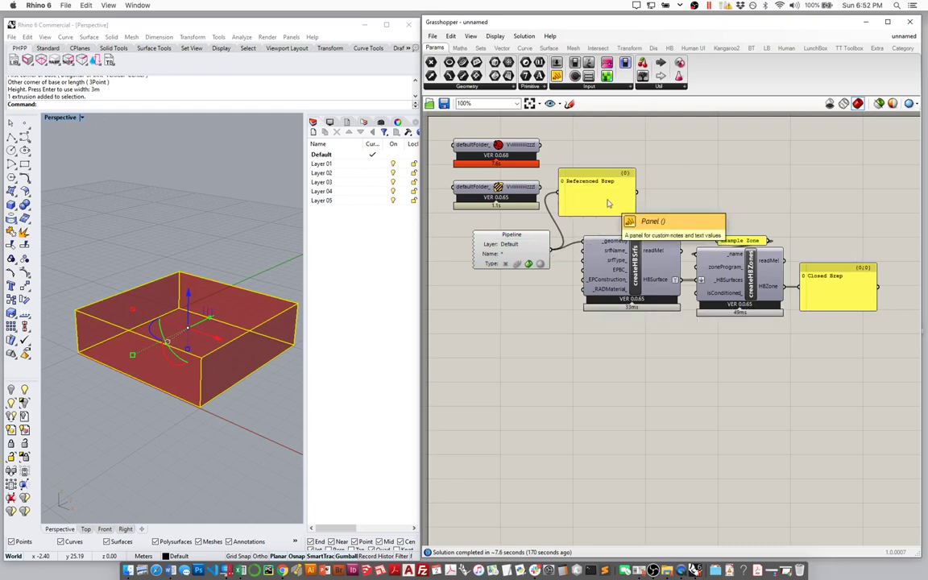
- Delete the panel on the pipeline's output and move the Pipeline level with the _geometry input of createHBSrfs
{"action": "left_click", "coordinate": [579, 206]}
{"action": "key", "text": "Delete"}
{"action": "left_click_drag", "start_coordinate": [490, 220], "coordinate": [496, 212]}
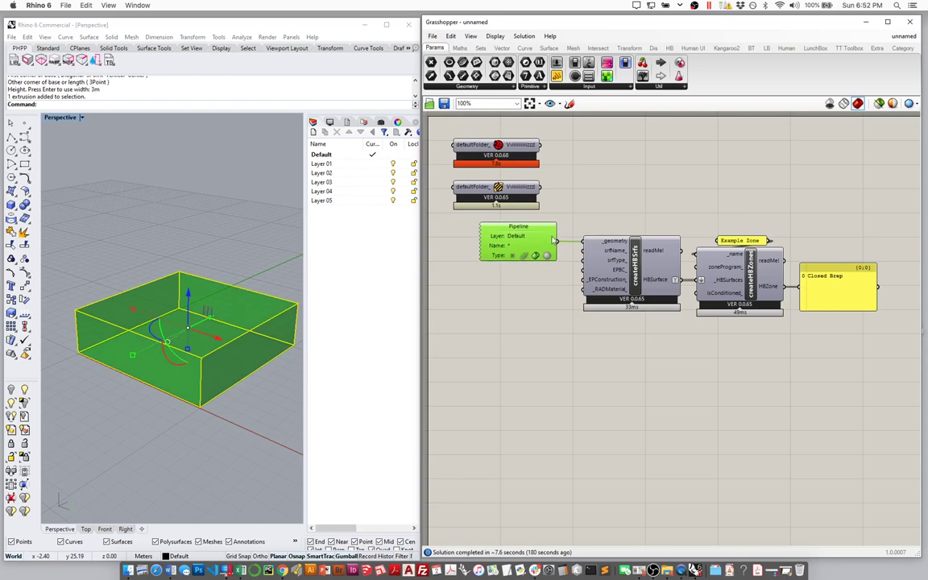
{"action": "right_click", "coordinate": [577, 174]}
{"action": "left_click", "coordinate": [596, 186]}
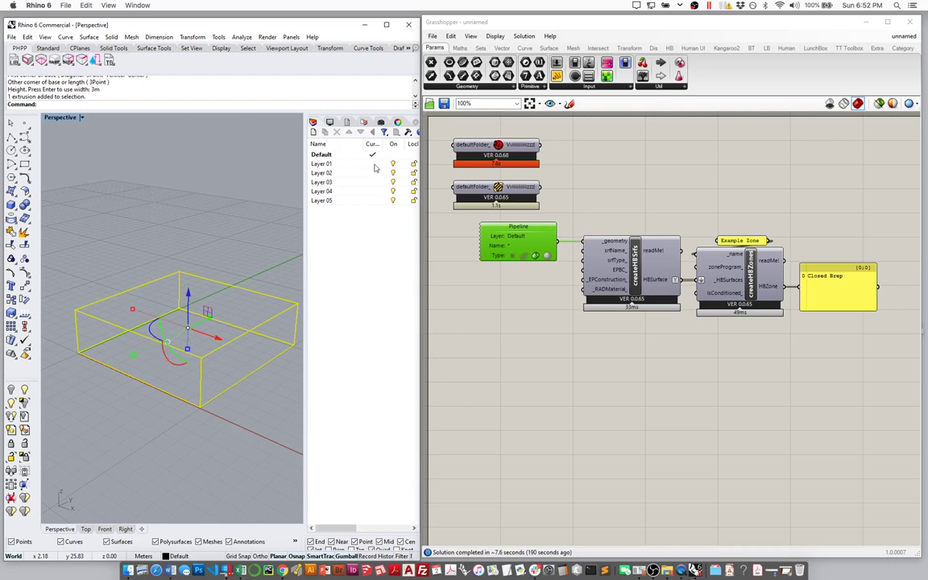
- Nudge createHBSrfs and createHBZones slightly towards the pipeline and delete the panel on the HBZone output
{"action": "left_click", "coordinate": [837, 306]}
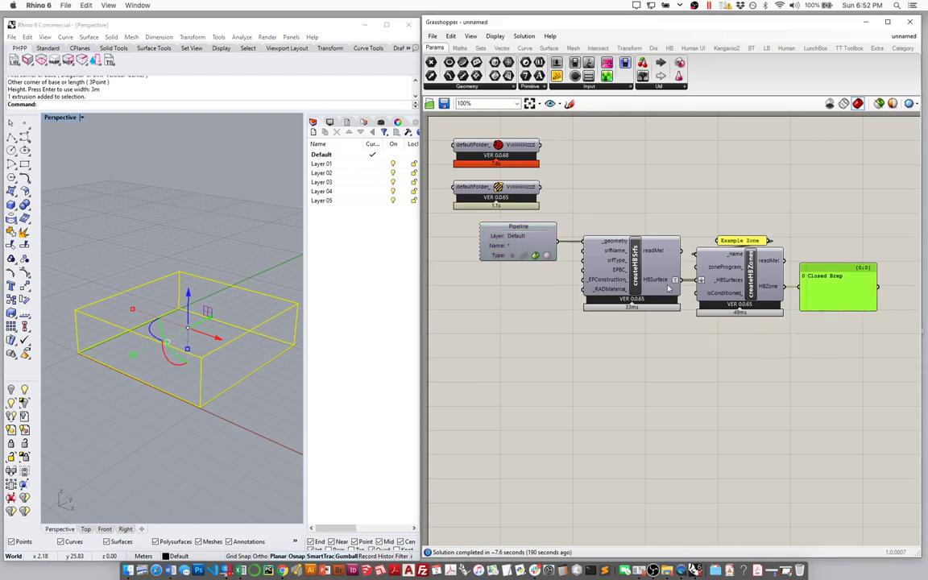
{"action": "left_click_drag", "start_coordinate": [662, 286], "coordinate": [655, 286]}
{"action": "left_click_drag", "start_coordinate": [741, 278], "coordinate": [737, 278]}
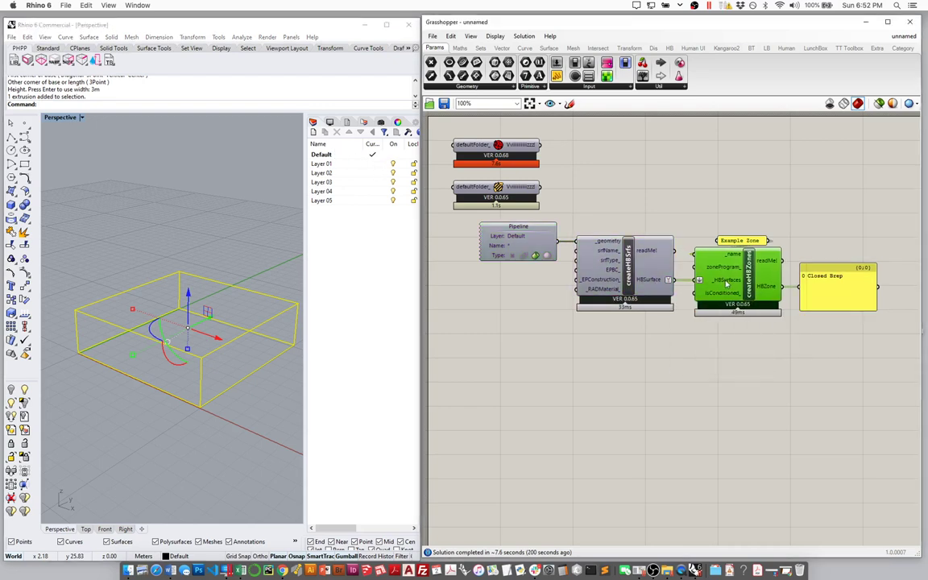
{"action": "left_click", "coordinate": [833, 294]}
{"action": "key", "text": "Delete"}
{"action": "right_click_drag", "start_coordinate": [833, 301], "coordinate": [739, 311]}
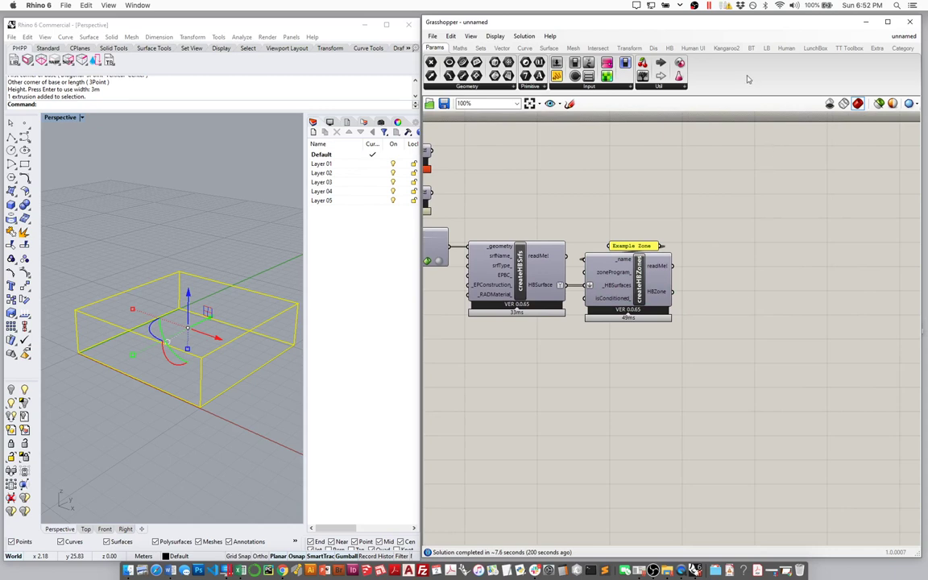
- Add the Honeybee Export To OpenStudio component beside createHBZones and connect HBZone to its _HBZones input
{"action": "left_click", "coordinate": [670, 48]}
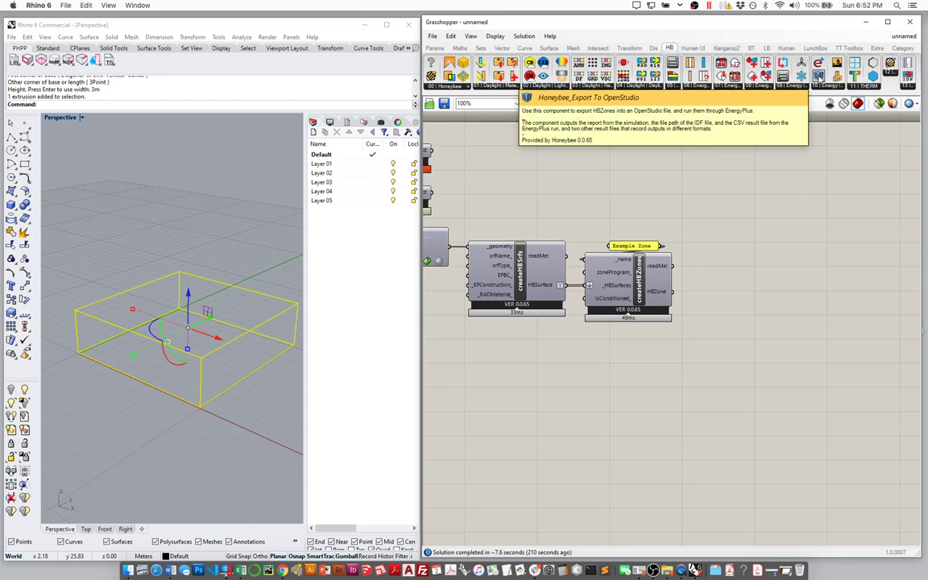
{"action": "left_click_drag", "start_coordinate": [817, 77], "coordinate": [754, 282]}
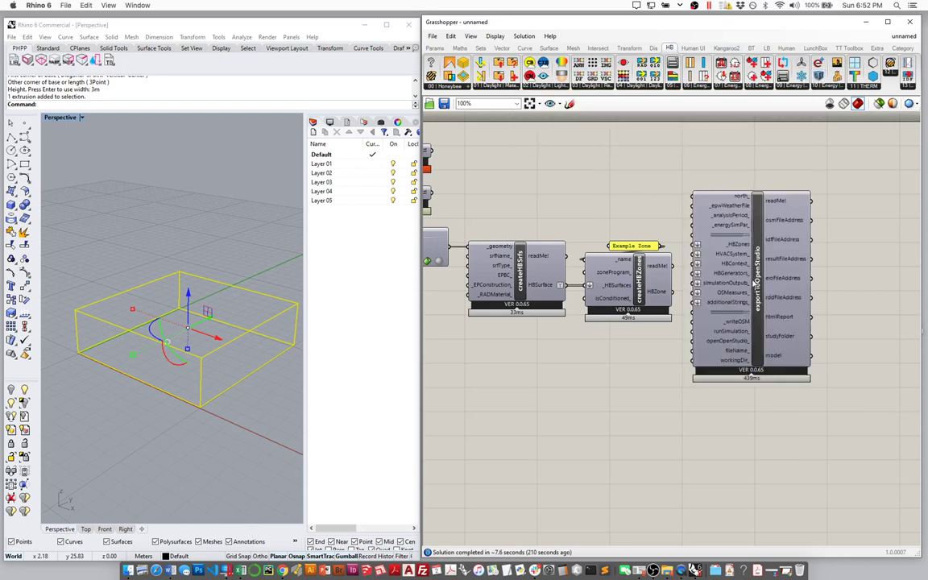
{"action": "left_click_drag", "start_coordinate": [778, 313], "coordinate": [795, 313]}
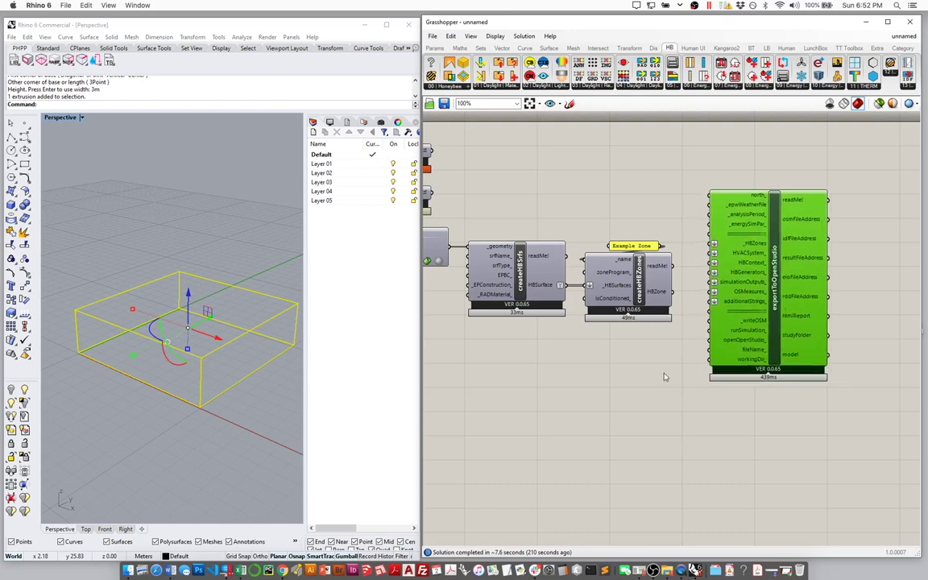
{"action": "scroll", "coordinate": [653, 222], "scroll_direction": "up", "scroll_amount": 2}
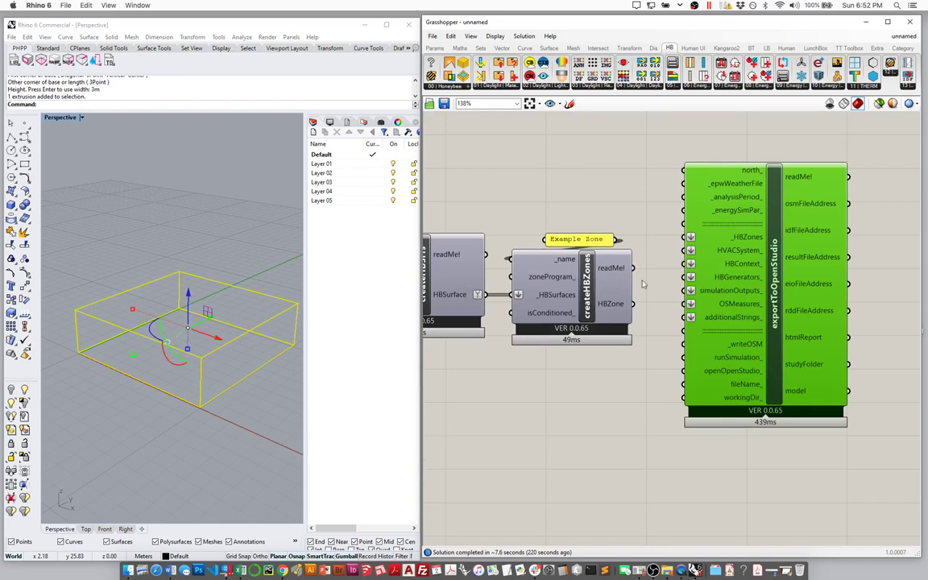
{"action": "left_click_drag", "start_coordinate": [636, 305], "coordinate": [684, 237]}
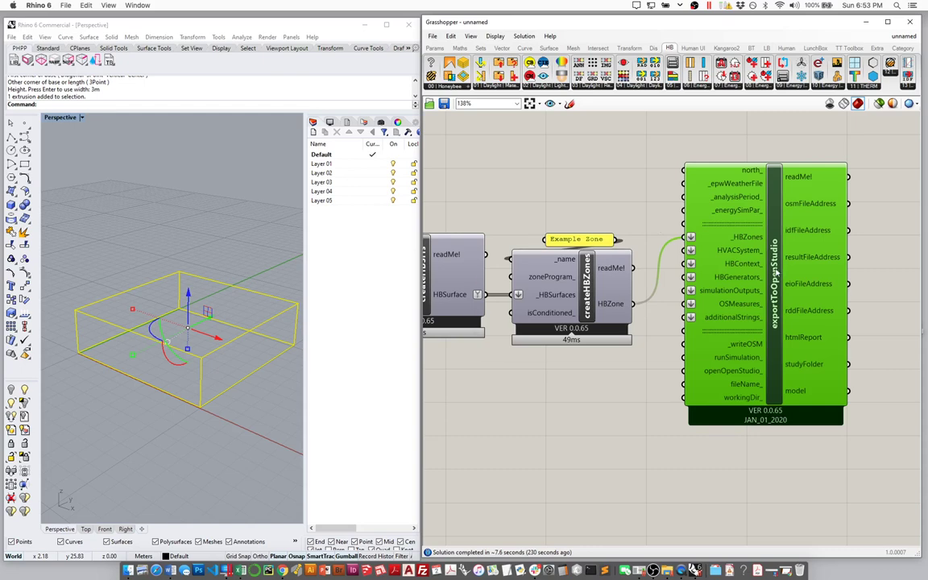
{"action": "left_click_drag", "start_coordinate": [775, 274], "coordinate": [776, 298]}
- Add Ladybug's Open EPW And STAT Weather Files component above exportToOpenStudio and connect epwFile to _epwWeatherFile
{"action": "scroll", "coordinate": [691, 151], "scroll_direction": "up", "scroll_amount": 5}
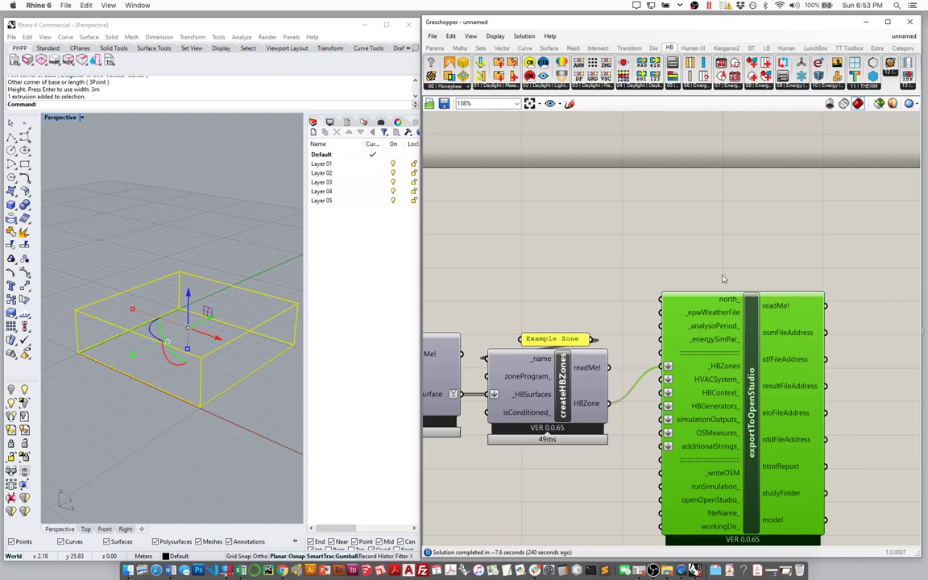
{"action": "left_click", "coordinate": [768, 48]}
{"action": "left_click", "coordinate": [480, 86]}
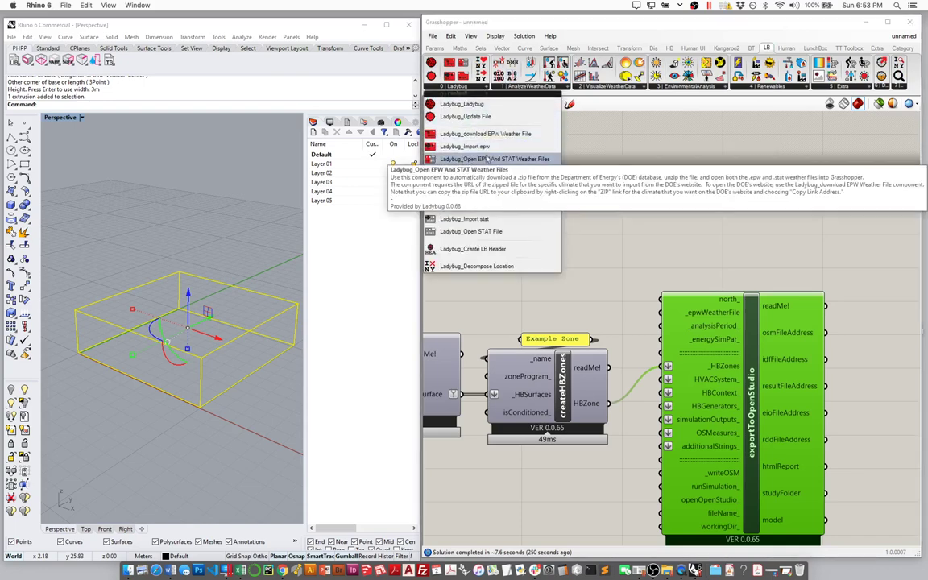
{"action": "left_click", "coordinate": [497, 161]}
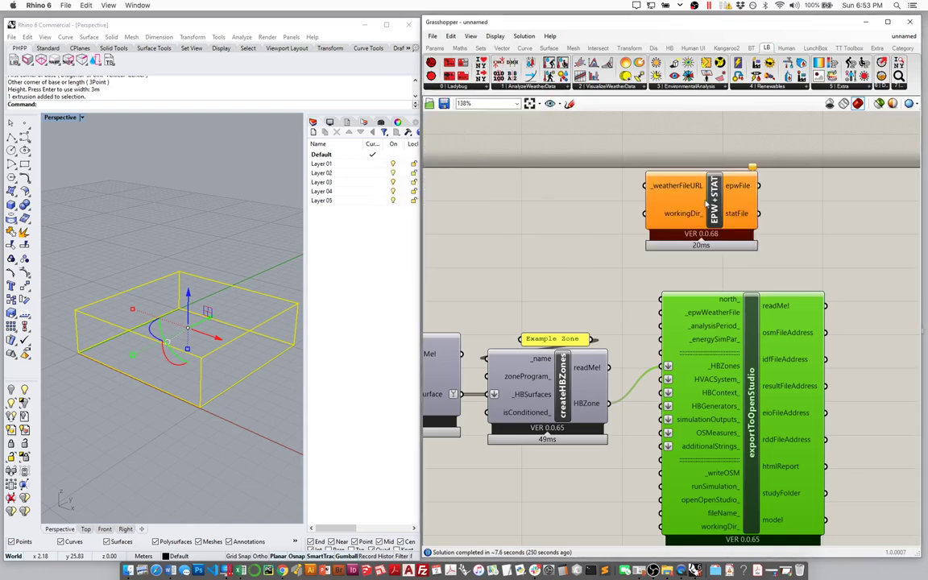
{"action": "left_click", "coordinate": [731, 219]}
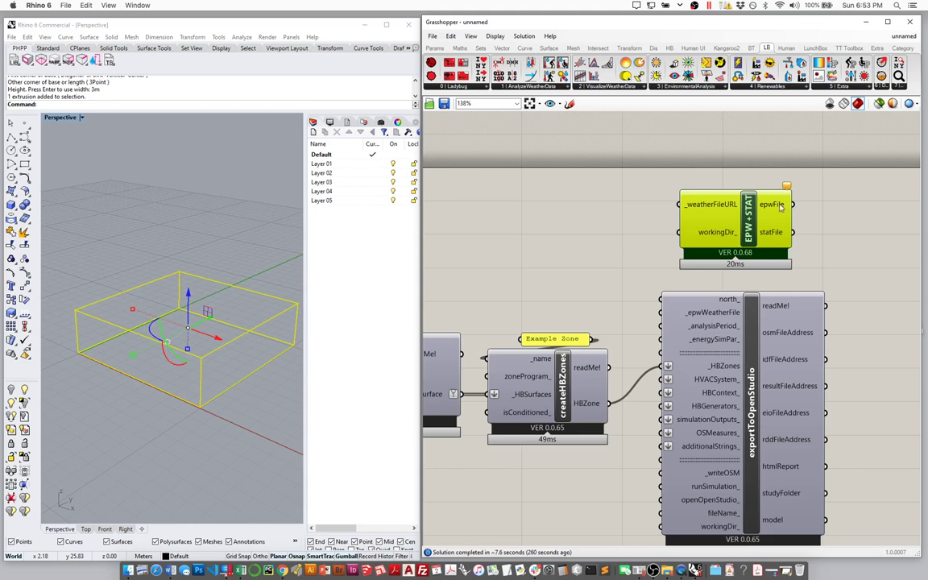
{"action": "left_click_drag", "start_coordinate": [794, 208], "coordinate": [660, 312]}
{"action": "left_click_drag", "start_coordinate": [740, 229], "coordinate": [747, 246]}
{"action": "mouse_move", "coordinate": [794, 203]}
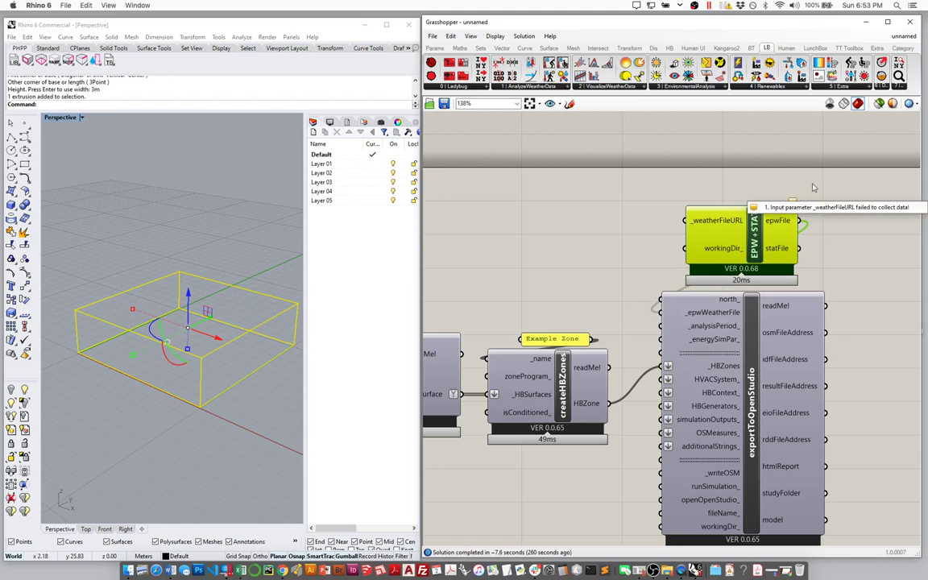
- Add an empty panel beside the EPW+STAT component and connect it to the _weatherFileURL input
{"action": "left_click", "coordinate": [638, 225]}
{"action": "double_click", "coordinate": [639, 226]}
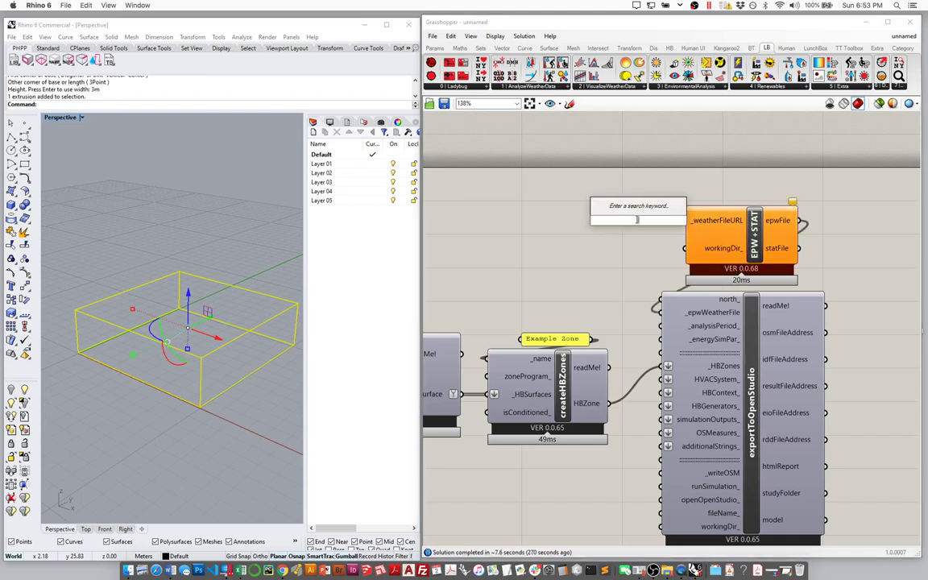
{"action": "type", "text": "panel"}
{"action": "key", "text": "Return"}
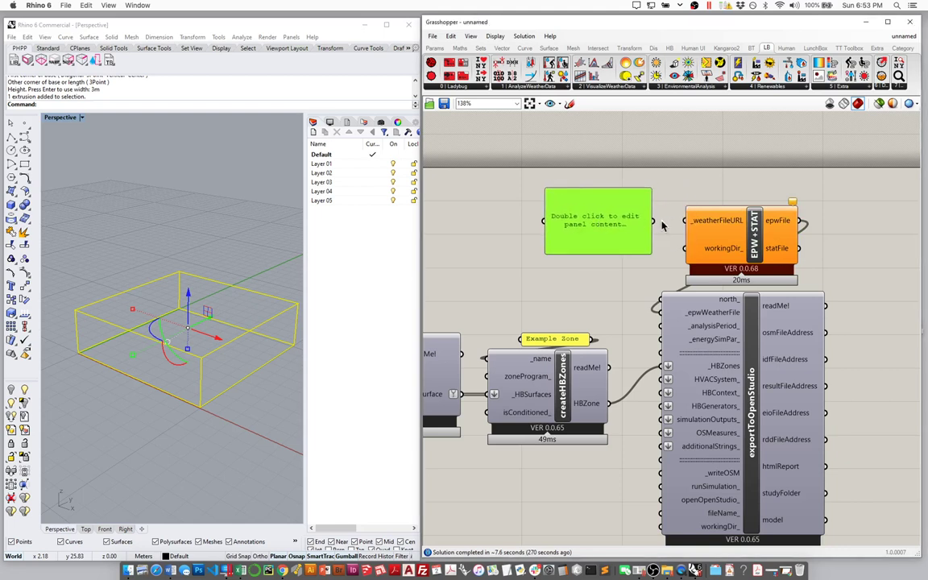
{"action": "left_click_drag", "start_coordinate": [652, 221], "coordinate": [684, 220]}
{"action": "left_click_drag", "start_coordinate": [566, 203], "coordinate": [578, 203]}
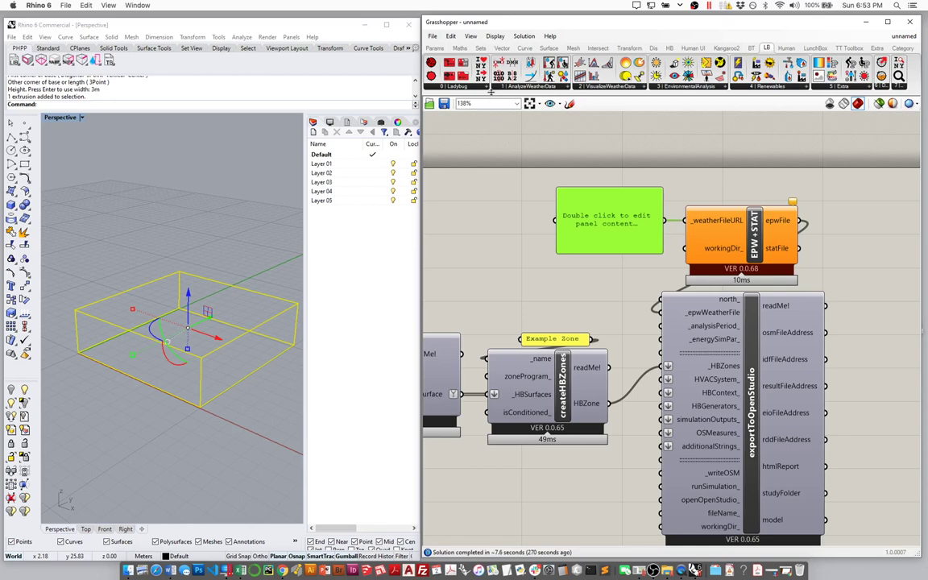
- Add Ladybug's download EPW Weather File component and open the weather map by turning on a Boolean Toggle connected to _download
{"action": "left_click", "coordinate": [440, 85]}
{"action": "left_click_drag", "start_coordinate": [483, 134], "coordinate": [693, 173]}
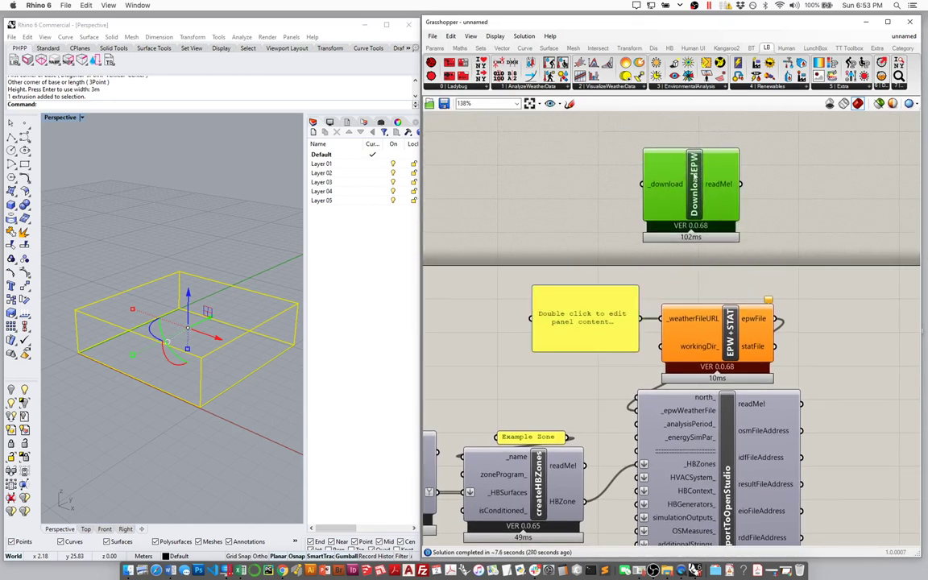
{"action": "double_click", "coordinate": [592, 182]}
{"action": "type", "text": "boo"}
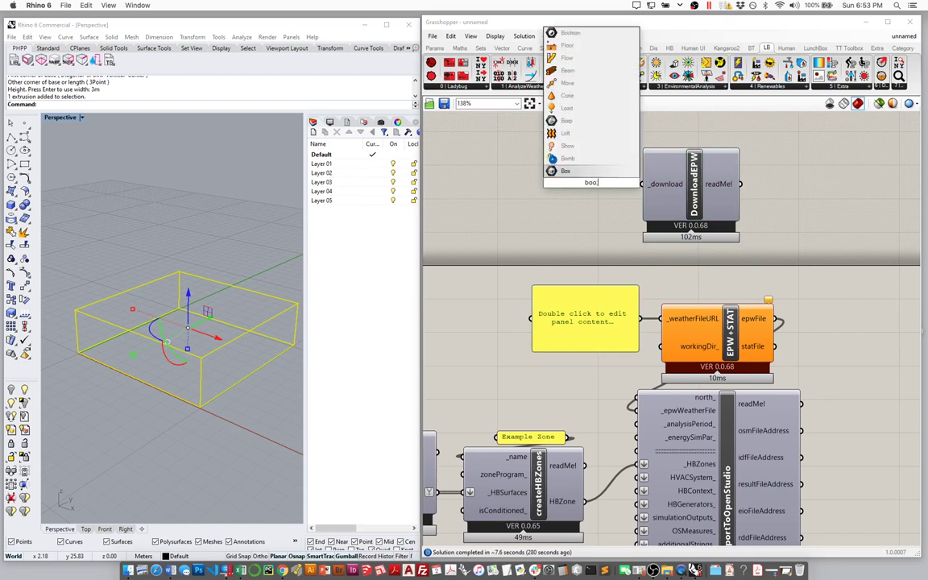
{"action": "type", "text": "l"}
{"action": "key", "text": "Return"}
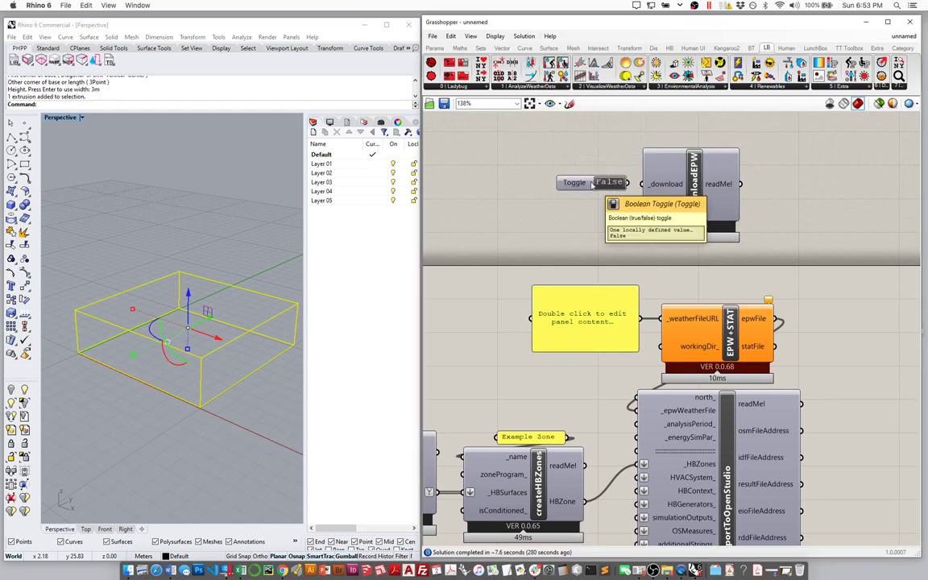
{"action": "double_click", "coordinate": [594, 183]}
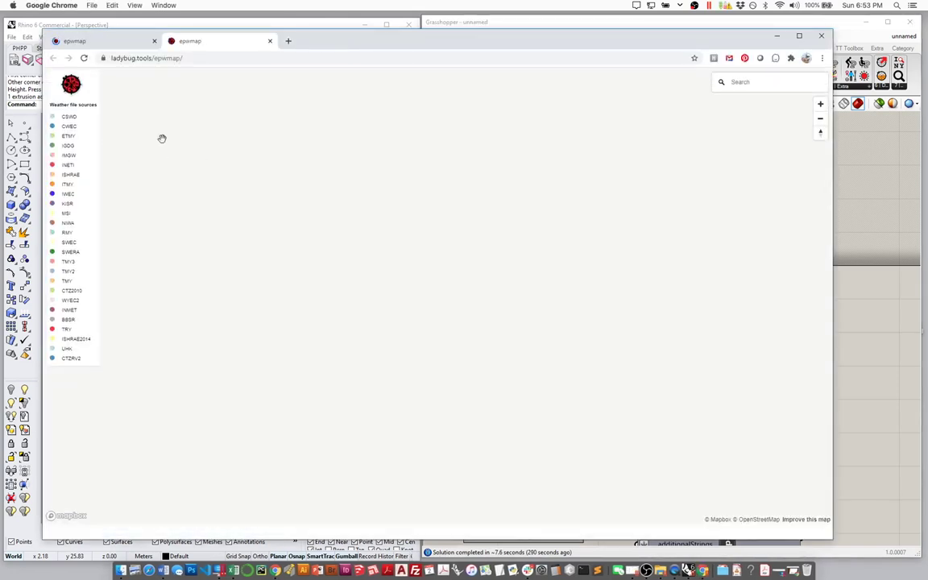
- Close the duplicate epwmap tab and open the link options for the New York-Kennedy Intl AP TMY3 station near New York
{"action": "left_click", "coordinate": [153, 41]}
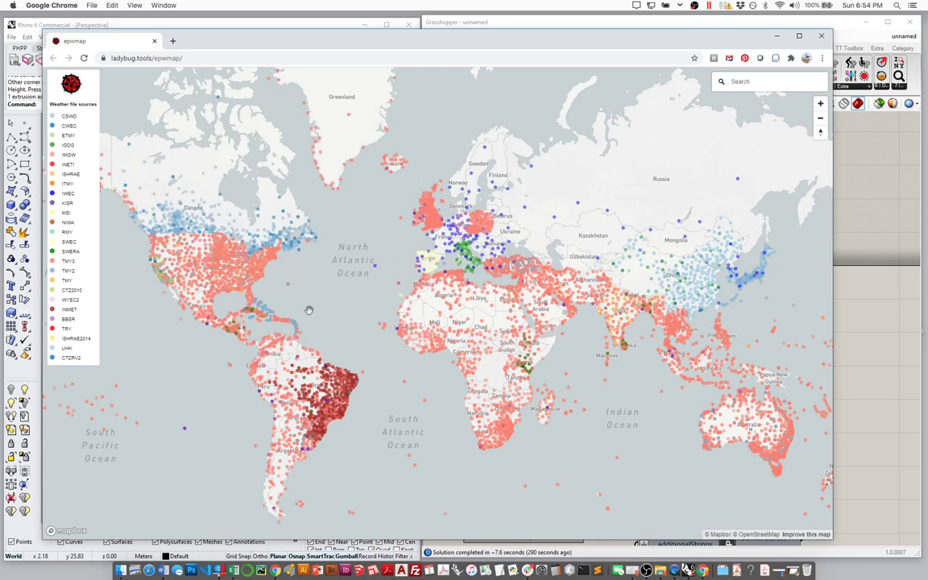
{"action": "scroll", "coordinate": [275, 264], "scroll_direction": "up", "scroll_amount": 5}
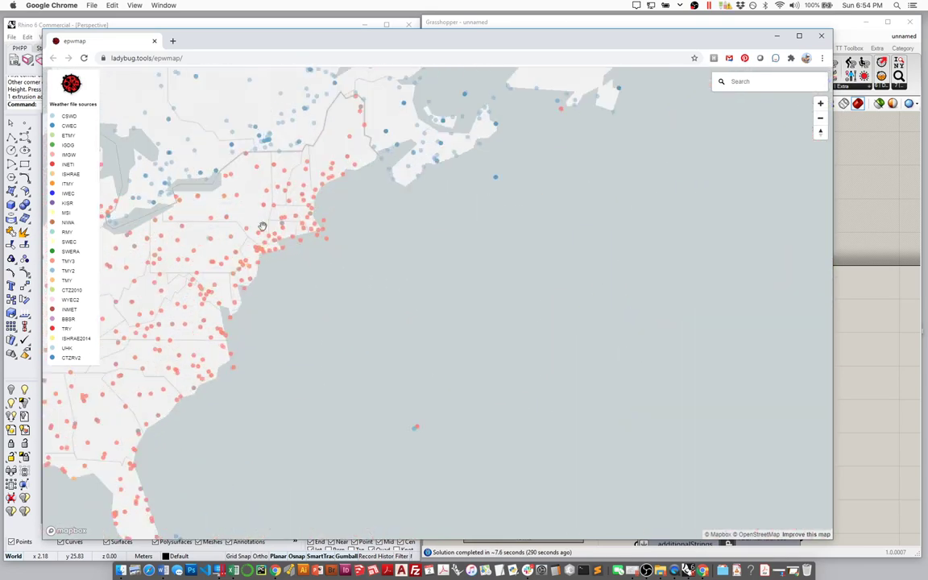
{"action": "scroll", "coordinate": [357, 301], "scroll_direction": "up", "scroll_amount": 2}
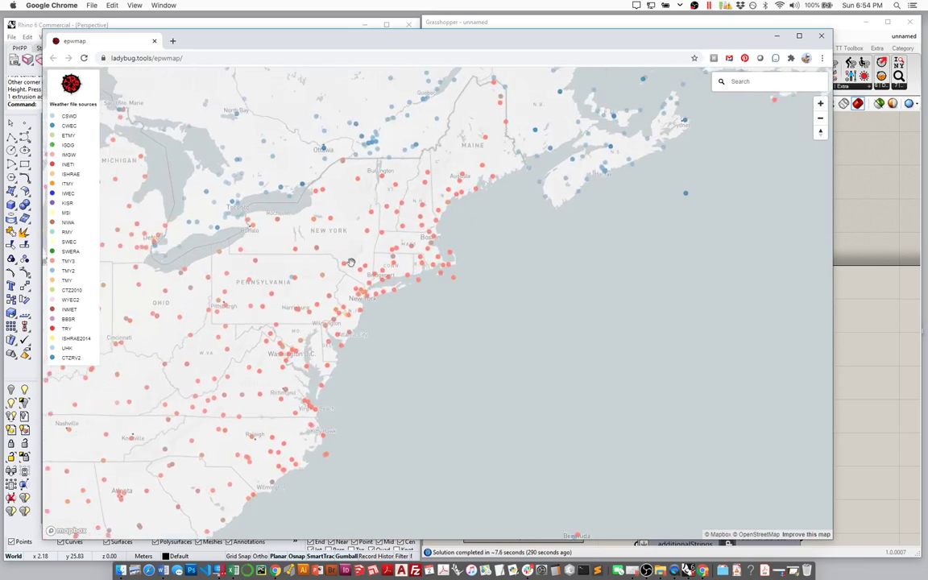
{"action": "scroll", "coordinate": [358, 301], "scroll_direction": "up", "scroll_amount": 4}
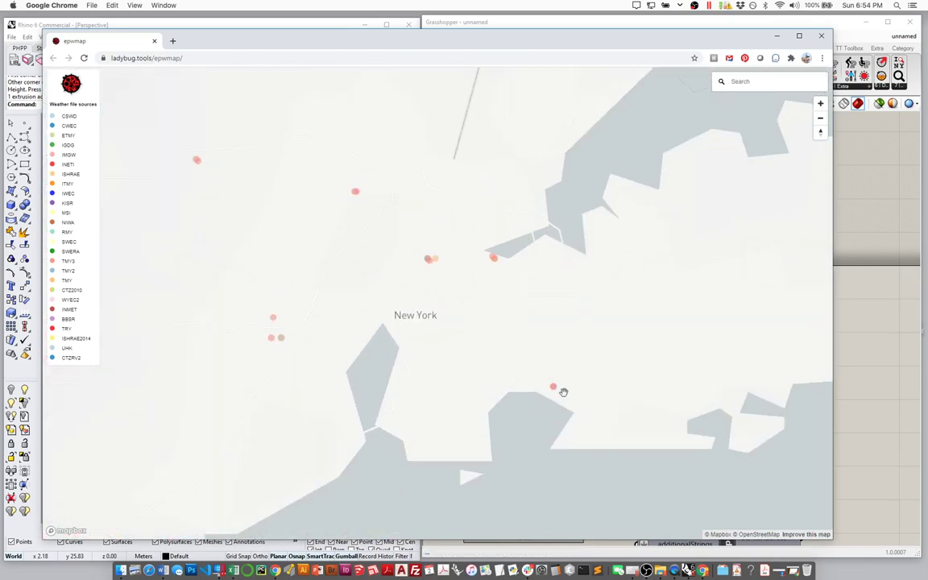
{"action": "left_click", "coordinate": [555, 390]}
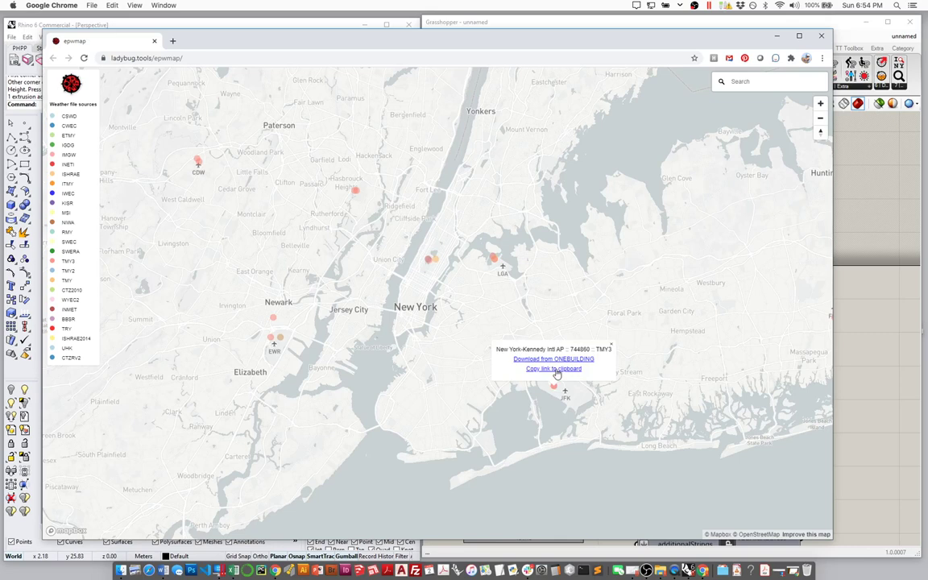
- Return to Grasshopper and paste the copied New York-Kennedy TMY3 link into the panel feeding _weatherFileURL
{"action": "left_click", "coordinate": [737, 24]}
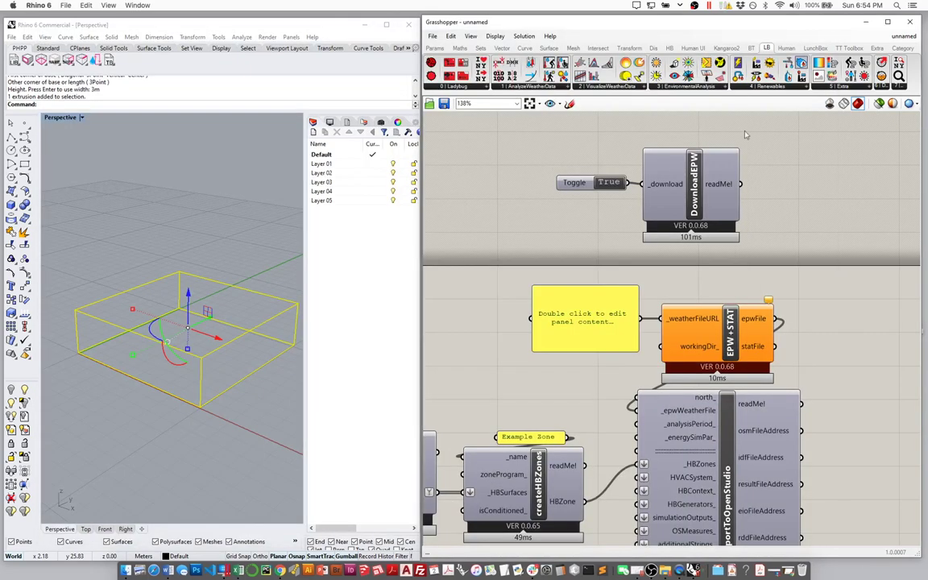
{"action": "double_click", "coordinate": [564, 314]}
{"action": "key", "text": "ctrl+v"}
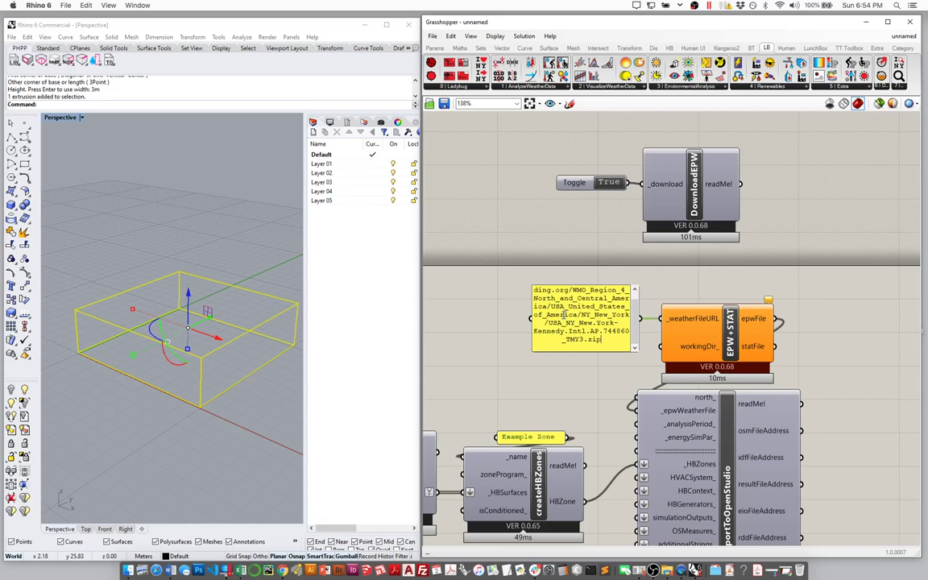
{"action": "left_click", "coordinate": [530, 267]}
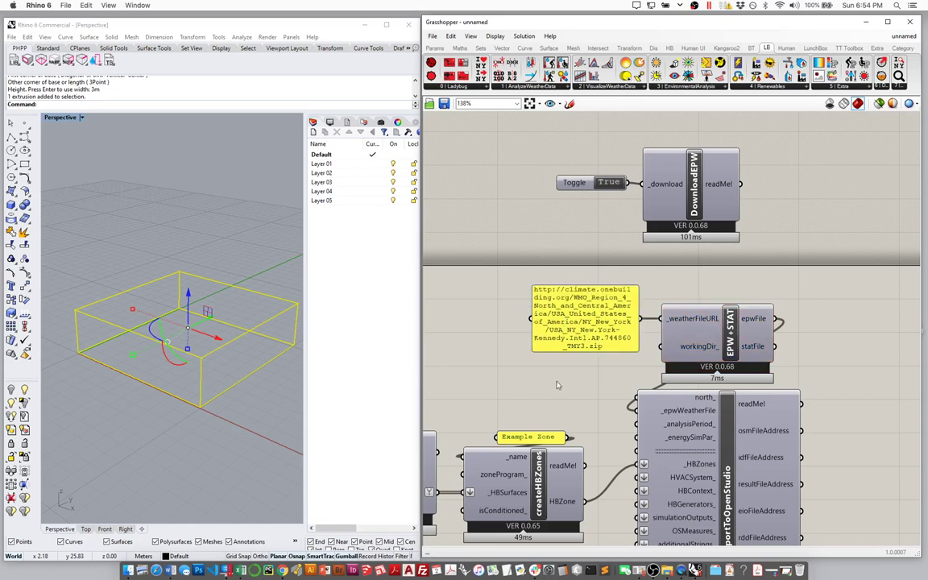
- Check the epwFile output path in a temporary widened panel, and delete that panel
{"action": "right_click_drag", "start_coordinate": [556, 385], "coordinate": [504, 264]}
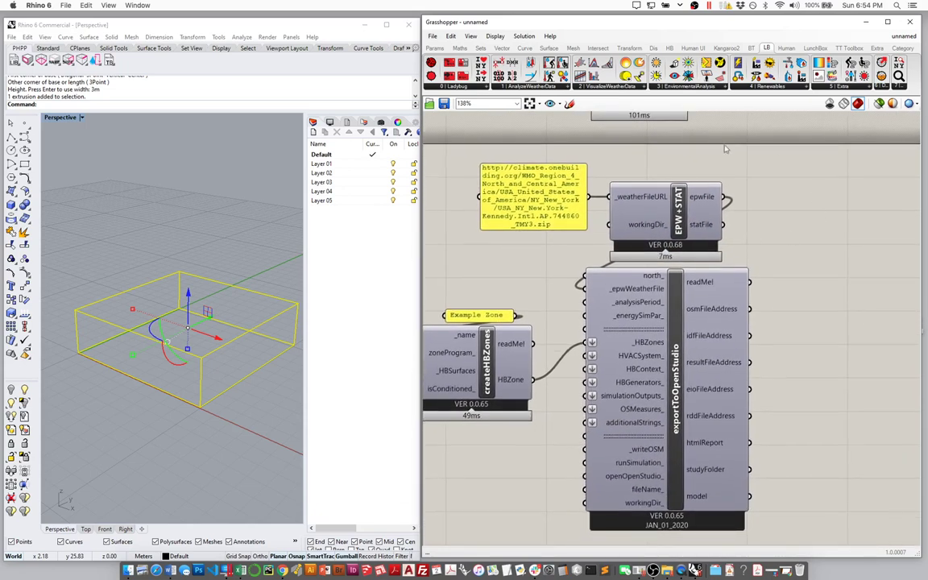
{"action": "double_click", "coordinate": [771, 196]}
{"action": "type", "text": "panel"}
{"action": "key", "text": "Return"}
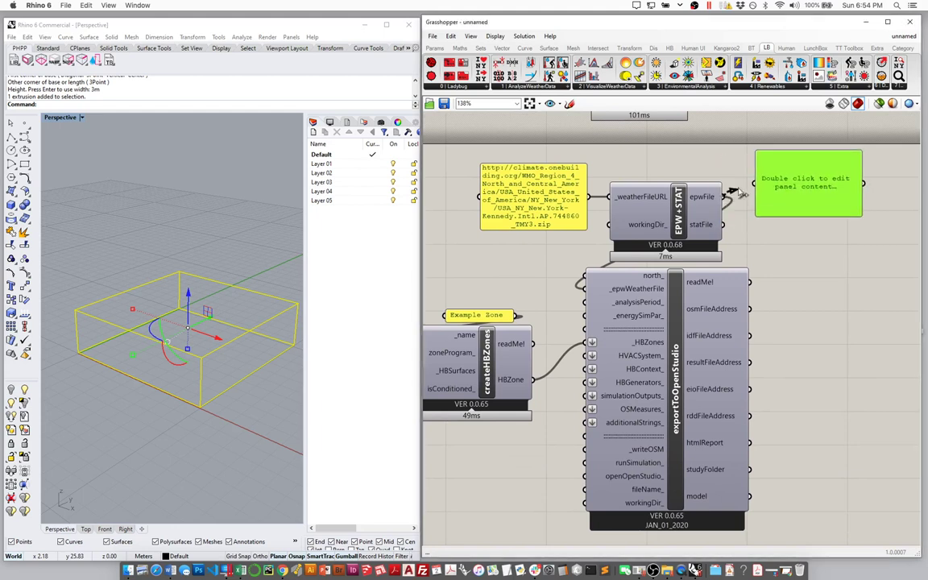
{"action": "left_click_drag", "start_coordinate": [723, 197], "coordinate": [754, 183]}
{"action": "left_click_drag", "start_coordinate": [863, 215], "coordinate": [918, 196]}
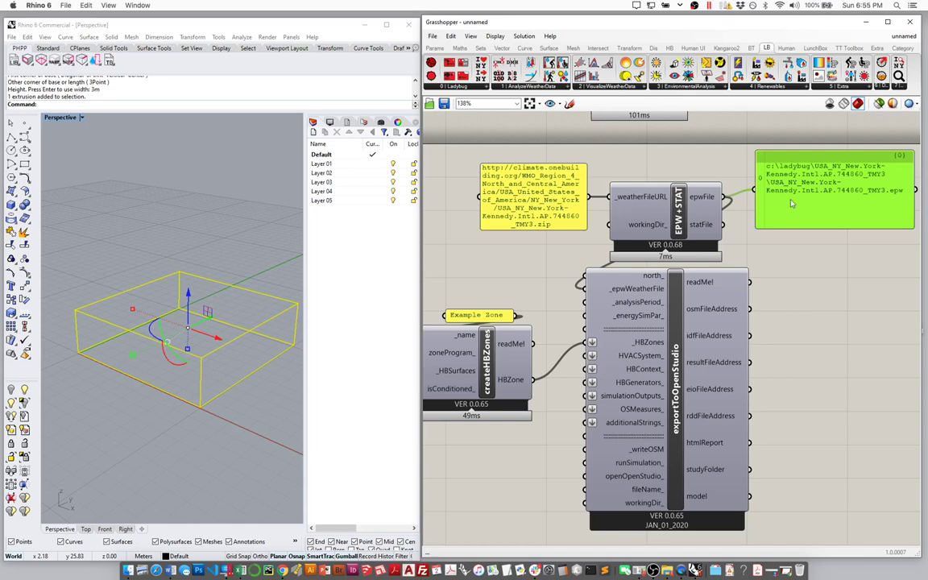
{"action": "key", "text": "Delete"}
- Delete the DownloadEPW component together with its Boolean Toggle
{"action": "right_click_drag", "start_coordinate": [711, 178], "coordinate": [761, 302]}
{"action": "left_click_drag", "start_coordinate": [776, 242], "coordinate": [564, 155]}
{"action": "key", "text": "Delete"}
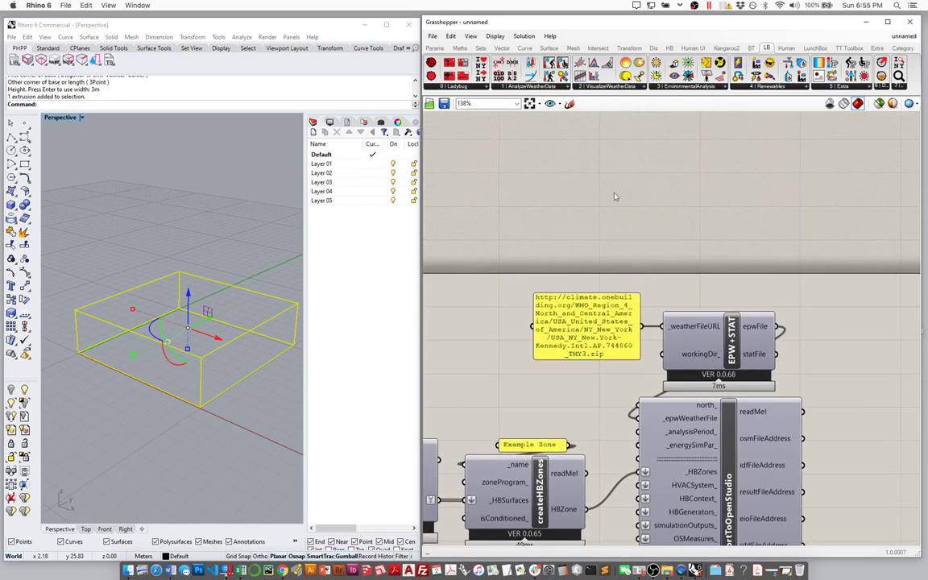
- Add a panel beside exportToOpenStudio and connect the idfFileAddress output to it
{"action": "right_click_drag", "start_coordinate": [712, 440], "coordinate": [686, 287]}
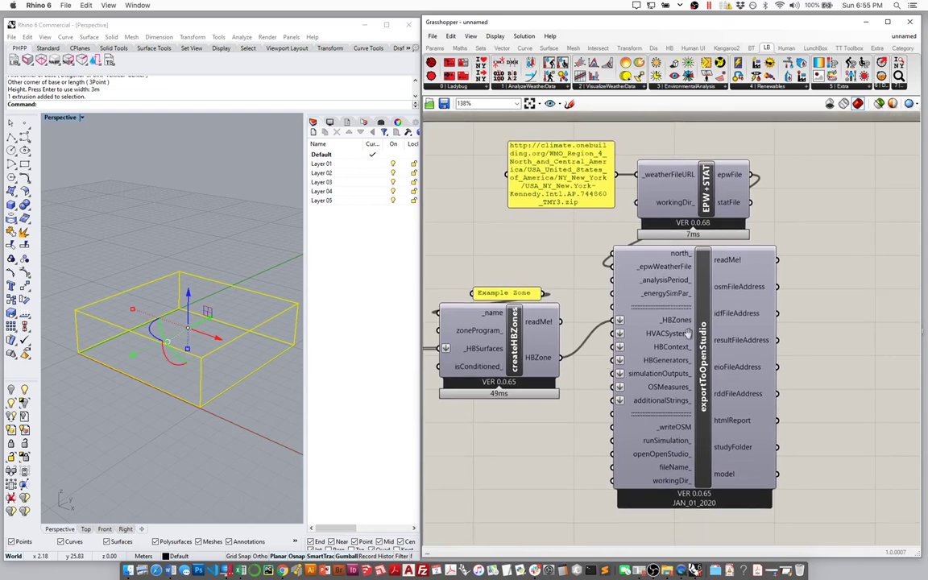
{"action": "double_click", "coordinate": [824, 314]}
{"action": "type", "text": "panel"}
{"action": "key", "text": "Return"}
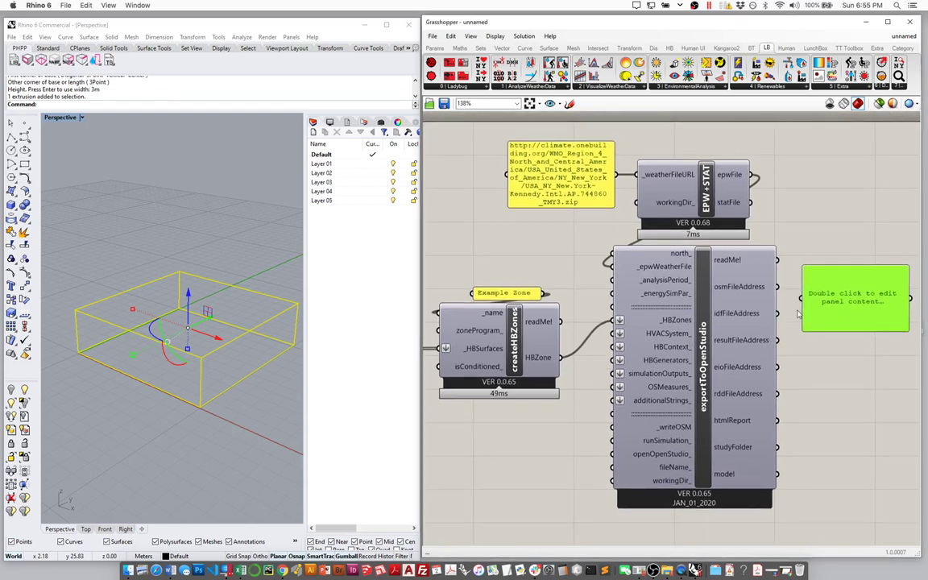
{"action": "left_click_drag", "start_coordinate": [776, 313], "coordinate": [801, 298]}
{"action": "right_click_drag", "start_coordinate": [856, 326], "coordinate": [795, 311]}
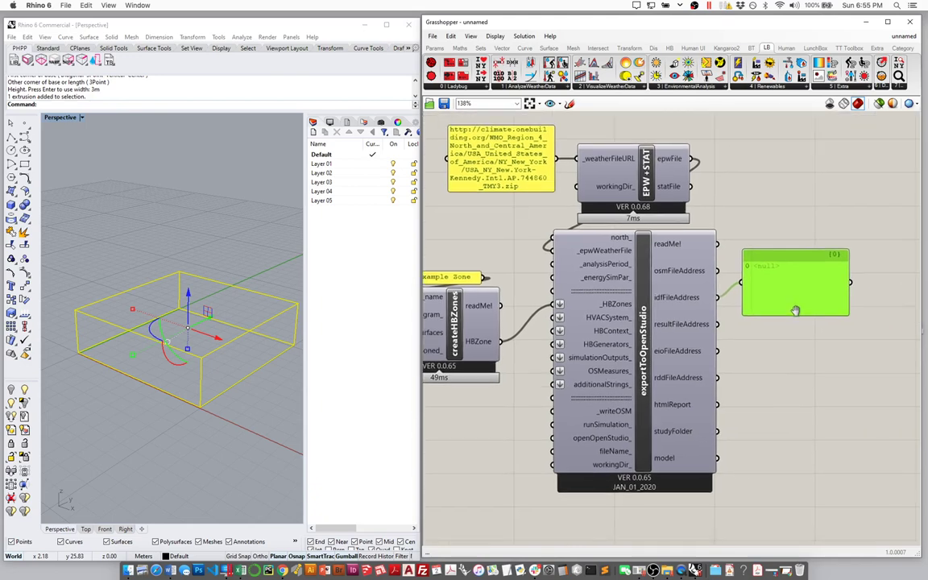
- Duplicate the output panel, connect the copy to osmFileAddress instead, and arrange it above the idfFileAddress panel
{"action": "left_click_drag", "start_coordinate": [795, 310], "coordinate": [786, 249]}
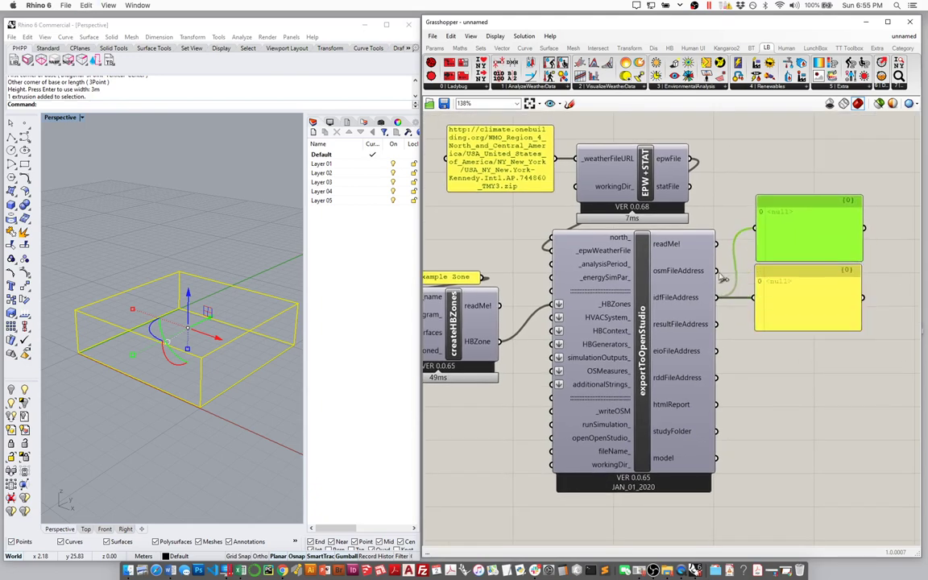
{"action": "left_click_drag", "start_coordinate": [815, 357], "coordinate": [781, 263]}
{"action": "left_click", "coordinate": [745, 335]}
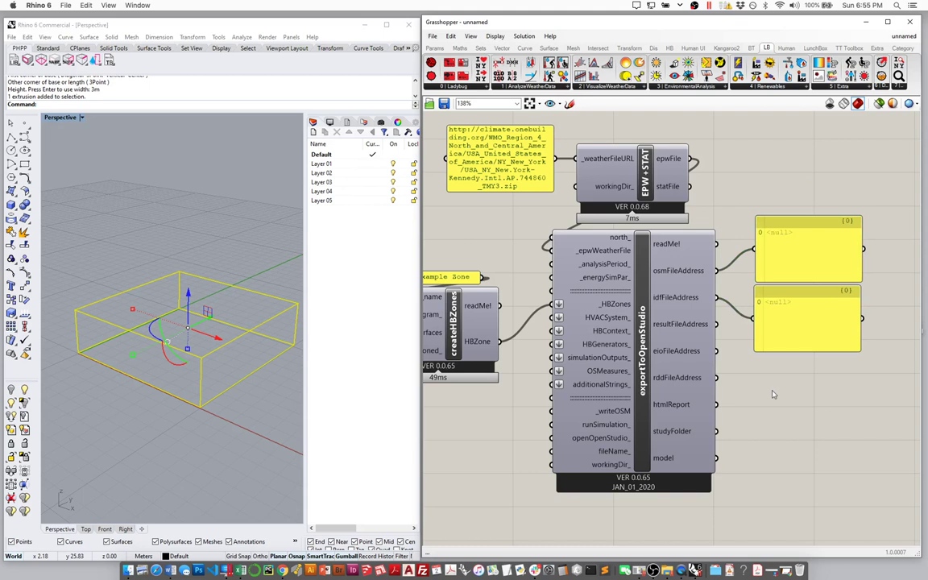
- Connect a Boolean Toggle to _writeOSM, set it to True, and slightly widen the two output panels
{"action": "double_click", "coordinate": [470, 429]}
{"action": "type", "text": "toggle"}
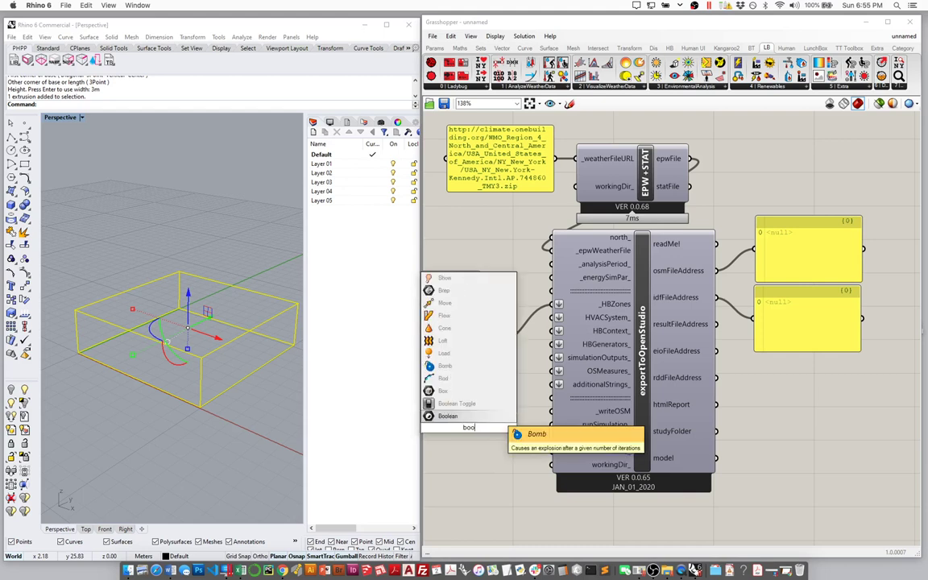
{"action": "key", "text": "Return"}
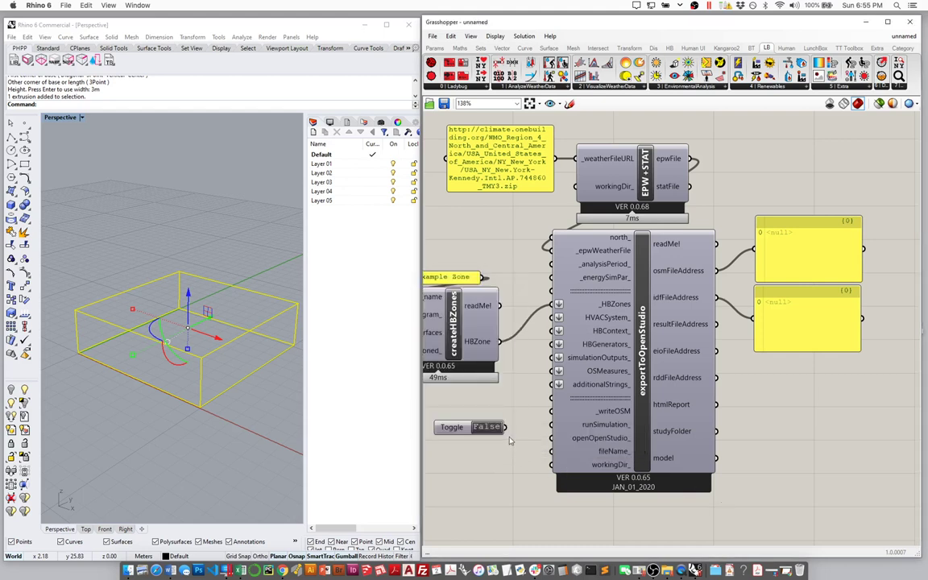
{"action": "left_click_drag", "start_coordinate": [551, 410], "coordinate": [482, 416]}
{"action": "double_click", "coordinate": [454, 432]}
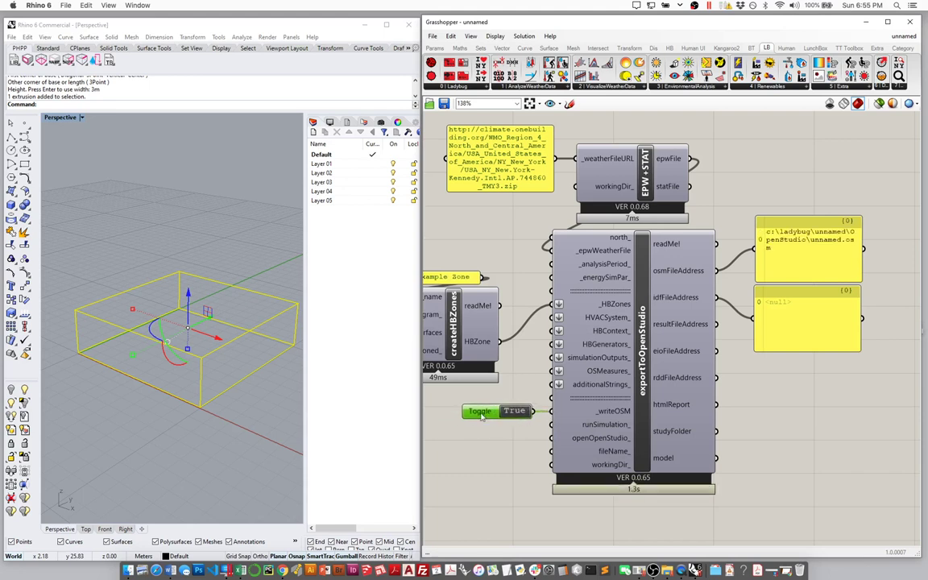
{"action": "left_click_drag", "start_coordinate": [863, 263], "coordinate": [872, 263]}
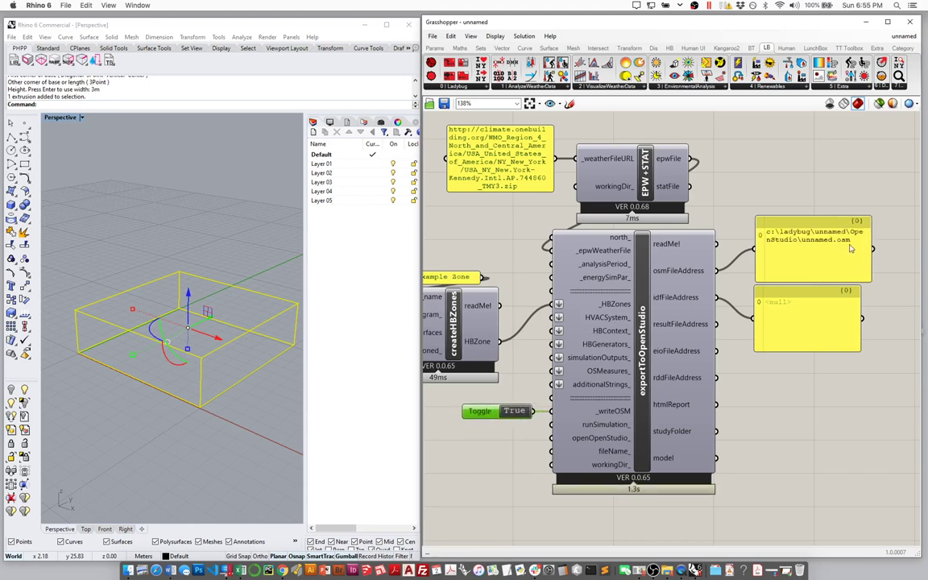
{"action": "left_click_drag", "start_coordinate": [858, 309], "coordinate": [870, 309]}
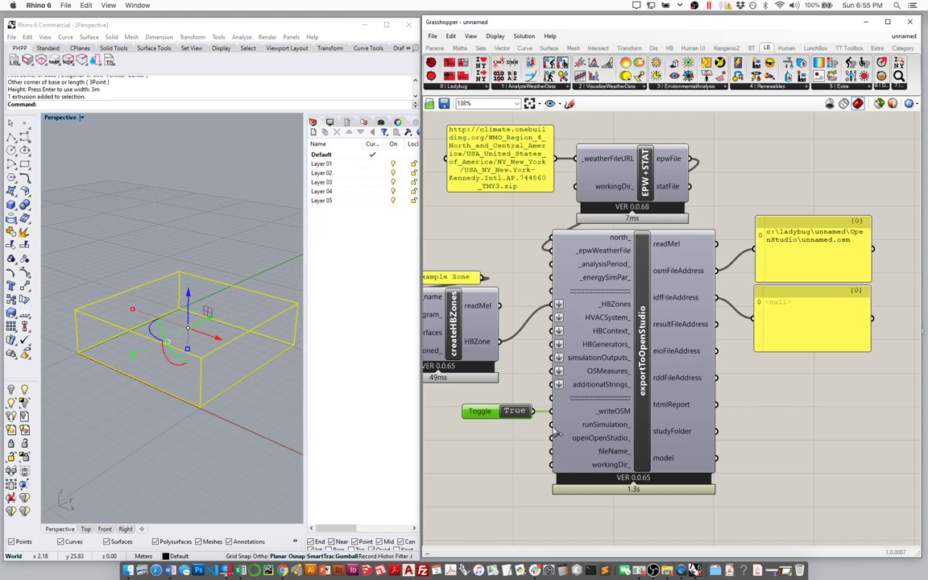
- Add a panel containing 3, connect it to runSimulation_, and place it just below the True toggle
{"action": "mouse_move", "coordinate": [585, 432]}
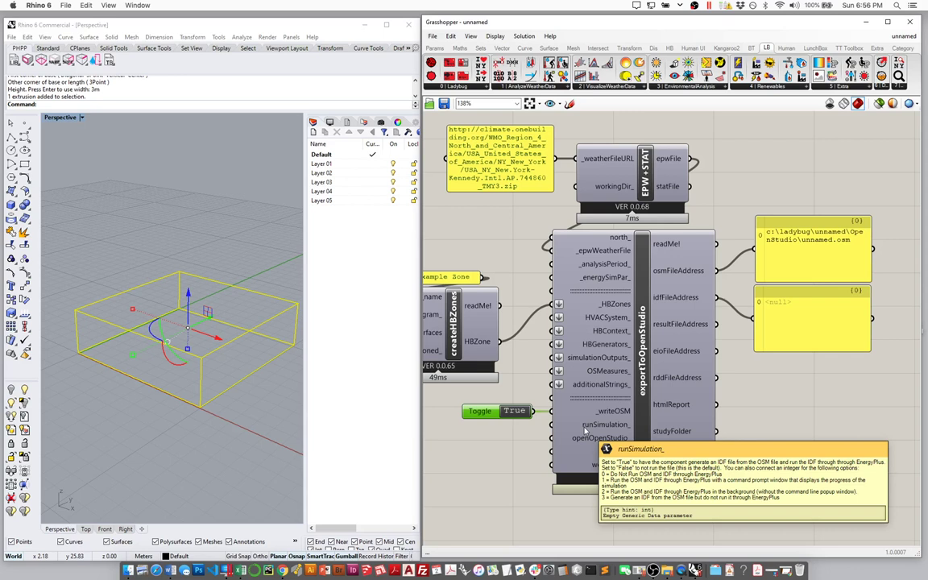
{"action": "double_click", "coordinate": [450, 410]}
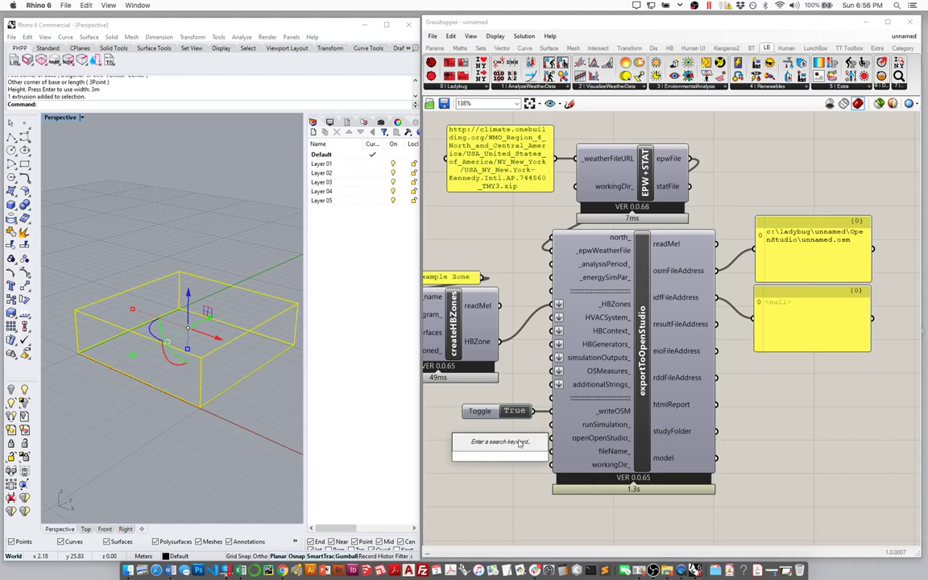
{"action": "type", "text": "\"3\""}
{"action": "key", "text": "Return"}
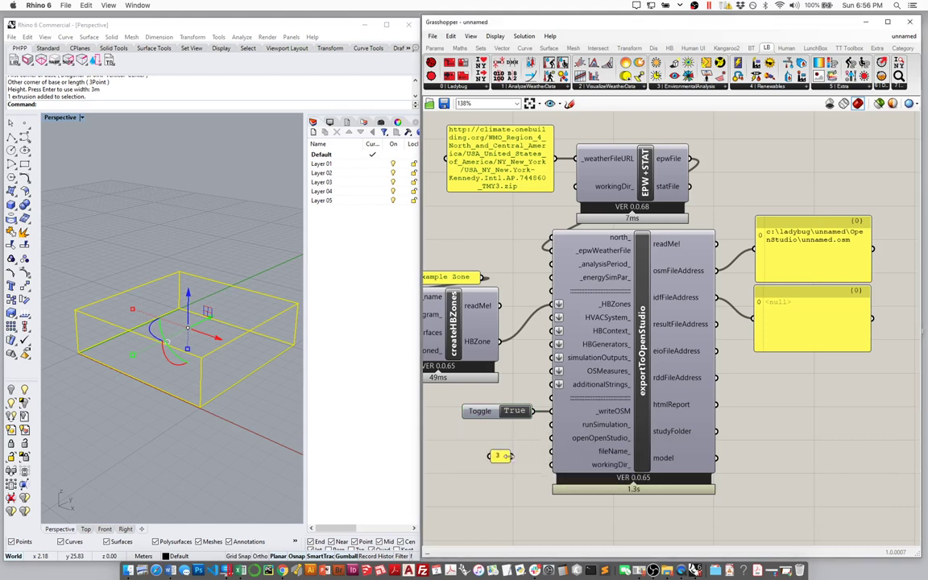
{"action": "left_click_drag", "start_coordinate": [512, 456], "coordinate": [551, 424]}
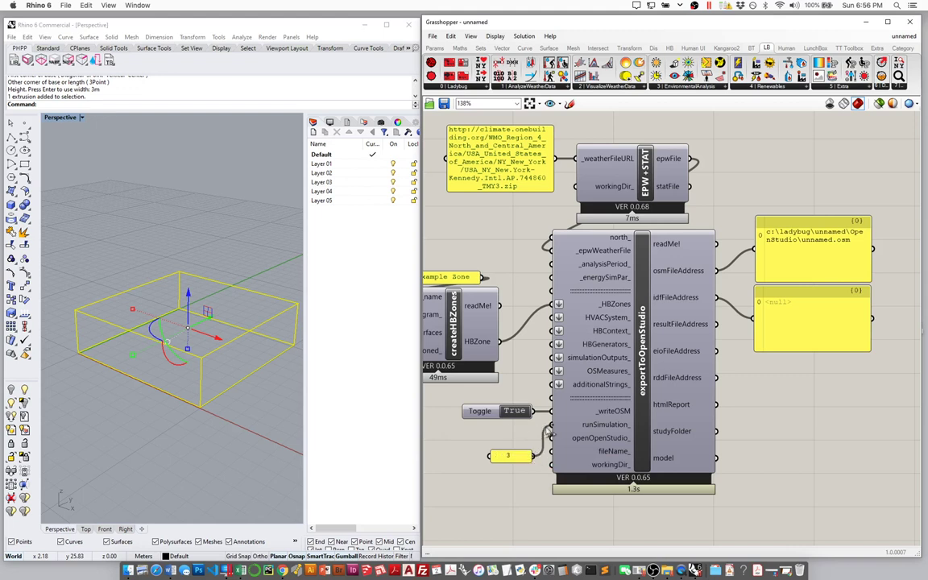
{"action": "left_click_drag", "start_coordinate": [509, 456], "coordinate": [508, 436]}
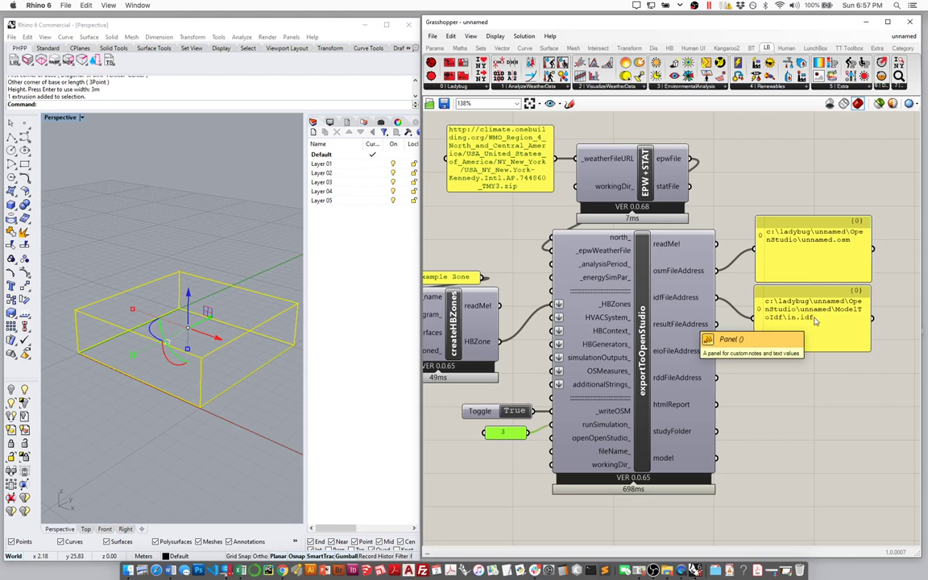
- Add a panel containing the path C:\IDF2PH_Example and connect it to the workingDir_ input
{"action": "double_click", "coordinate": [454, 483]}
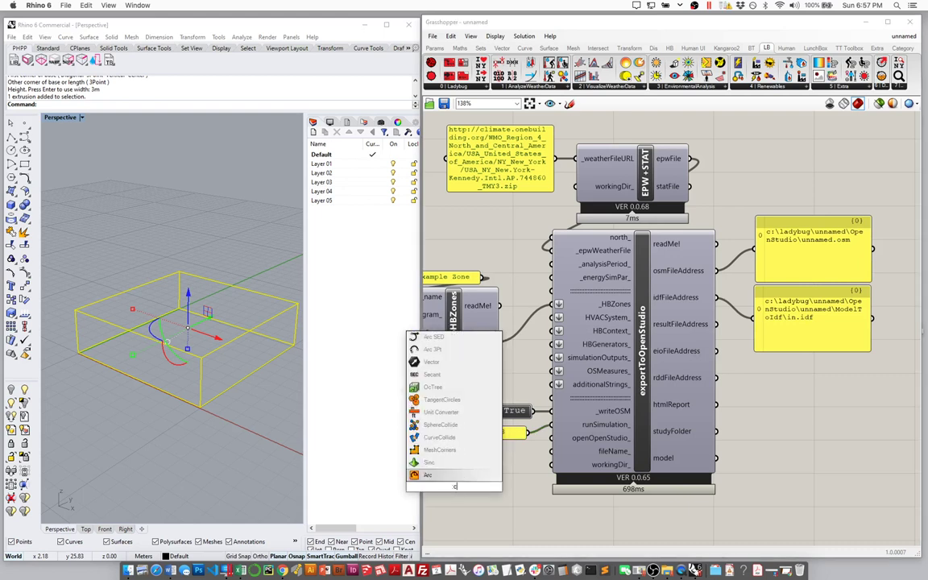
{"action": "type", "text": "\"c:\\"}
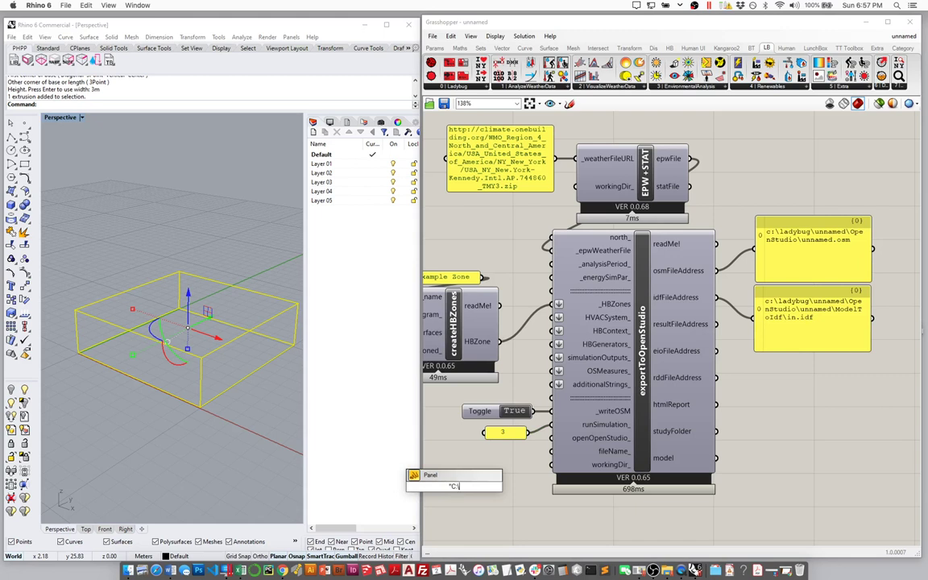
{"action": "type", "text": "IDF"}
{"action": "type", "text": "@PH"}
{"action": "key", "text": "BackSpace"}
{"action": "key", "text": "BackSpace"}
{"action": "key", "text": "BackSpace"}
{"action": "type", "text": "2PH_Example"}
{"action": "key", "text": "Return"}
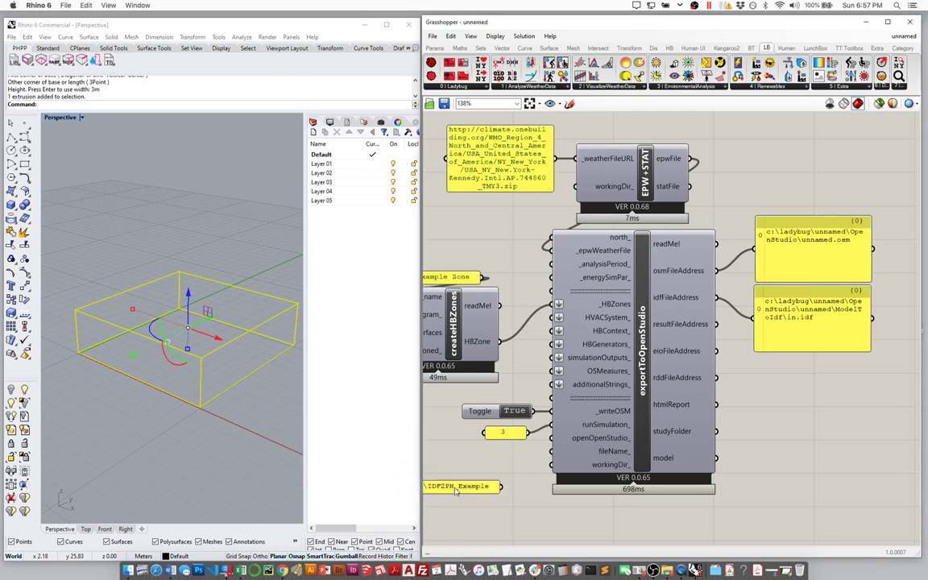
{"action": "right_click_drag", "start_coordinate": [466, 492], "coordinate": [494, 479]}
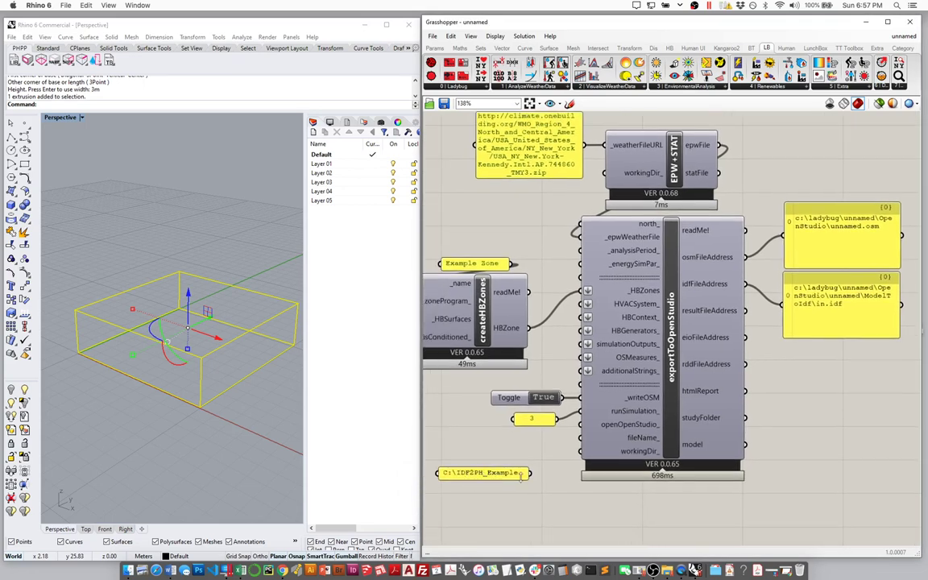
{"action": "left_click_drag", "start_coordinate": [529, 473], "coordinate": [579, 451]}
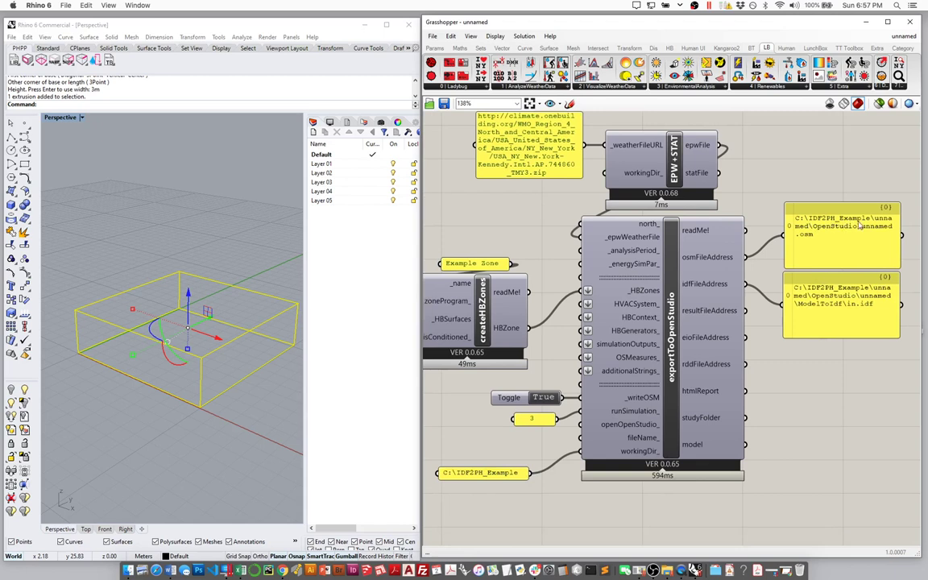
- Add a panel containing EPlus, connect it to fileName_, and align it above the working directory panel at matching width
{"action": "double_click", "coordinate": [458, 449]}
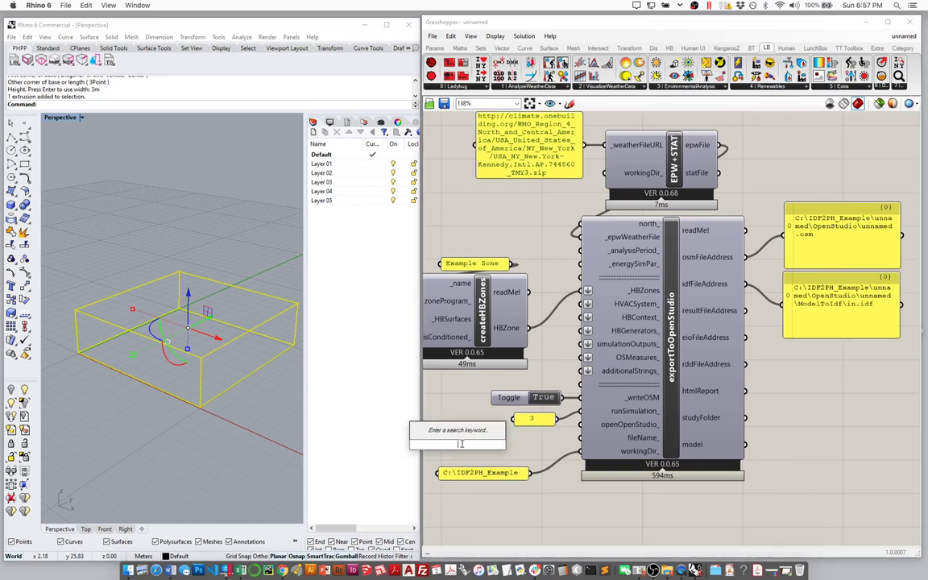
{"action": "type", "text": "//EPlus"}
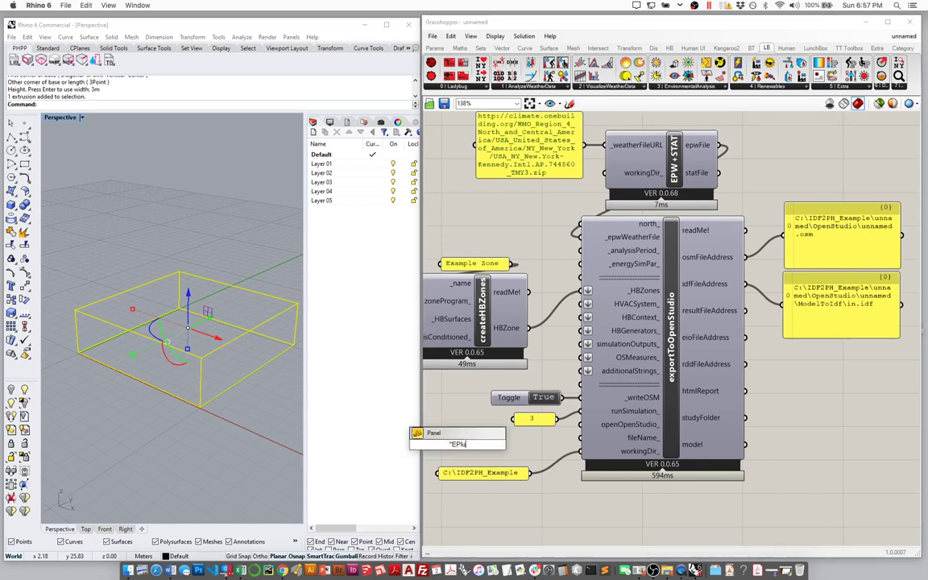
{"action": "key", "text": "Return"}
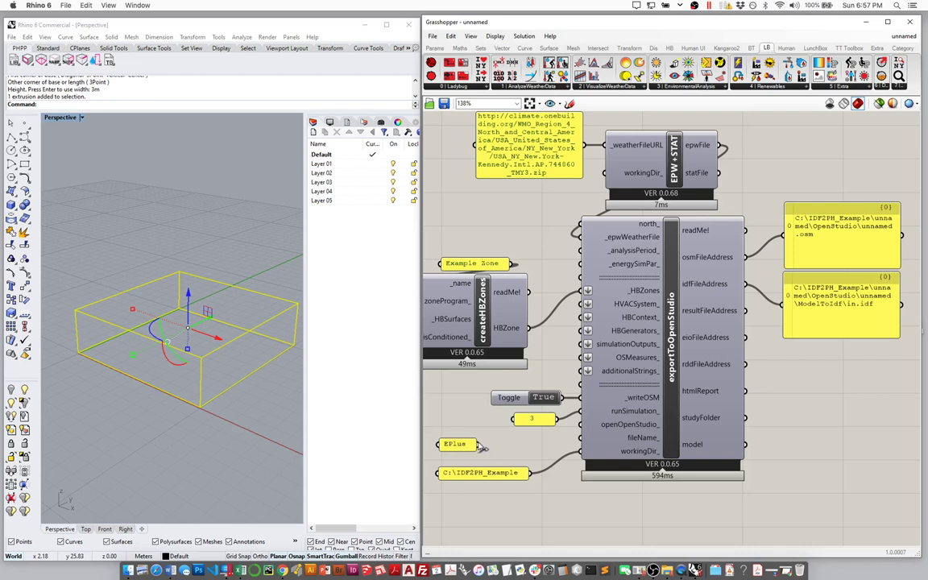
{"action": "left_click_drag", "start_coordinate": [479, 444], "coordinate": [579, 437]}
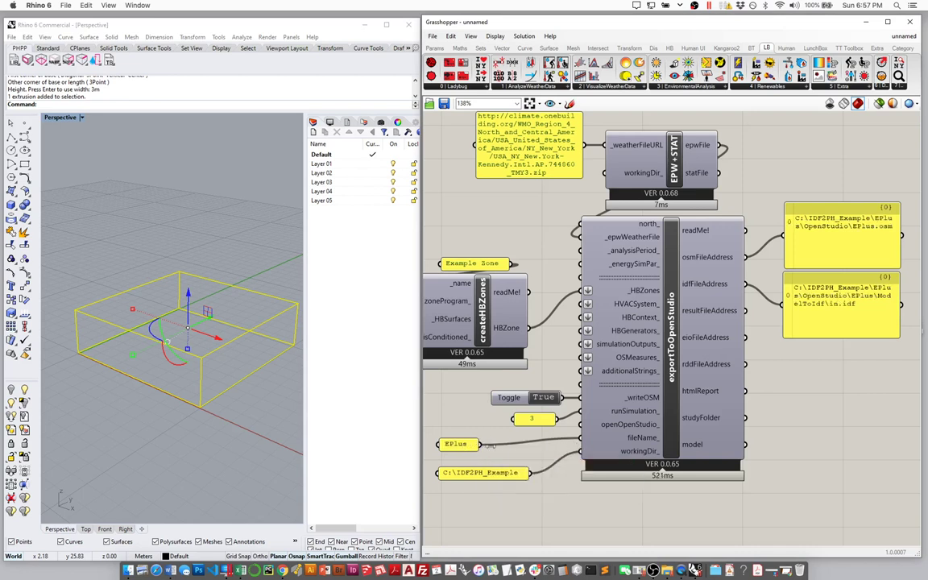
{"action": "left_click_drag", "start_coordinate": [478, 457], "coordinate": [503, 455]}
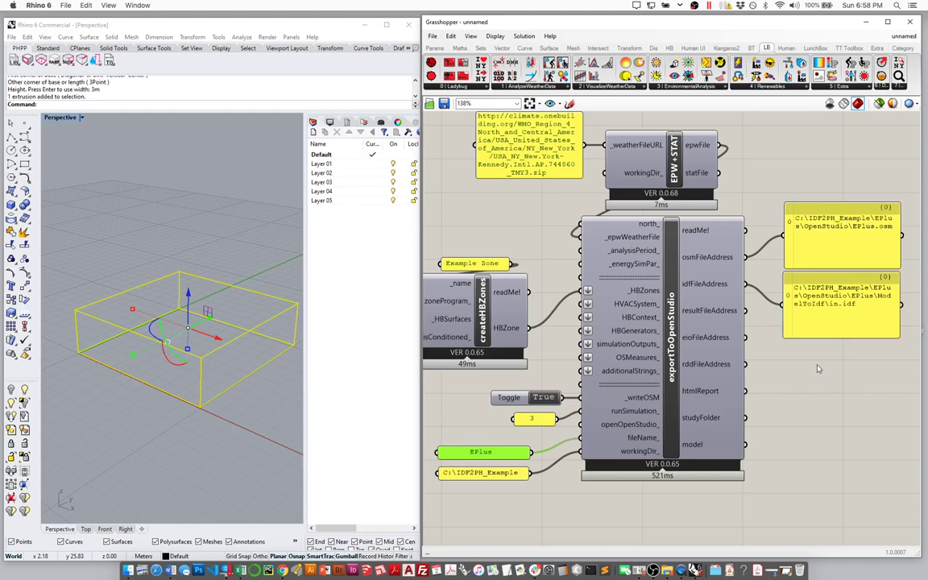
- Widen the osmFileAddress and idfFileAddress panels to matching widths so each file path fits on one line
{"action": "right_click_drag", "start_coordinate": [818, 368], "coordinate": [658, 374]}
{"action": "left_click_drag", "start_coordinate": [744, 266], "coordinate": [866, 266]}
{"action": "left_click_drag", "start_coordinate": [742, 333], "coordinate": [909, 332]}
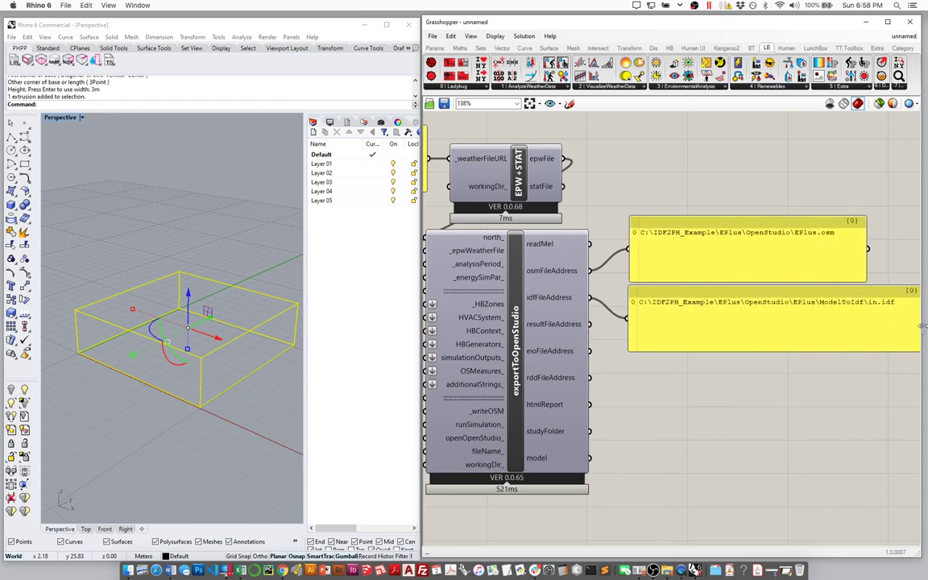
{"action": "left_click_drag", "start_coordinate": [864, 267], "coordinate": [911, 268]}
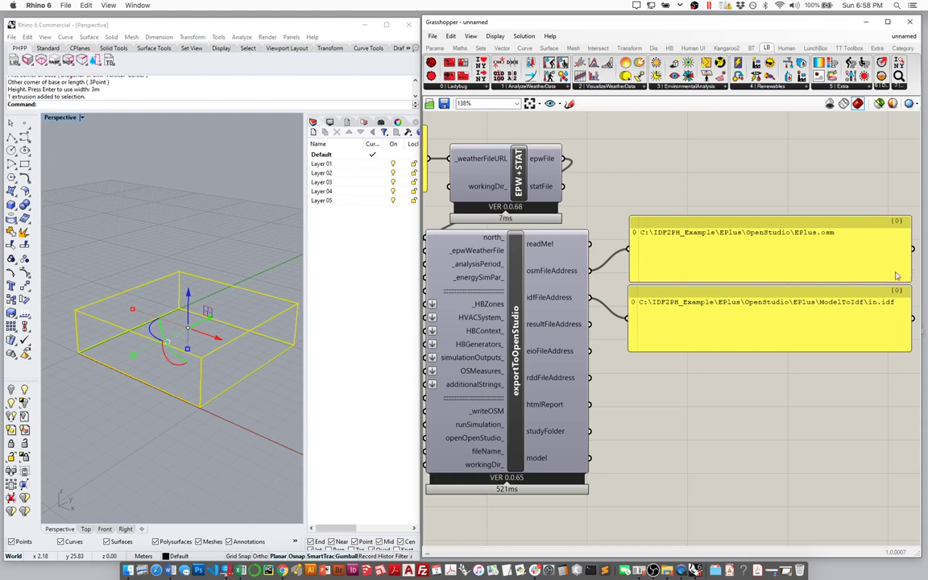
{"action": "mouse_move", "coordinate": [548, 342]}
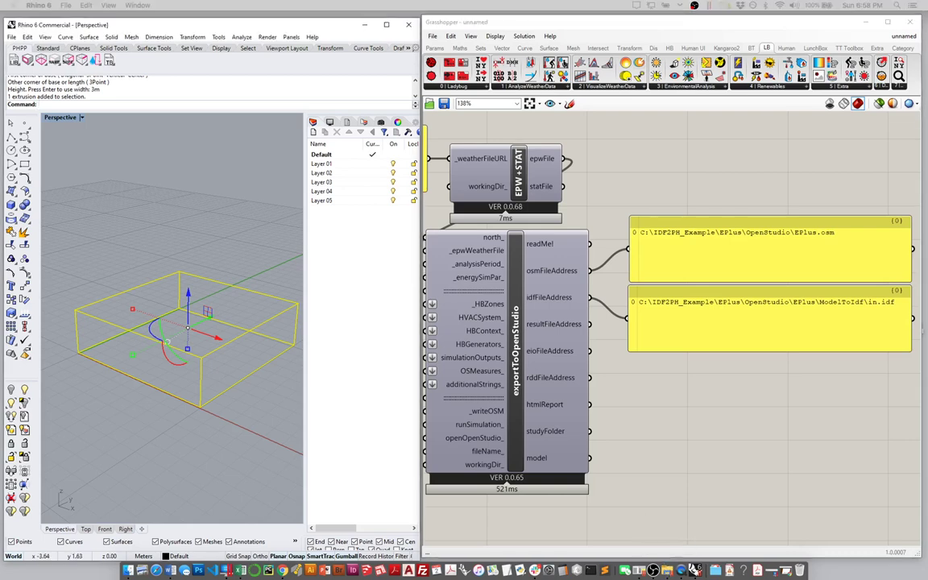
- In File Explorer, browse to C:\IDF2PH_Example\EPlus\OpenStudio\EPlus\ModelToIdf, select in.idf, and move the window clear of the file path panels
{"action": "left_click", "coordinate": [694, 570]}
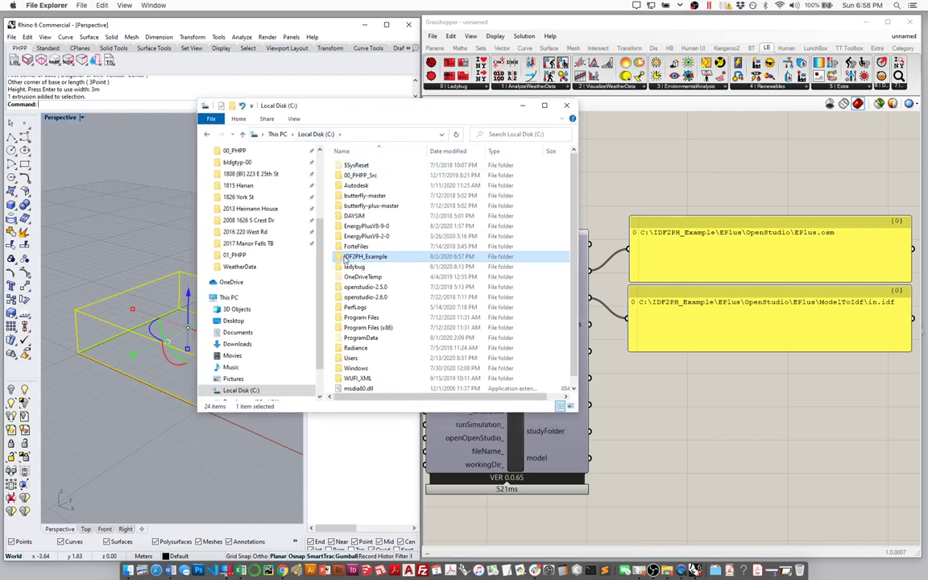
{"action": "double_click", "coordinate": [375, 258]}
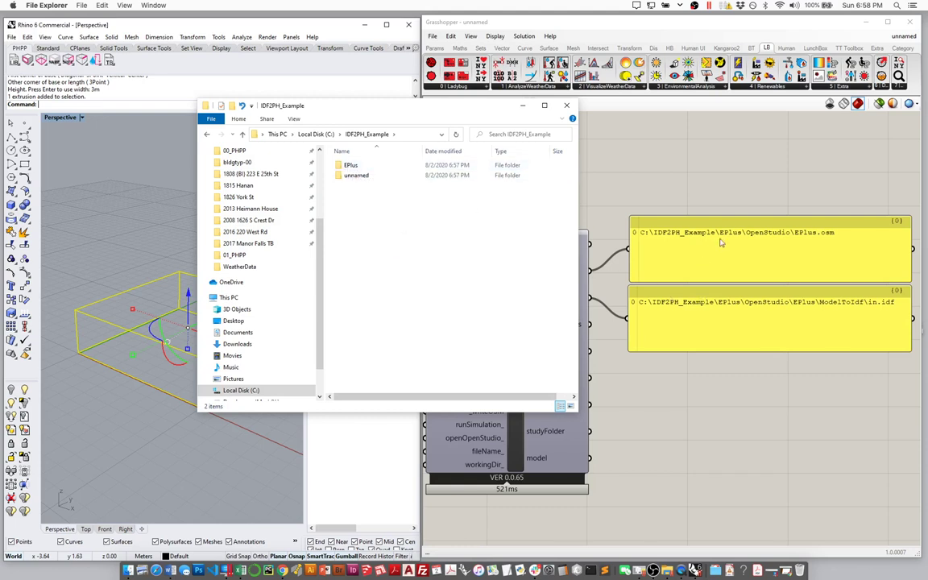
{"action": "double_click", "coordinate": [371, 167]}
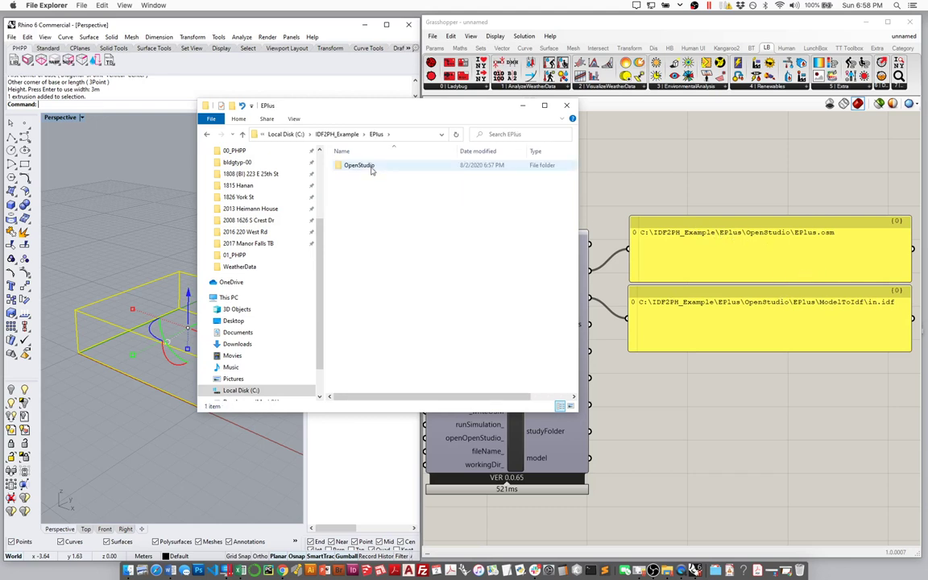
{"action": "double_click", "coordinate": [359, 165]}
{"action": "double_click", "coordinate": [371, 168]}
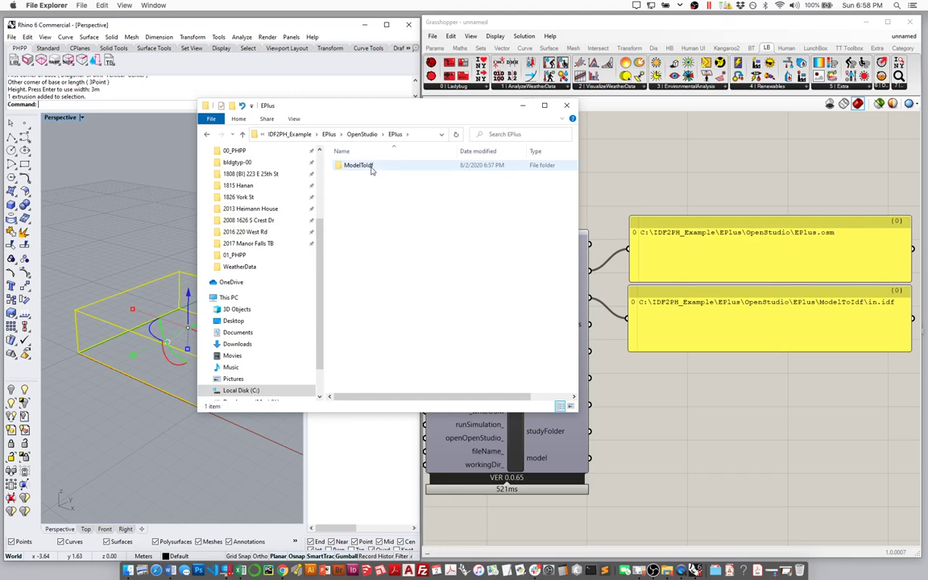
{"action": "left_click", "coordinate": [363, 165]}
{"action": "double_click", "coordinate": [363, 166]}
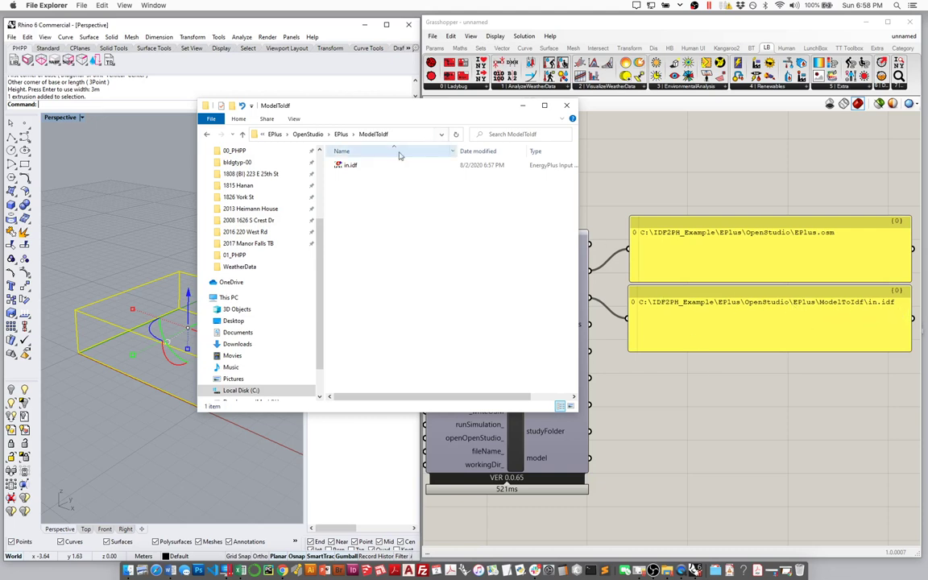
{"action": "left_click", "coordinate": [352, 166]}
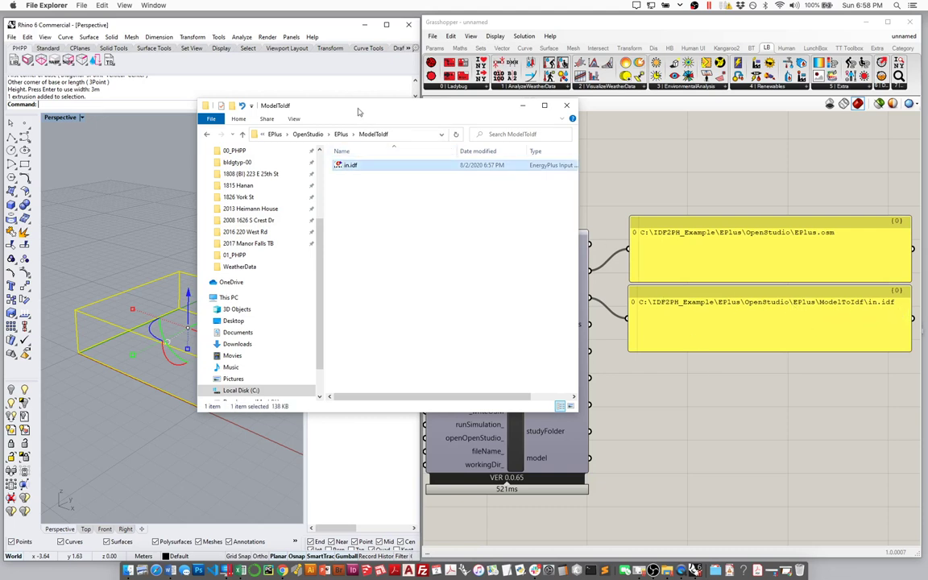
{"action": "left_click_drag", "start_coordinate": [356, 109], "coordinate": [332, 135]}
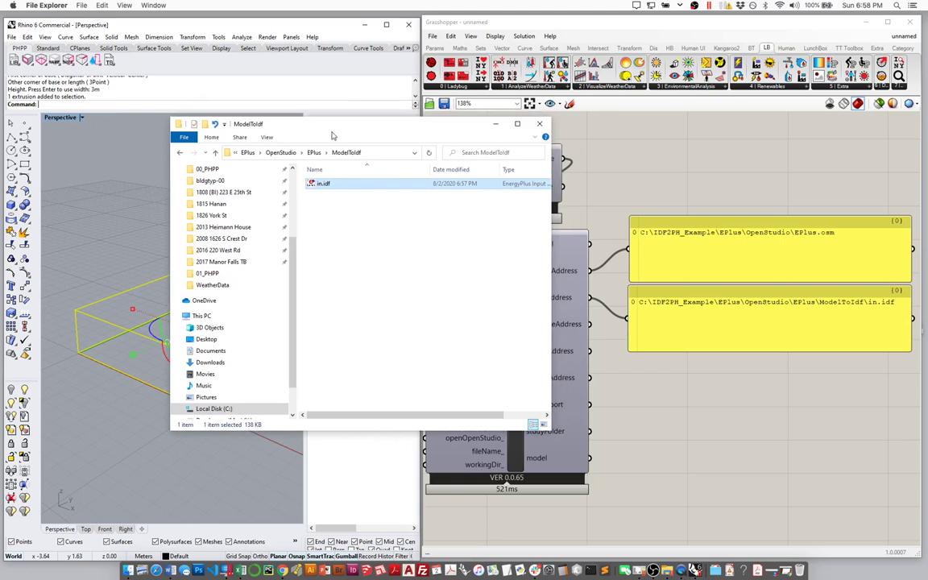
- Open the exported in.idf file with Notepad
{"action": "right_click", "coordinate": [319, 189]}
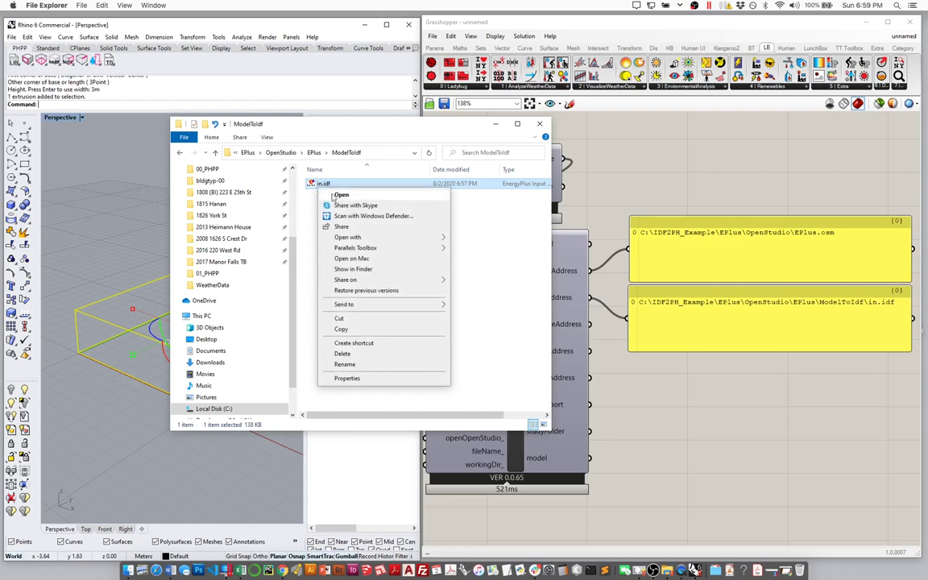
{"action": "mouse_move", "coordinate": [433, 242]}
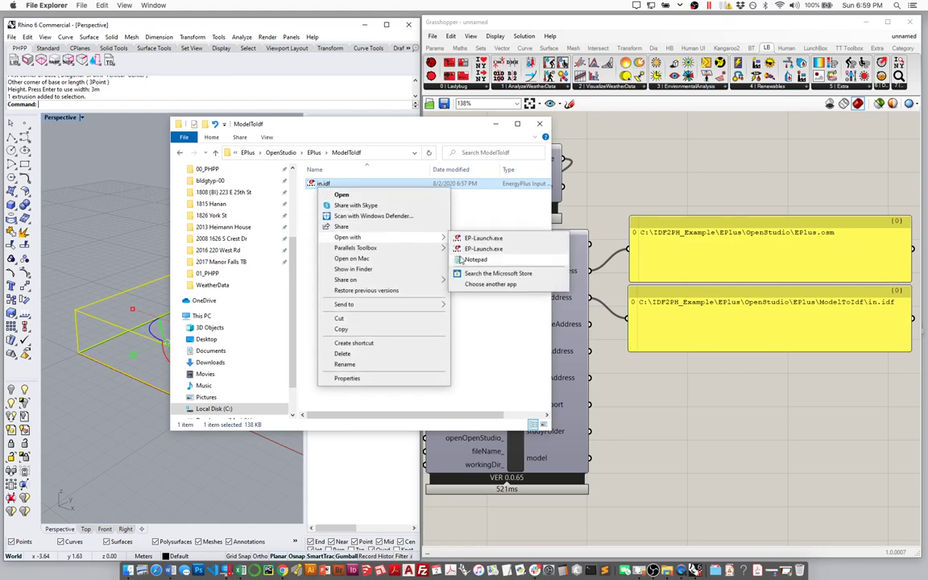
{"action": "left_click", "coordinate": [465, 258]}
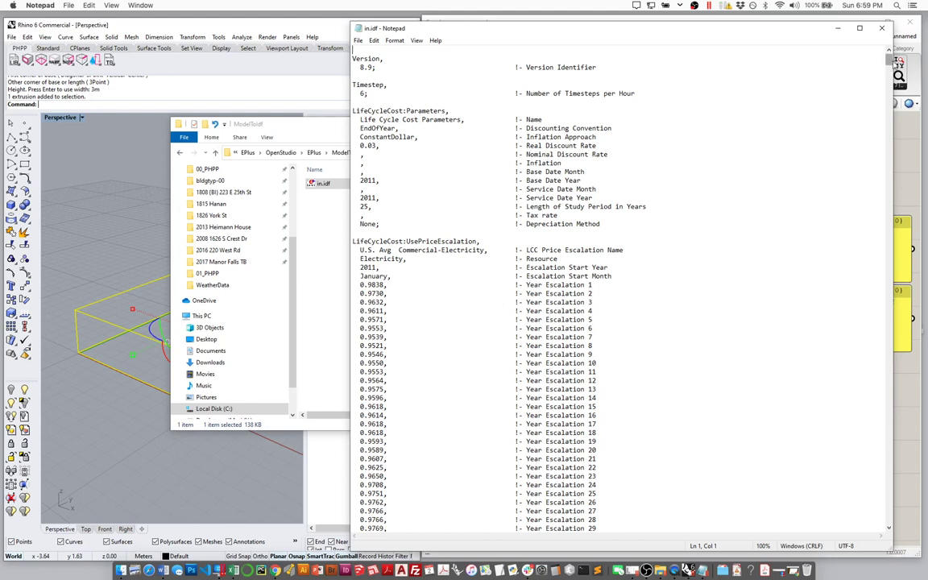
- Examine the floor's BuildingSurface:Detailed entry and the G01a 19mm gypsum board material entry in the IDF text, and close the file
{"action": "left_click_drag", "start_coordinate": [889, 55], "coordinate": [889, 115]}
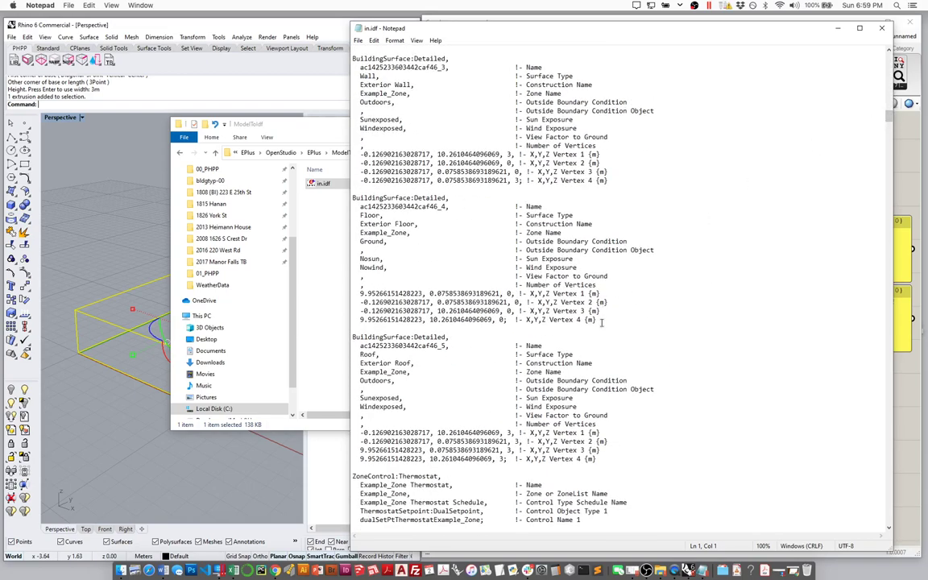
{"action": "left_click_drag", "start_coordinate": [600, 323], "coordinate": [286, 197]}
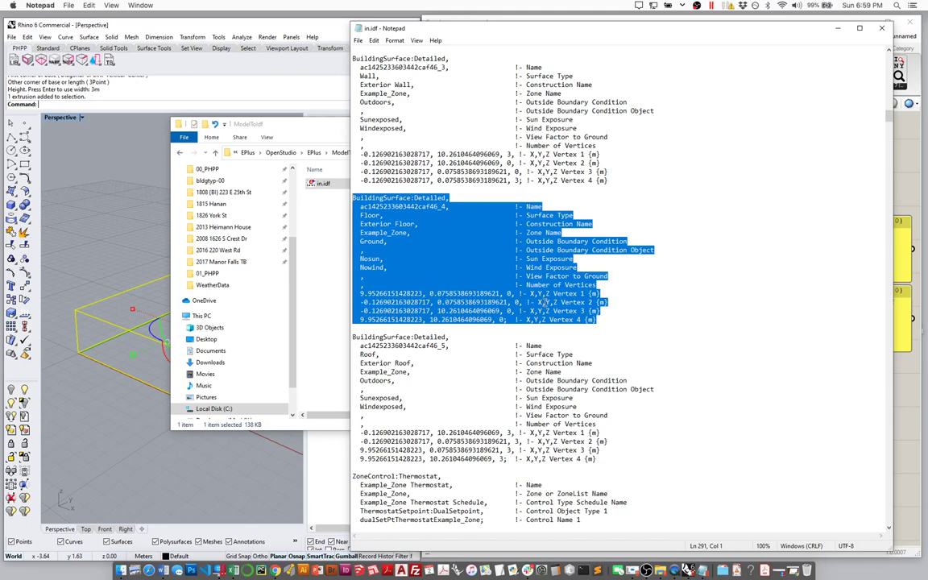
{"action": "scroll", "coordinate": [545, 304], "scroll_direction": "down", "scroll_amount": 1}
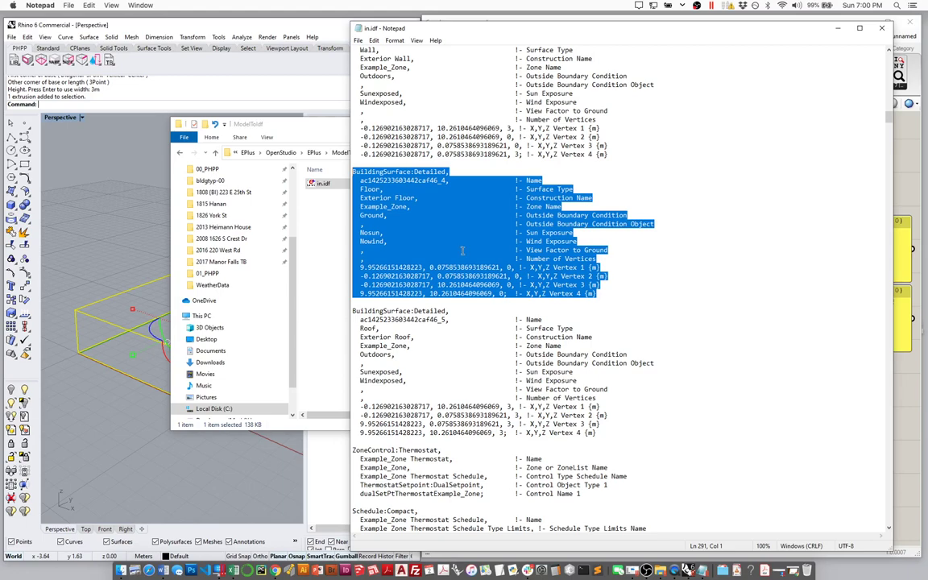
{"action": "scroll", "coordinate": [886, 121], "scroll_direction": "down", "scroll_amount": 1}
{"action": "left_click_drag", "start_coordinate": [891, 123], "coordinate": [891, 201]}
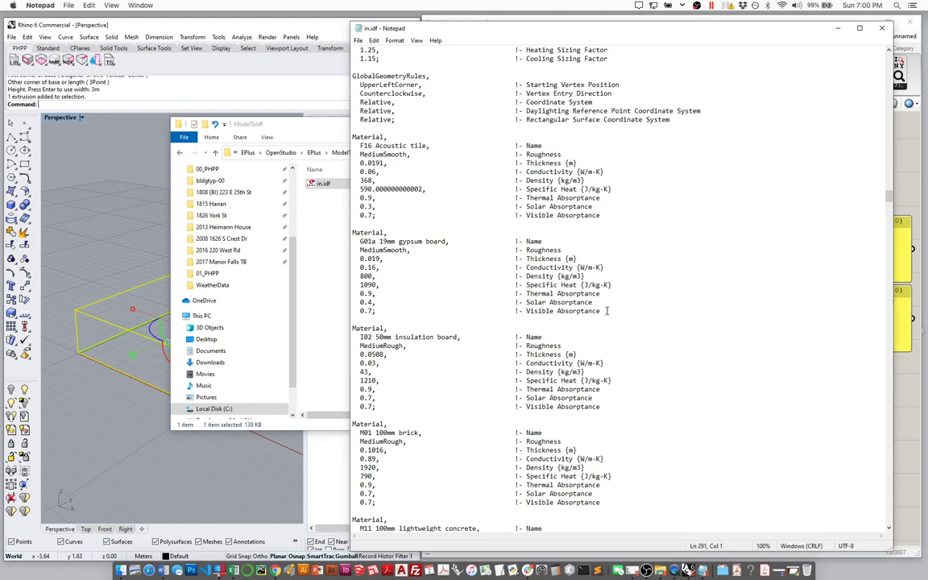
{"action": "left_click_drag", "start_coordinate": [601, 311], "coordinate": [352, 232]}
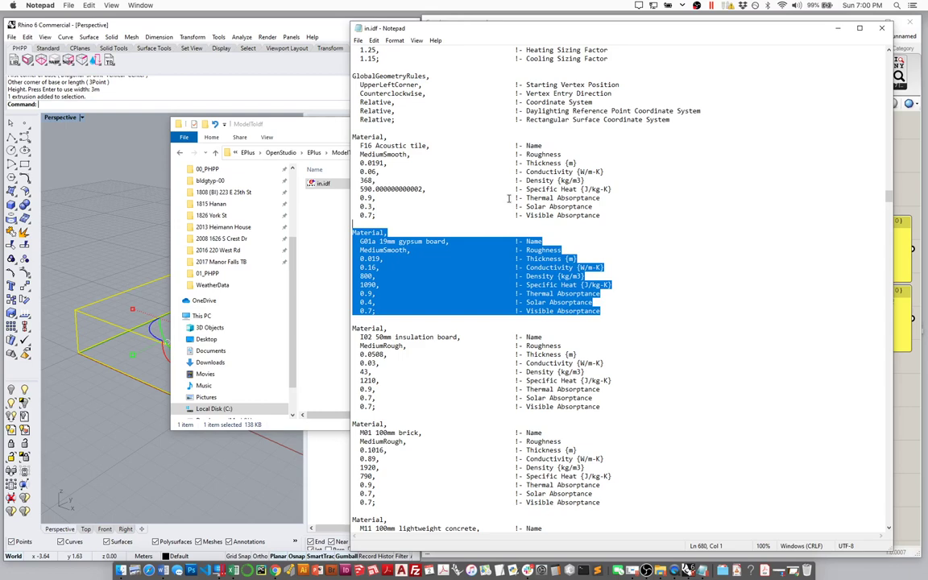
{"action": "left_click", "coordinate": [881, 29]}
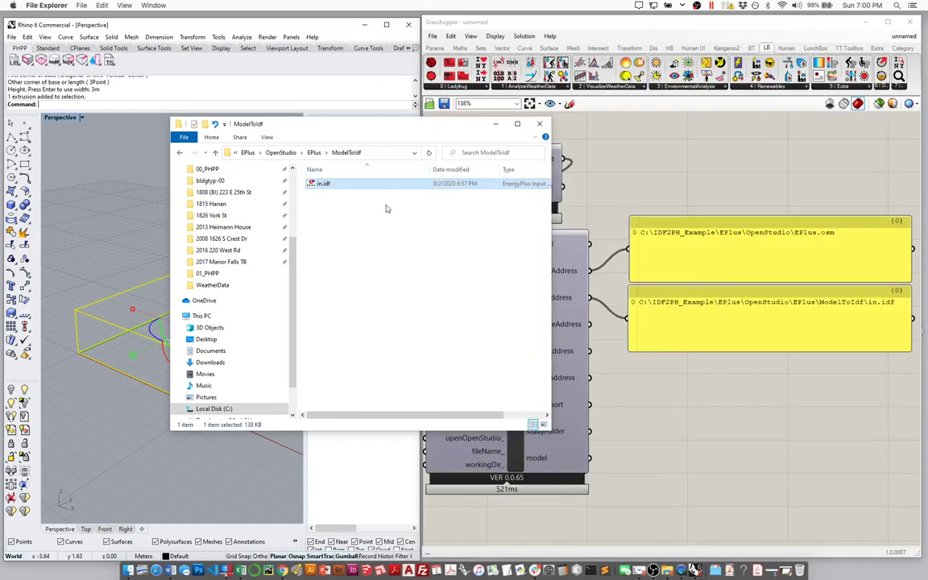
- Open in.idf with the EnergyPlus 8.9.0 EP-Launch and load it into the IDF Editor
{"action": "right_click", "coordinate": [321, 185]}
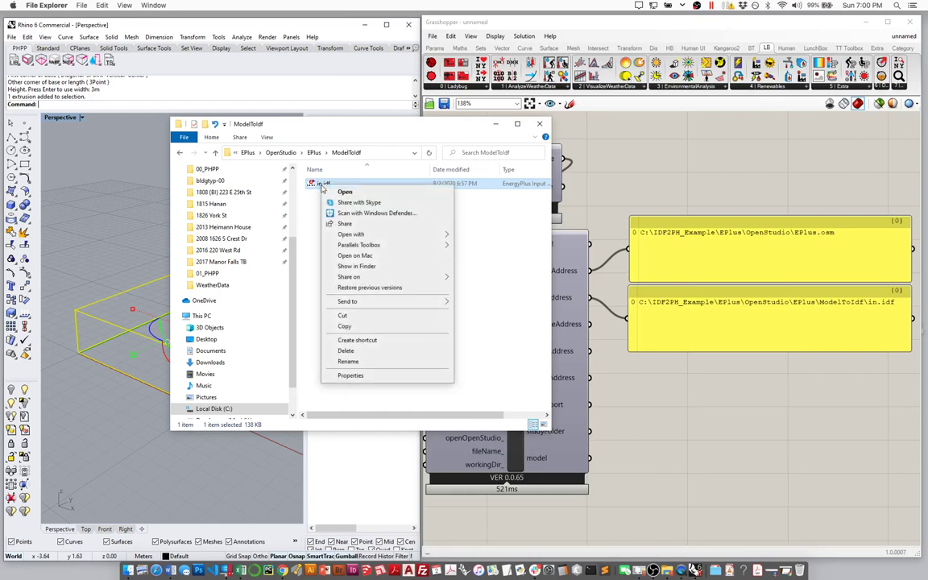
{"action": "mouse_move", "coordinate": [423, 236]}
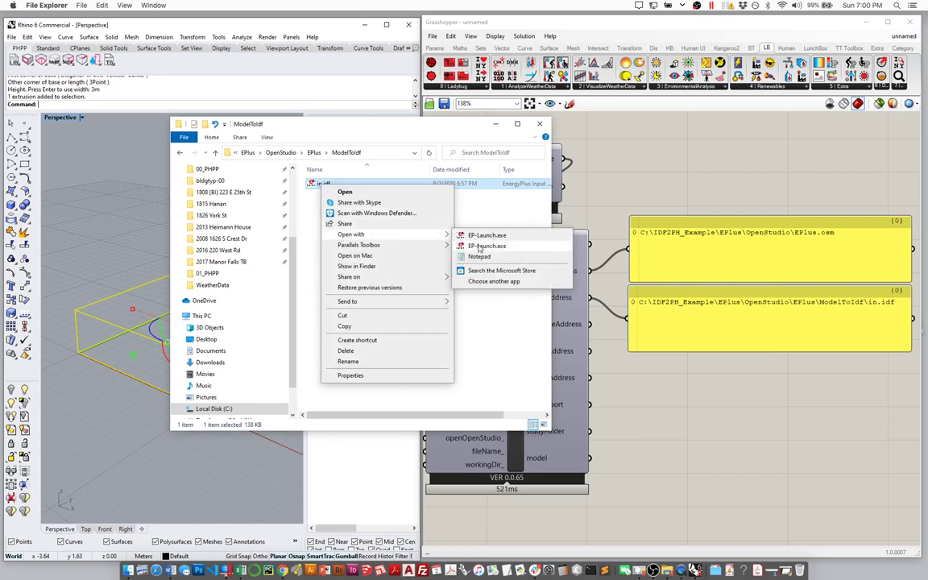
{"action": "left_click", "coordinate": [480, 246]}
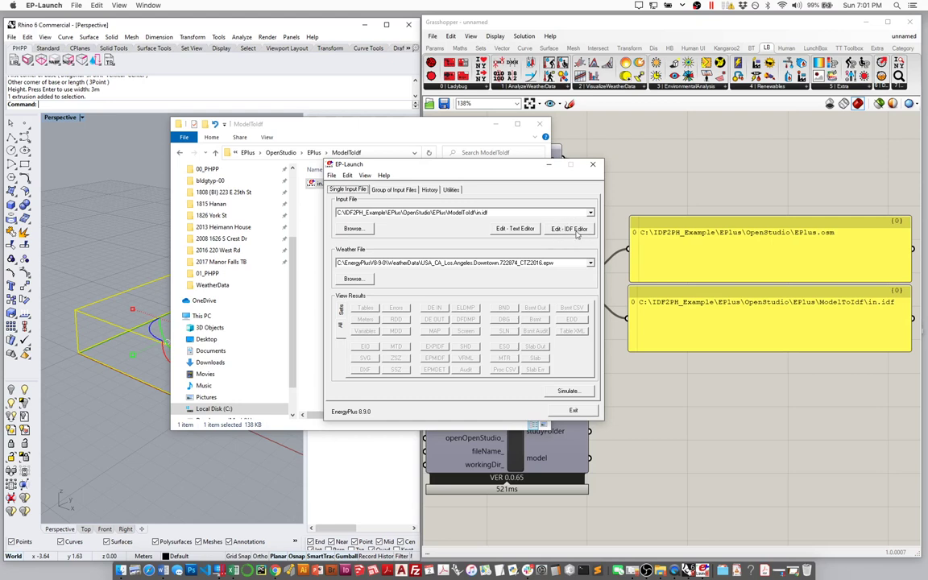
{"action": "left_click", "coordinate": [575, 230]}
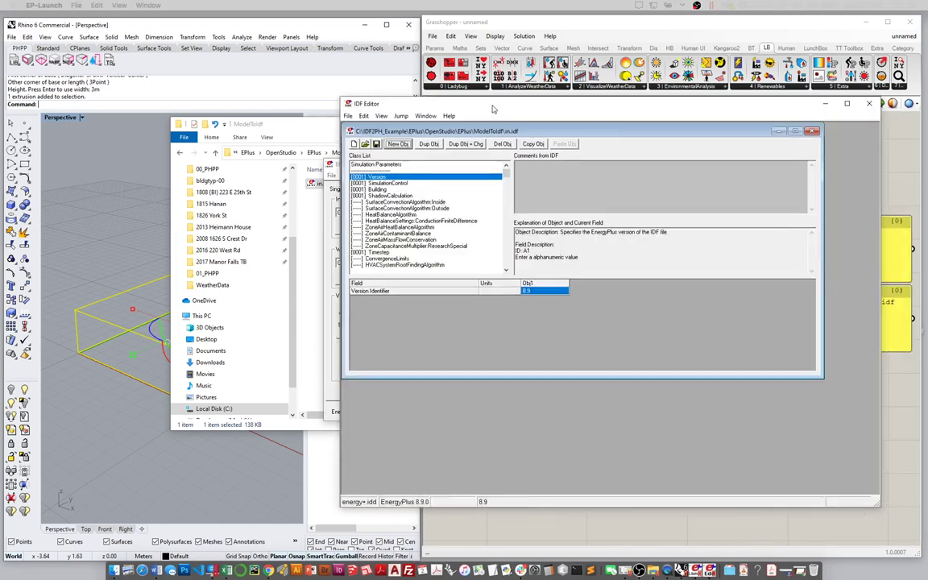
- Move the IDF Editor over the Rhino viewport, maximize the in.idf document inside it, and enlarge the class list area
{"action": "left_click_drag", "start_coordinate": [492, 108], "coordinate": [317, 108]}
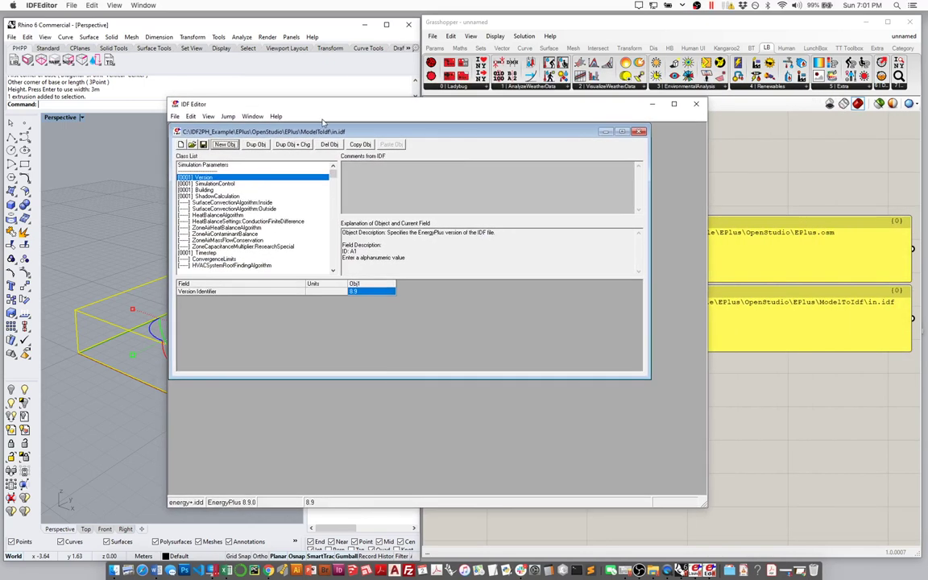
{"action": "double_click", "coordinate": [321, 134]}
{"action": "left_click_drag", "start_coordinate": [317, 260], "coordinate": [317, 306]}
- Step through the simulation parameter classes from SimulationControl to ZoneAirContaminantBalance and review their fields
{"action": "left_click", "coordinate": [232, 169]}
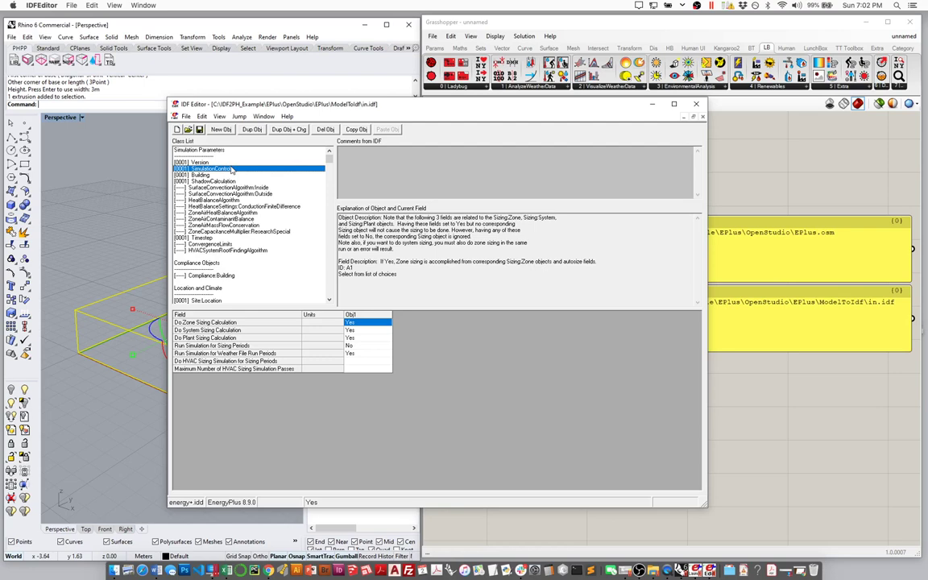
{"action": "key", "text": "Down"}
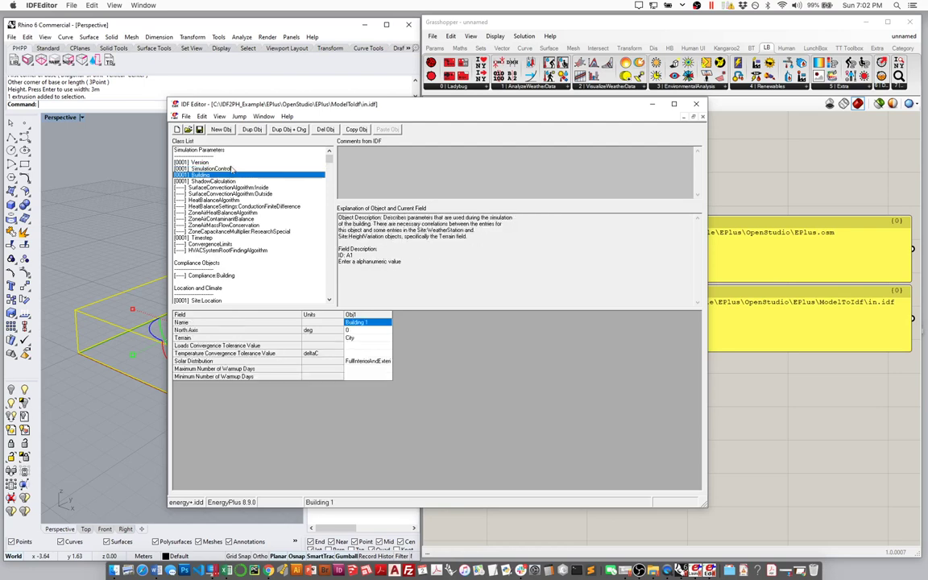
{"action": "key", "text": "Down"}
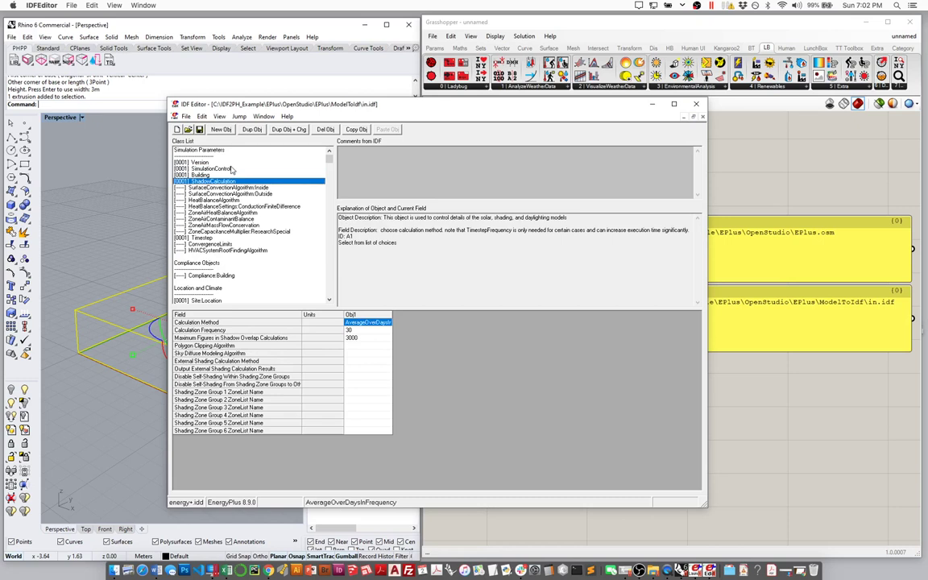
{"action": "key", "text": "Down"}
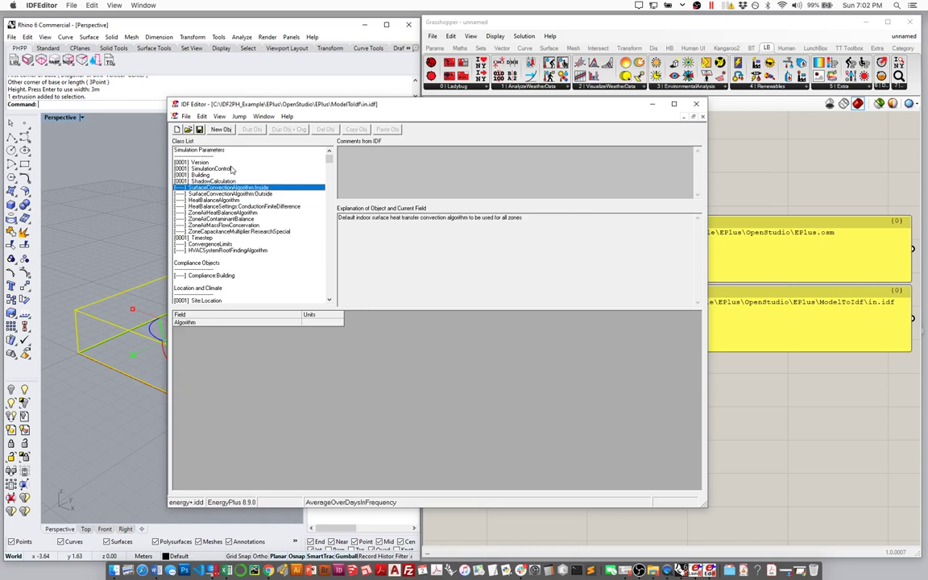
{"action": "key", "text": "Down"}
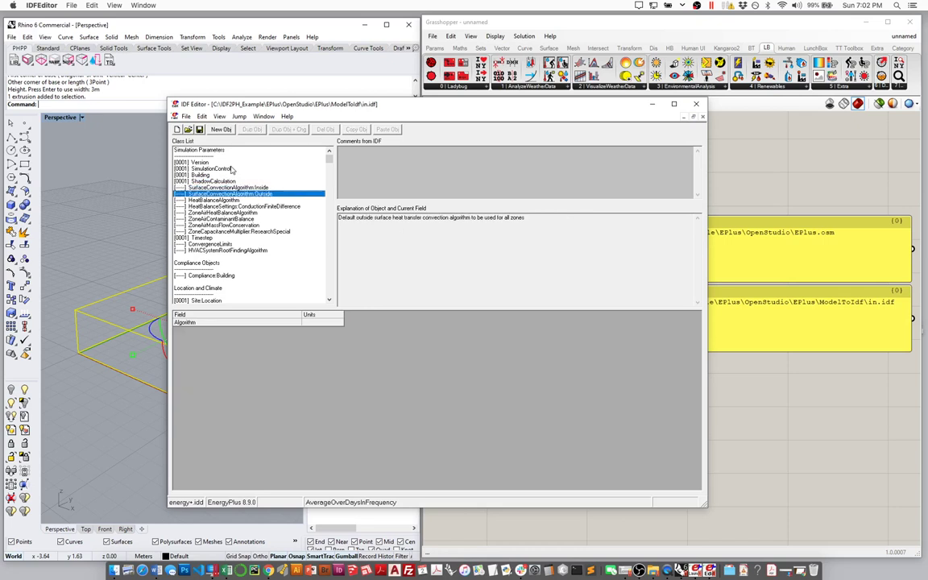
{"action": "key", "text": "Down"}
{"action": "key", "text": "Down"}
{"action": "key", "text": "Down"}
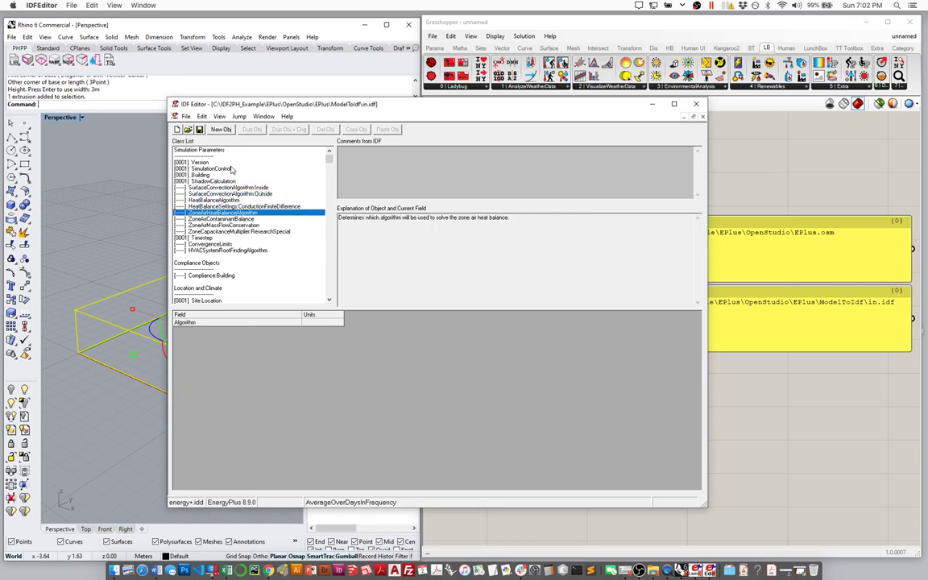
{"action": "key", "text": "Down"}
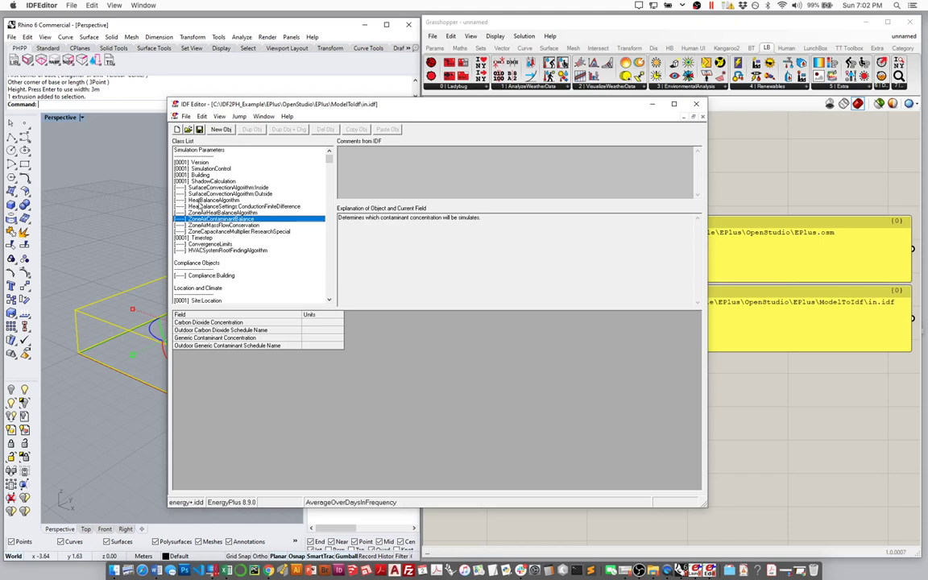
- Limit the class list to classes with objects only and make the list area taller
{"action": "left_click", "coordinate": [219, 116]}
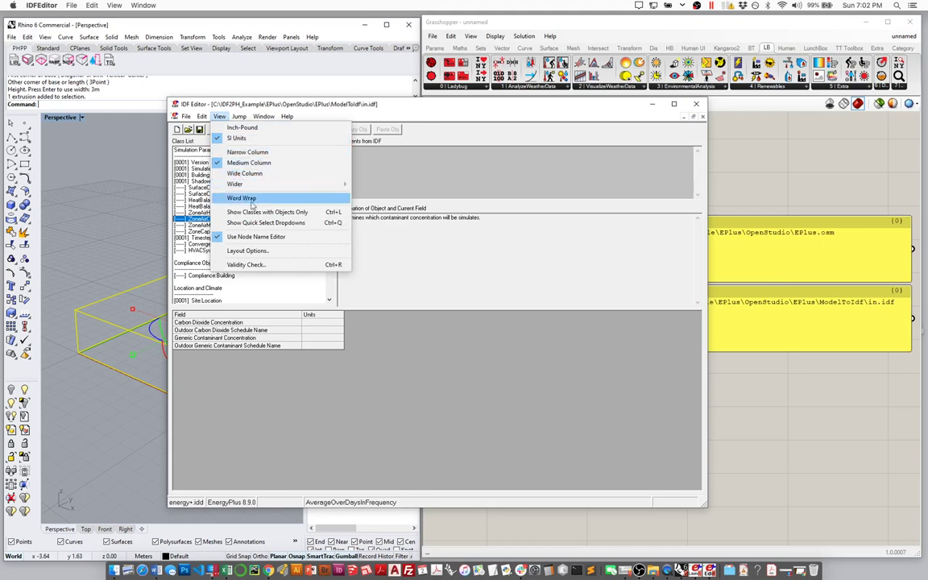
{"action": "left_click", "coordinate": [298, 212]}
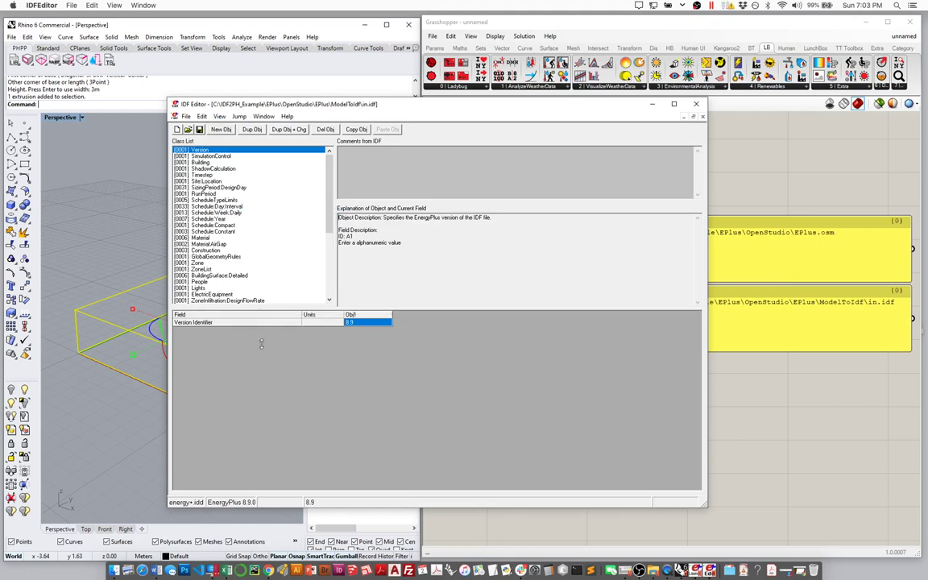
{"action": "left_click_drag", "start_coordinate": [258, 308], "coordinate": [259, 351]}
{"action": "mouse_move", "coordinate": [331, 233]}
{"action": "left_mouse_down"}
{"action": "mouse_move", "coordinate": [334, 277]}
{"action": "mouse_move", "coordinate": [332, 219]}
{"action": "left_mouse_up"}
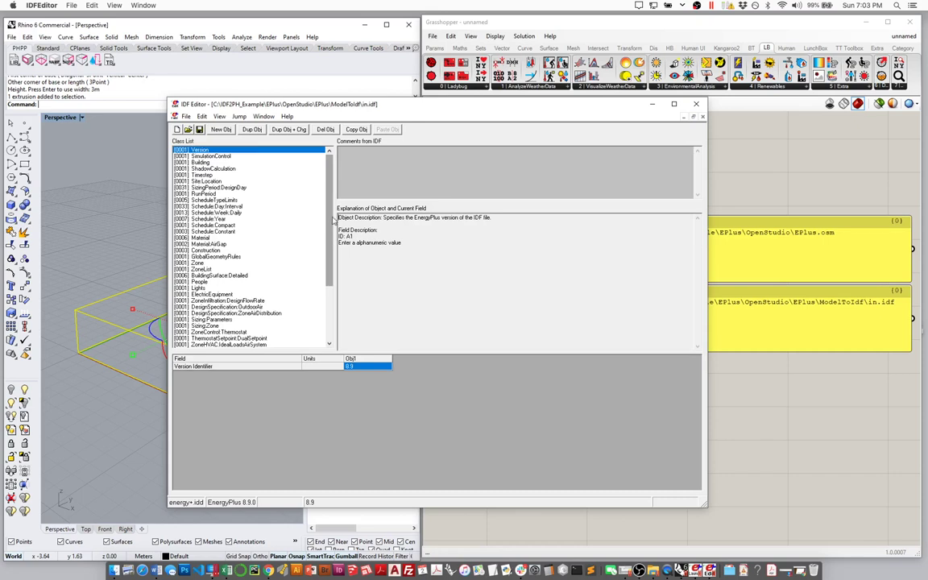
- Review the Material objects with widened columns, and look through the Construction and BuildingSurface:Detailed objects
{"action": "left_click", "coordinate": [232, 237]}
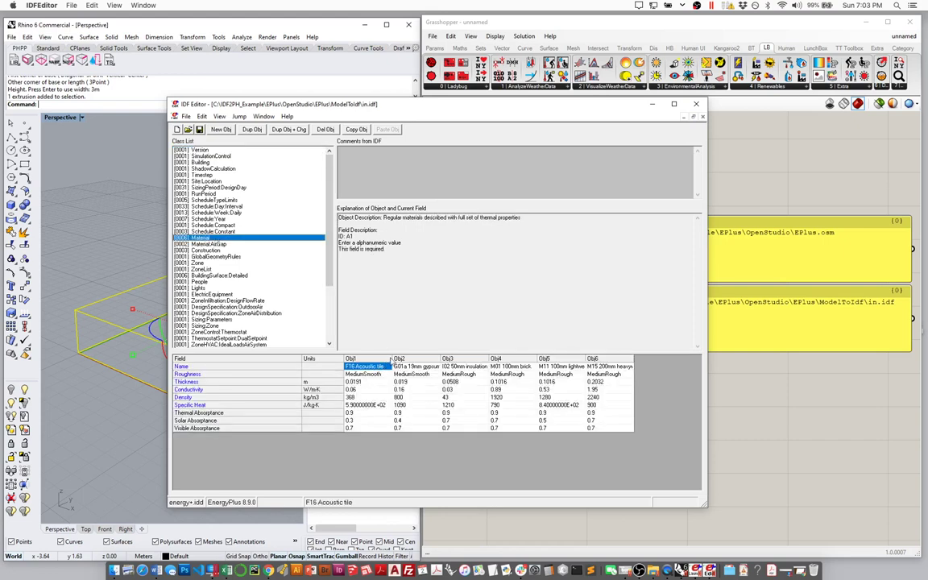
{"action": "left_click_drag", "start_coordinate": [392, 360], "coordinate": [540, 360]}
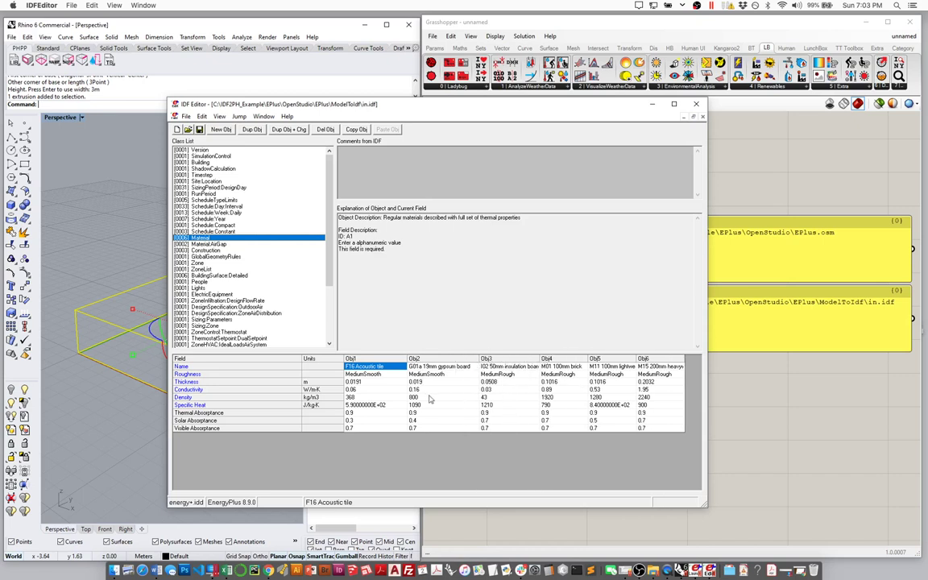
{"action": "left_click", "coordinate": [207, 251]}
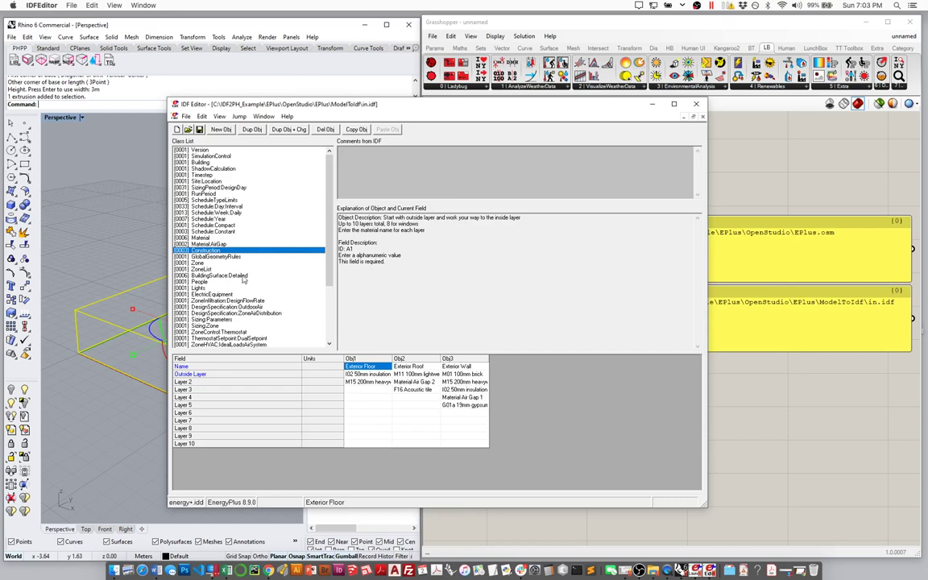
{"action": "left_click", "coordinate": [213, 275]}
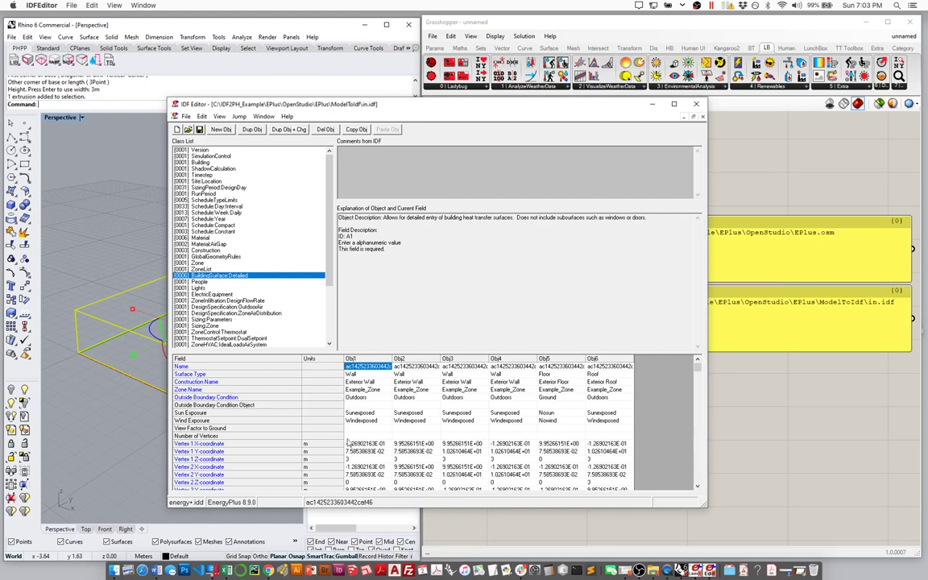
- Review the vertex coordinates of the BuildingSurface:Detailed objects, and close the IDF Editor and EP-Launch
{"action": "scroll", "coordinate": [318, 402], "scroll_direction": "down", "scroll_amount": 2}
{"action": "scroll", "coordinate": [356, 449], "scroll_direction": "down", "scroll_amount": 1}
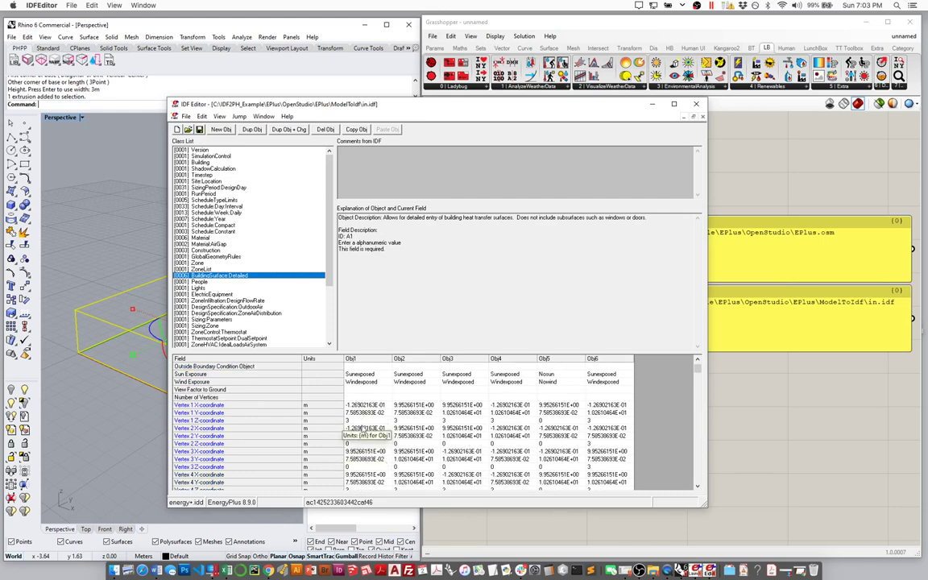
{"action": "scroll", "coordinate": [363, 451], "scroll_direction": "up", "scroll_amount": 3}
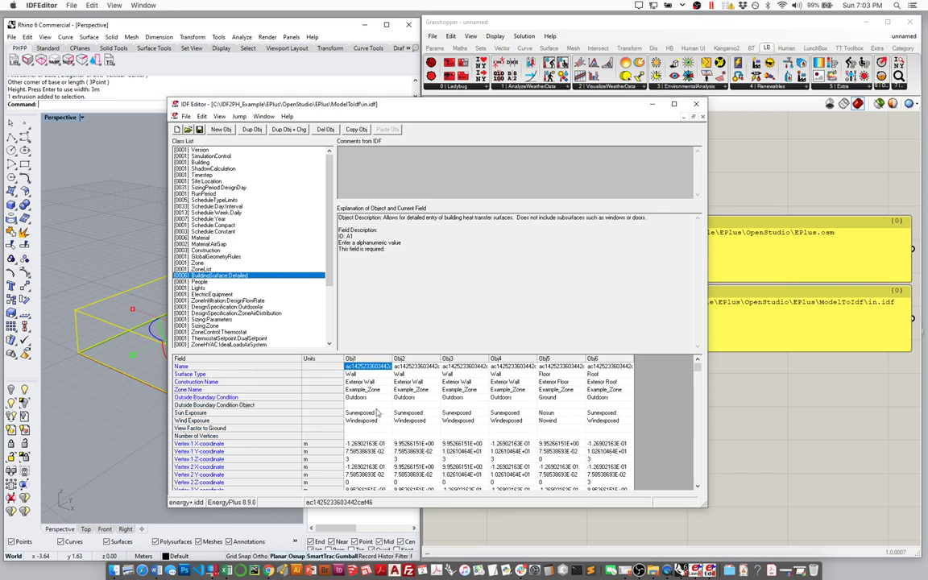
{"action": "left_click", "coordinate": [697, 106]}
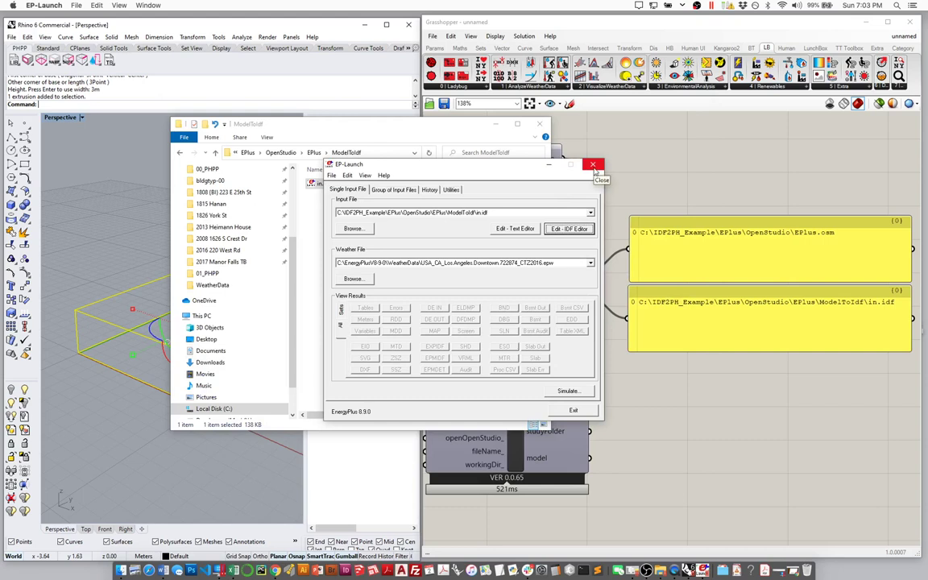
{"action": "left_click", "coordinate": [592, 165]}
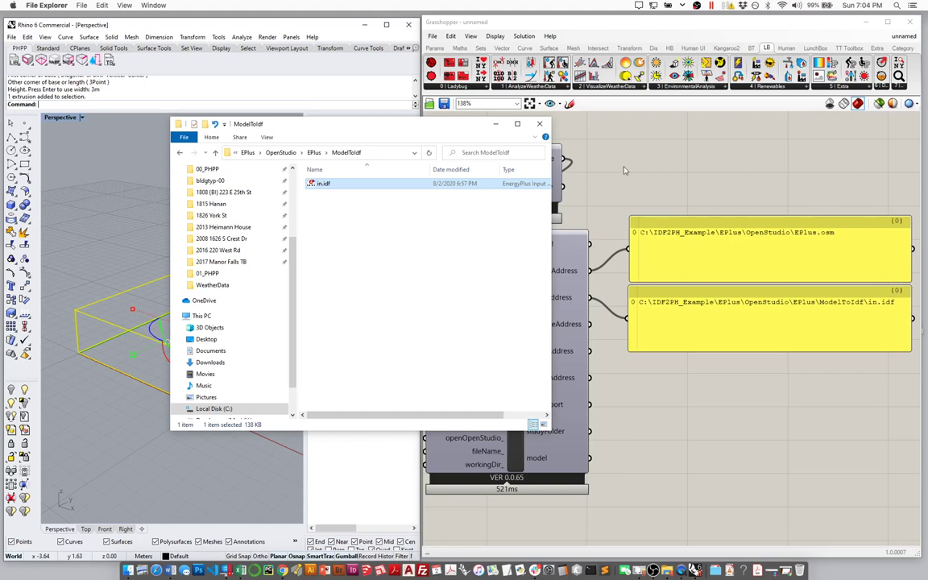
- In Grasshopper, move the weather file component, exportToOpenStudio, and their input and output panels to the right, away from the zone components
{"action": "left_click", "coordinate": [562, 149]}
{"action": "scroll", "coordinate": [595, 177], "scroll_direction": "down", "scroll_amount": 2}
{"action": "right_click_drag", "start_coordinate": [595, 177], "coordinate": [625, 183]}
{"action": "scroll", "coordinate": [626, 184], "scroll_direction": "down", "scroll_amount": 2}
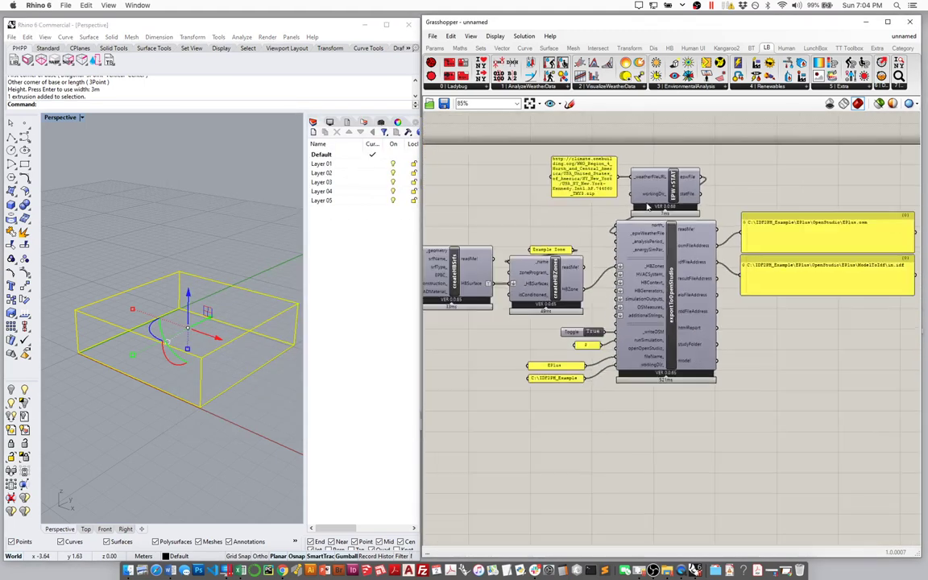
{"action": "right_click_drag", "start_coordinate": [582, 221], "coordinate": [703, 256]}
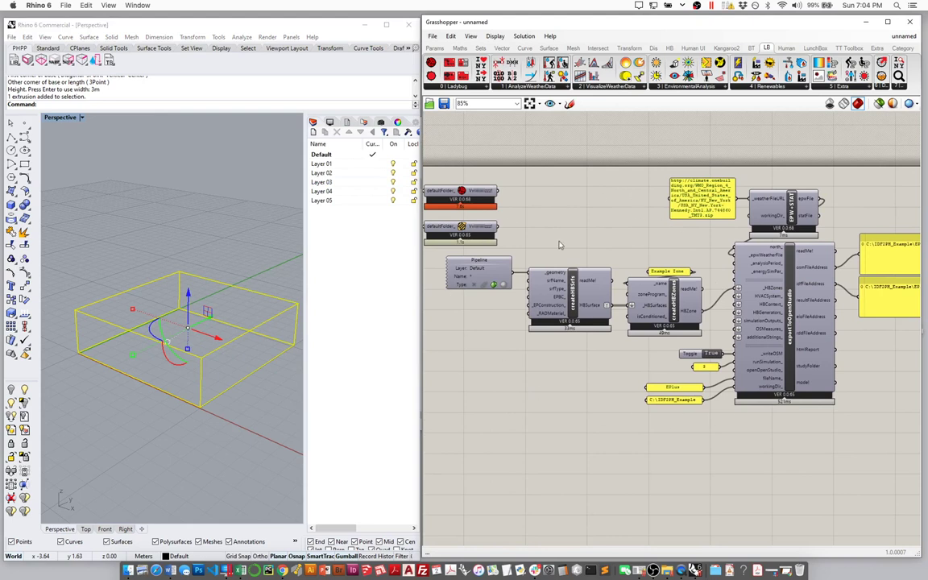
{"action": "scroll", "coordinate": [560, 244], "scroll_direction": "down", "scroll_amount": 3}
{"action": "left_click_drag", "start_coordinate": [825, 422], "coordinate": [516, 153]}
{"action": "right_click_drag", "start_coordinate": [729, 322], "coordinate": [698, 254]}
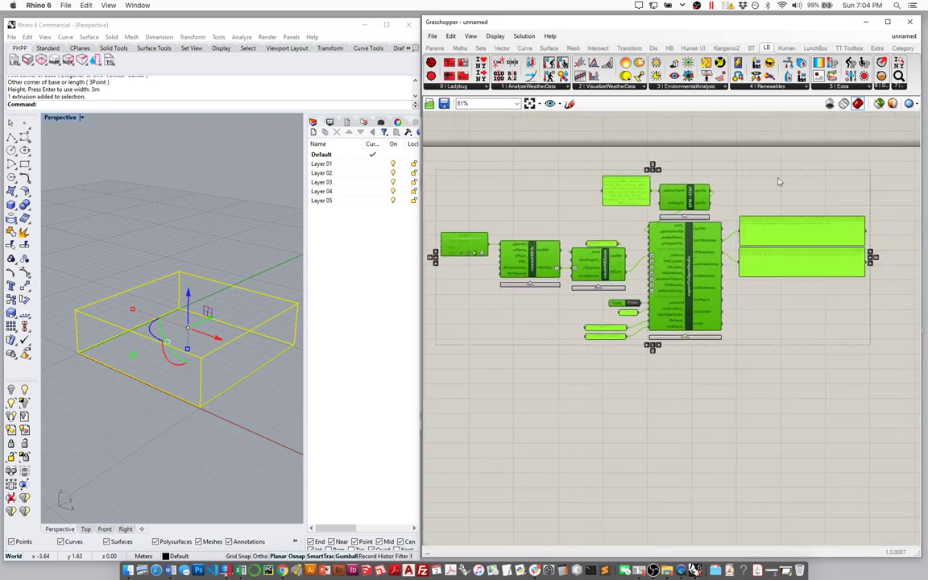
{"action": "left_click_drag", "start_coordinate": [779, 145], "coordinate": [620, 359]}
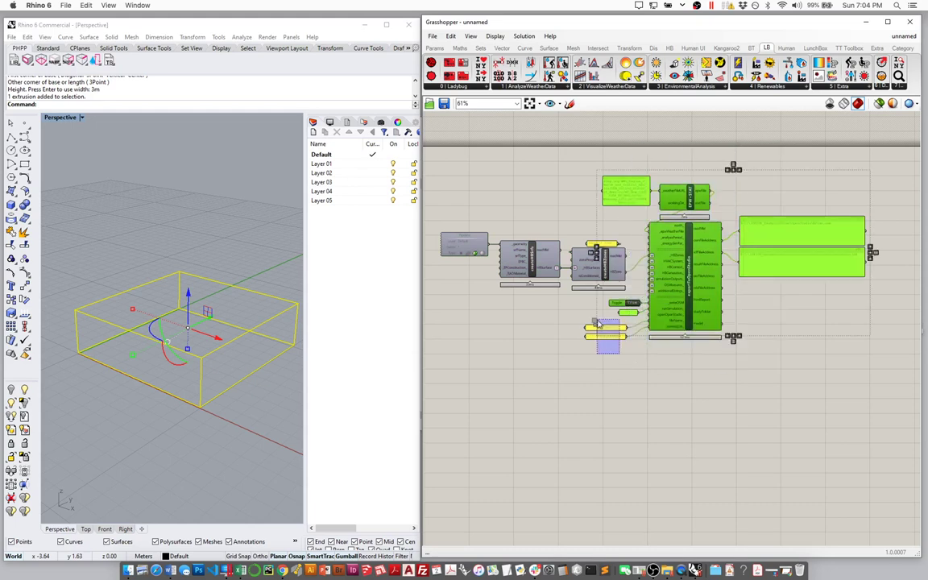
{"action": "left_click_drag", "start_coordinate": [638, 251], "coordinate": [733, 252]}
{"action": "left_click", "coordinate": [610, 211]}
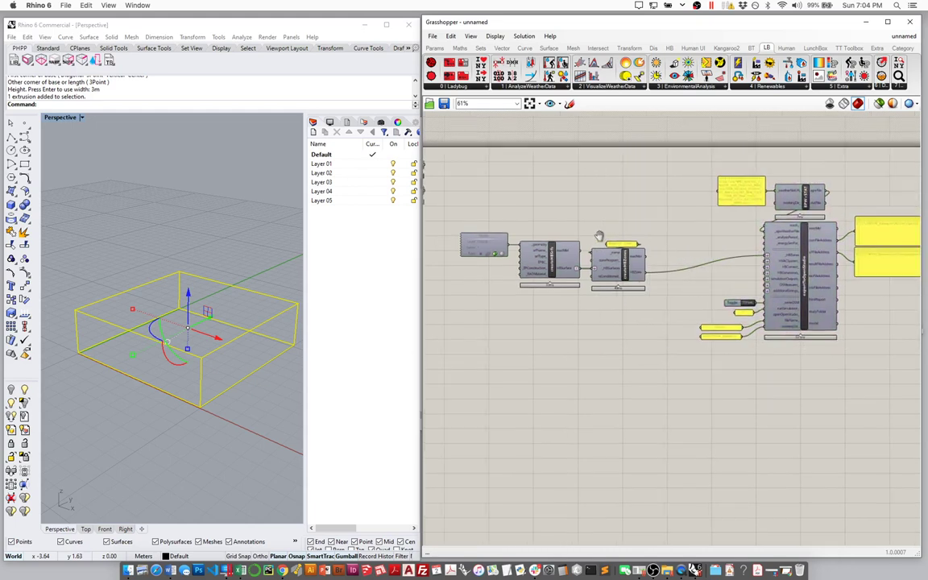
- Add a size 70 scribble reading "Create HB ZOne" above the zone components and copy it above the export components
{"action": "double_click", "coordinate": [498, 169]}
{"action": "type", "text": "scribble"}
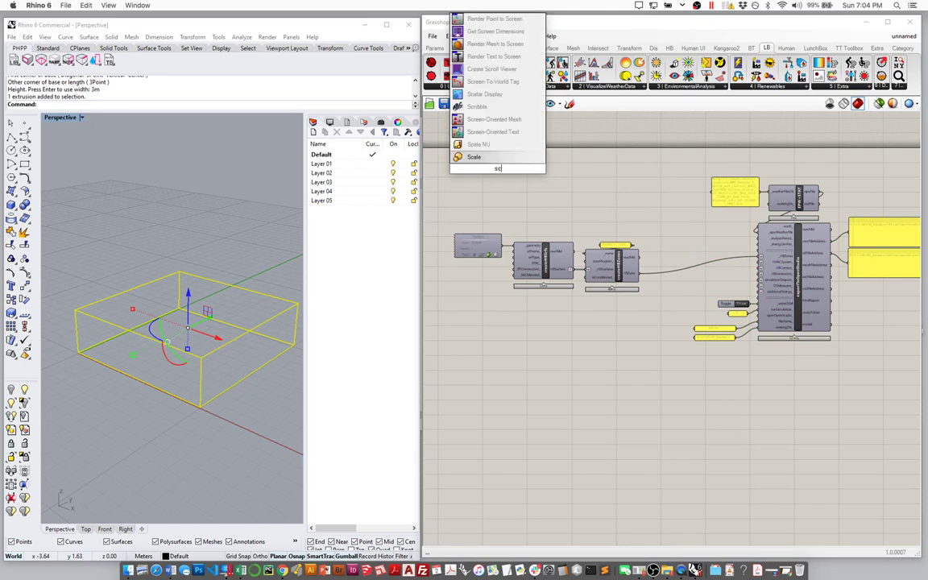
{"action": "key", "text": "Return"}
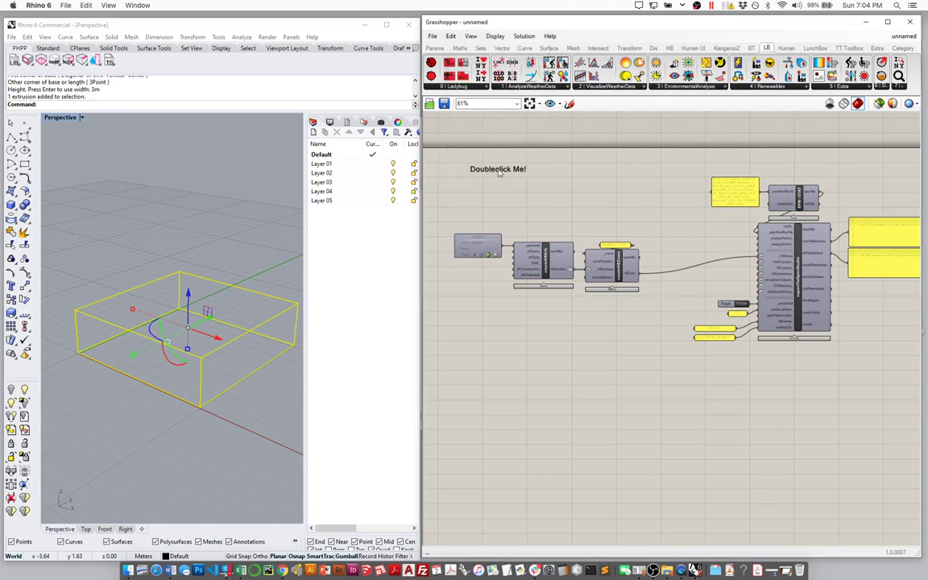
{"action": "double_click", "coordinate": [498, 170]}
{"action": "key", "text": "super+a"}
{"action": "type", "text": "Cre"}
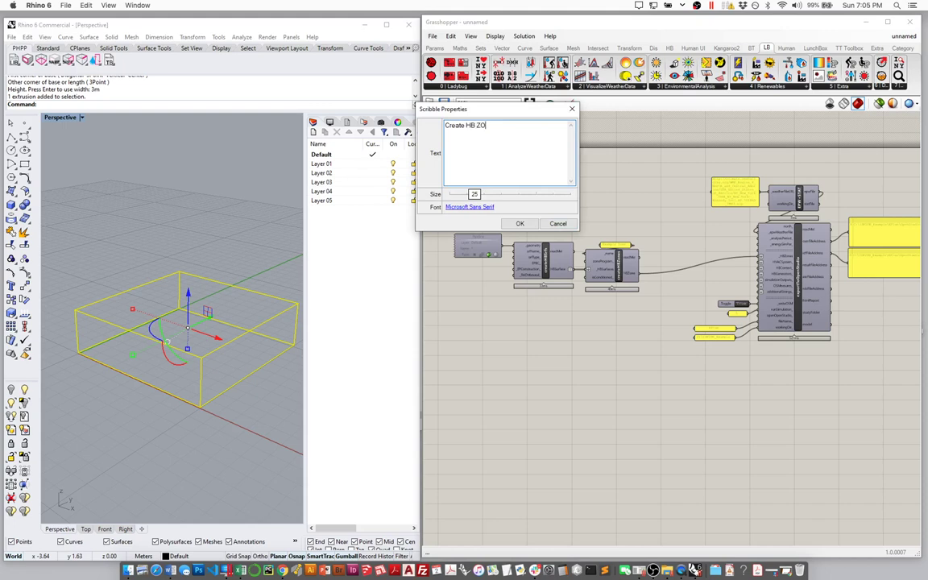
{"action": "mouse_move", "coordinate": [476, 199]}
{"action": "left_mouse_down"}
{"action": "mouse_move", "coordinate": [534, 201]}
{"action": "mouse_move", "coordinate": [513, 171]}
{"action": "mouse_move", "coordinate": [755, 164]}
{"action": "left_mouse_up"}
{"action": "left_click", "coordinate": [520, 223]}
- Change the text of the copied heading above the export components to "Export to EPlus"
{"action": "double_click", "coordinate": [755, 164]}
{"action": "key", "text": "ctrl+a"}
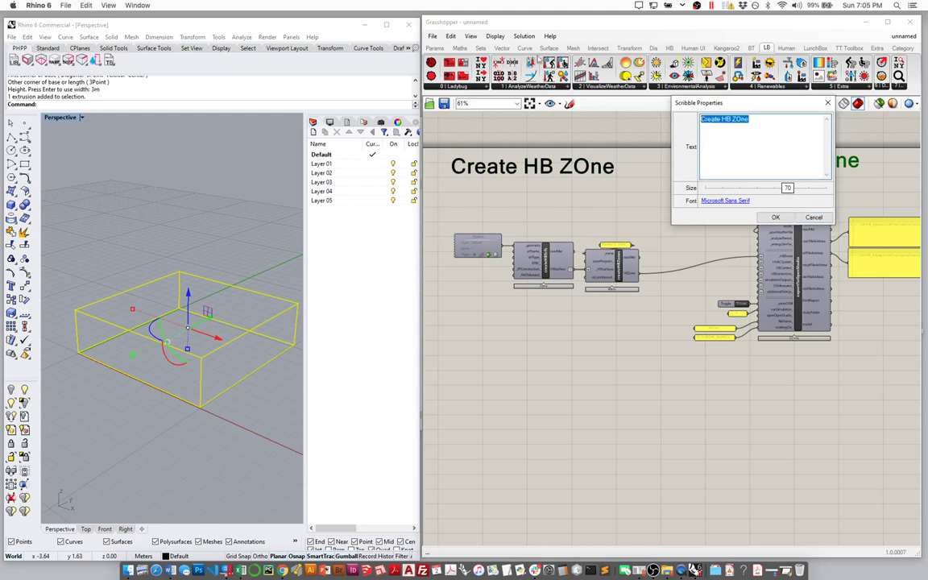
{"action": "type", "text": "W"}
{"action": "type", "text": "xport to EP"}
{"action": "type", "text": "lus"}
{"action": "left_click", "coordinate": [775, 217]}
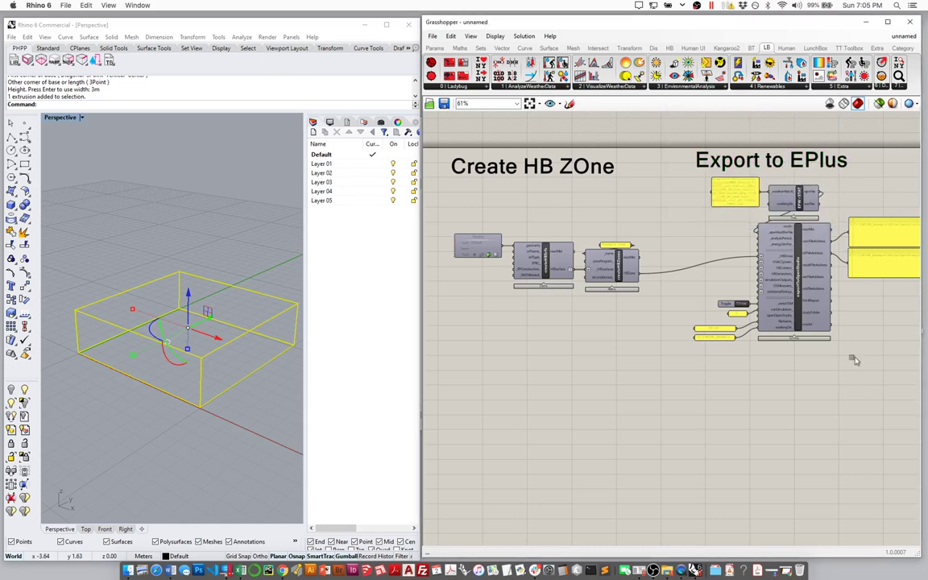
- Shift the "Export to EPlus" heading and its components slightly right and down, level with the "Create HB ZOne" heading
{"action": "left_click_drag", "start_coordinate": [849, 358], "coordinate": [685, 137]}
{"action": "left_click_drag", "start_coordinate": [855, 248], "coordinate": [865, 253]}
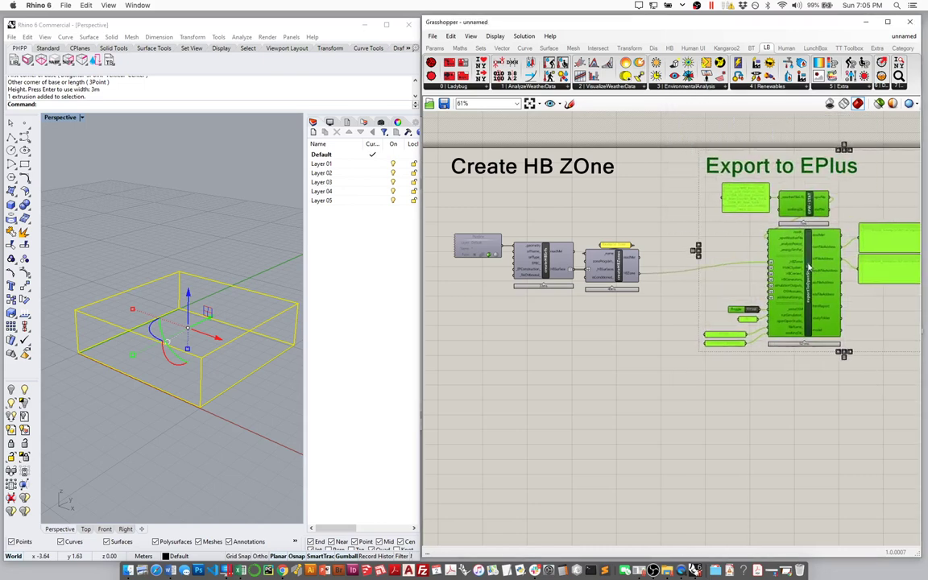
{"action": "left_click", "coordinate": [642, 168]}
{"action": "right_click_drag", "start_coordinate": [641, 169], "coordinate": [670, 176]}
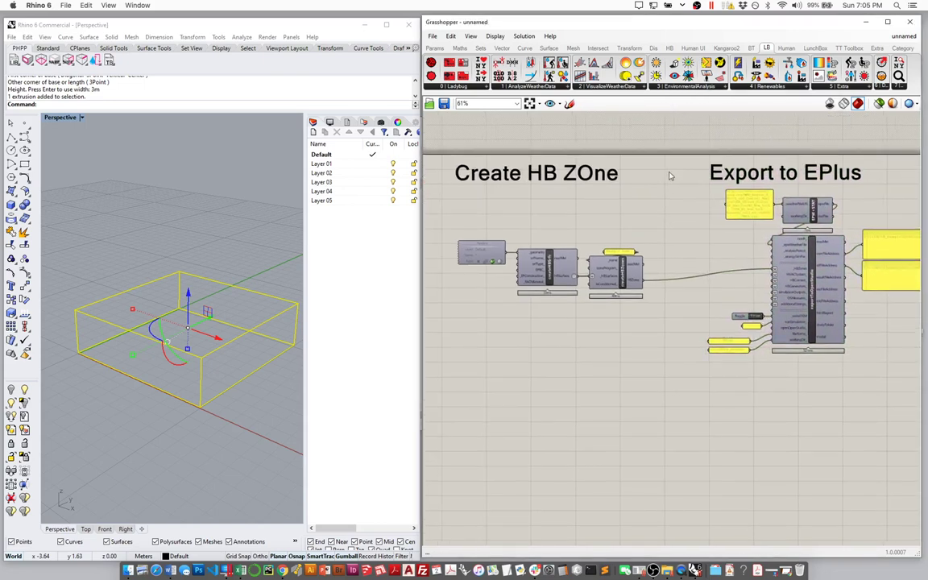
- Sketch a freehand vertical divider between the zone and export groups and send the sketch to Rhino
{"action": "left_click", "coordinate": [568, 103]}
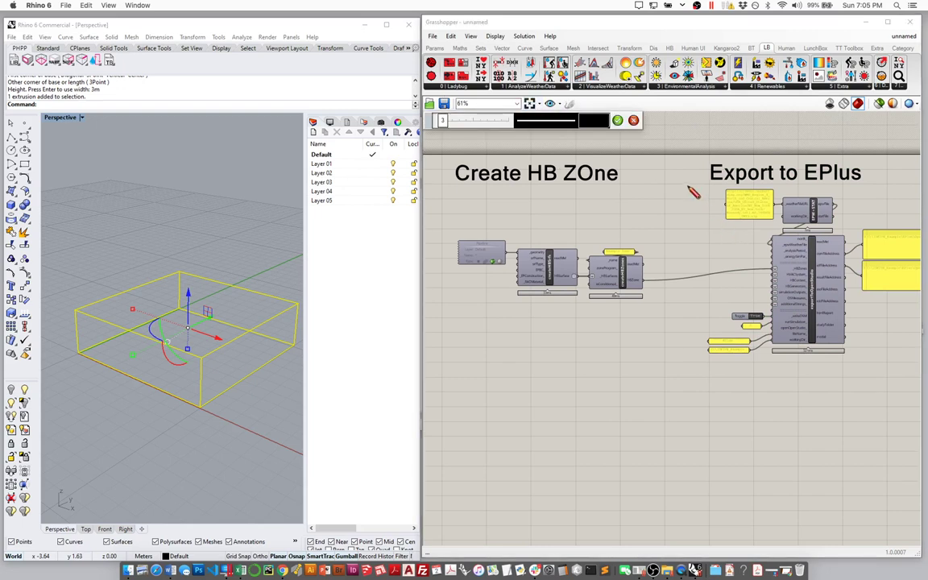
{"action": "left_click_drag", "start_coordinate": [677, 167], "coordinate": [680, 383]}
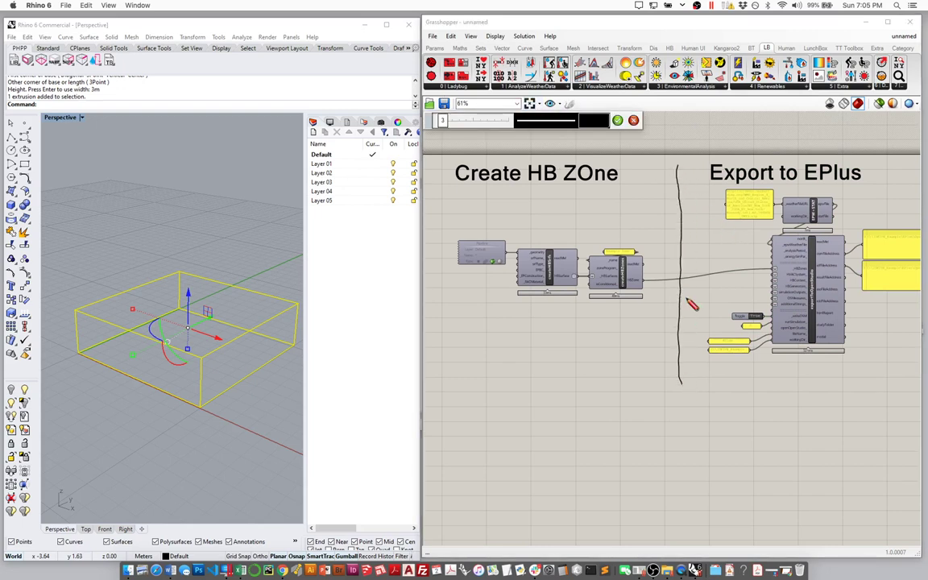
{"action": "left_click", "coordinate": [568, 103]}
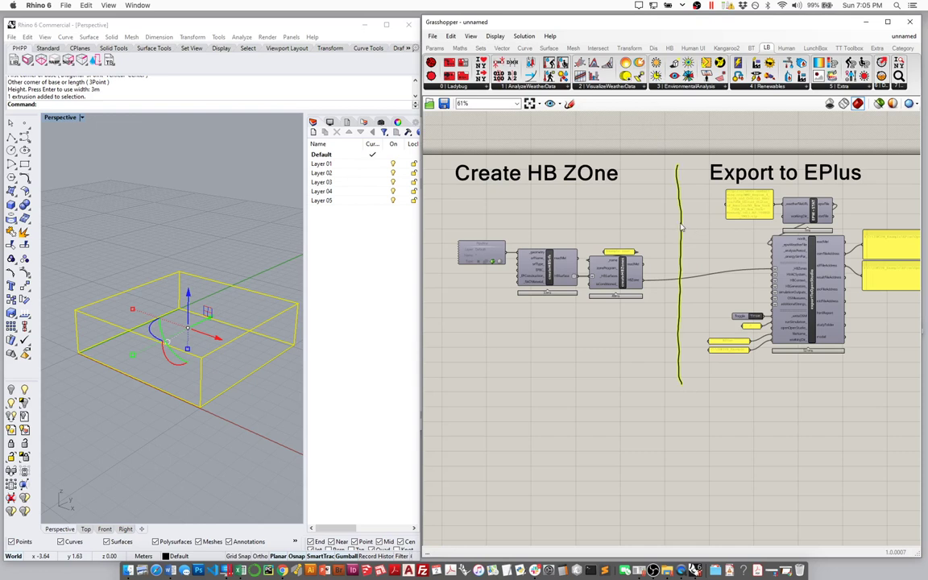
{"action": "right_click", "coordinate": [681, 225]}
{"action": "left_click", "coordinate": [704, 241]}
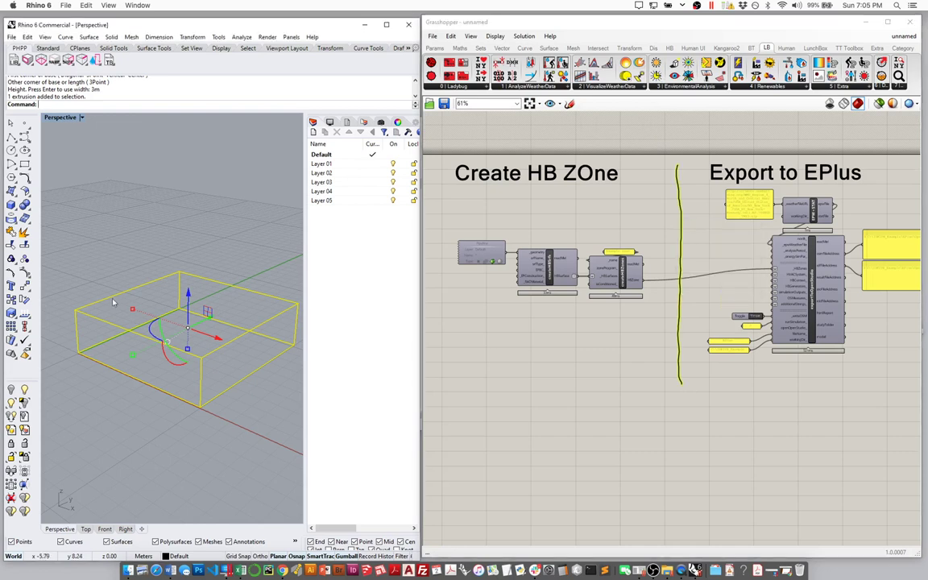
- Draw a straight, nearly vertical line in Rhino beside the sketched divider curve, matching its length
{"action": "scroll", "coordinate": [189, 278], "scroll_direction": "down", "scroll_amount": 3}
{"action": "mouse_move", "coordinate": [188, 278]}
{"action": "right_mouse_down"}
{"action": "mouse_move", "coordinate": [201, 265]}
{"action": "mouse_move", "coordinate": [177, 290]}
{"action": "mouse_move", "coordinate": [166, 327]}
{"action": "mouse_move", "coordinate": [256, 262]}
{"action": "right_mouse_up"}
{"action": "key", "text": "Escape"}
{"action": "type", "text": "ll"}
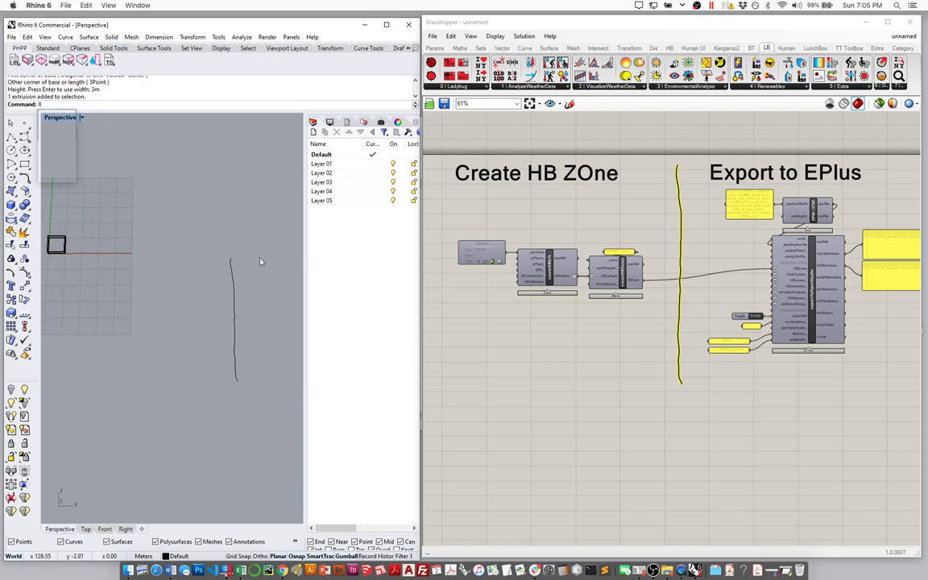
{"action": "key", "text": "BackSpace"}
{"action": "key", "text": "Return"}
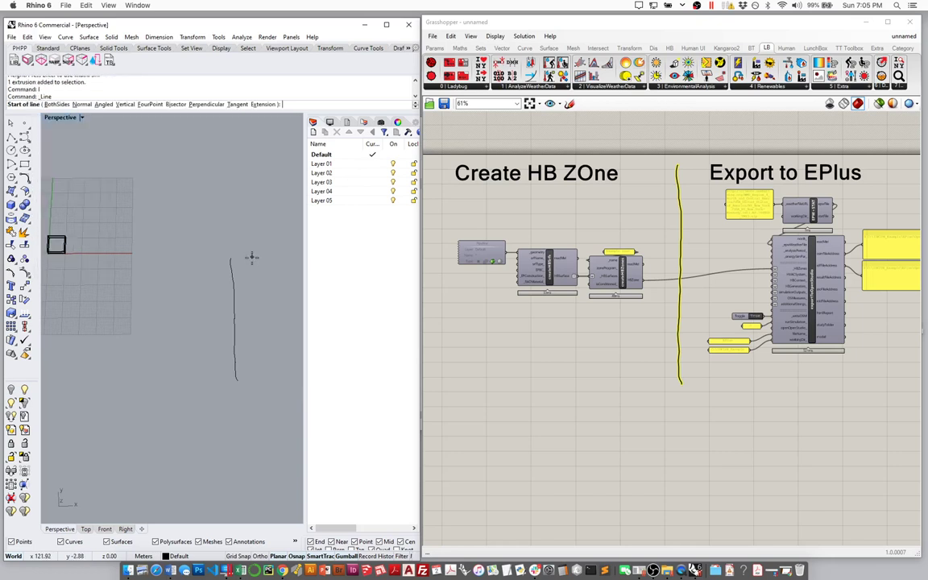
{"action": "left_click", "coordinate": [251, 258]}
{"action": "left_click", "coordinate": [257, 377]}
{"action": "left_click", "coordinate": [252, 334]}
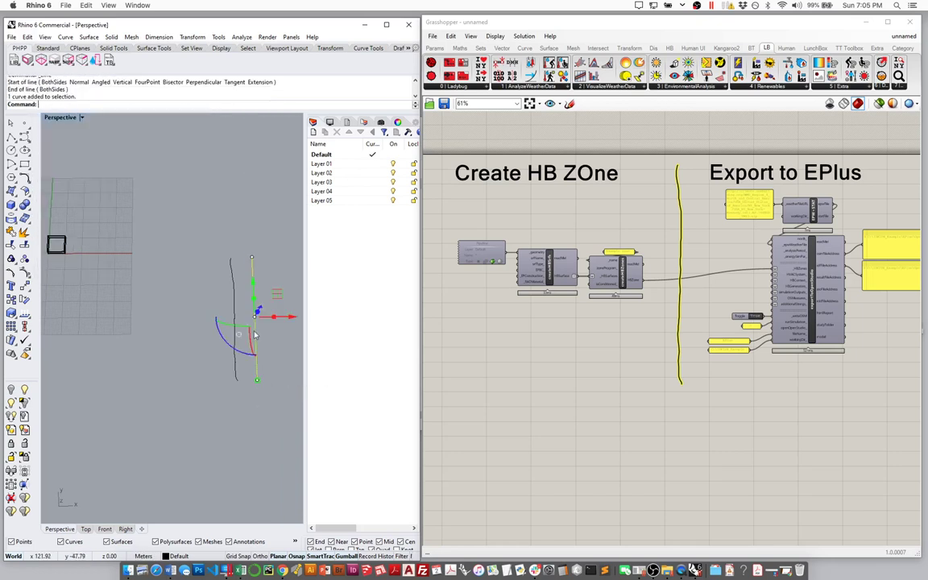
- Load the straight Rhino line into the Grasshopper divider sketch, and select both divider curves in Rhino
{"action": "right_click", "coordinate": [682, 239]}
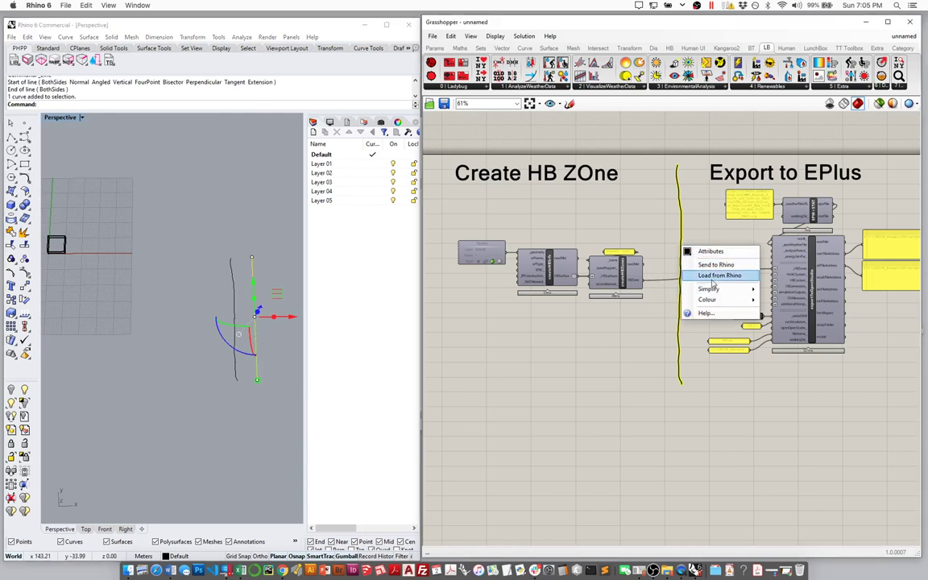
{"action": "left_click", "coordinate": [689, 263]}
{"action": "left_click", "coordinate": [252, 270]}
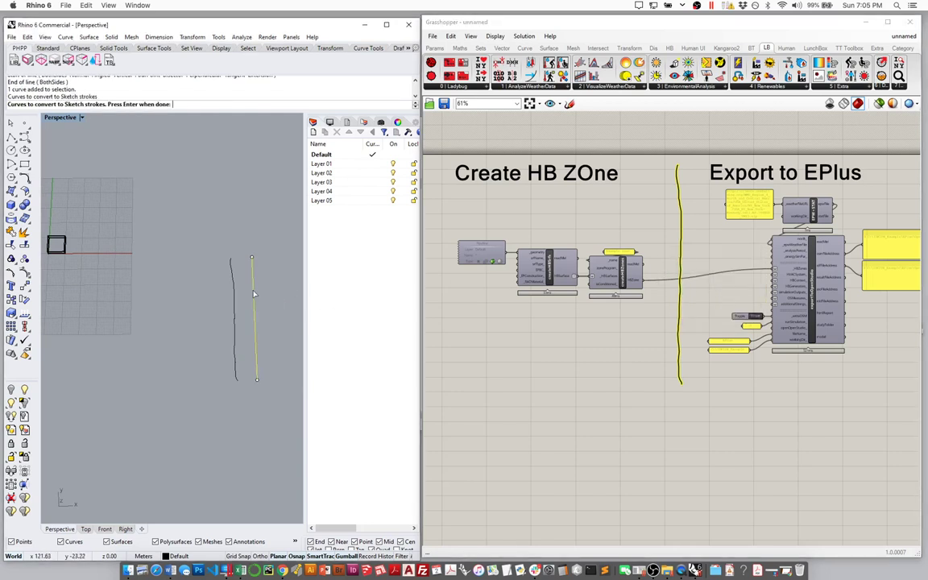
{"action": "key", "text": "Return"}
{"action": "left_click_drag", "start_coordinate": [715, 266], "coordinate": [679, 263]}
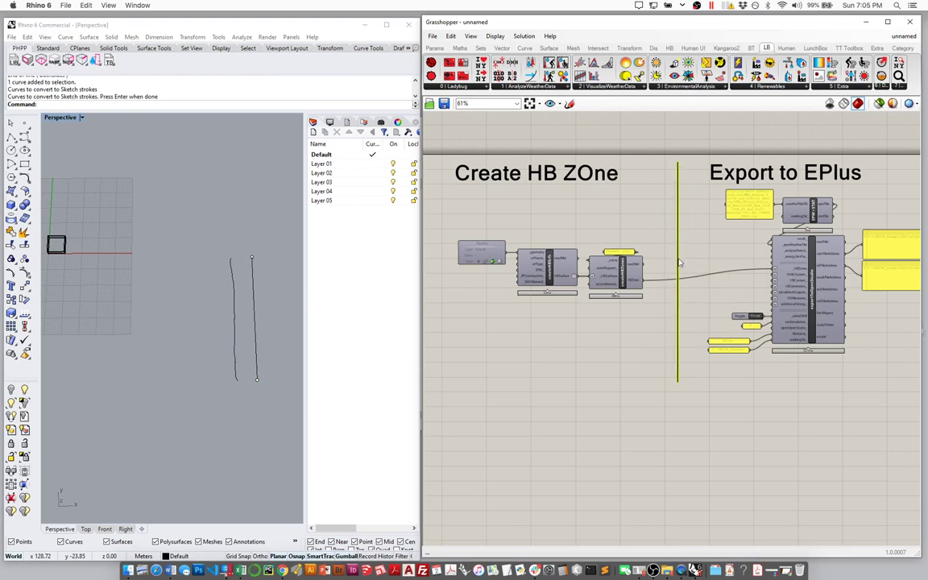
{"action": "left_click", "coordinate": [240, 243]}
{"action": "left_click_drag", "start_coordinate": [269, 233], "coordinate": [211, 352]}
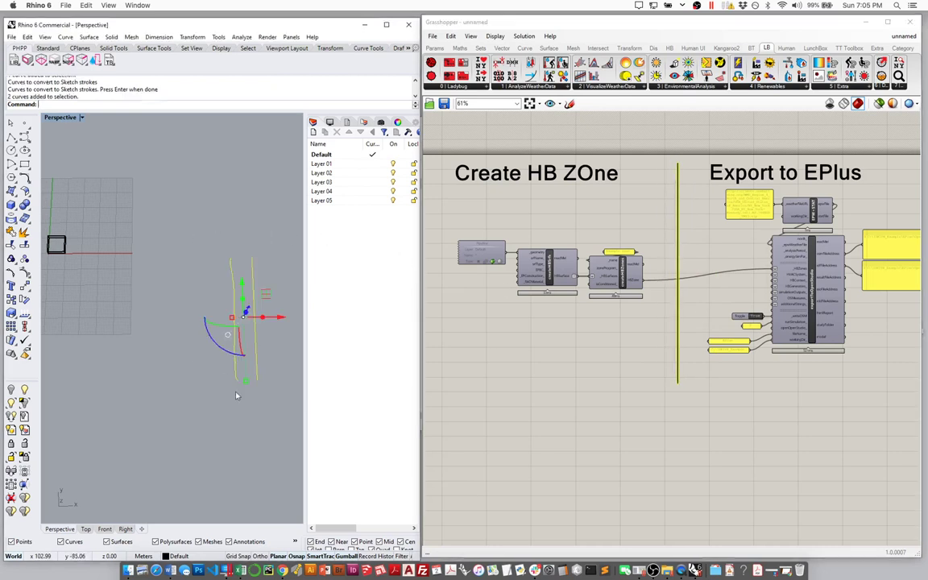
- Change the line style of the divider sketch to Dotted
{"action": "left_click", "coordinate": [679, 197]}
{"action": "double_click", "coordinate": [679, 196]}
{"action": "left_click", "coordinate": [711, 199]}
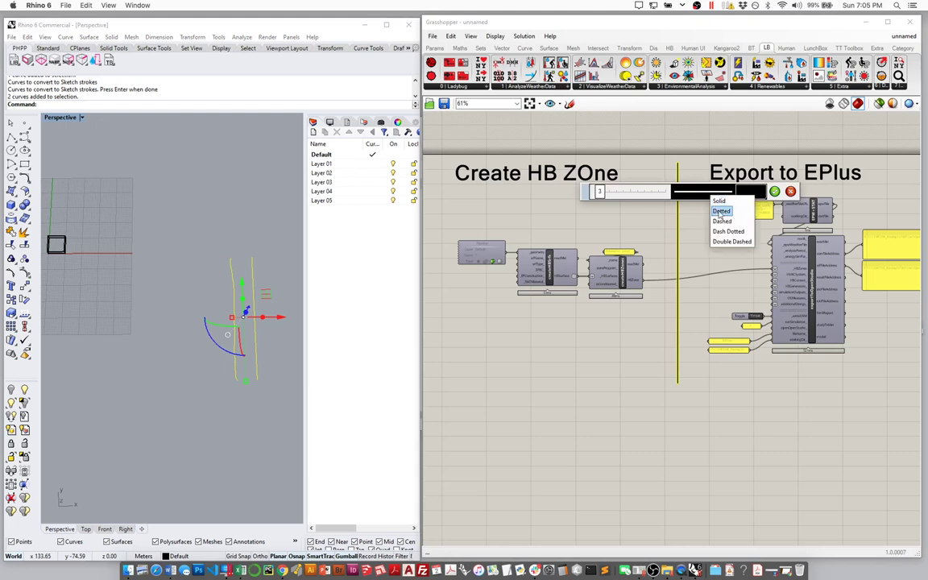
{"action": "left_click", "coordinate": [722, 217]}
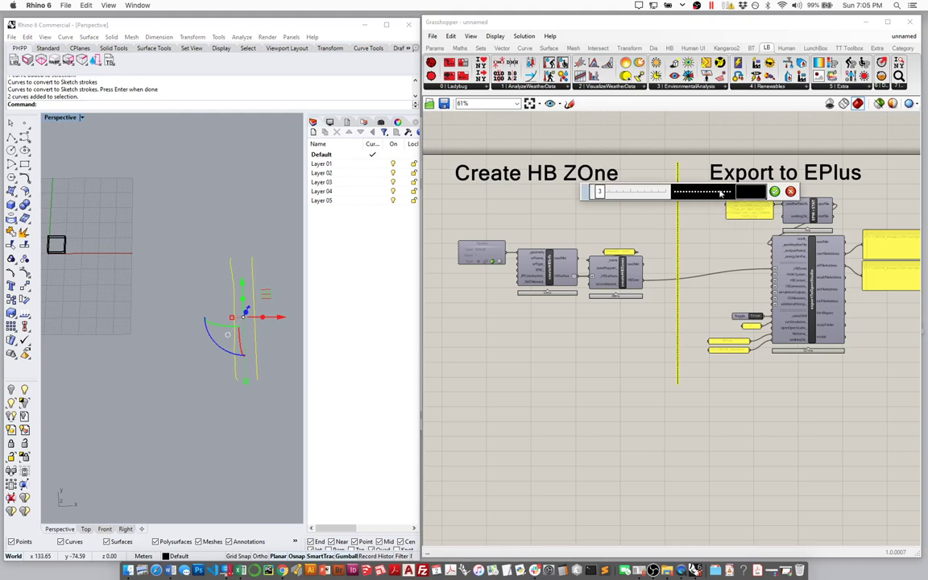
{"action": "left_click", "coordinate": [697, 174]}
- Delete the two file address panels connected to the exportToOpenStudio outputs
{"action": "scroll", "coordinate": [648, 249], "scroll_direction": "right", "scroll_amount": 3}
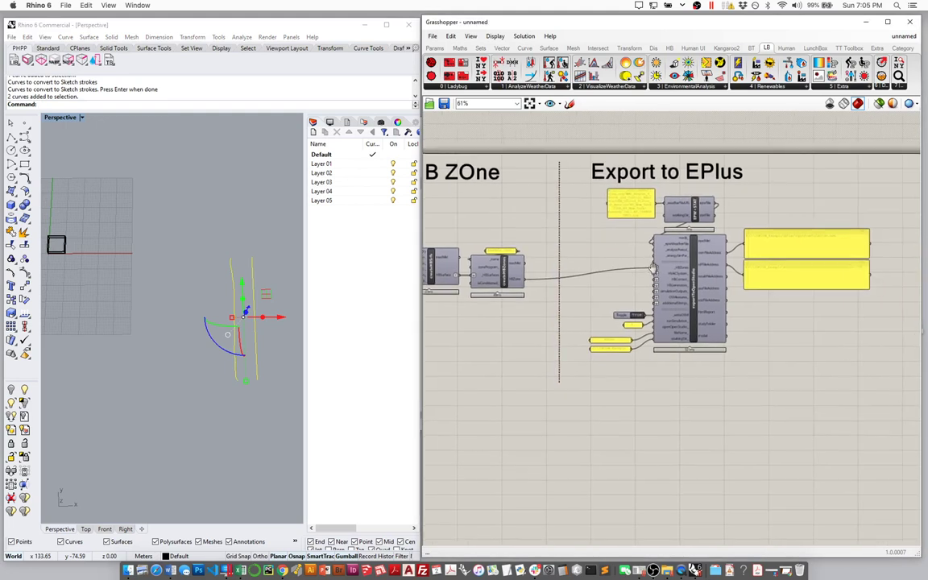
{"action": "scroll", "coordinate": [569, 258], "scroll_direction": "left", "scroll_amount": 1}
{"action": "right_click_drag", "start_coordinate": [565, 256], "coordinate": [685, 260]}
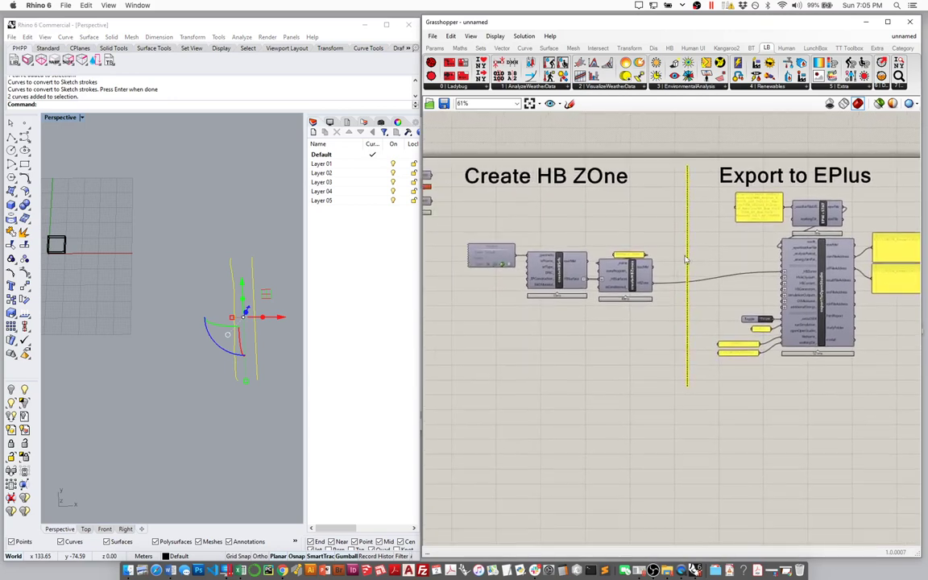
{"action": "left_click", "coordinate": [780, 153]}
{"action": "scroll", "coordinate": [780, 153], "scroll_direction": "right", "scroll_amount": 5}
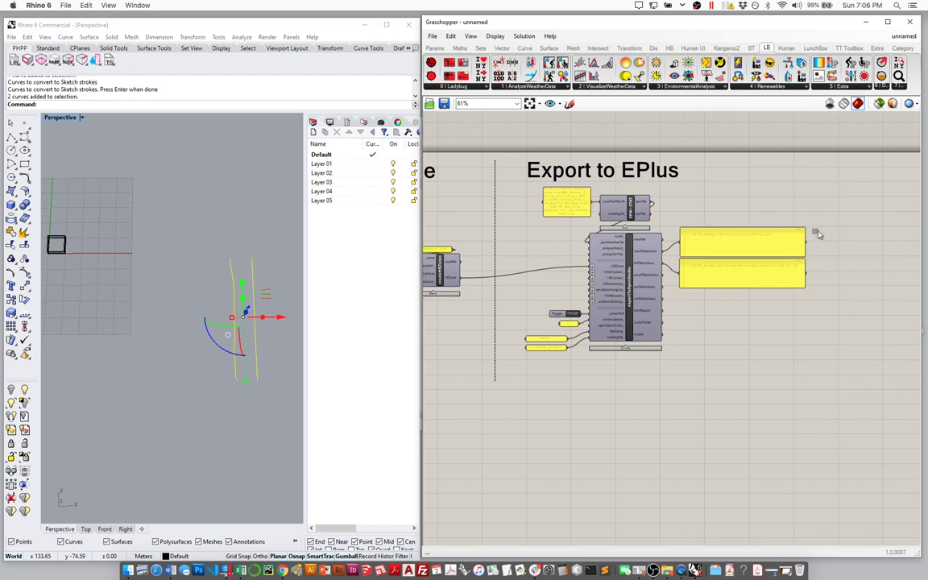
{"action": "left_click_drag", "start_coordinate": [817, 234], "coordinate": [728, 258]}
{"action": "key", "text": "Delete"}
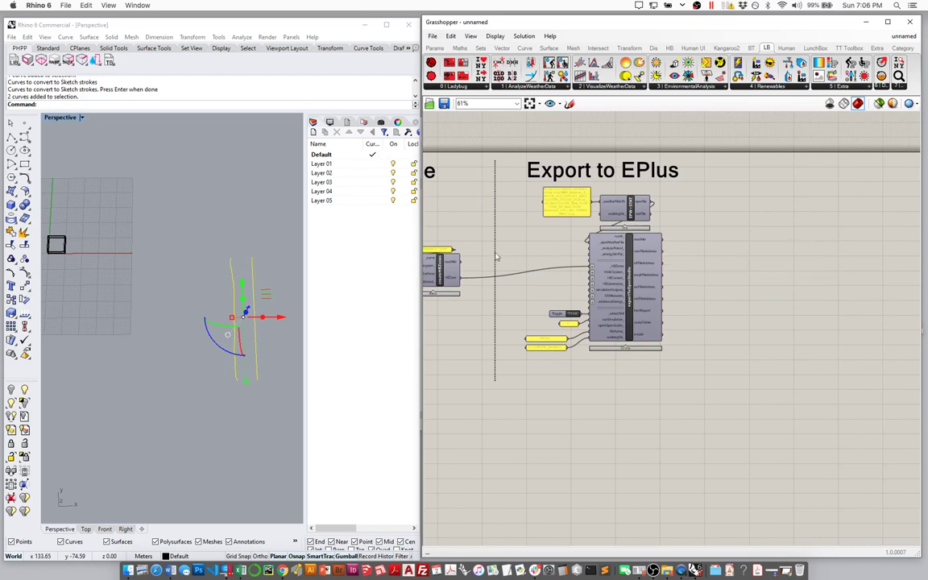
- Duplicate the dotted divider and place the second one to the right of the export components
{"action": "left_click", "coordinate": [495, 258]}
{"action": "key", "text": "ctrl+c"}
{"action": "key", "text": "ctrl+v"}
{"action": "left_click_drag", "start_coordinate": [494, 256], "coordinate": [719, 256]}
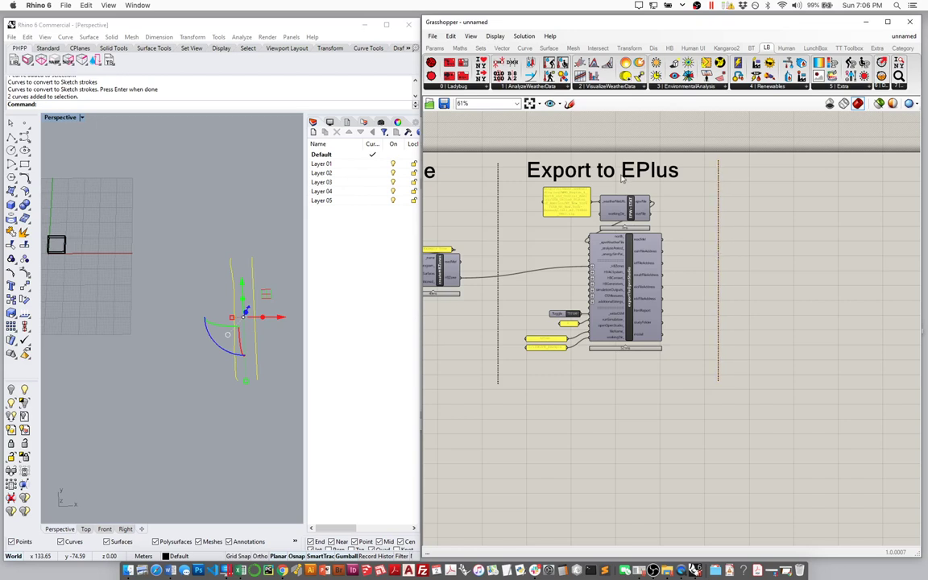
- Copy the "Export to EPlus" heading beyond the second divider and change its text to "Convert IDF-->PHPP"
{"action": "left_click", "coordinate": [605, 179]}
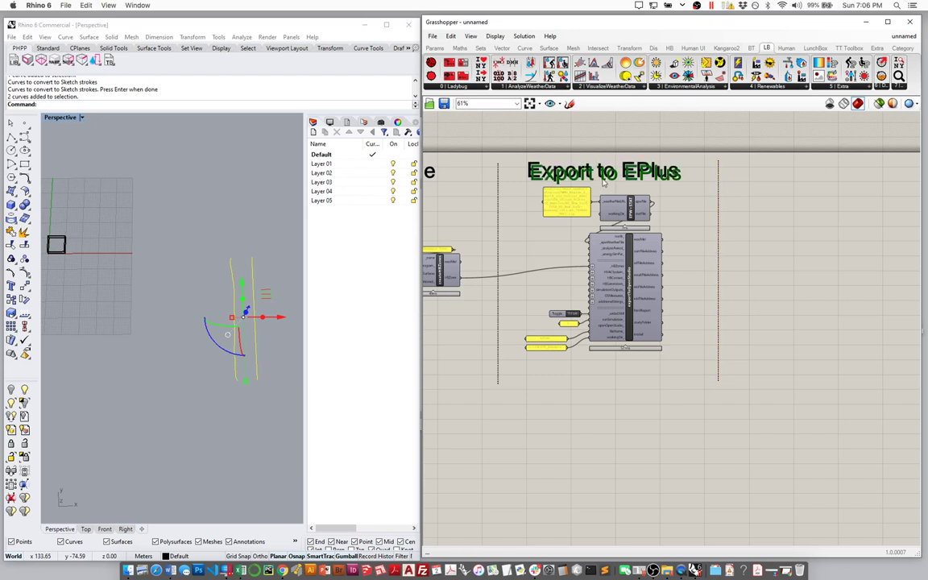
{"action": "left_click_drag", "start_coordinate": [604, 182], "coordinate": [807, 182]}
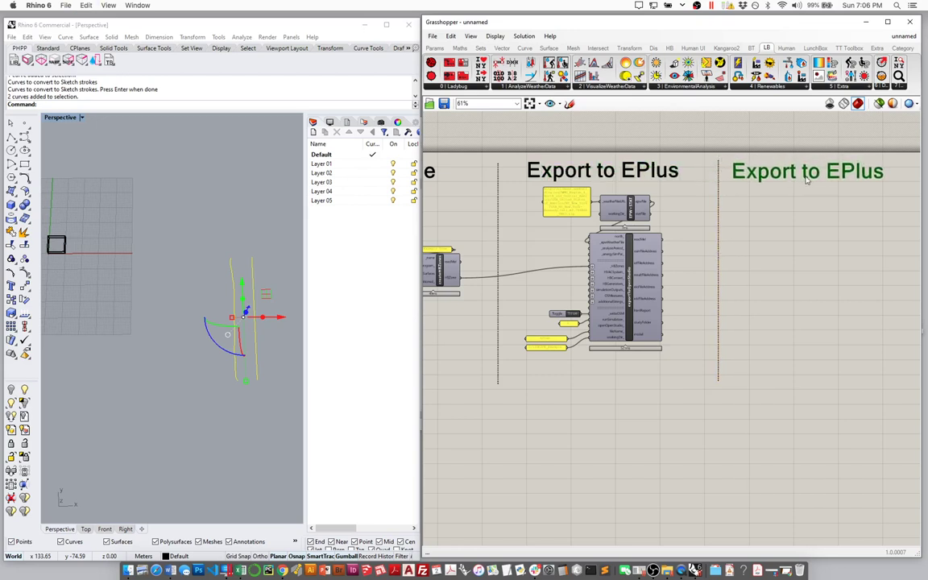
{"action": "double_click", "coordinate": [806, 180]}
{"action": "key", "text": "ctrl+a"}
{"action": "type", "text": "C"}
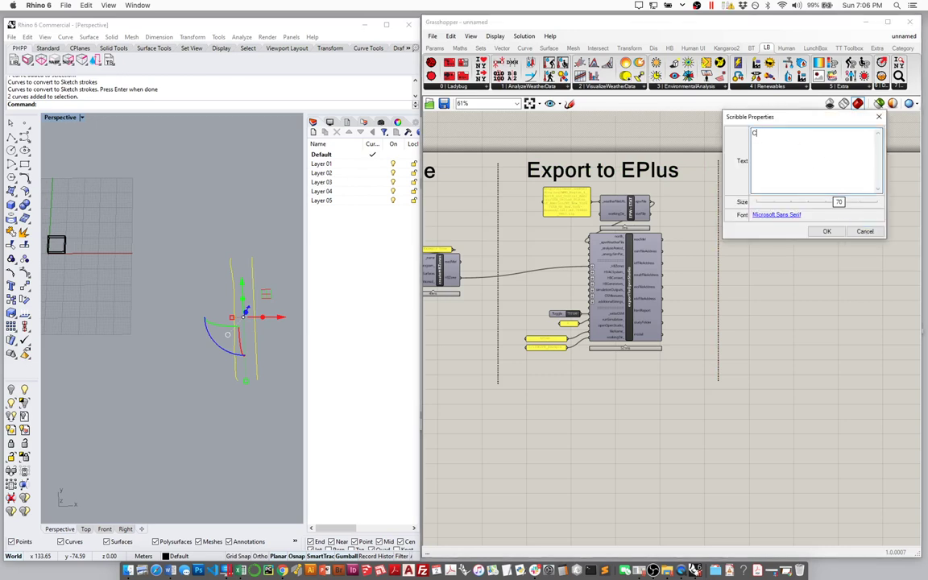
{"action": "type", "text": "onvert U"}
{"action": "key", "text": "BackSpace"}
{"action": "type", "text": "DID"}
{"action": "left_click", "coordinate": [819, 235]}
- Place the BT IDF2PHPP component below the Ladybug and Honeybee start-up components at the beginning of the definition
{"action": "right_click_drag", "start_coordinate": [769, 204], "coordinate": [684, 200]}
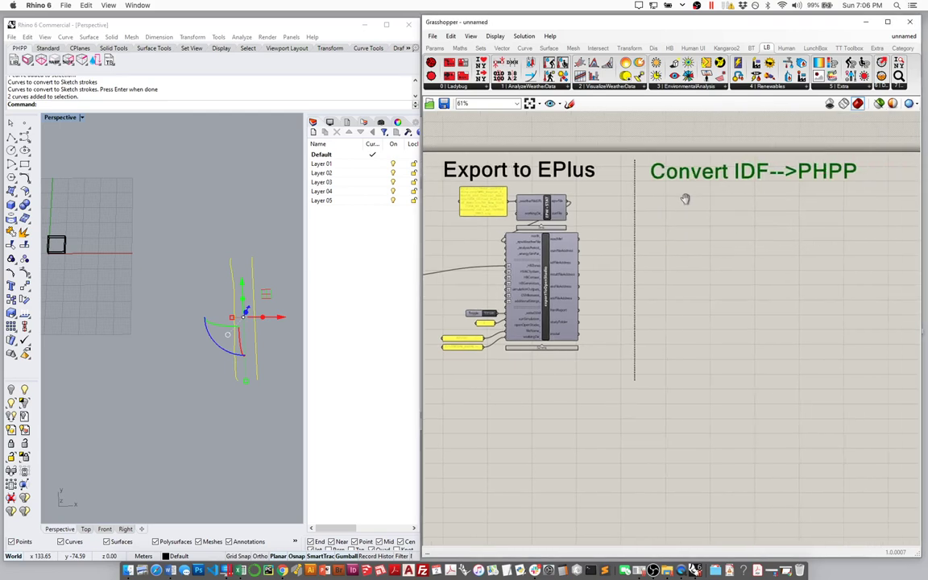
{"action": "scroll", "coordinate": [641, 289], "scroll_direction": "up", "scroll_amount": 2}
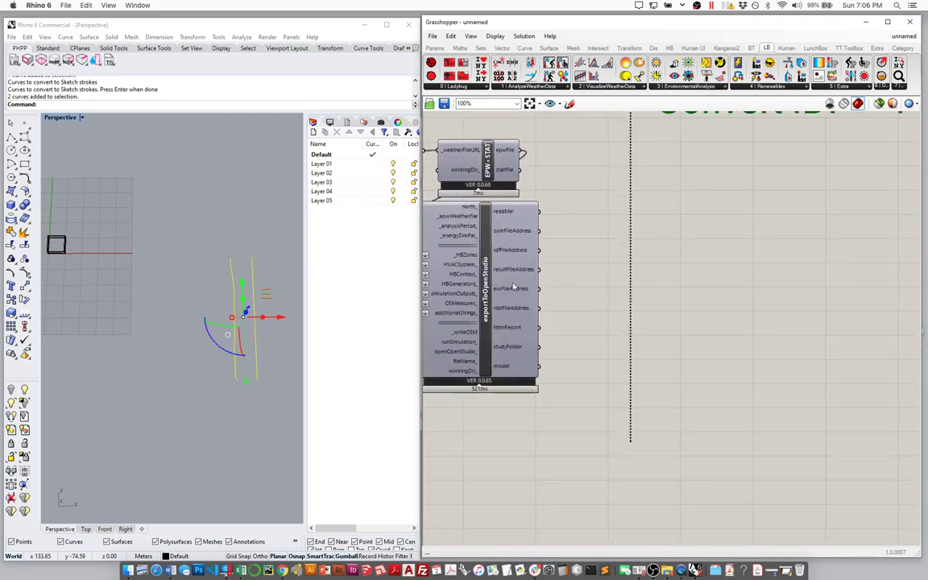
{"action": "mouse_move", "coordinate": [521, 254]}
{"action": "scroll", "coordinate": [679, 240], "scroll_direction": "up", "scroll_amount": 3}
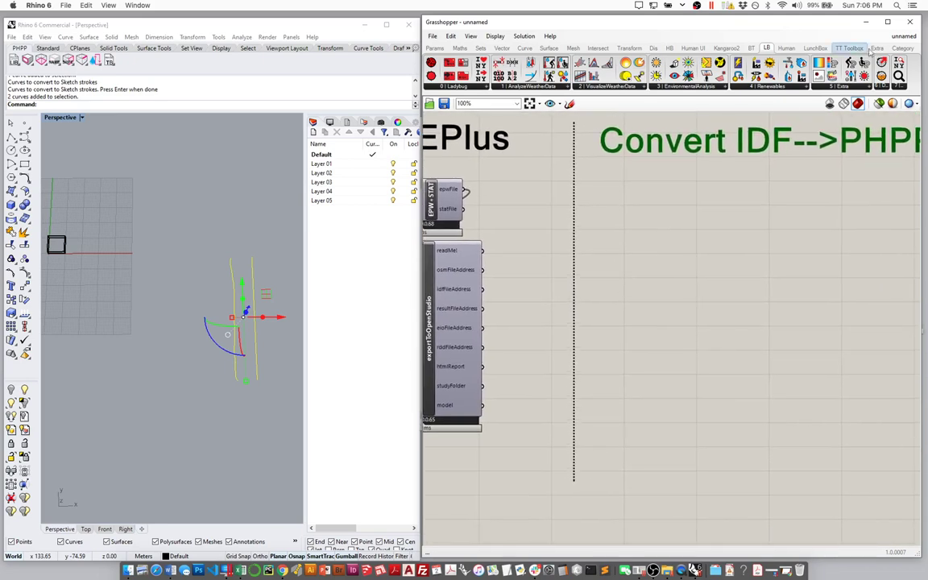
{"action": "left_click", "coordinate": [752, 50]}
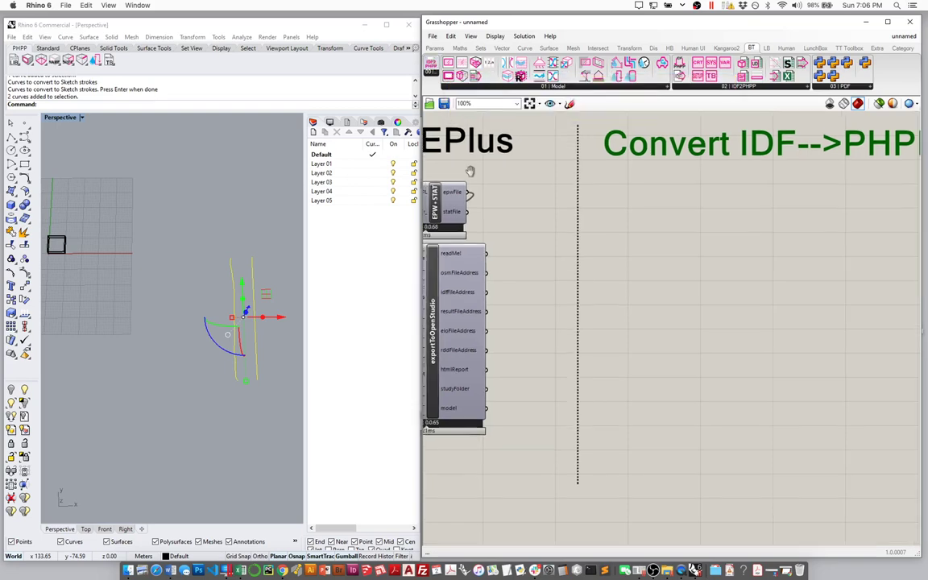
{"action": "right_click_drag", "start_coordinate": [564, 234], "coordinate": [824, 233]}
{"action": "right_click_drag", "start_coordinate": [509, 260], "coordinate": [710, 254]}
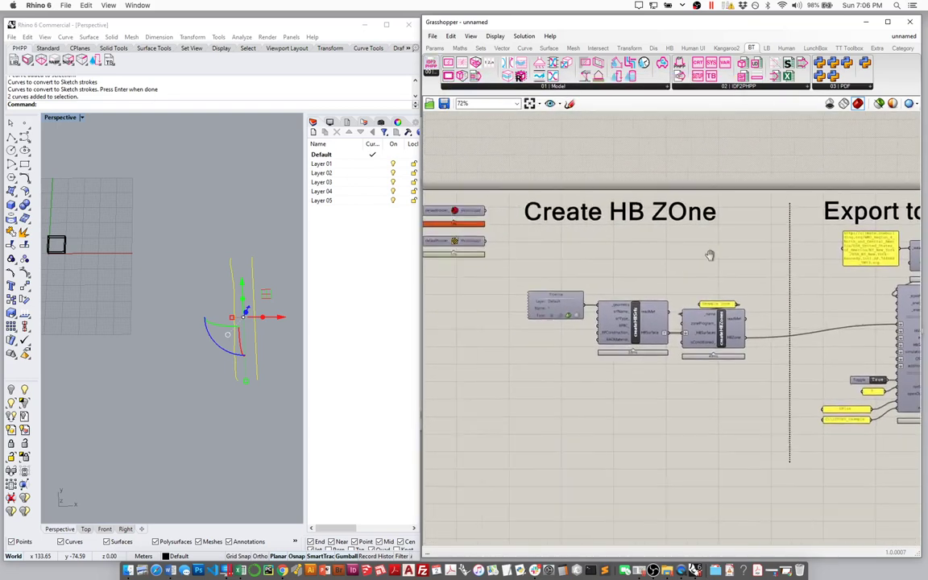
{"action": "scroll", "coordinate": [516, 278], "scroll_direction": "up", "scroll_amount": 3}
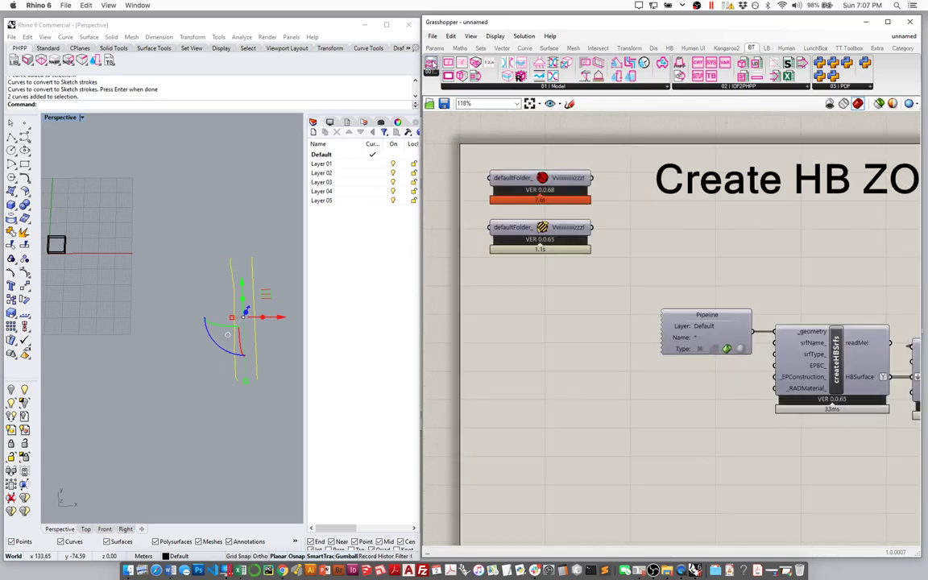
{"action": "left_click_drag", "start_coordinate": [541, 290], "coordinate": [542, 296]}
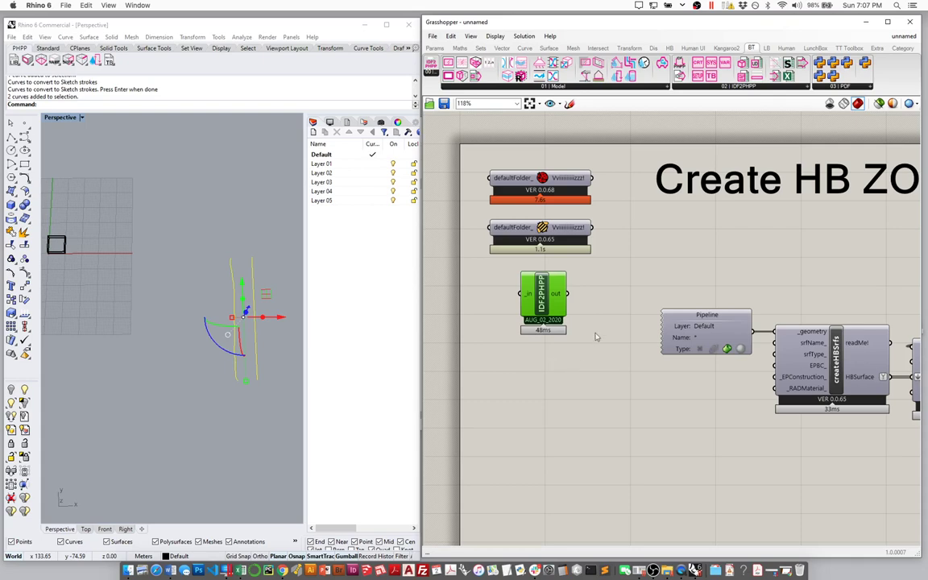
- Place a BT_ReadIDFfile component in the Convert IDF-->PHPP section, just past the second divider
{"action": "left_click_drag", "start_coordinate": [620, 345], "coordinate": [467, 157]}
{"action": "right_click_drag", "start_coordinate": [544, 196], "coordinate": [663, 221]}
{"action": "left_click_drag", "start_coordinate": [663, 215], "coordinate": [479, 216]}
{"action": "scroll", "coordinate": [564, 215], "scroll_direction": "down", "scroll_amount": 2}
{"action": "right_click_drag", "start_coordinate": [690, 242], "coordinate": [505, 242]}
{"action": "scroll", "coordinate": [505, 242], "scroll_direction": "right", "scroll_amount": 10}
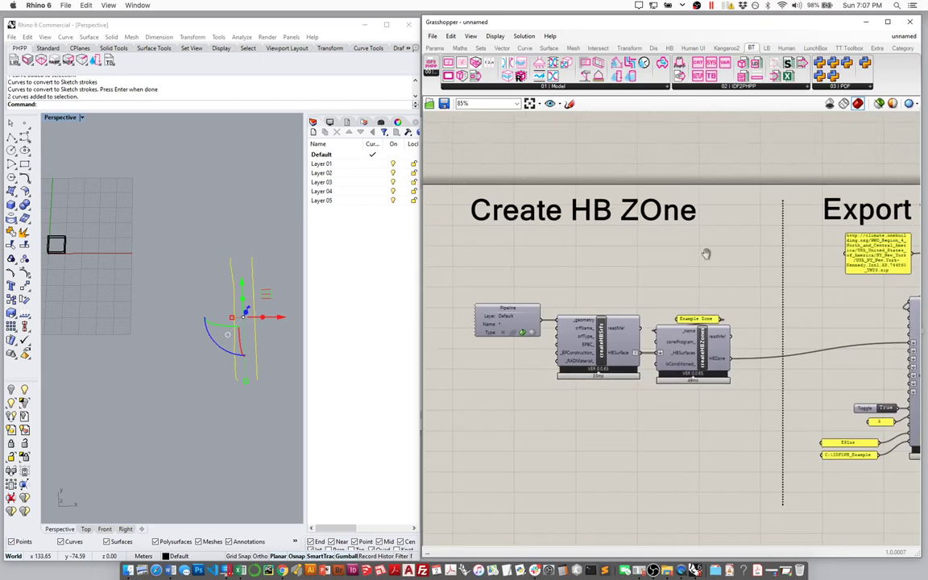
{"action": "right_click_drag", "start_coordinate": [749, 270], "coordinate": [665, 265]}
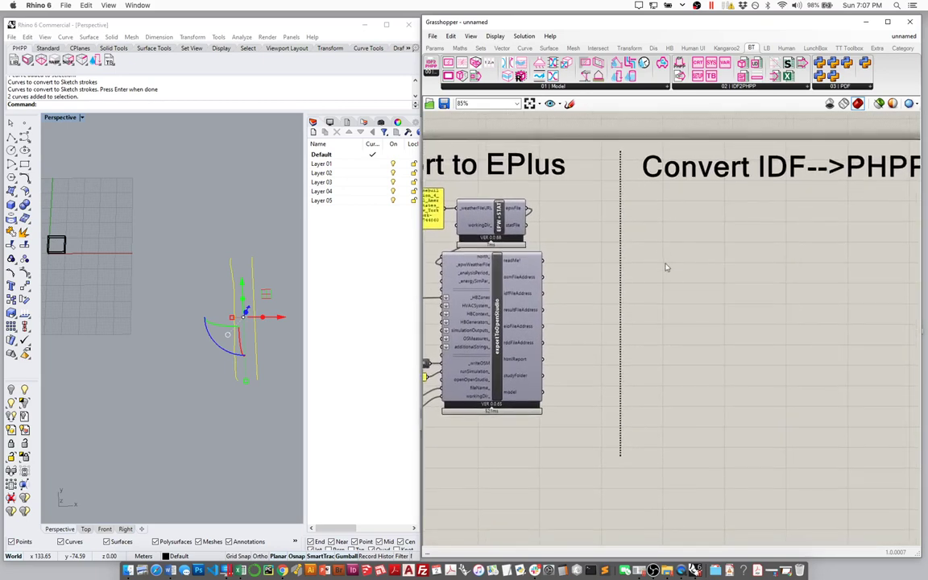
{"action": "scroll", "coordinate": [754, 346], "scroll_direction": "up", "scroll_amount": 2}
{"action": "scroll", "coordinate": [721, 347], "scroll_direction": "down", "scroll_amount": 1}
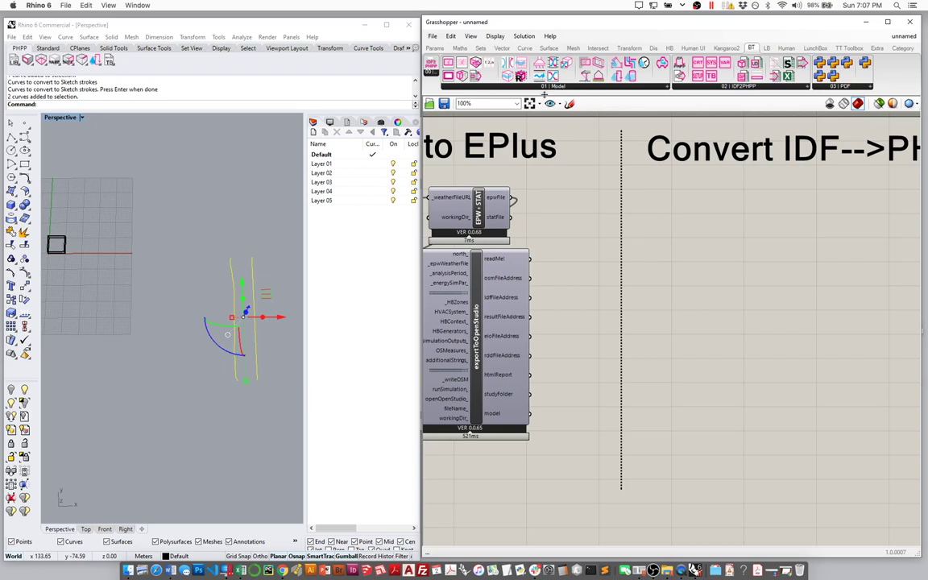
{"action": "left_click", "coordinate": [607, 88]}
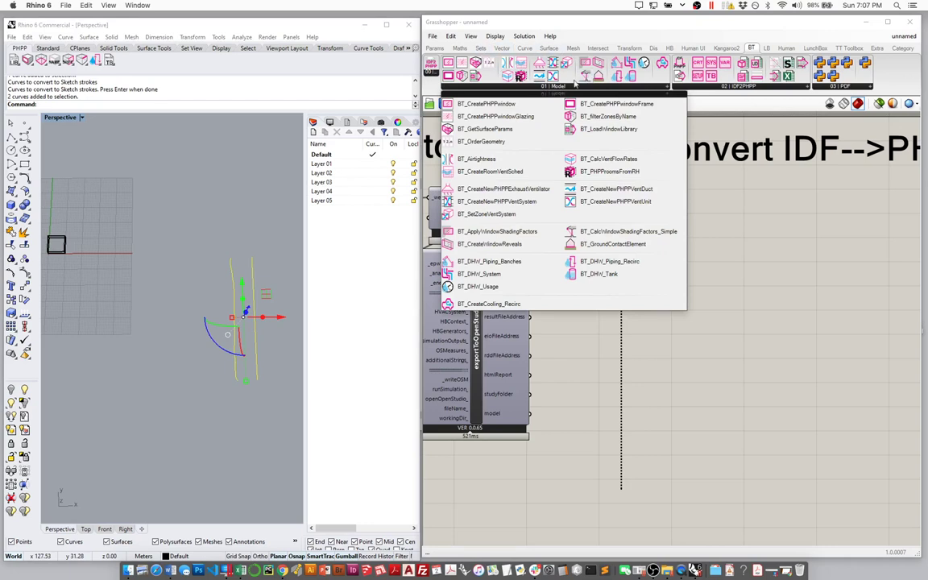
{"action": "left_click", "coordinate": [746, 89]}
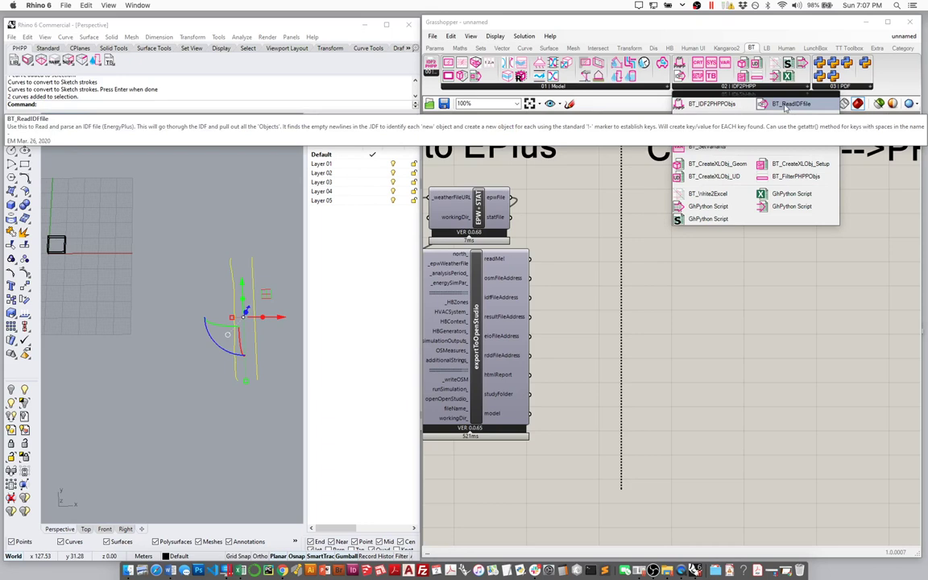
{"action": "left_click_drag", "start_coordinate": [786, 107], "coordinate": [679, 291]}
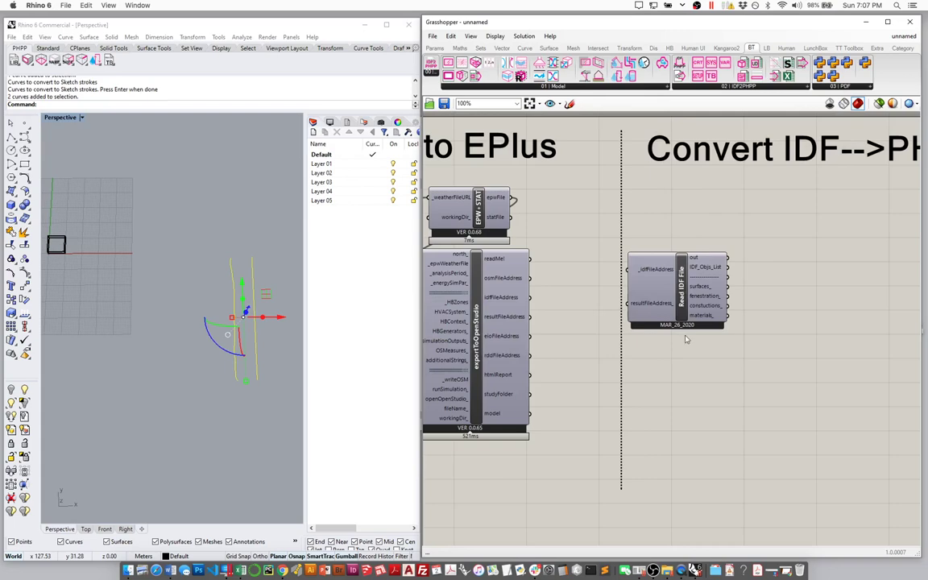
- Wire the idfFileAddress output of exportToOpenStudio to a new panel and to the _idfFileAddress input of Read IDF File
{"action": "scroll", "coordinate": [657, 376], "scroll_direction": "up", "scroll_amount": 3}
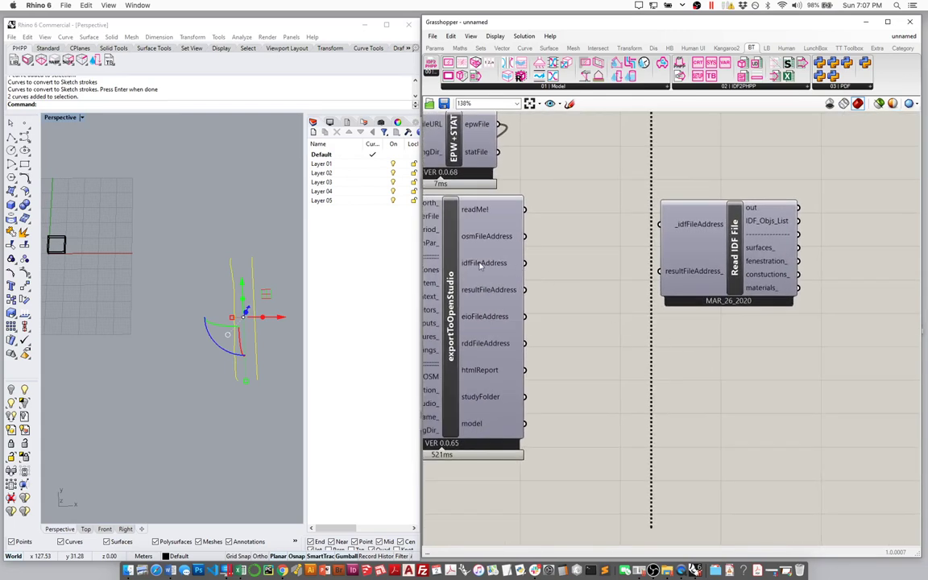
{"action": "double_click", "coordinate": [564, 286]}
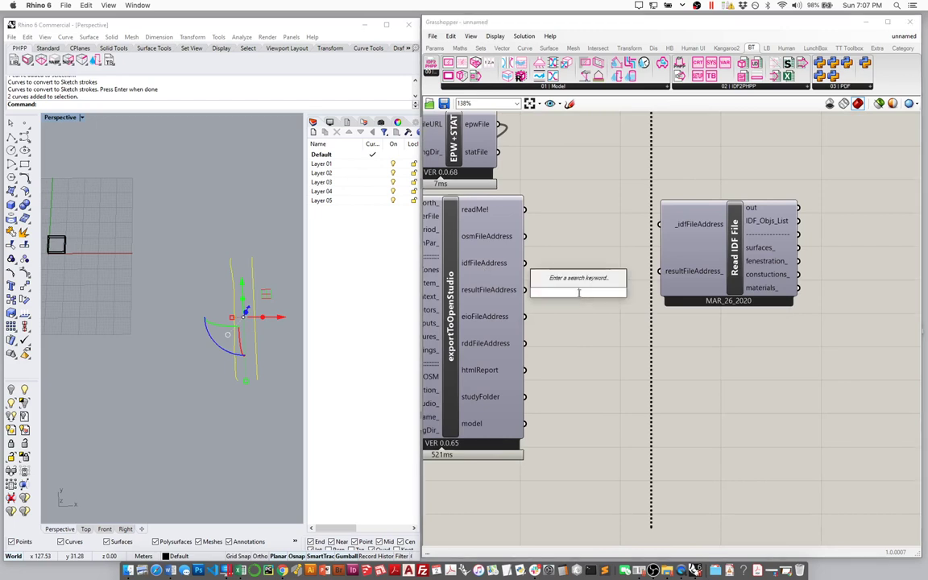
{"action": "type", "text": "panel"}
{"action": "key", "text": "Return"}
{"action": "left_click_drag", "start_coordinate": [524, 263], "coordinate": [535, 294]}
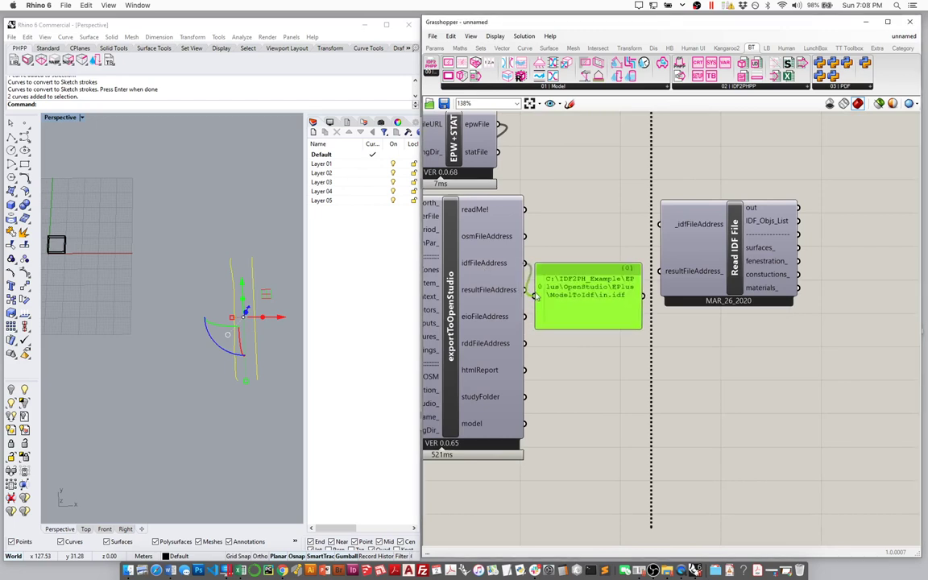
{"action": "left_click_drag", "start_coordinate": [610, 295], "coordinate": [613, 311]}
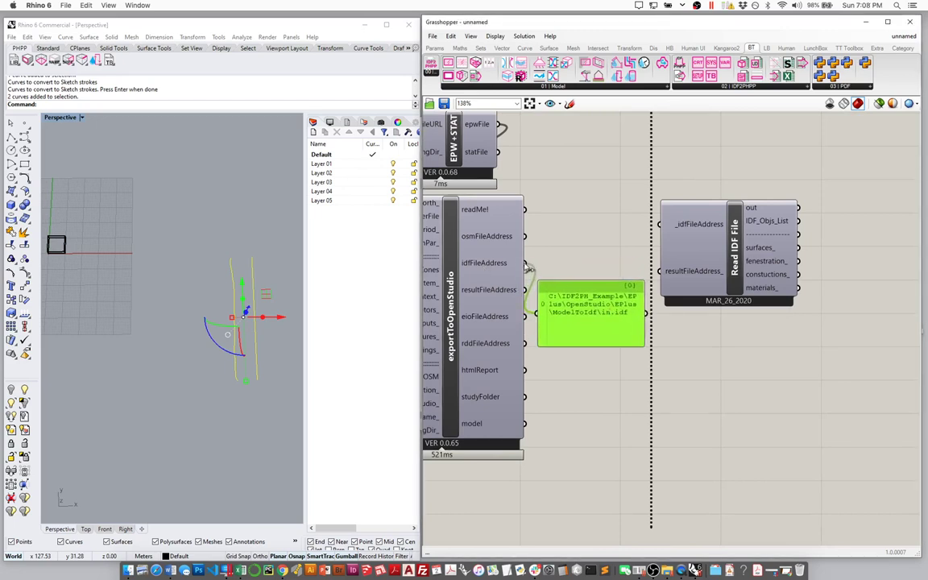
{"action": "left_click_drag", "start_coordinate": [525, 262], "coordinate": [662, 225]}
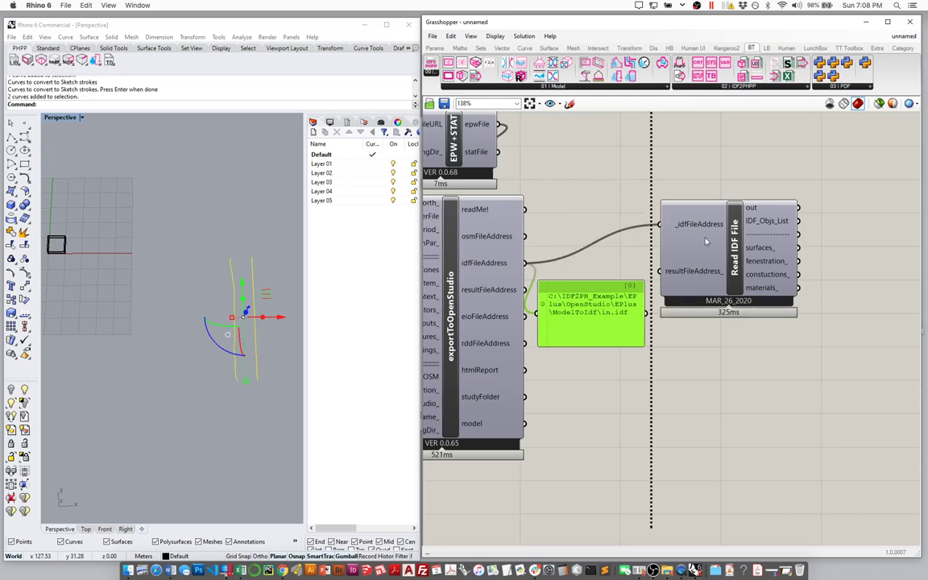
{"action": "left_click_drag", "start_coordinate": [723, 300], "coordinate": [748, 299]}
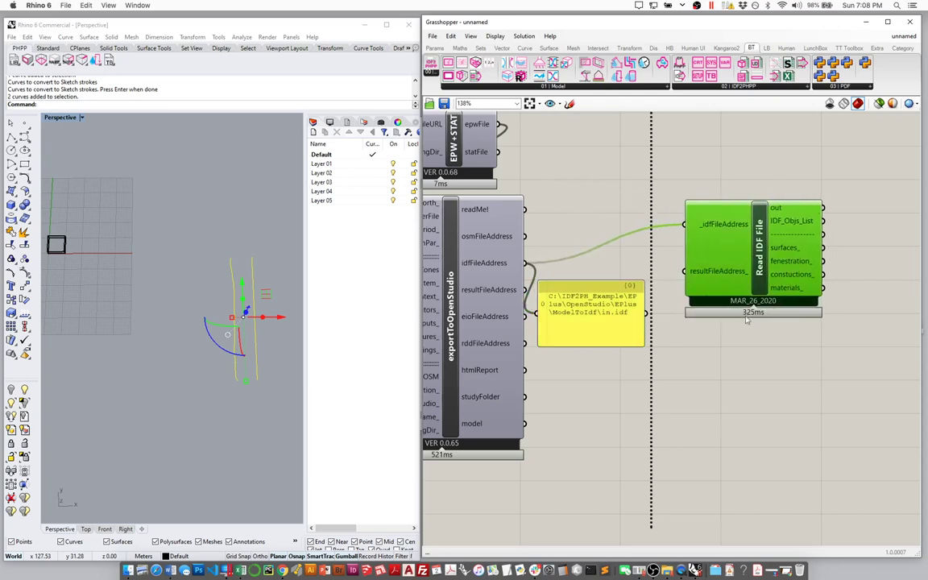
- Move the panel to the right of Read IDF File, feed it from IDF_Objs_List, and enlarge it
{"action": "left_click", "coordinate": [608, 333]}
{"action": "left_click_drag", "start_coordinate": [534, 348], "coordinate": [860, 261]}
{"action": "right_click_drag", "start_coordinate": [860, 261], "coordinate": [733, 247]}
{"action": "left_click_drag", "start_coordinate": [630, 238], "coordinate": [626, 233]}
{"action": "left_click_drag", "start_coordinate": [775, 270], "coordinate": [898, 322]}
{"action": "left_click_drag", "start_coordinate": [896, 211], "coordinate": [898, 325]}
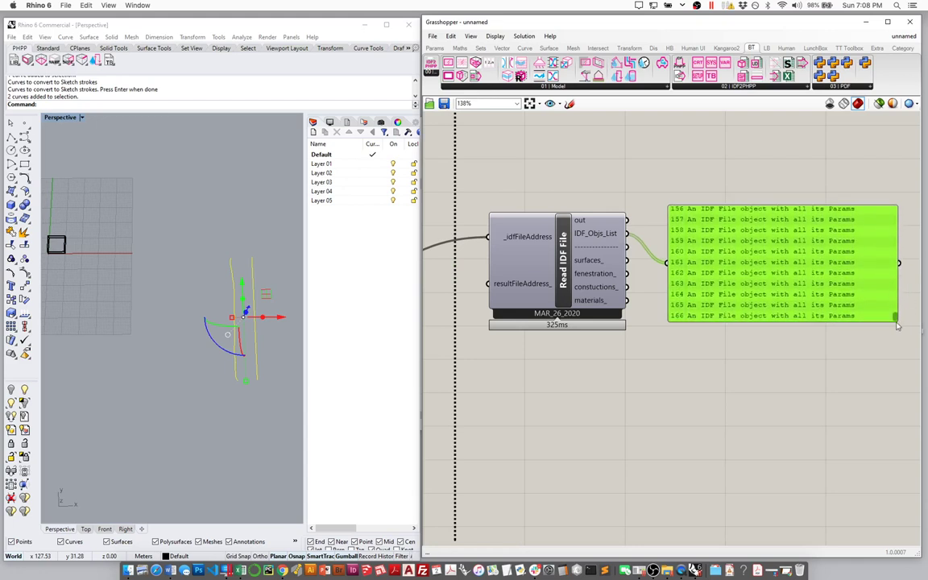
- Nudge Read IDF File slightly left and raise the object list panel to just below the Convert IDF-->PHPP heading
{"action": "right_click_drag", "start_coordinate": [753, 253], "coordinate": [748, 274]}
{"action": "left_click_drag", "start_coordinate": [561, 294], "coordinate": [555, 294]}
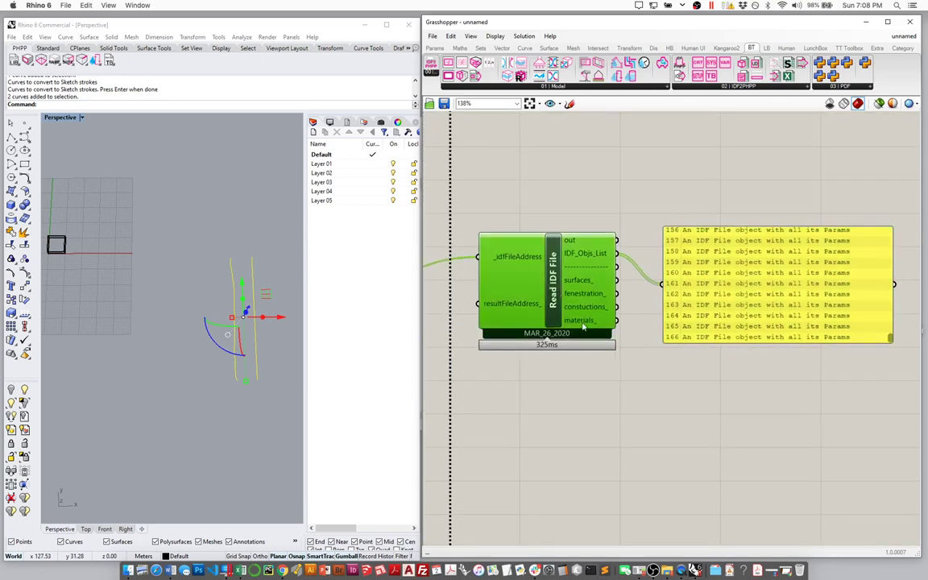
{"action": "left_click_drag", "start_coordinate": [785, 319], "coordinate": [765, 228]}
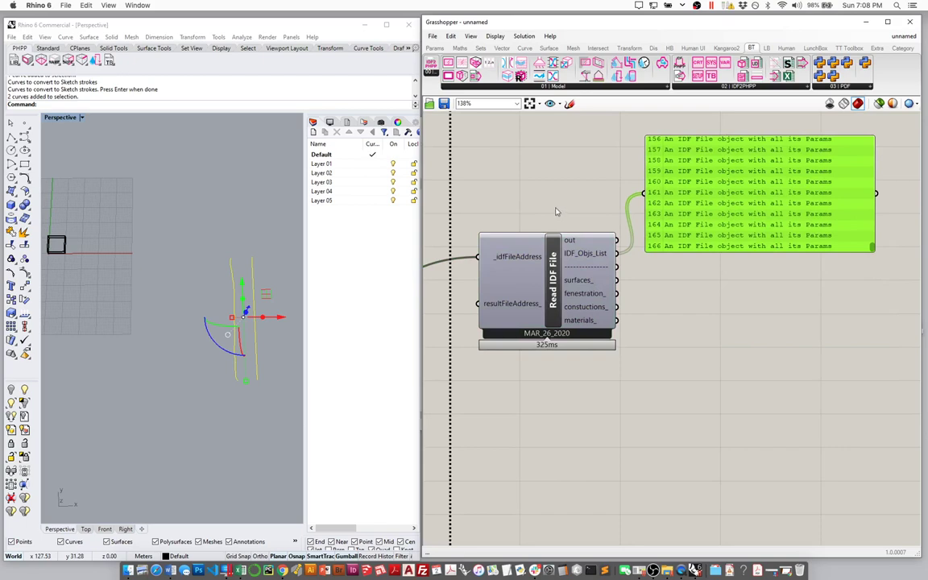
{"action": "right_click_drag", "start_coordinate": [563, 216], "coordinate": [551, 246]}
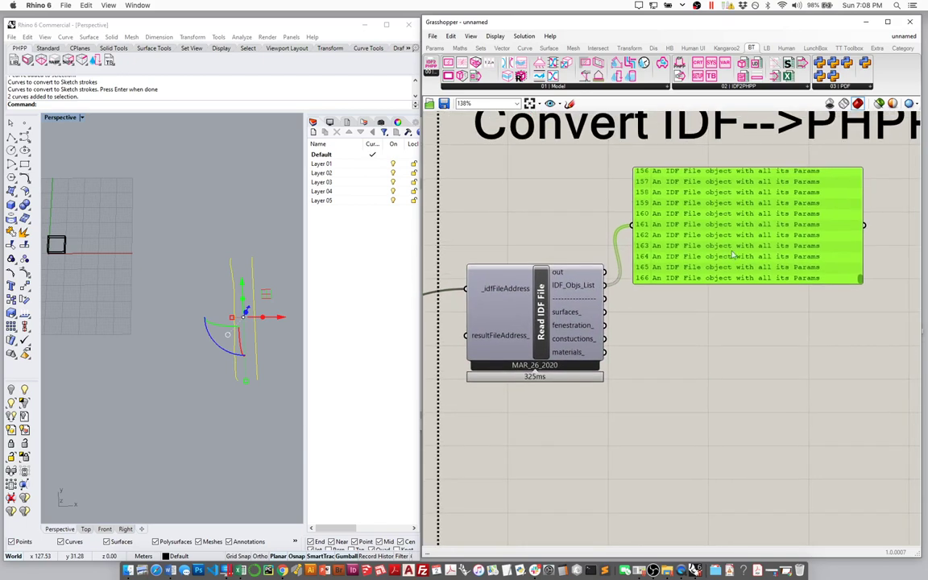
{"action": "right_click", "coordinate": [706, 245]}
{"action": "right_click_drag", "start_coordinate": [706, 245], "coordinate": [665, 266]}
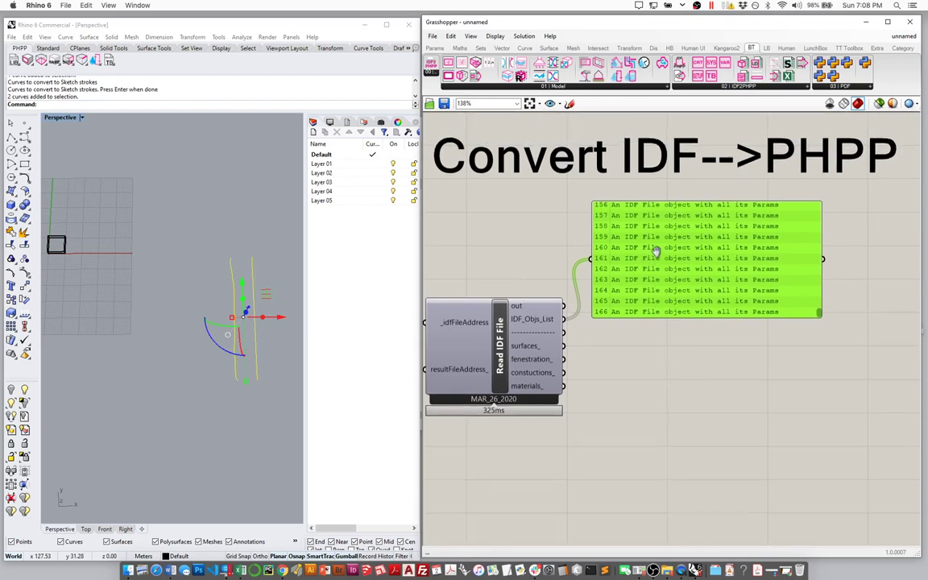
{"action": "left_click_drag", "start_coordinate": [679, 292], "coordinate": [696, 282]}
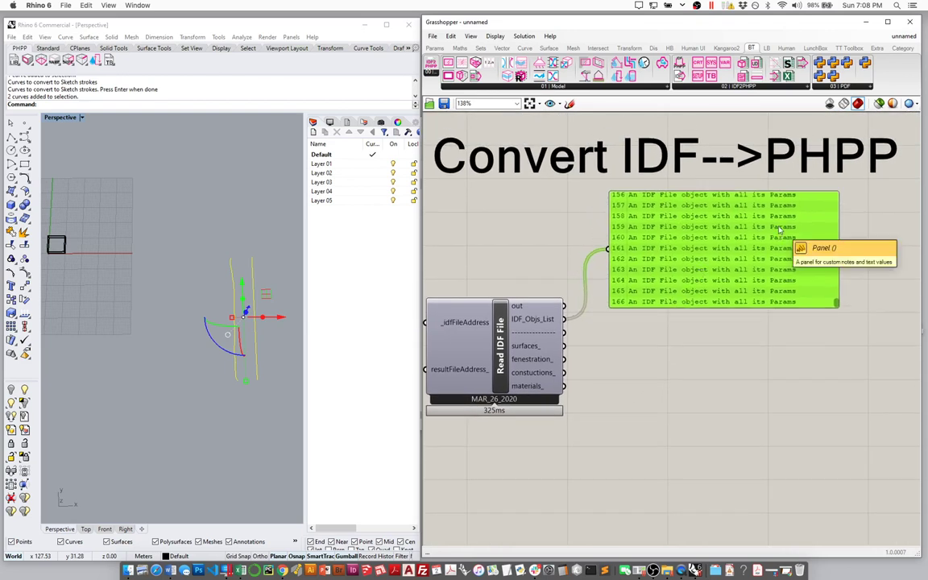
- Add a BT_IDF2PHPPObjs component beside Read IDF File and connect IDF_Objs_List to its _IDF_Objs_List input
{"action": "left_click", "coordinate": [738, 87]}
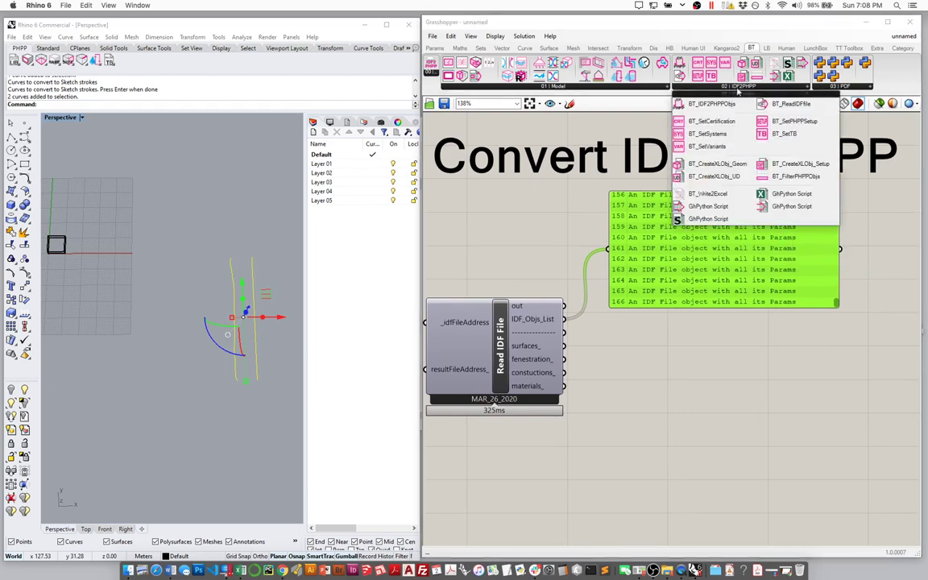
{"action": "left_click", "coordinate": [705, 104]}
{"action": "left_click", "coordinate": [683, 377]}
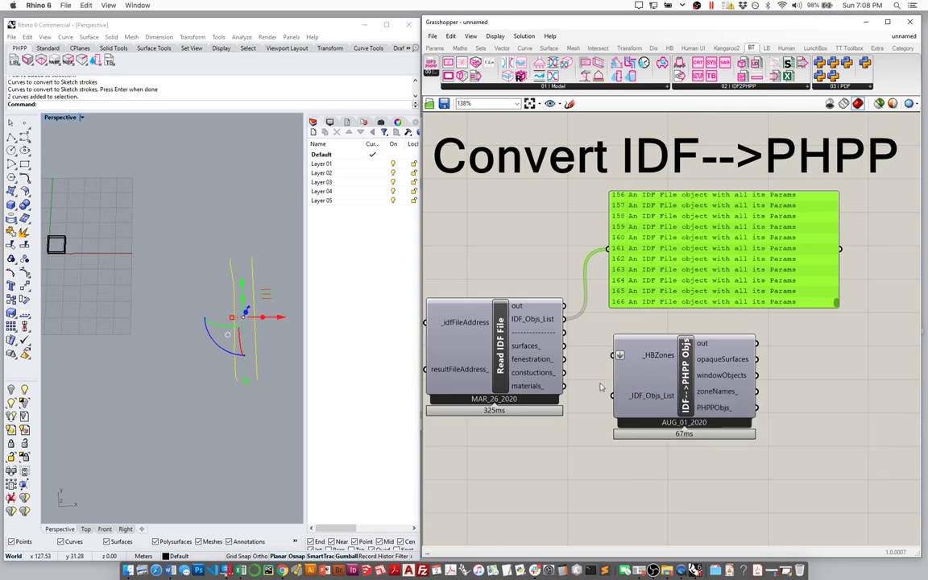
{"action": "left_click_drag", "start_coordinate": [616, 364], "coordinate": [578, 340]}
{"action": "mouse_move", "coordinate": [528, 324]}
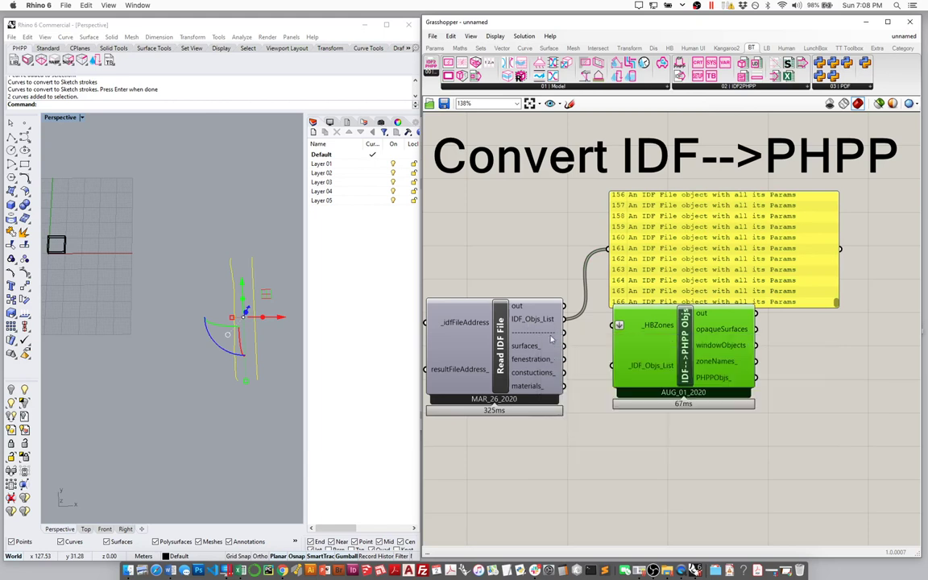
{"action": "mouse_move", "coordinate": [653, 375]}
{"action": "left_click_drag", "start_coordinate": [573, 321], "coordinate": [617, 373]}
- Move the panel beside IDF-->PHPP Objs, feed it from PHPPObjs_, widen it, and look through the listed objects
{"action": "right_click_drag", "start_coordinate": [639, 393], "coordinate": [528, 404]}
{"action": "left_click_drag", "start_coordinate": [570, 274], "coordinate": [756, 406]}
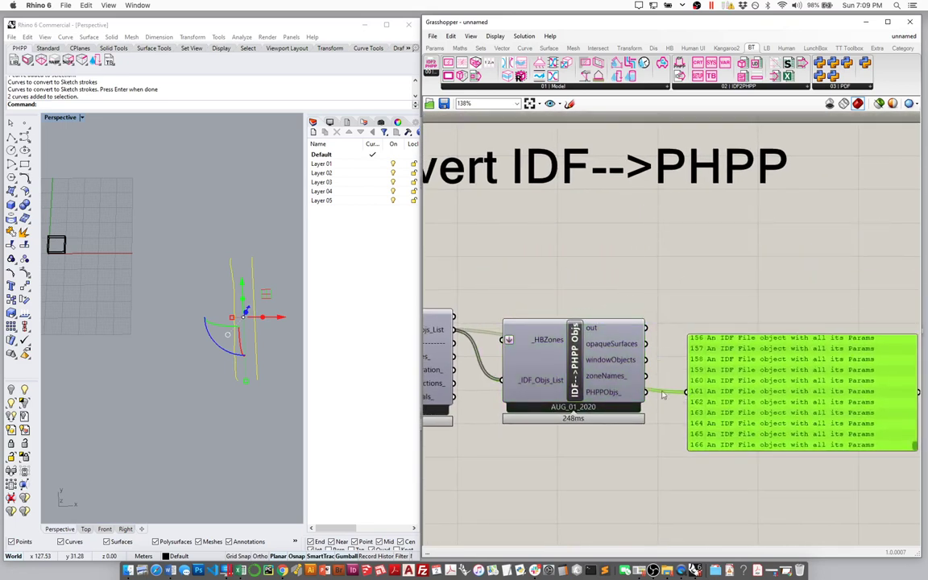
{"action": "left_click_drag", "start_coordinate": [645, 392], "coordinate": [729, 394]}
{"action": "right_click_drag", "start_coordinate": [729, 394], "coordinate": [592, 362]}
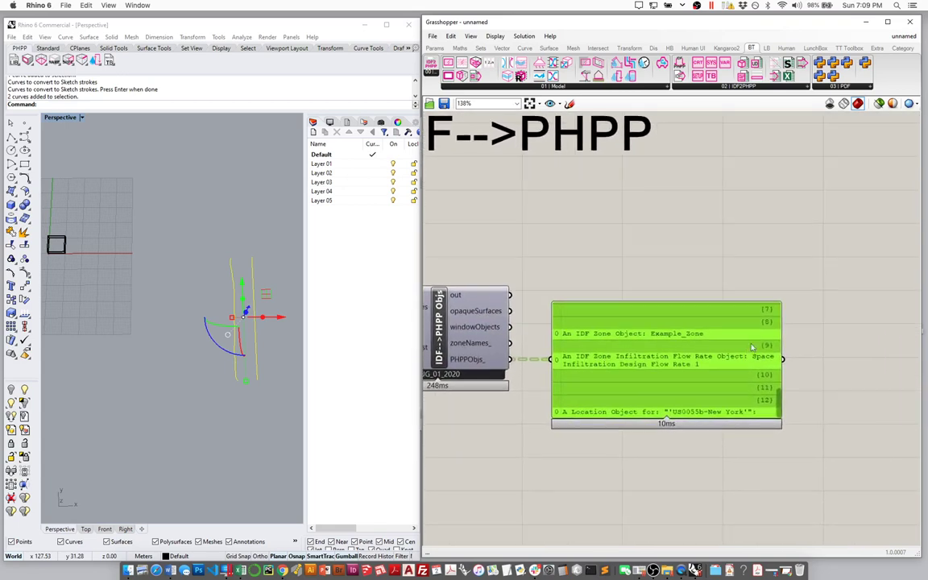
{"action": "left_click_drag", "start_coordinate": [782, 327], "coordinate": [847, 327]}
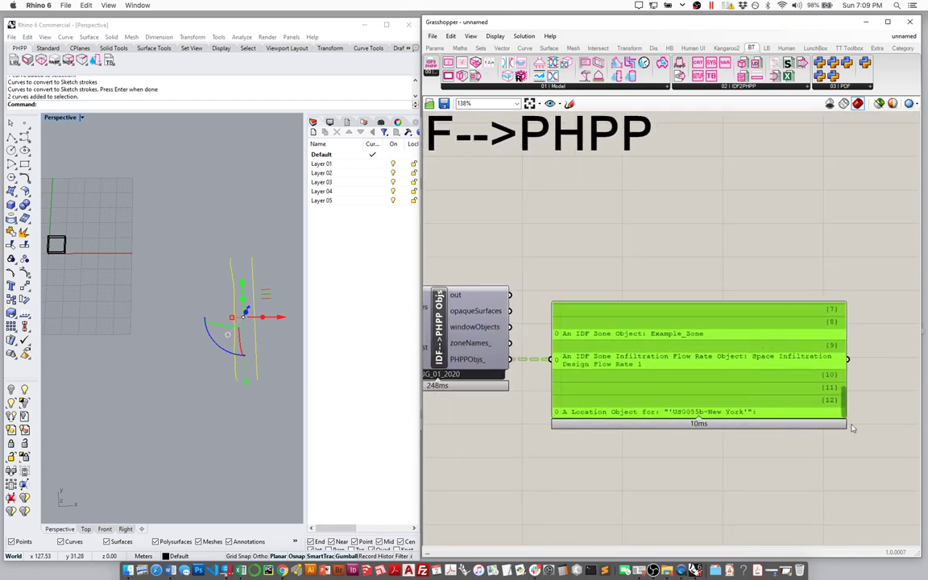
{"action": "scroll", "coordinate": [844, 394], "scroll_direction": "up", "scroll_amount": 3}
{"action": "scroll", "coordinate": [844, 394], "scroll_direction": "up", "scroll_amount": 5}
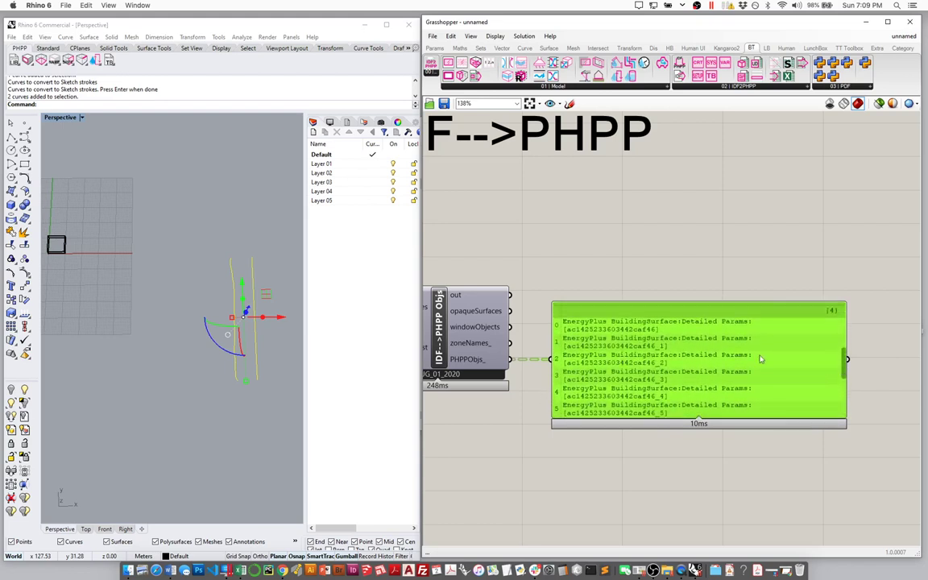
- Review the listed PHPP objects in the panel, from the material params through to the location object
{"action": "scroll", "coordinate": [846, 344], "scroll_direction": "up", "scroll_amount": 3}
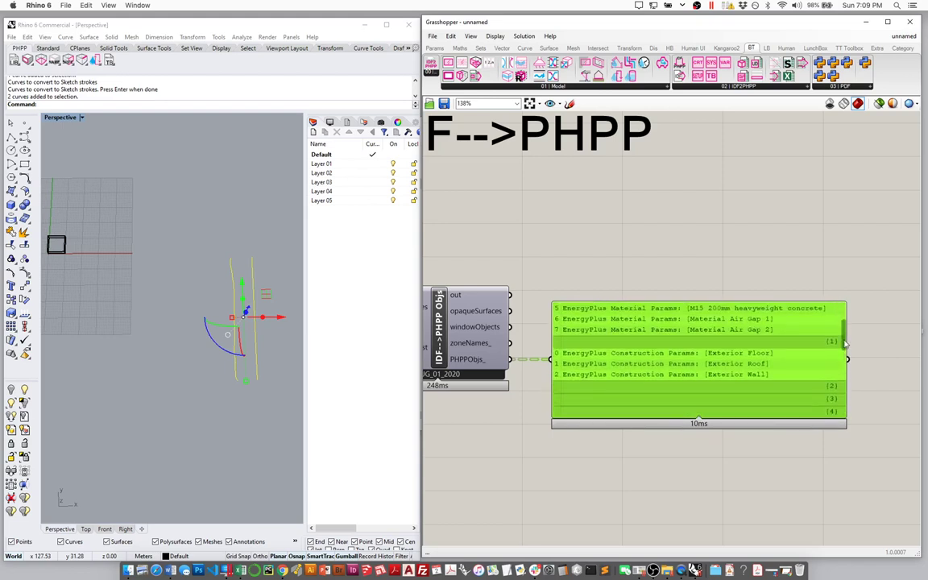
{"action": "scroll", "coordinate": [846, 339], "scroll_direction": "up", "scroll_amount": 3}
{"action": "scroll", "coordinate": [844, 326], "scroll_direction": "up", "scroll_amount": 2}
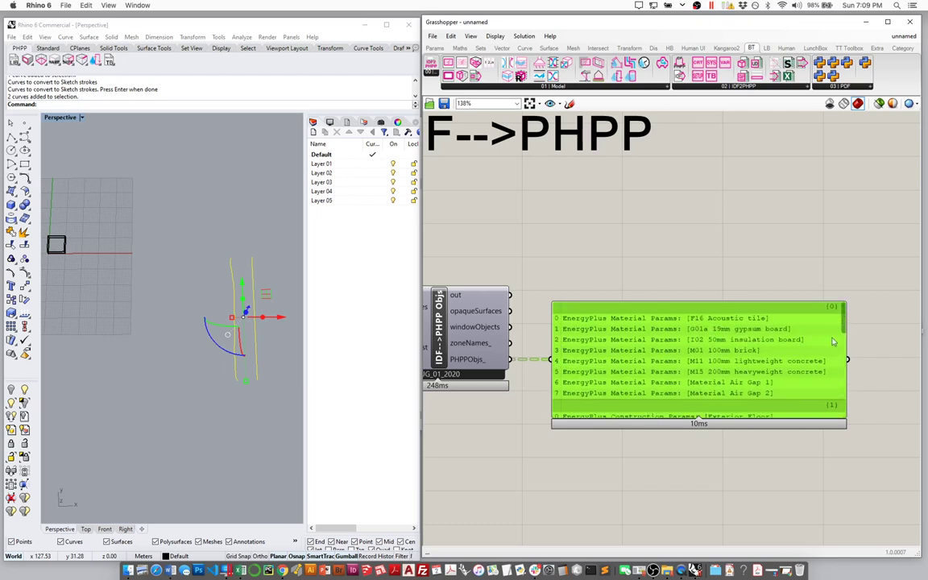
{"action": "left_click_drag", "start_coordinate": [844, 322], "coordinate": [843, 437]}
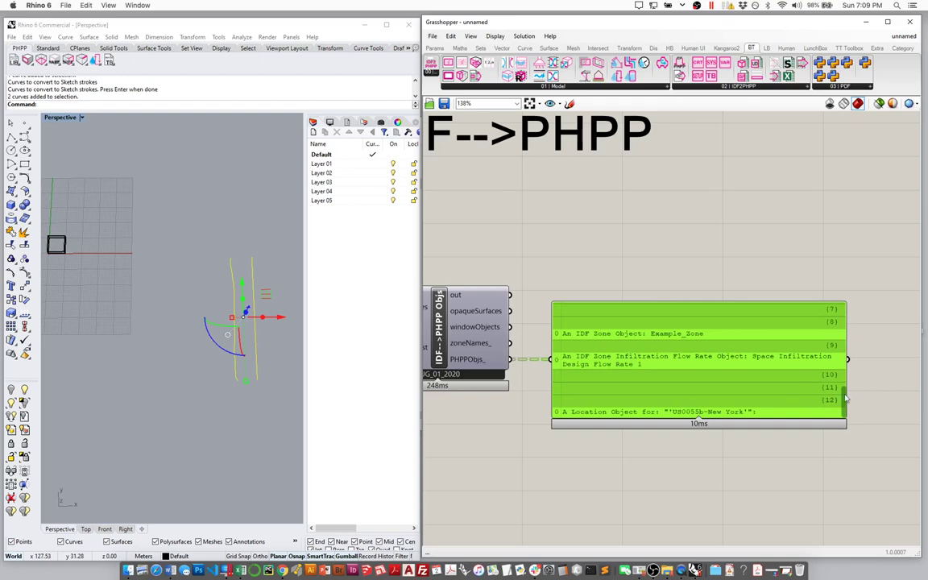
{"action": "scroll", "coordinate": [803, 379], "scroll_direction": "up", "scroll_amount": 10}
{"action": "right_click_drag", "start_coordinate": [558, 328], "coordinate": [766, 319]}
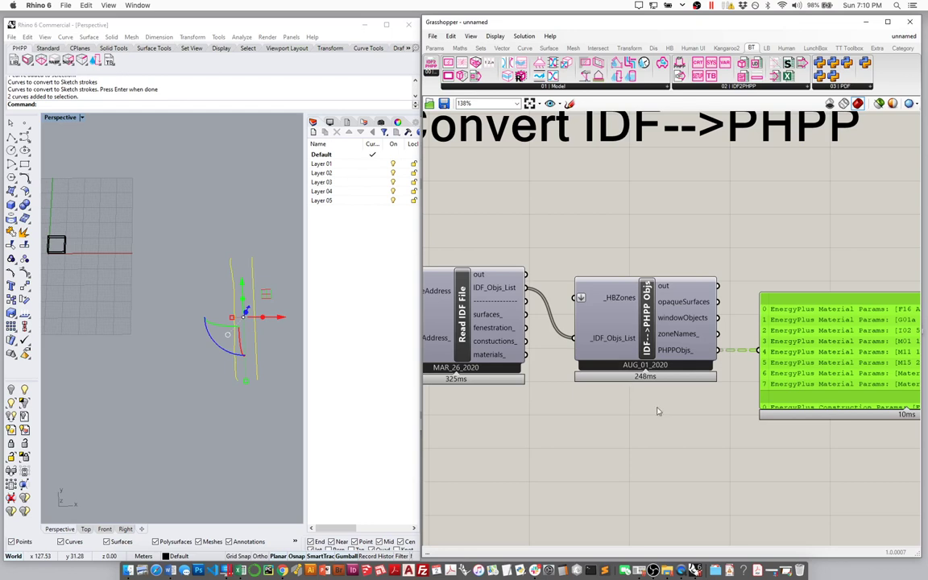
- Move the PHPPObjs_ panel lower on the canvas and delete it
{"action": "right_click_drag", "start_coordinate": [747, 402], "coordinate": [673, 402]}
{"action": "scroll", "coordinate": [673, 402], "scroll_direction": "down", "scroll_amount": 3}
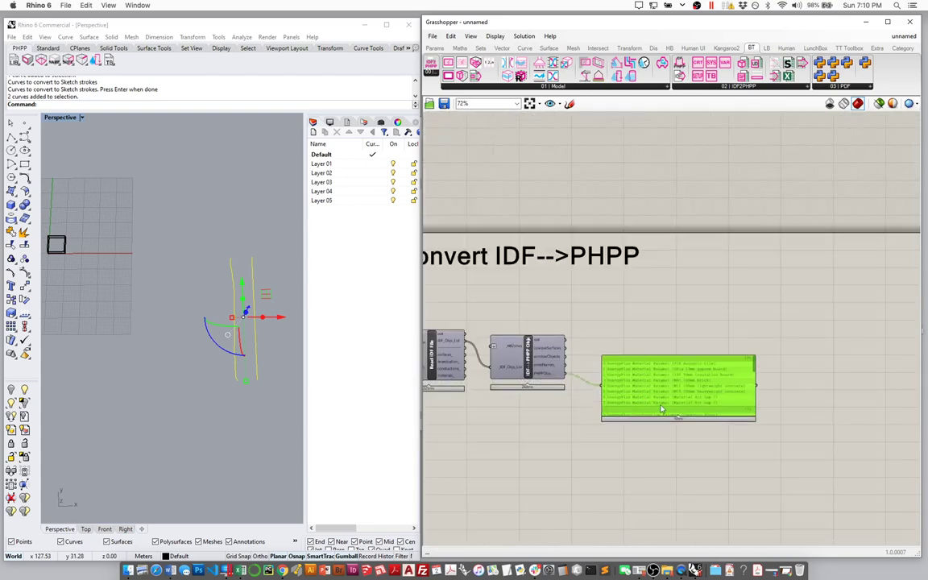
{"action": "left_click_drag", "start_coordinate": [612, 366], "coordinate": [655, 411]}
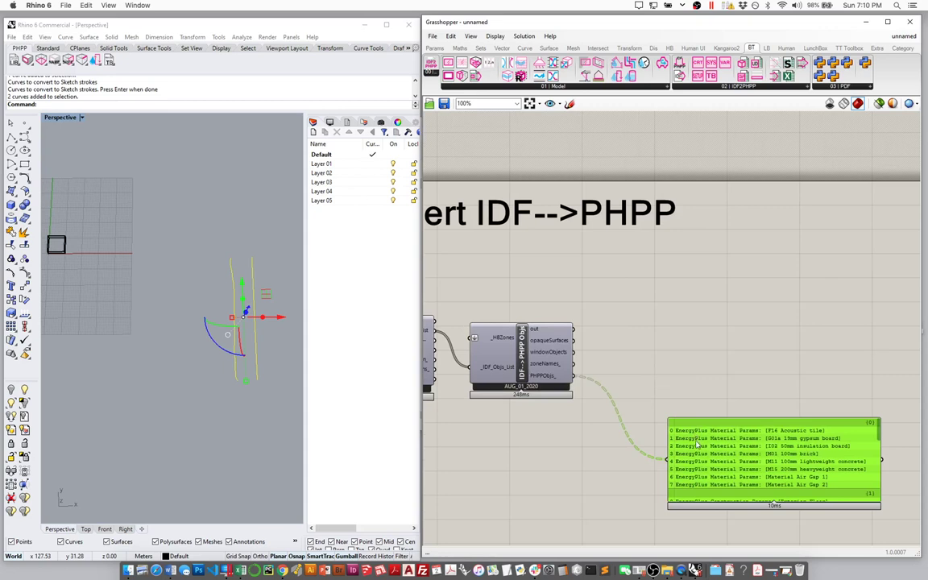
{"action": "right_click_drag", "start_coordinate": [630, 405], "coordinate": [592, 352]}
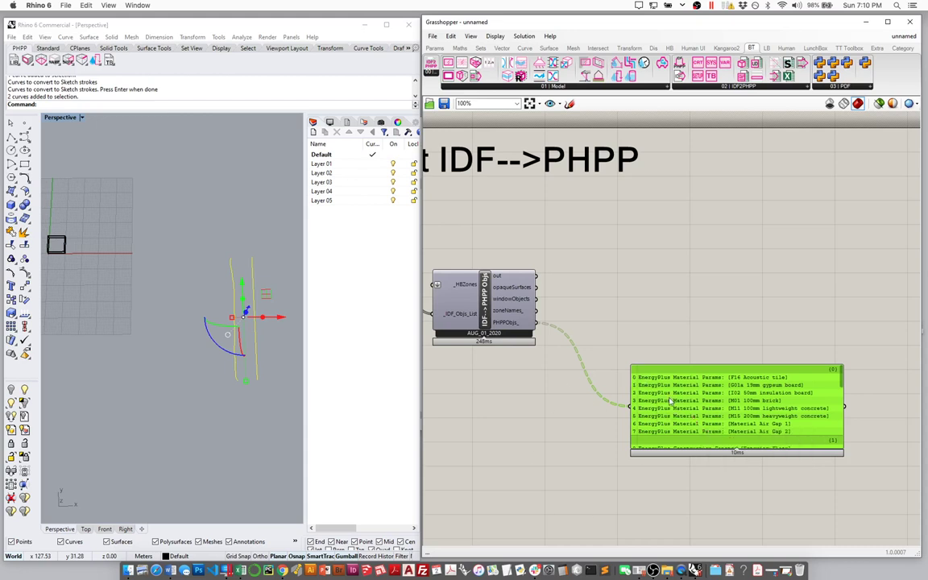
{"action": "key", "text": "Delete"}
- Switch to Rhino and delete the two sketched curves beside the zone box in the Perspective view
{"action": "left_click", "coordinate": [313, 232]}
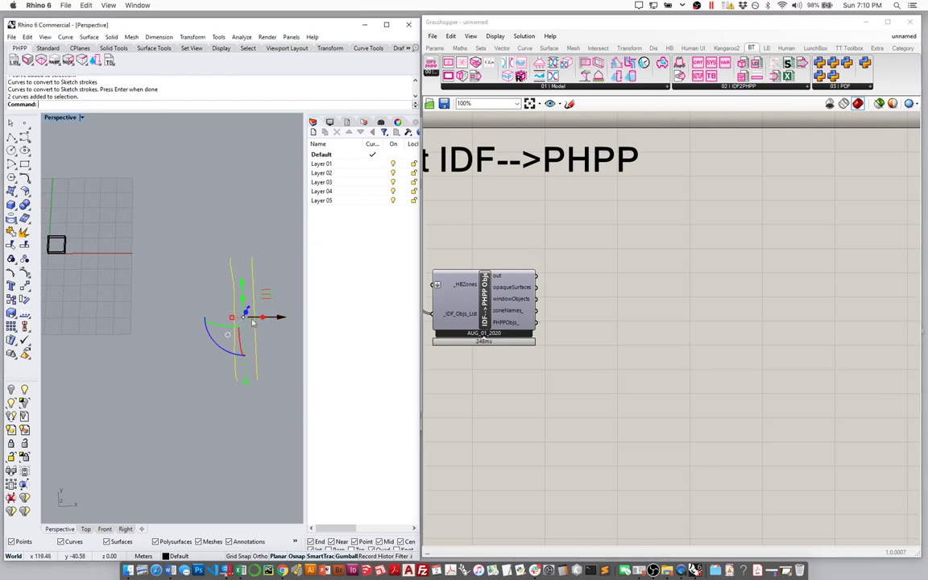
{"action": "right_click_drag", "start_coordinate": [252, 323], "coordinate": [243, 311]}
{"action": "key", "text": "Delete"}
{"action": "right_click_drag", "start_coordinate": [157, 322], "coordinate": [122, 253]}
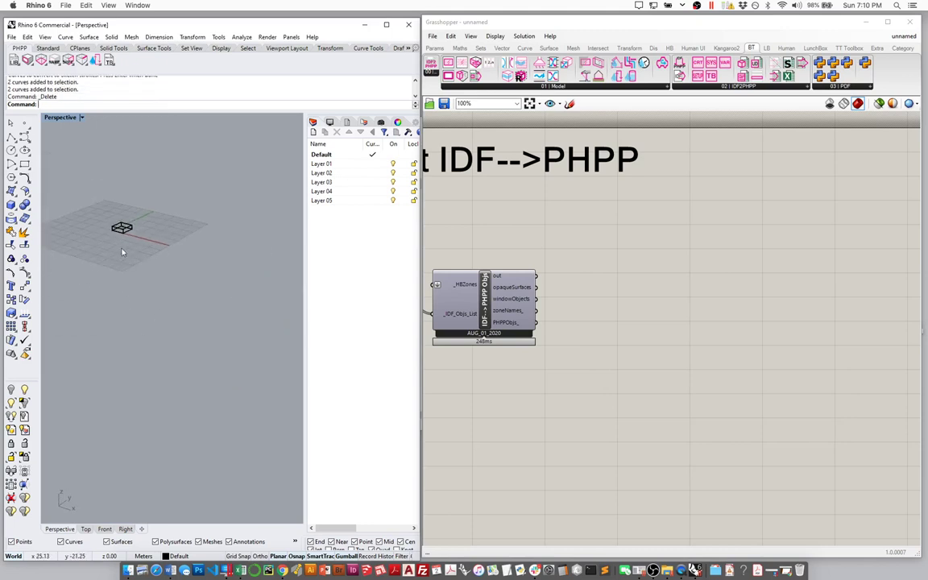
{"action": "scroll", "coordinate": [123, 253], "scroll_direction": "up", "scroll_amount": 10}
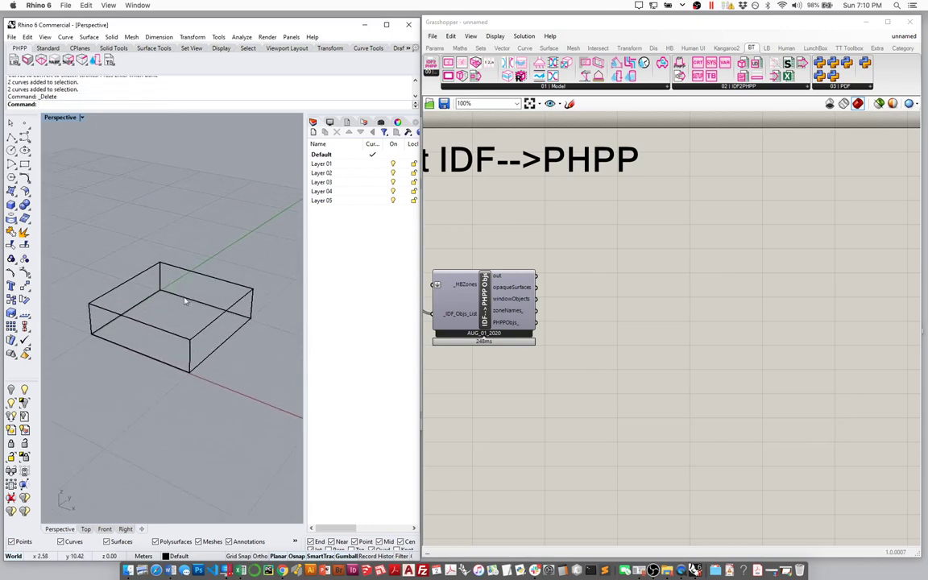
{"action": "scroll", "coordinate": [184, 301], "scroll_direction": "up", "scroll_amount": 1}
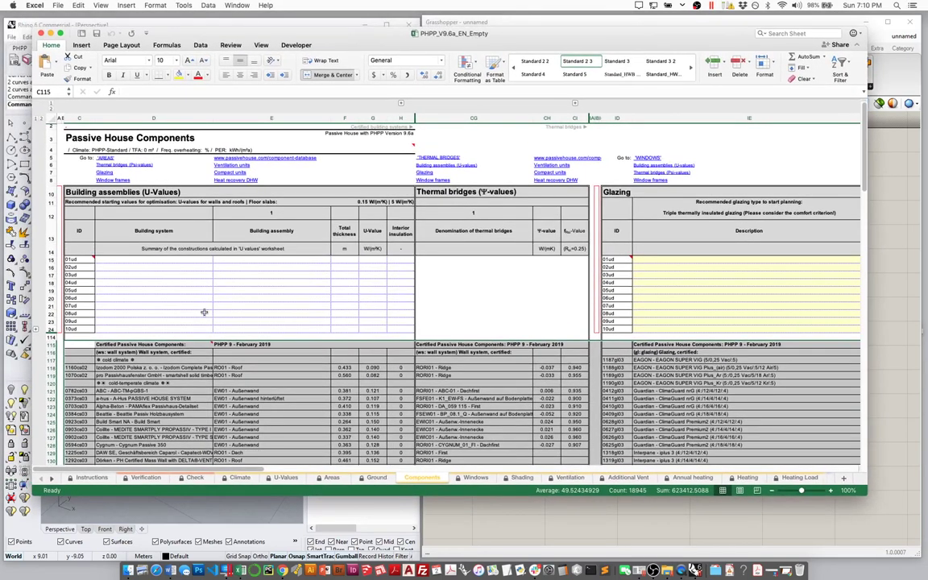
- Look over the Verification, Check, Climate and Areas worksheets of the empty PHPP workbook in Excel, and close it
{"action": "left_click", "coordinate": [146, 477]}
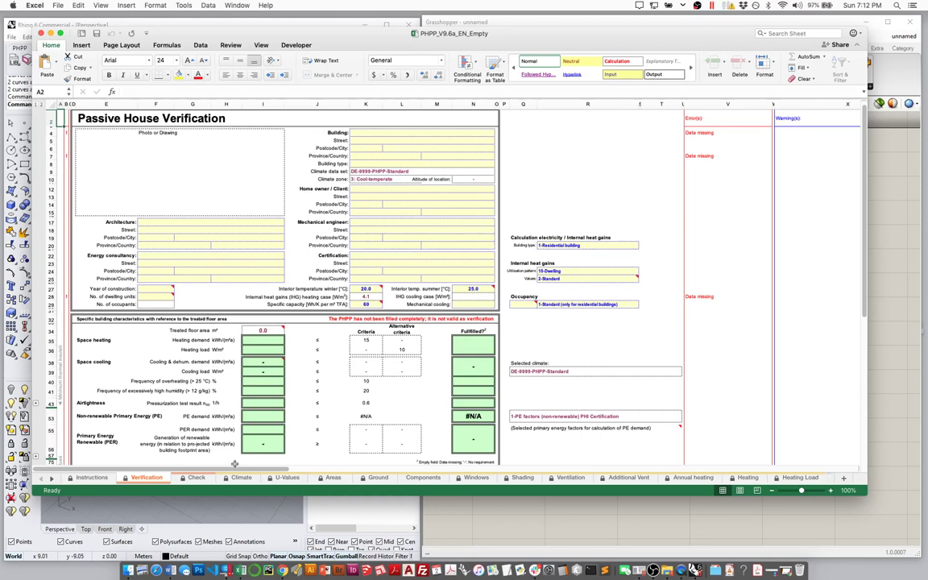
{"action": "left_click", "coordinate": [196, 477]}
{"action": "left_click", "coordinate": [240, 477]}
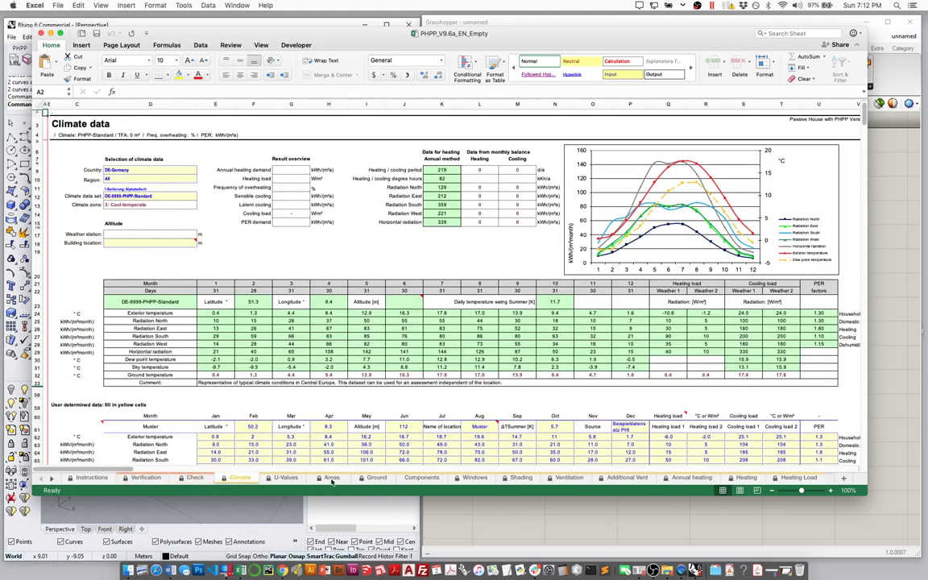
{"action": "left_click", "coordinate": [331, 478]}
{"action": "scroll", "coordinate": [117, 290], "scroll_direction": "down", "scroll_amount": 3}
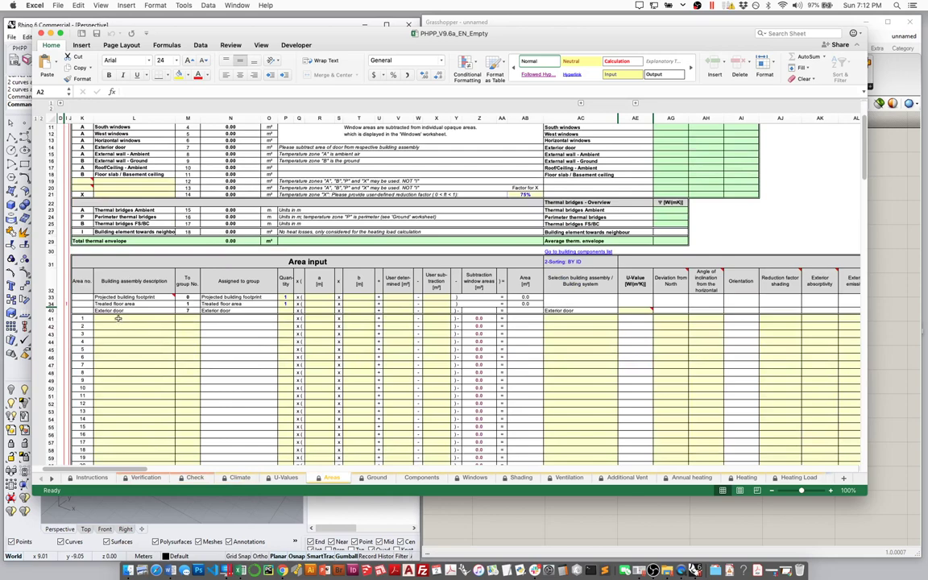
{"action": "left_click_drag", "start_coordinate": [109, 319], "coordinate": [208, 421]}
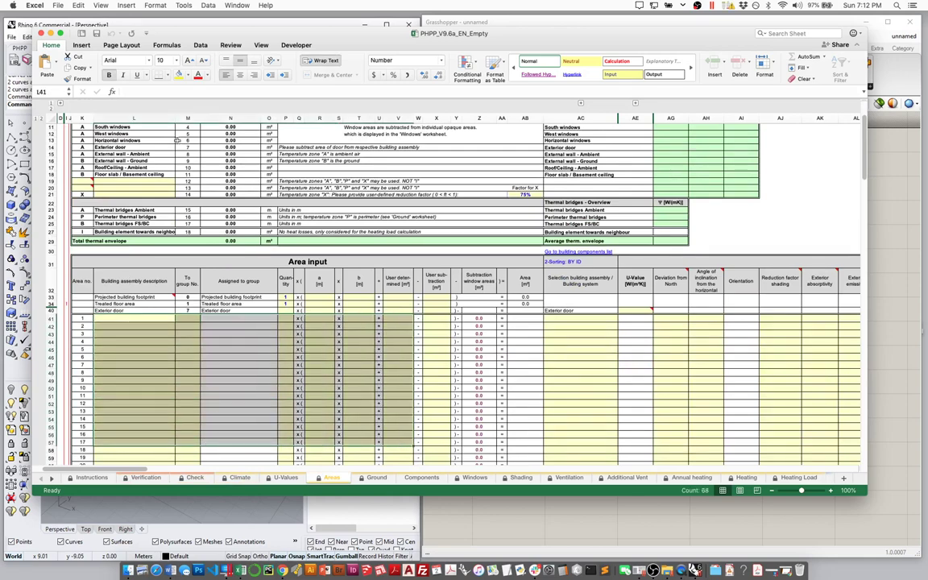
{"action": "mouse_move", "coordinate": [1, 1]}
{"action": "left_click", "coordinate": [41, 34]}
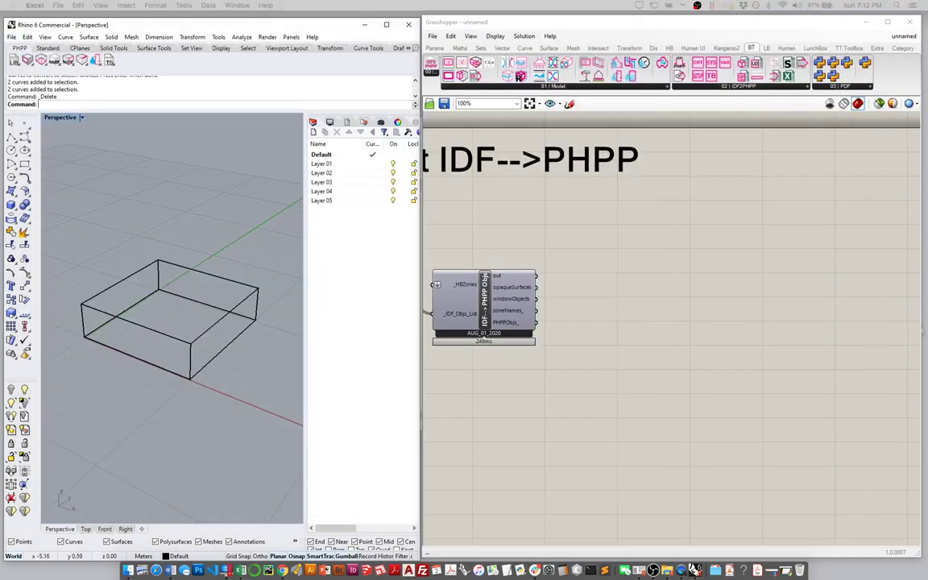
- Switch to File Explorer and go up from ModelToIdf to the IDF2PH_Example folder on Local Disk (C:)
{"action": "left_click", "coordinate": [669, 570]}
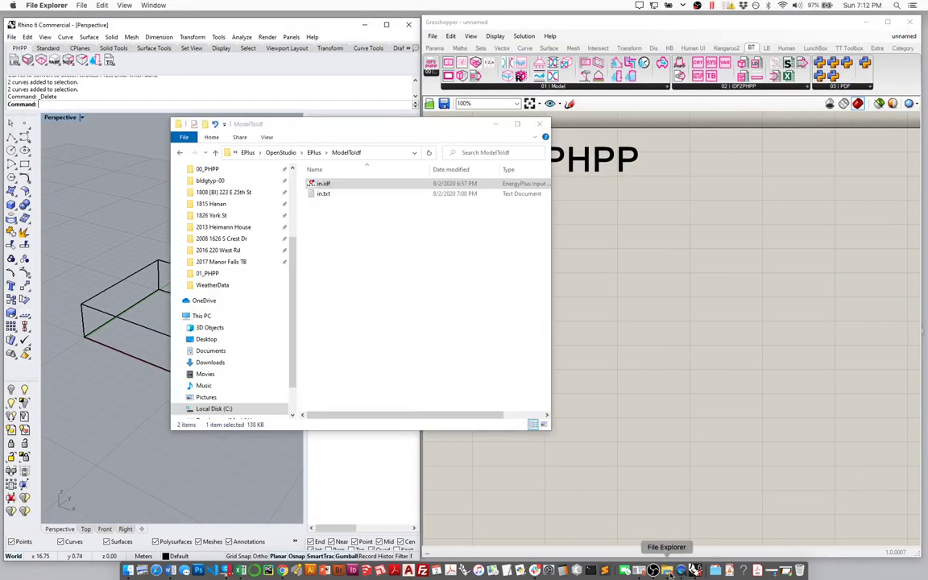
{"action": "left_click_drag", "start_coordinate": [386, 132], "coordinate": [547, 152]}
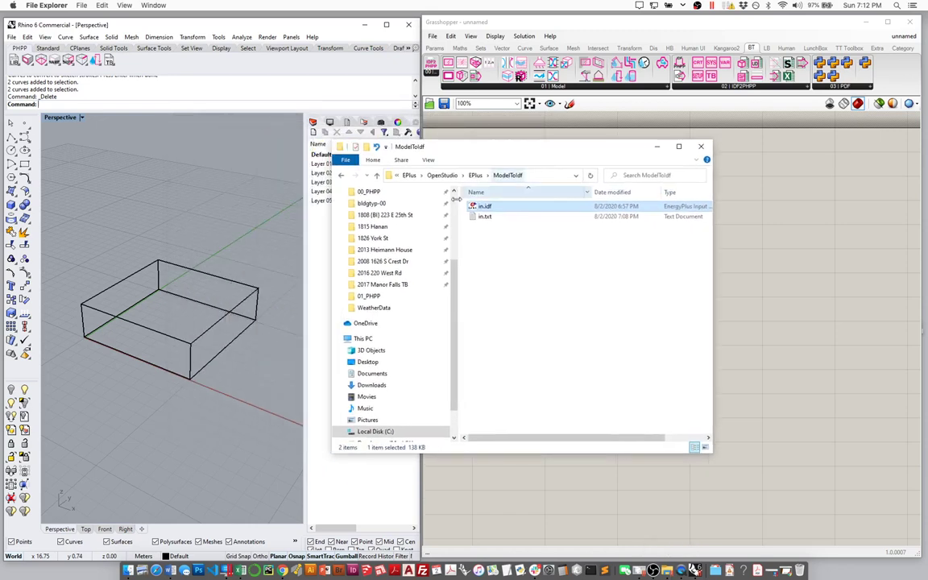
{"action": "left_click", "coordinate": [411, 175]}
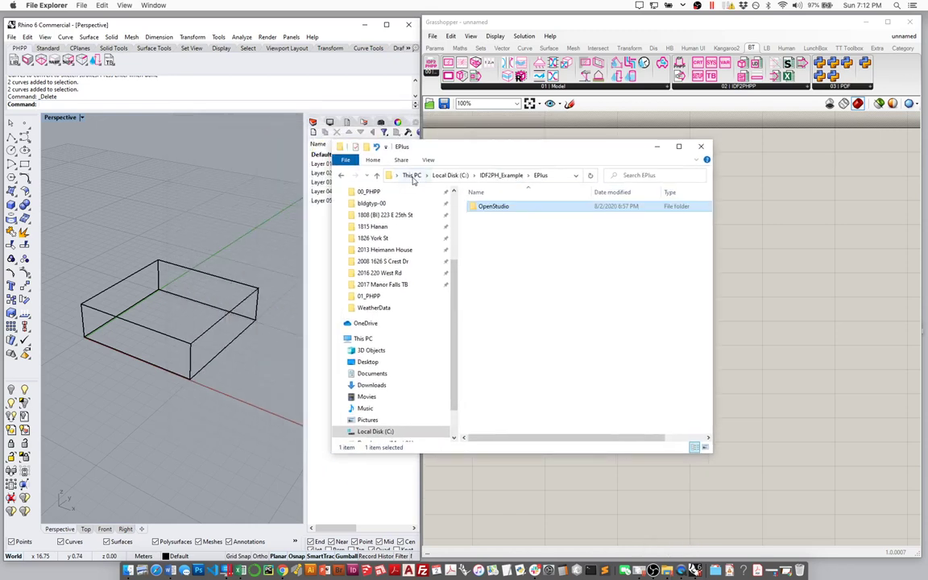
{"action": "left_click", "coordinate": [500, 174]}
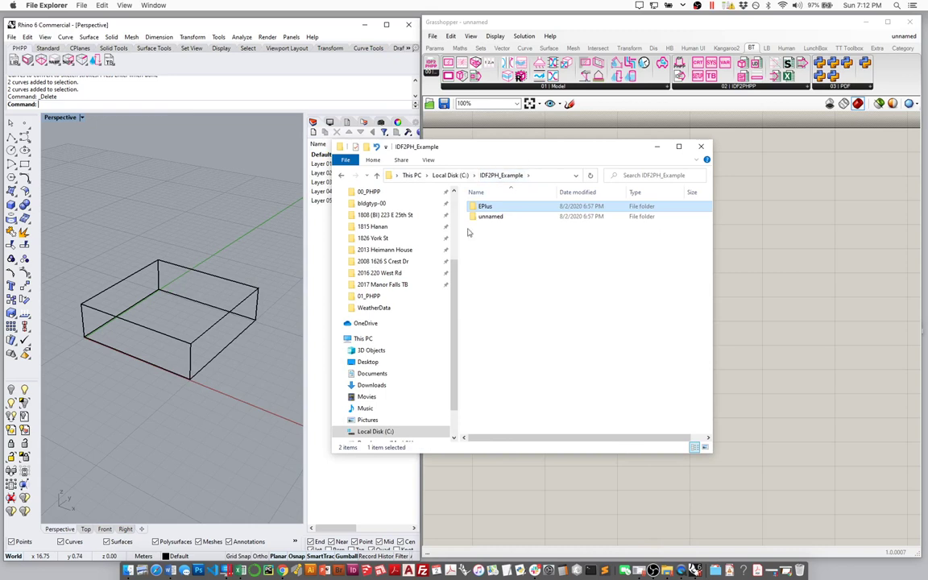
- Create a new folder named PHPP inside IDF2PH_Example and open it
{"action": "left_click", "coordinate": [492, 243]}
{"action": "right_click", "coordinate": [492, 242]}
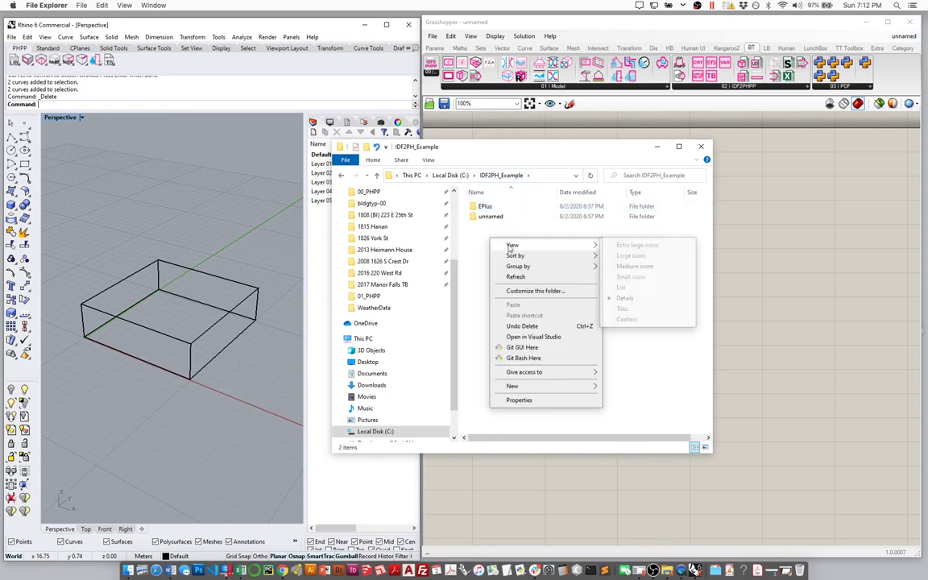
{"action": "mouse_move", "coordinate": [542, 386]}
{"action": "left_click", "coordinate": [636, 389]}
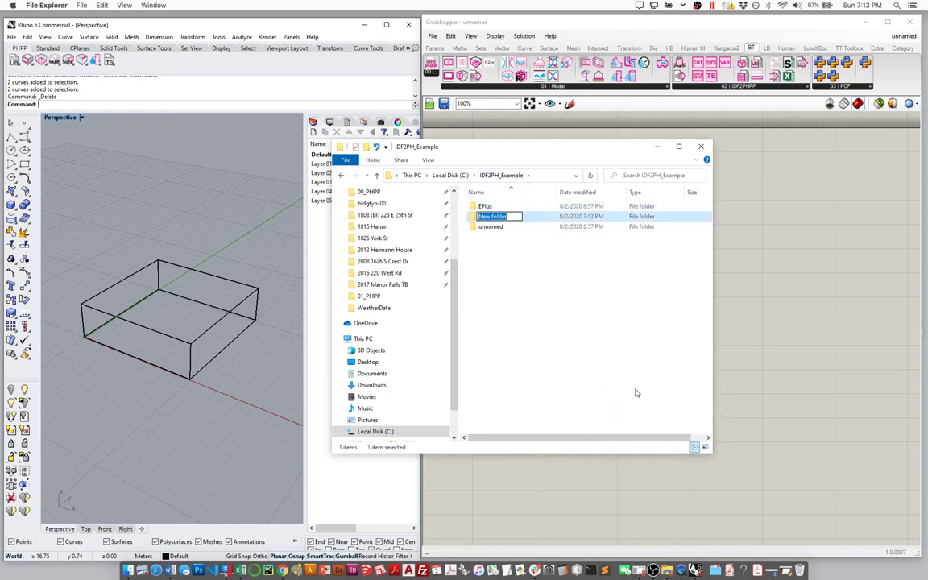
{"action": "type", "text": "PHPPP"}
{"action": "key", "text": "Return"}
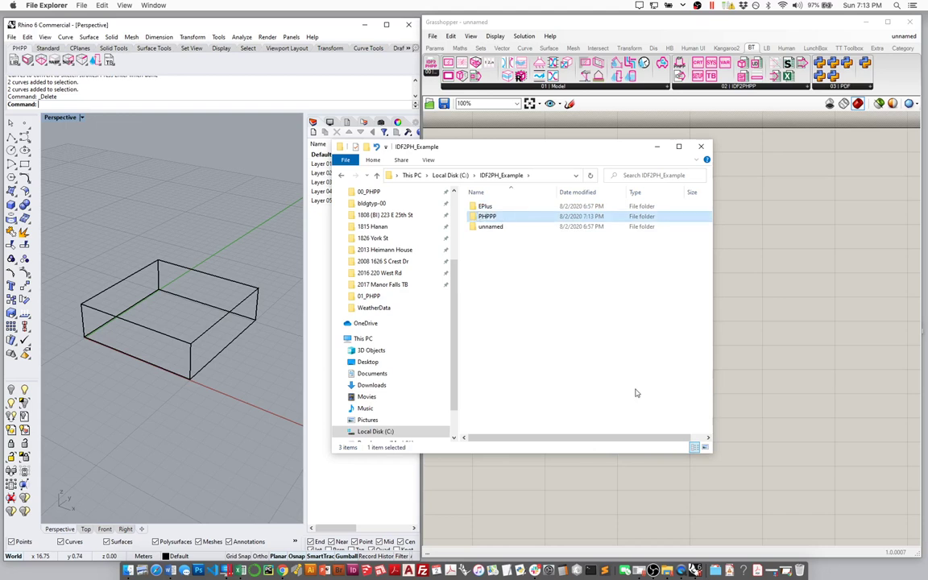
{"action": "double_click", "coordinate": [485, 217]}
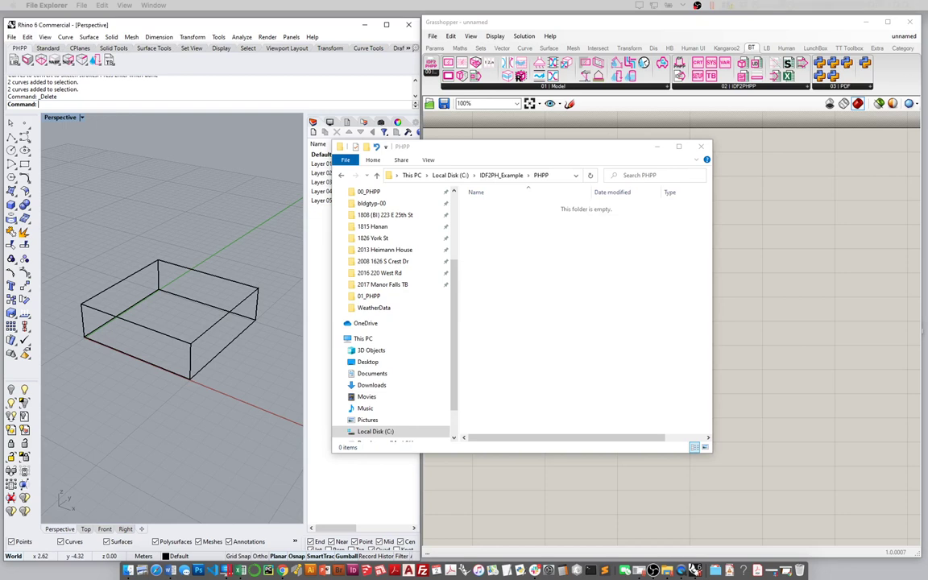
- Copy PHPP_V9.6a_EN_Empty.xlsx into the PHPP folder and rename it _source.xlsx
{"action": "right_click", "coordinate": [536, 254]}
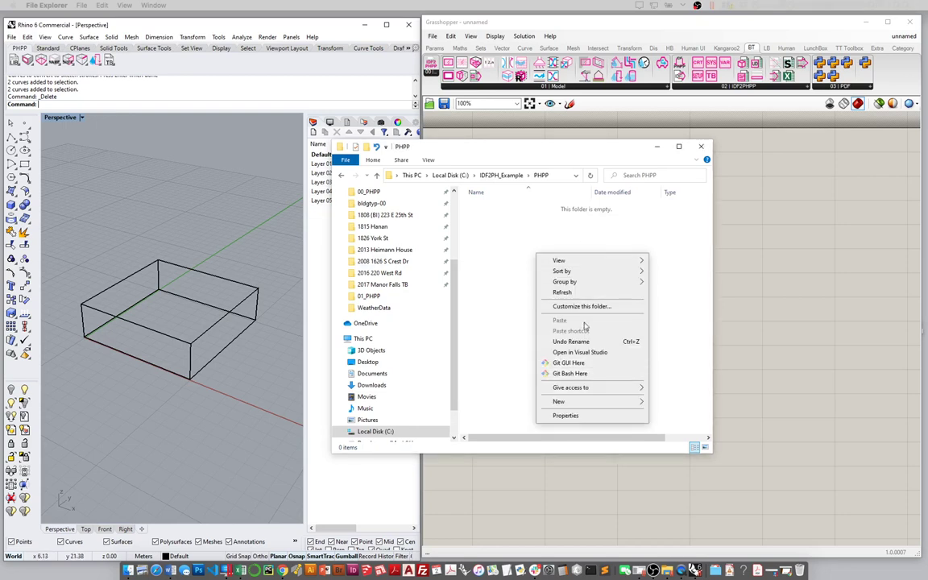
{"action": "left_click_drag", "start_coordinate": [24, 242], "coordinate": [501, 240]}
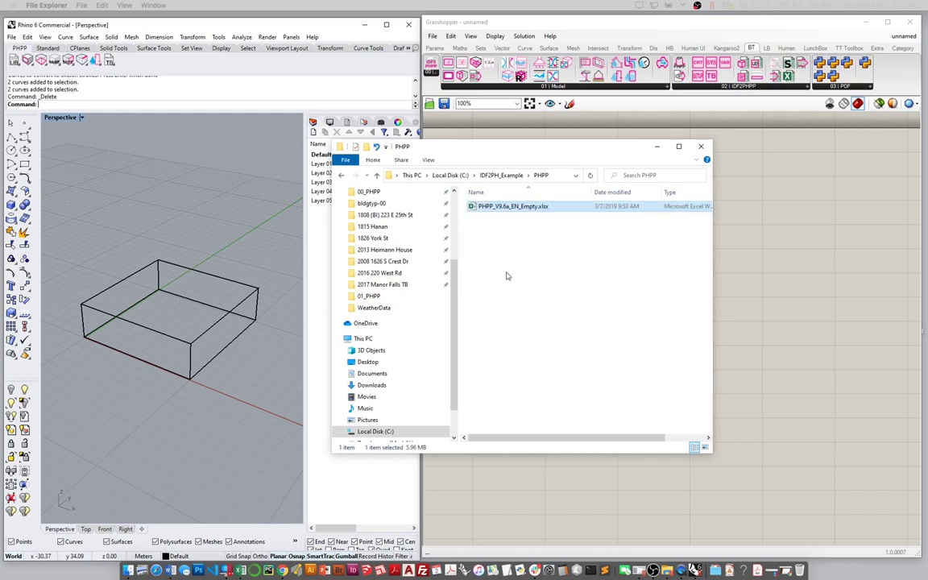
{"action": "left_click", "coordinate": [506, 214]}
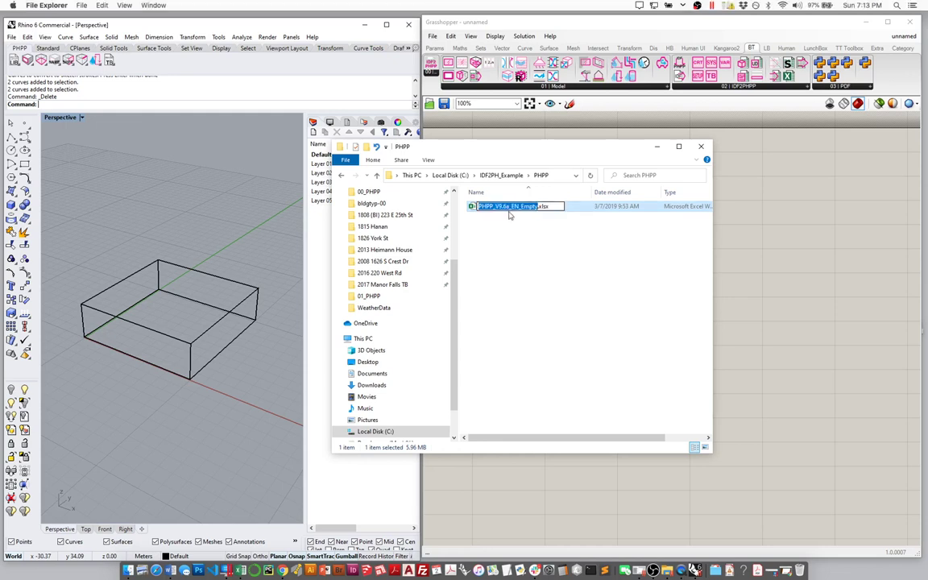
{"action": "type", "text": "_source"}
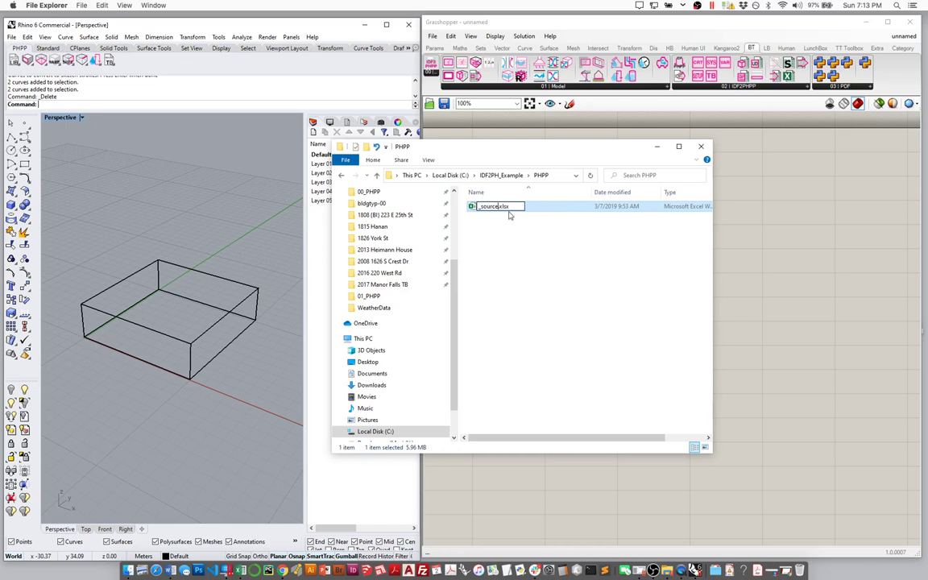
{"action": "key", "text": "Return"}
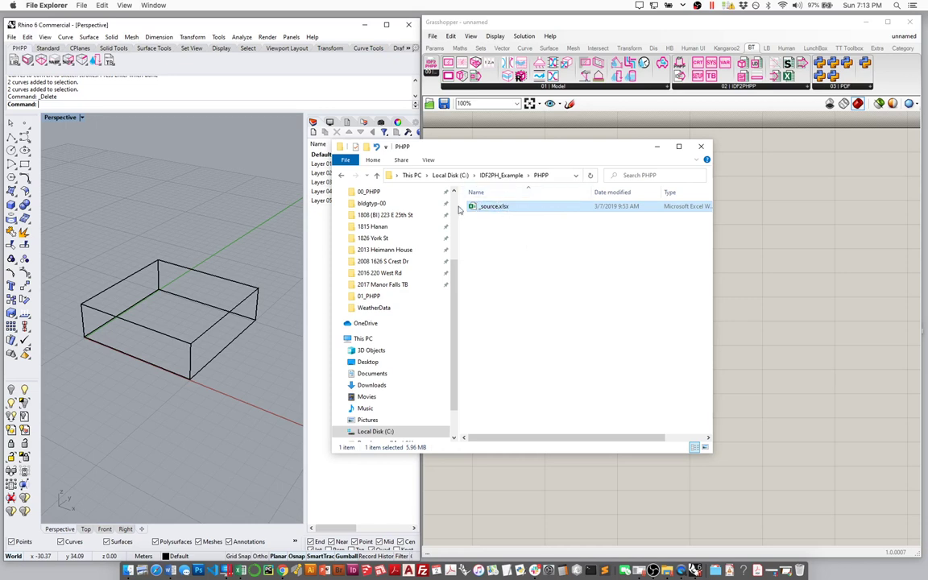
- Open _source.xlsx in Excel, examine the area input table on the Areas worksheet, and close the workbook
{"action": "double_click", "coordinate": [489, 208]}
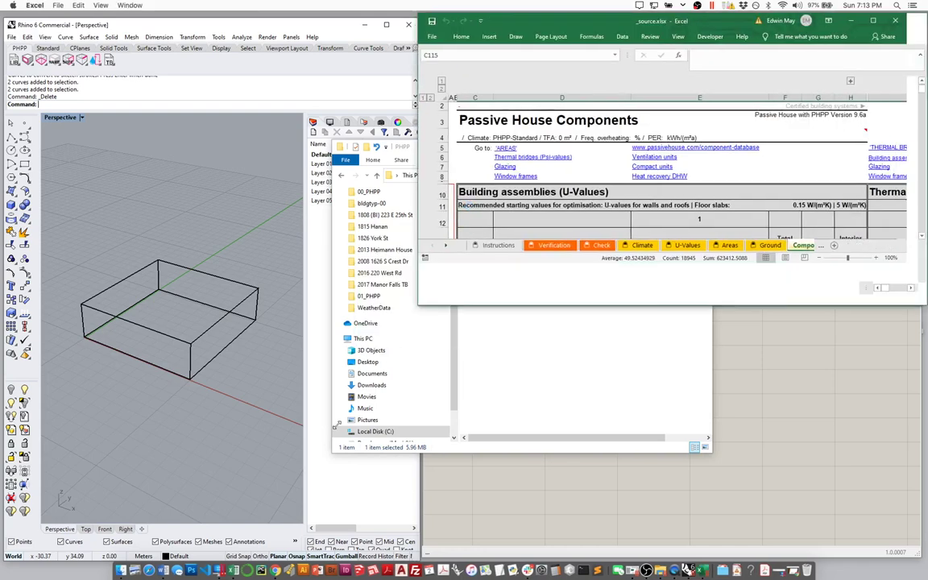
{"action": "left_click", "coordinate": [557, 469]}
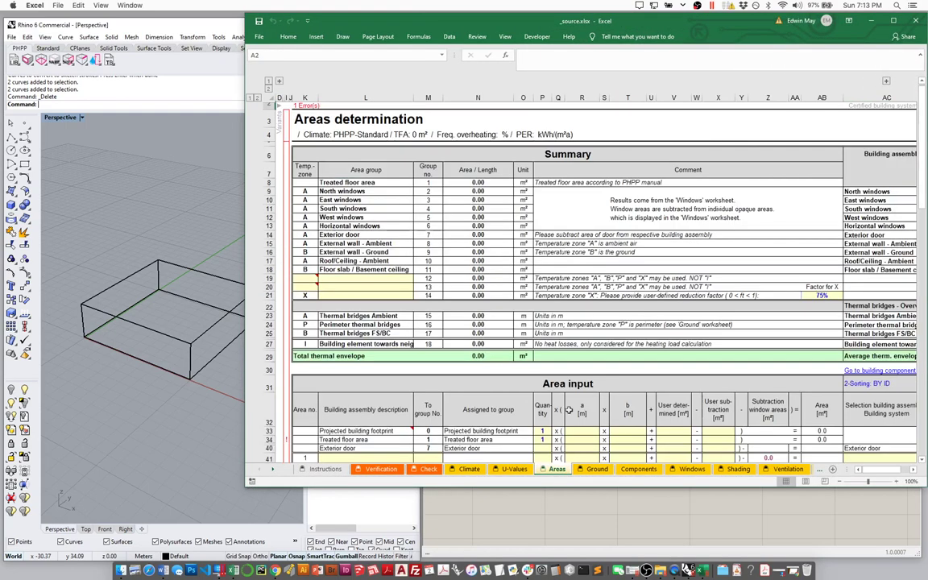
{"action": "scroll", "coordinate": [591, 352], "scroll_direction": "down", "scroll_amount": 7}
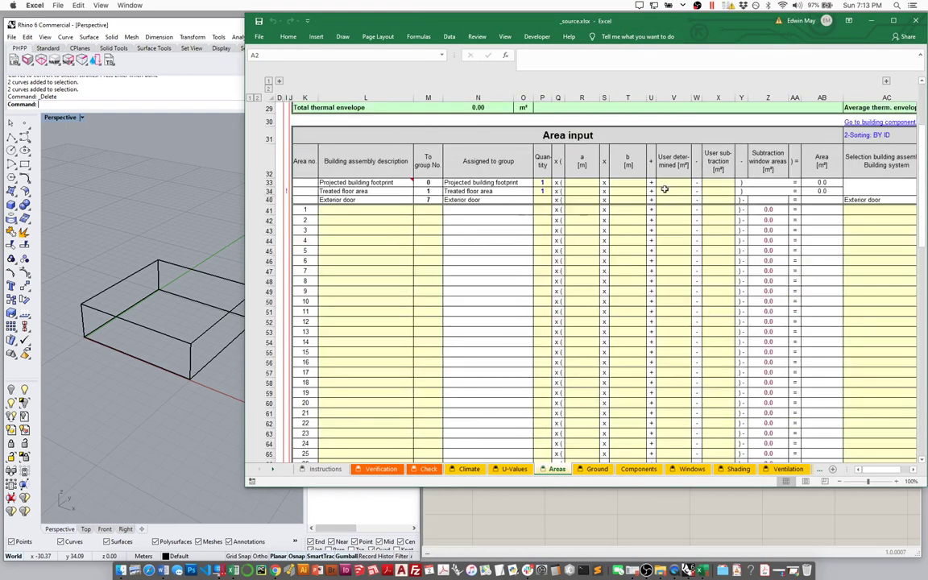
{"action": "scroll", "coordinate": [665, 182], "scroll_direction": "up", "scroll_amount": 7}
{"action": "left_click", "coordinate": [914, 22]}
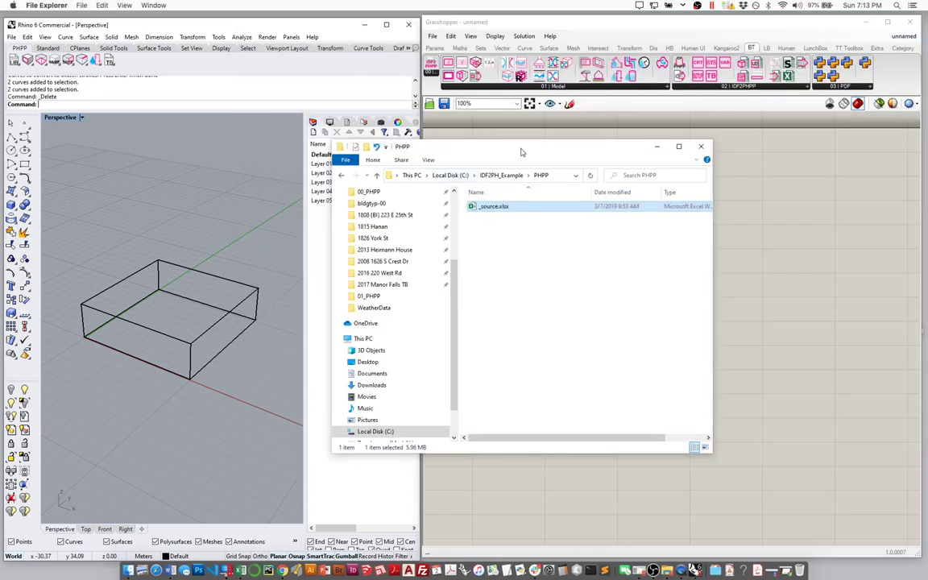
- Move the File Explorer window aside and switch back to the Grasshopper canvas
{"action": "left_click_drag", "start_coordinate": [521, 151], "coordinate": [554, 167]}
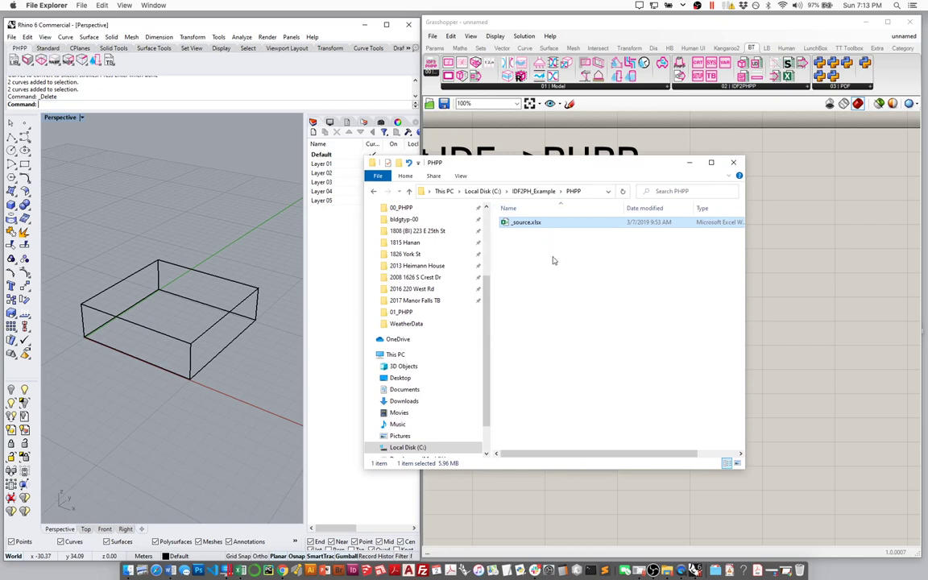
{"action": "left_click_drag", "start_coordinate": [514, 158], "coordinate": [403, 214]}
{"action": "left_click", "coordinate": [648, 290]}
{"action": "mouse_move", "coordinate": [514, 326]}
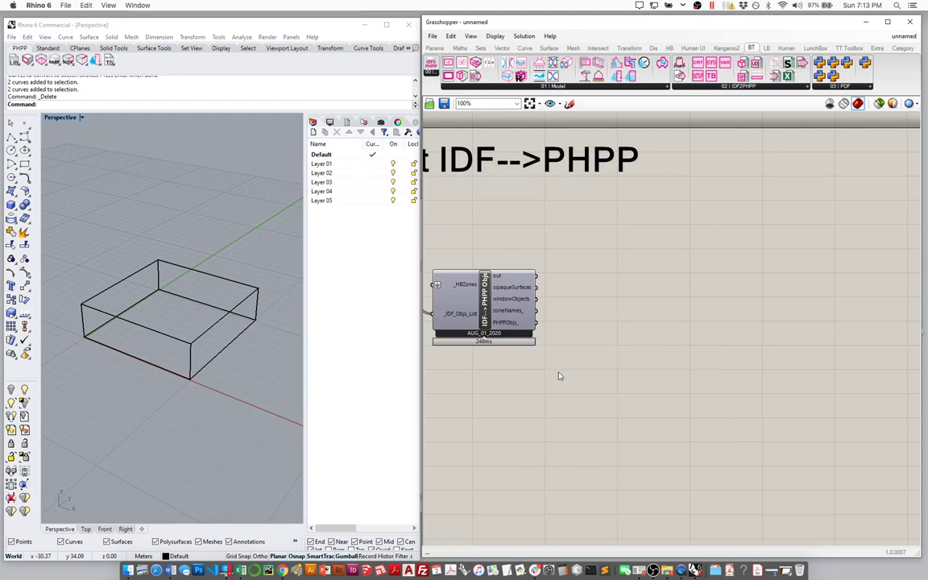
- Inspect the PHPPObjs_ output of the IDF-->PHPP Objs component in a temporary panel, and delete the panel
{"action": "double_click", "coordinate": [557, 372]}
{"action": "type", "text": "panel"}
{"action": "key", "text": "Return"}
{"action": "left_click_drag", "start_coordinate": [536, 322], "coordinate": [814, 447]}
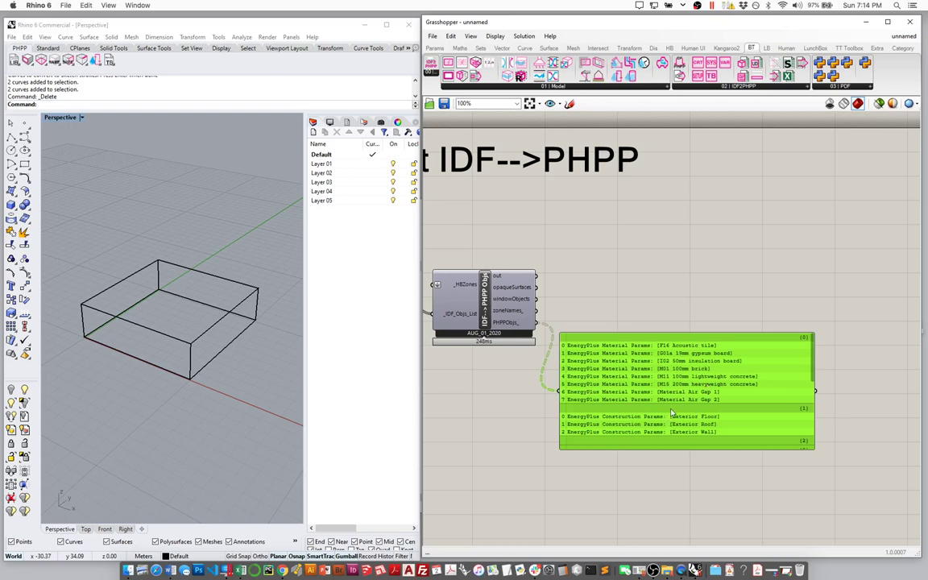
{"action": "key", "text": "Delete"}
- Place an OpenExcelWorkbook component from the IDF2PHPP tools on the empty canvas beyond the IDF-->PHPP Objs component
{"action": "right_click_drag", "start_coordinate": [504, 298], "coordinate": [538, 347]}
{"action": "left_click", "coordinate": [778, 86]}
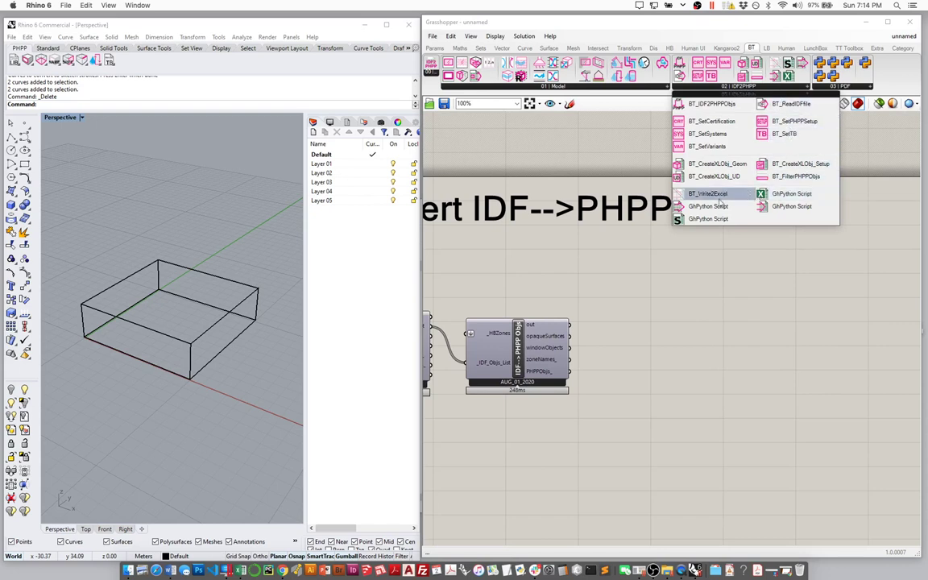
{"action": "left_click", "coordinate": [778, 194]}
{"action": "left_click", "coordinate": [682, 296]}
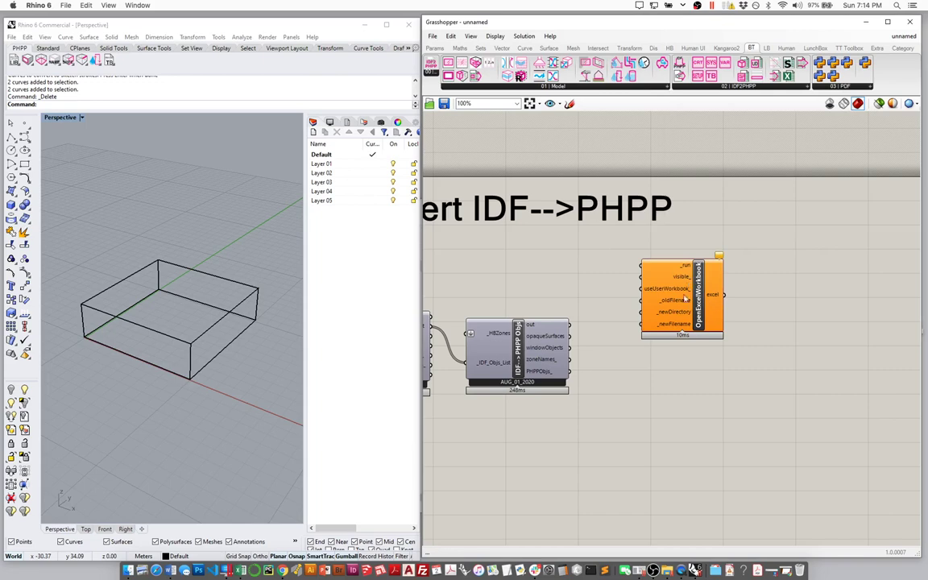
- Move the Read IDF File and IDF-->PHPP Objs components lower and position OpenExcelWorkbook above them under the Convert IDF-->PHPP heading
{"action": "mouse_move", "coordinate": [699, 300]}
{"action": "scroll", "coordinate": [596, 384], "scroll_direction": "down", "scroll_amount": 3}
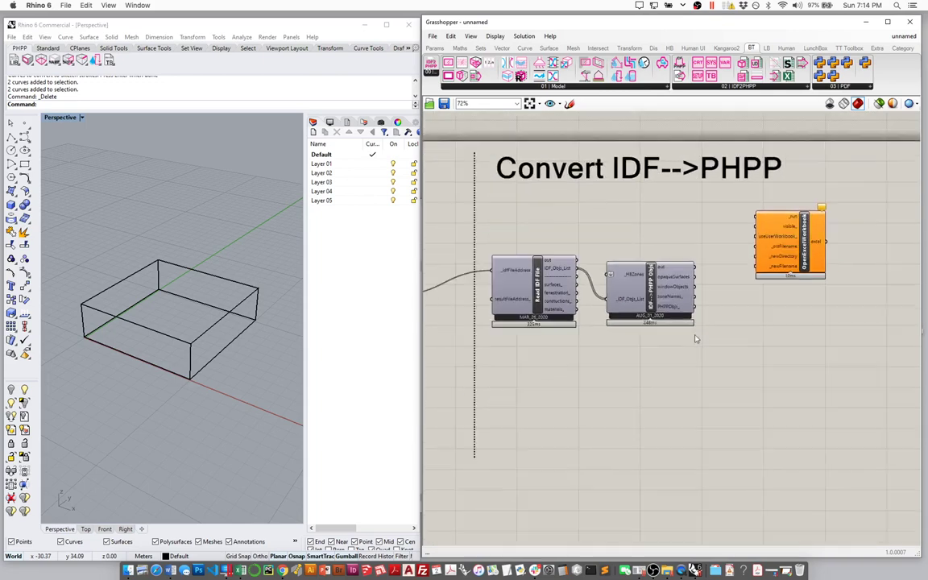
{"action": "left_click_drag", "start_coordinate": [709, 354], "coordinate": [623, 368]}
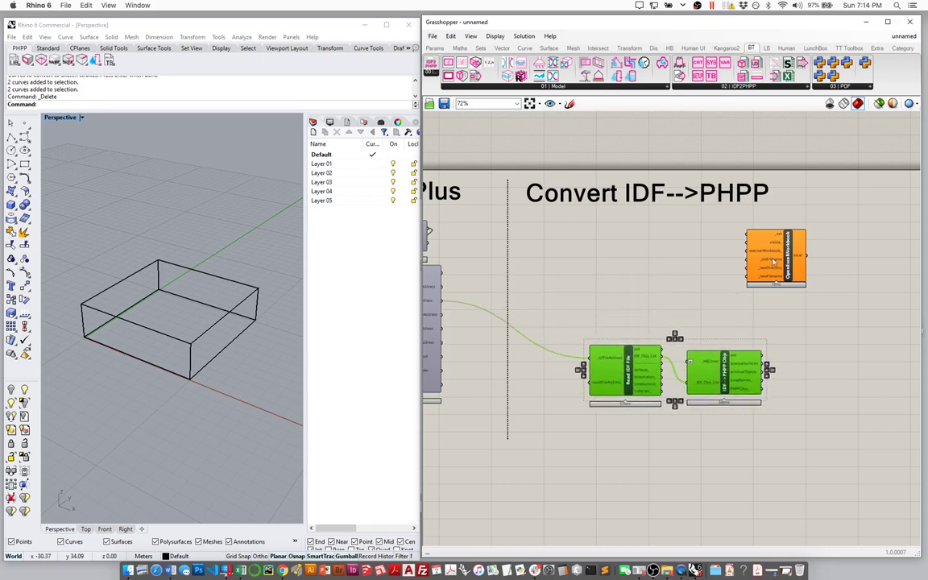
{"action": "left_click_drag", "start_coordinate": [776, 260], "coordinate": [721, 253]}
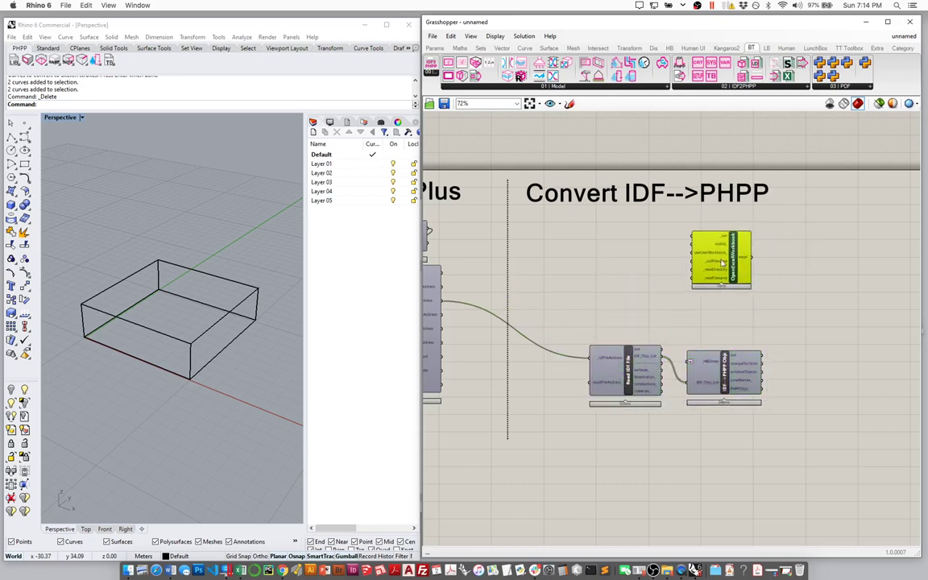
{"action": "scroll", "coordinate": [728, 277], "scroll_direction": "up", "scroll_amount": 2}
{"action": "right_click_drag", "start_coordinate": [729, 277], "coordinate": [601, 247]}
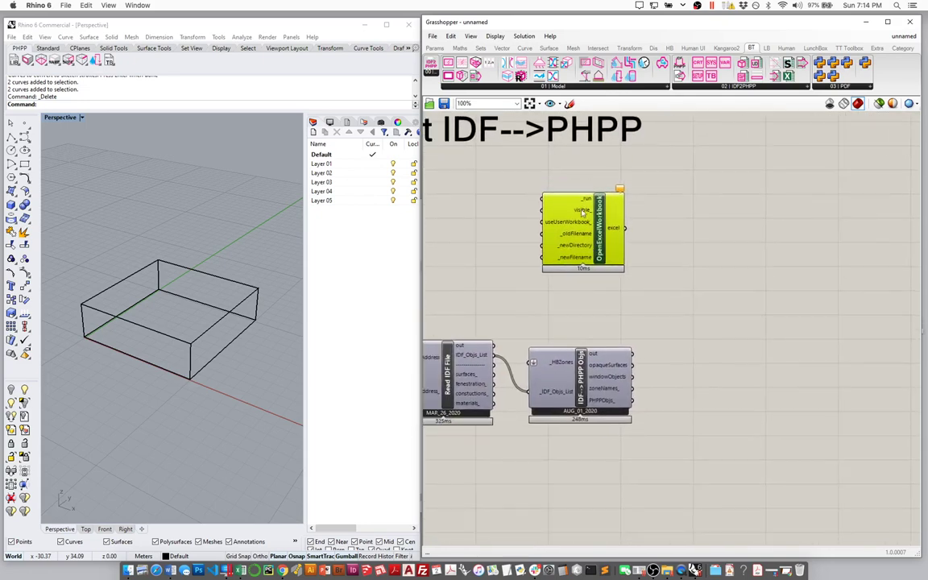
- Add a panel containing the path C:\IDF2PH_Example\PHPP\_source.xlsx beside the OpenExcelWorkbook component's inputs
{"action": "scroll", "coordinate": [604, 217], "scroll_direction": "up", "scroll_amount": 2}
{"action": "scroll", "coordinate": [572, 215], "scroll_direction": "up", "scroll_amount": 1}
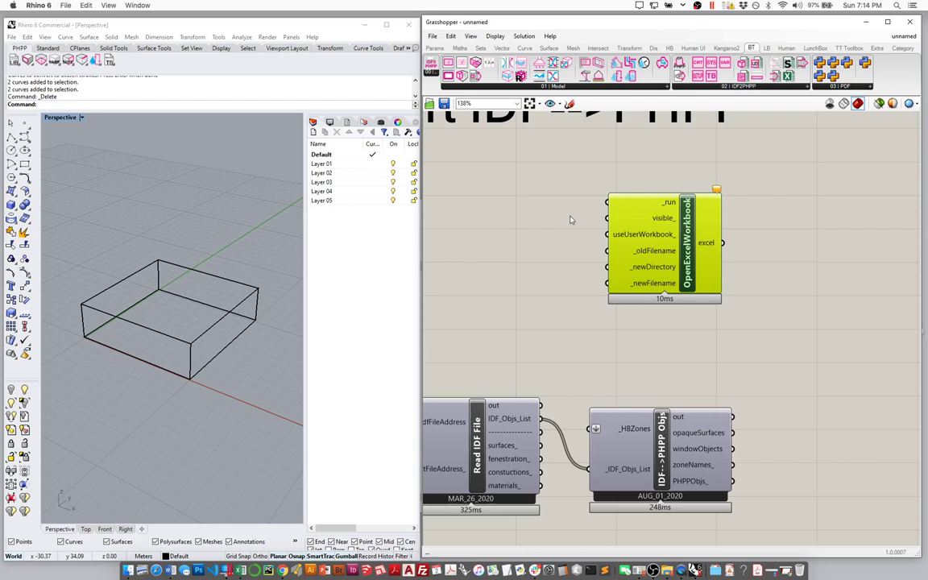
{"action": "right_click_drag", "start_coordinate": [569, 219], "coordinate": [681, 200]}
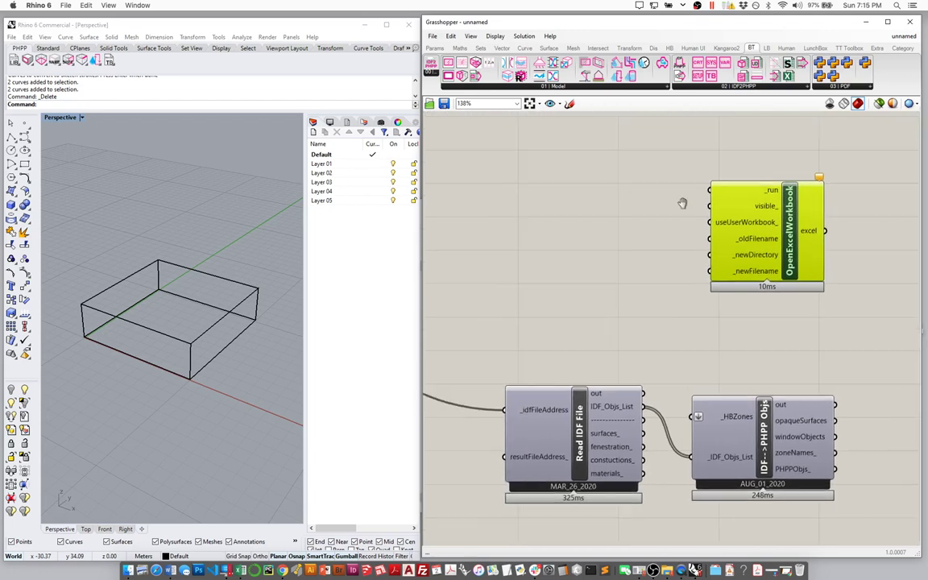
{"action": "double_click", "coordinate": [554, 261]}
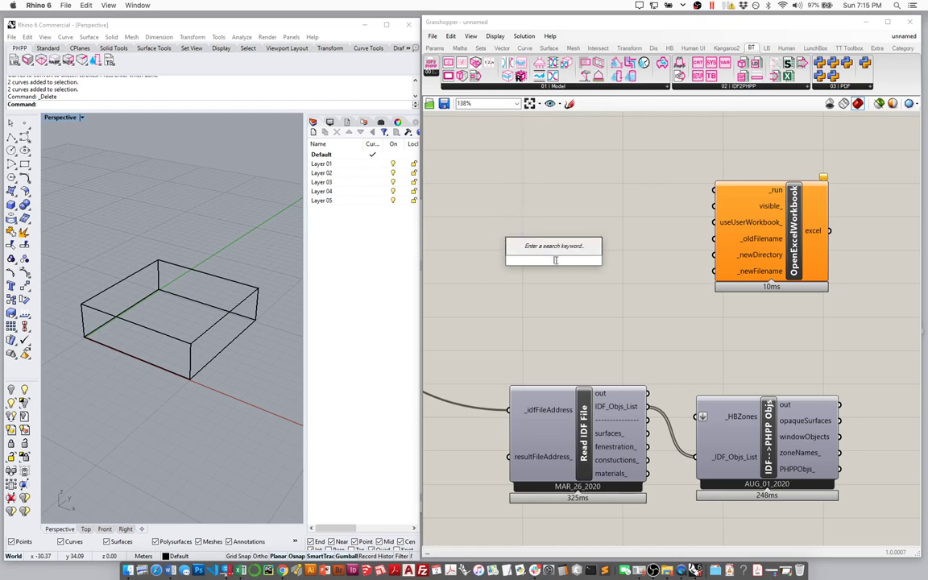
{"action": "type", "text": "panel"}
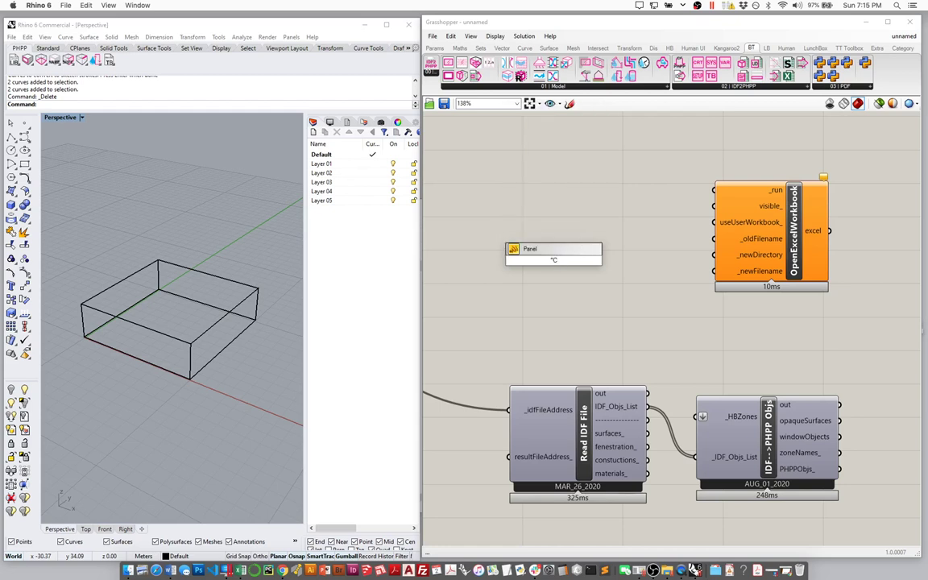
{"action": "type", "text": "\"C:\\IDF@PH_Example\\PHPP"}
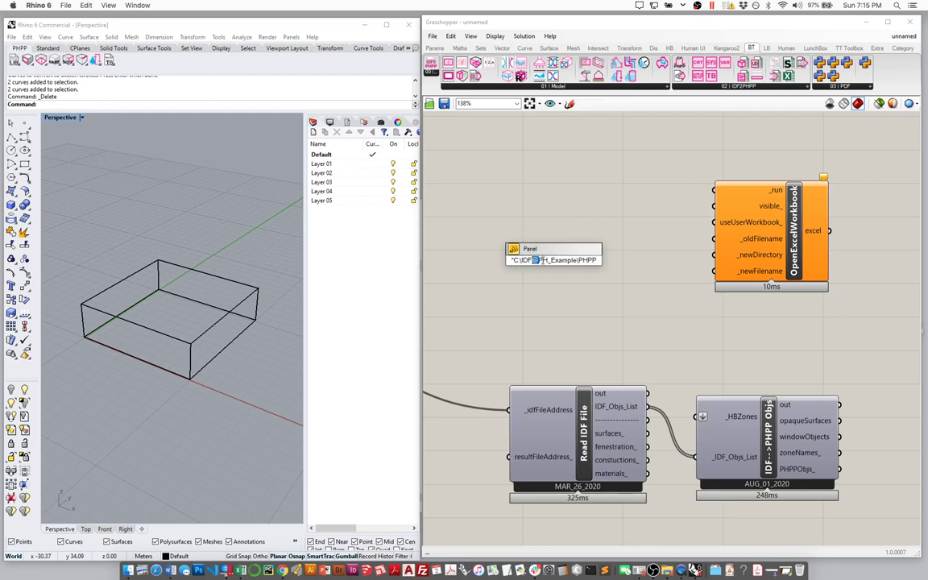
{"action": "type", "text": "2"}
{"action": "type", "text": "\\_s"}
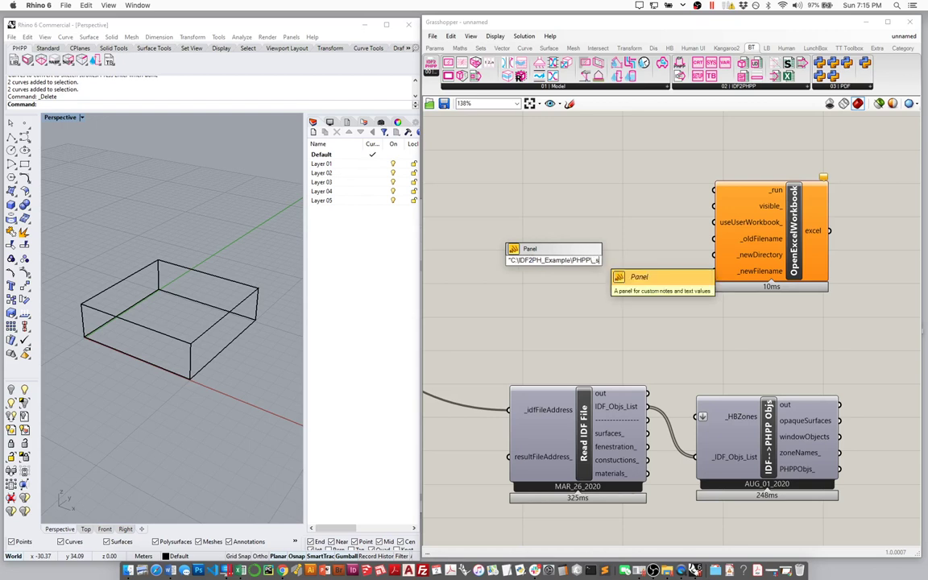
{"action": "type", "text": "ource\\"}
{"action": "key", "text": "BackSpace"}
{"action": "type", "text": ".xlsx"}
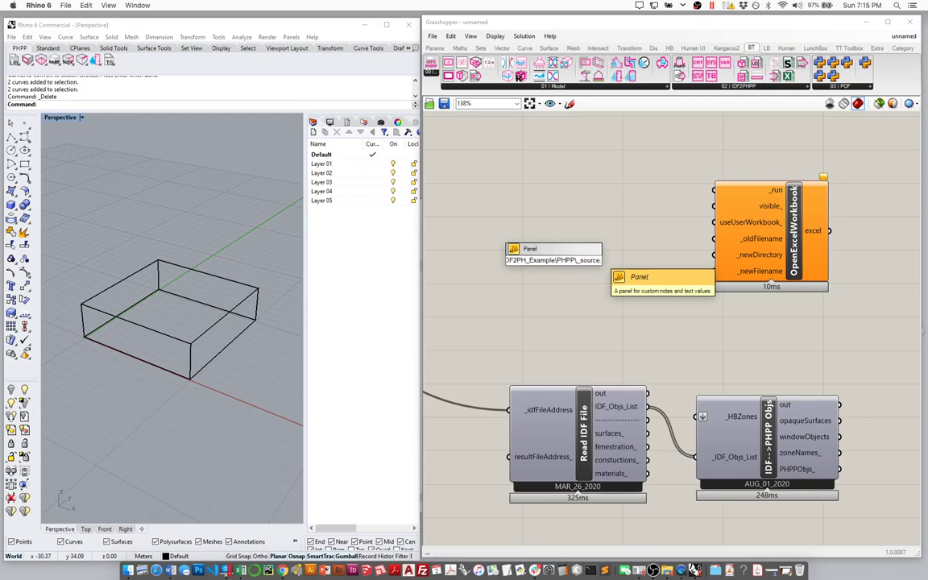
{"action": "key", "text": "Return"}
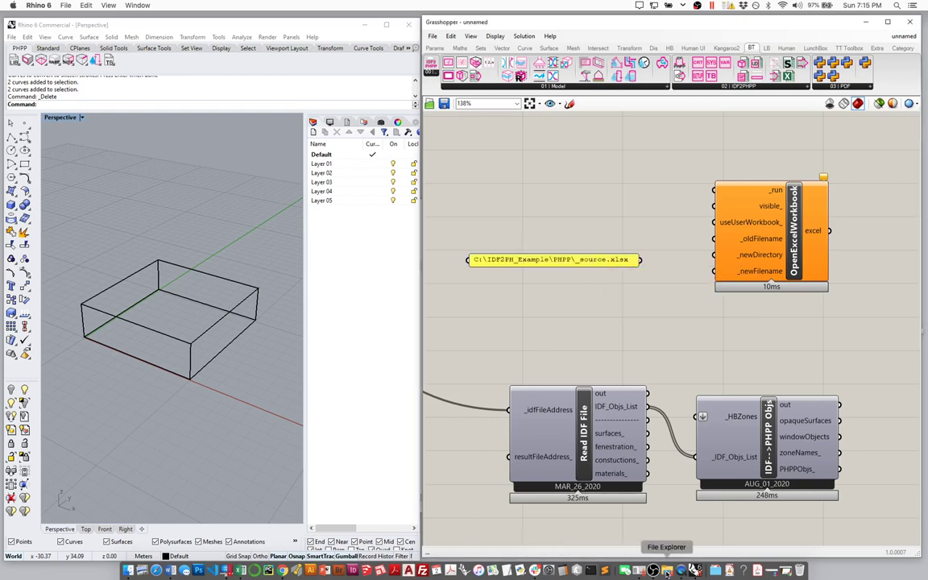
- Check the path against _source.xlsx in File Explorer, and connect the path panel to OpenExcelWorkbook's _oldFilename input
{"action": "left_click", "coordinate": [639, 571]}
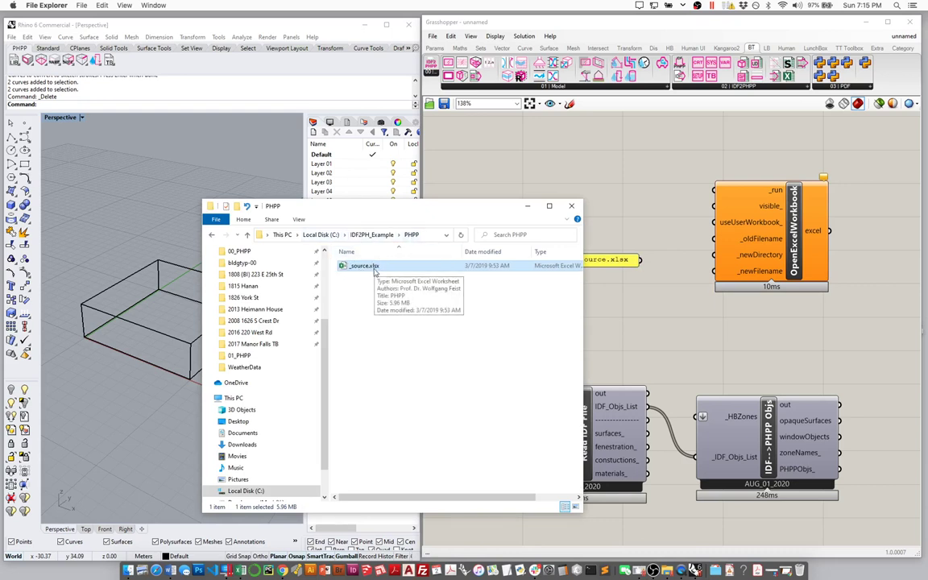
{"action": "left_click", "coordinate": [585, 258]}
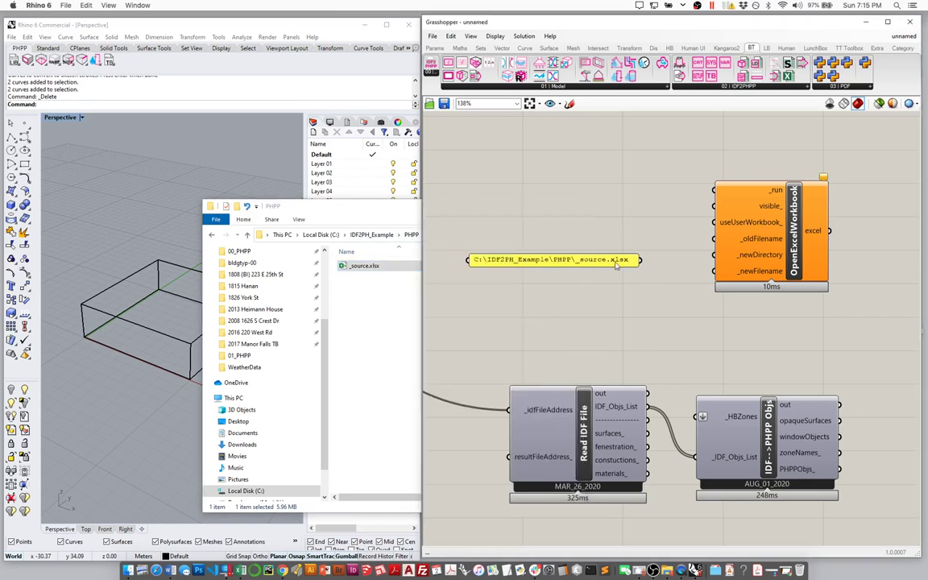
{"action": "left_click_drag", "start_coordinate": [625, 258], "coordinate": [714, 238]}
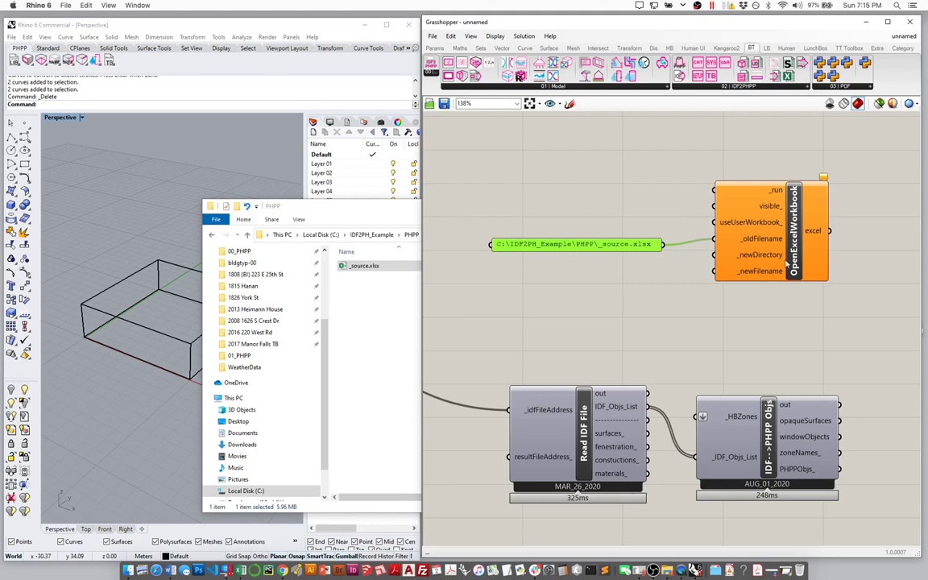
{"action": "left_click_drag", "start_coordinate": [788, 264], "coordinate": [780, 270]}
- Name the source path panel "Source PHPP Address"
{"action": "left_click", "coordinate": [571, 247]}
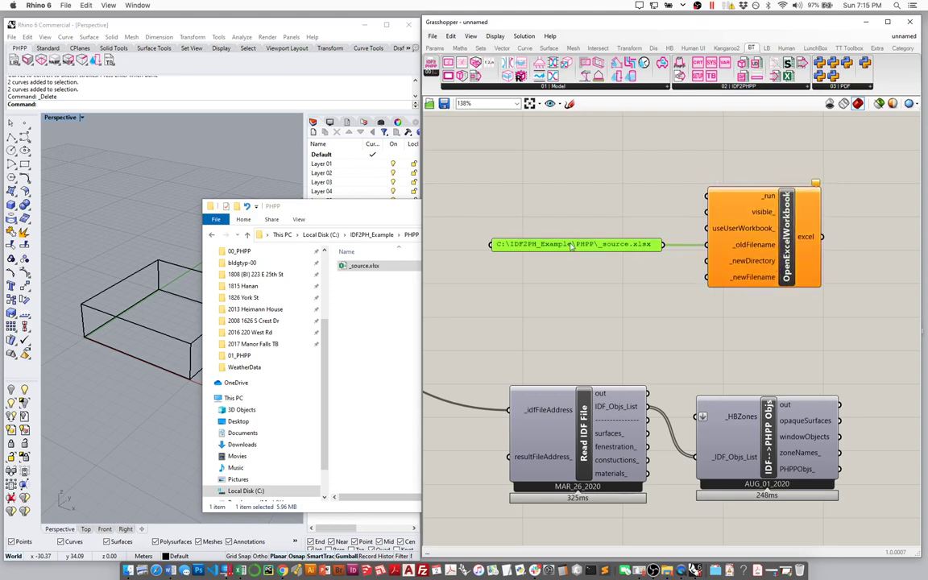
{"action": "right_click", "coordinate": [571, 246]}
{"action": "type", "text": "Source"}
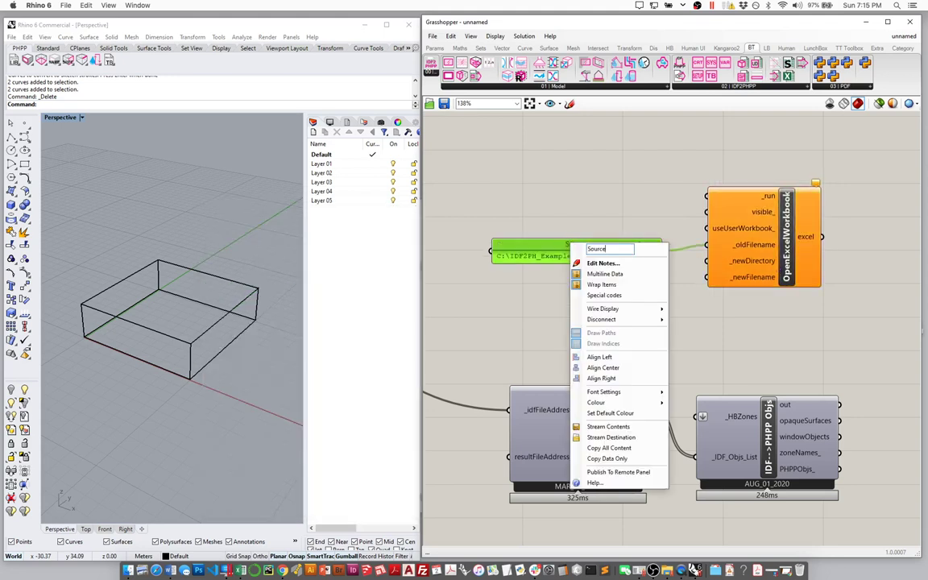
{"action": "type", "text": " PHPP Address"}
{"action": "key", "text": "Return"}
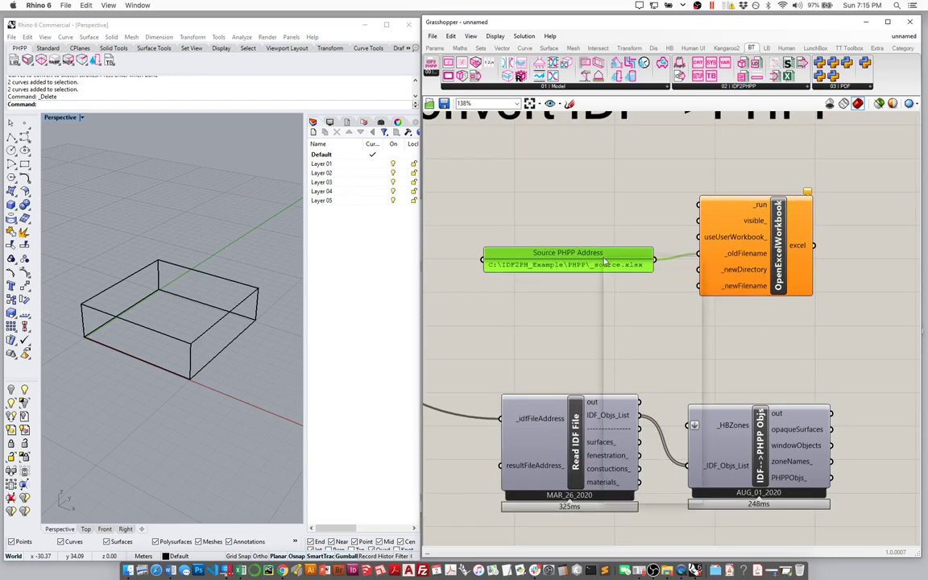
- Colour the Source PHPP Address panel light pink, make it taller and line it up with the _oldFilename input
{"action": "right_click", "coordinate": [610, 260]}
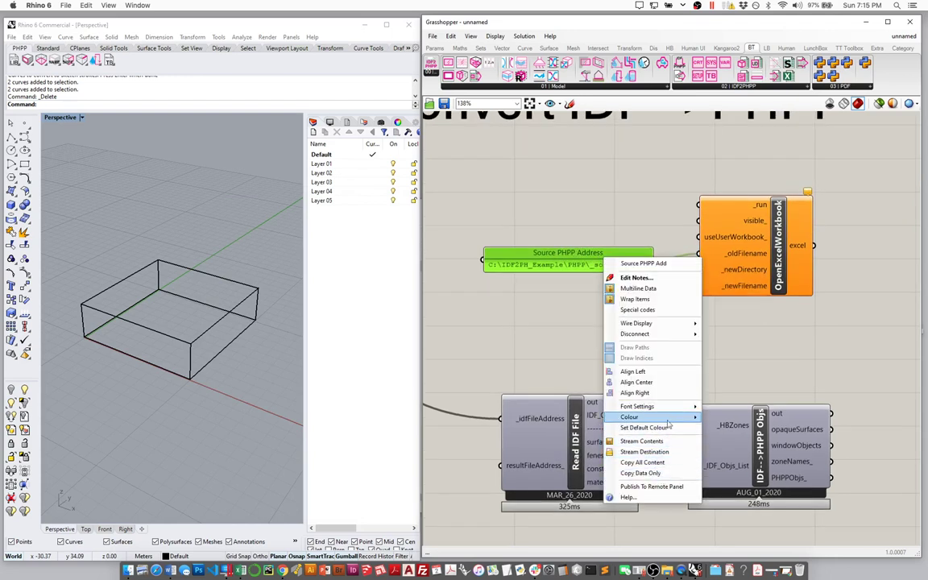
{"action": "mouse_move", "coordinate": [667, 417]}
{"action": "left_click_drag", "start_coordinate": [759, 509], "coordinate": [728, 509]}
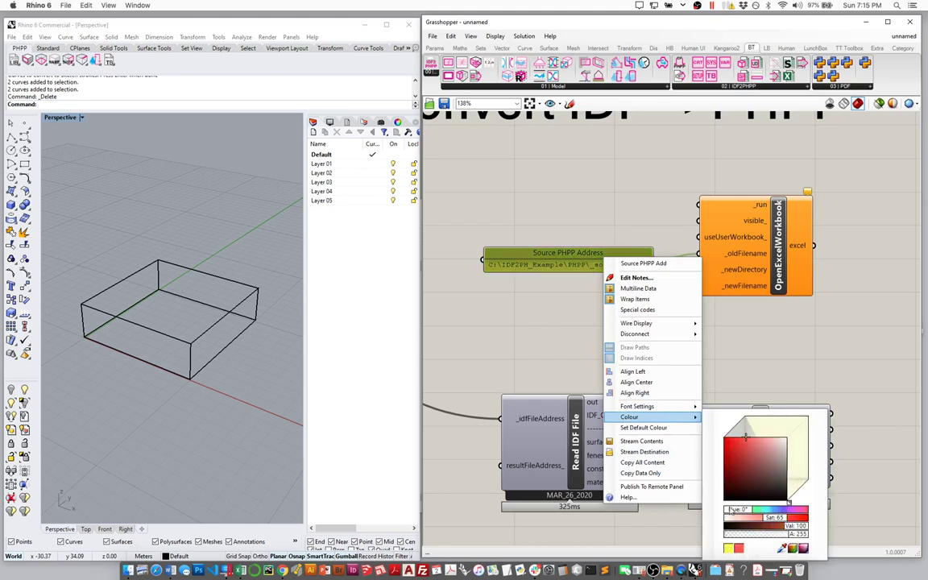
{"action": "left_click", "coordinate": [497, 270]}
{"action": "left_click_drag", "start_coordinate": [578, 241], "coordinate": [574, 230]}
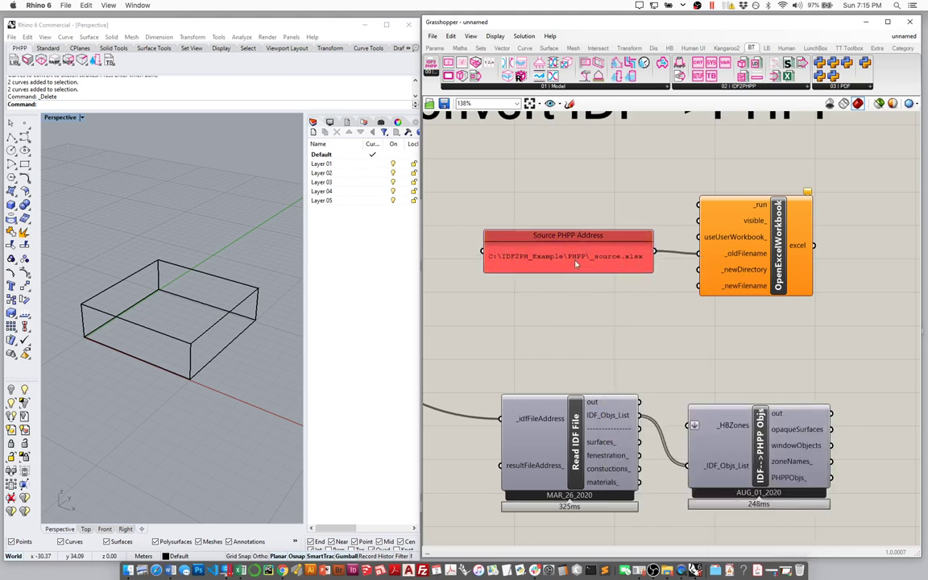
{"action": "right_click", "coordinate": [575, 252]}
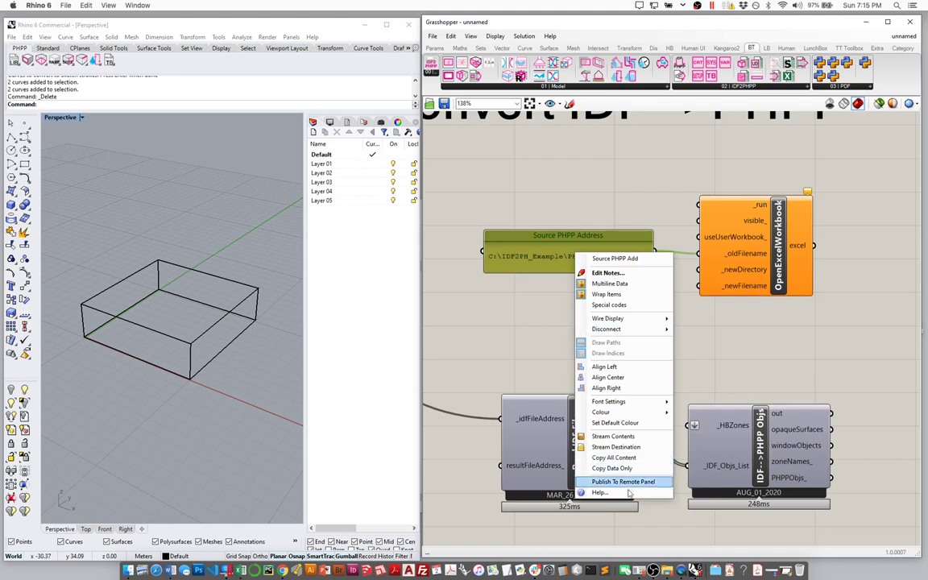
{"action": "mouse_move", "coordinate": [644, 412]}
{"action": "left_click_drag", "start_coordinate": [726, 438], "coordinate": [722, 443]}
{"action": "left_click", "coordinate": [626, 211]}
{"action": "left_click_drag", "start_coordinate": [505, 234], "coordinate": [515, 236]}
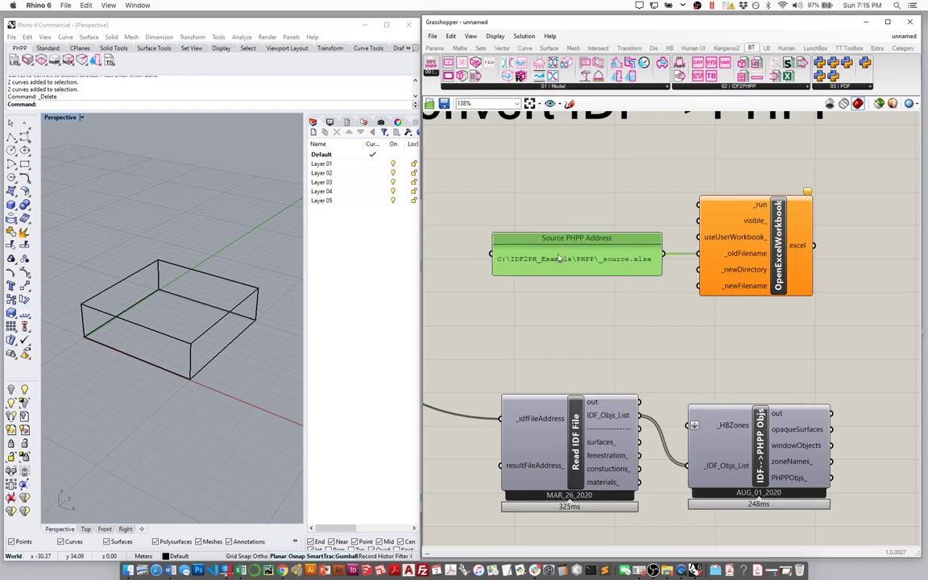
- Duplicate the Source PHPP Address panel directly below the original and name the copy "Working Directory"
{"action": "left_click_drag", "start_coordinate": [563, 263], "coordinate": [576, 297], "text": "alt"}
{"action": "right_click", "coordinate": [575, 297]}
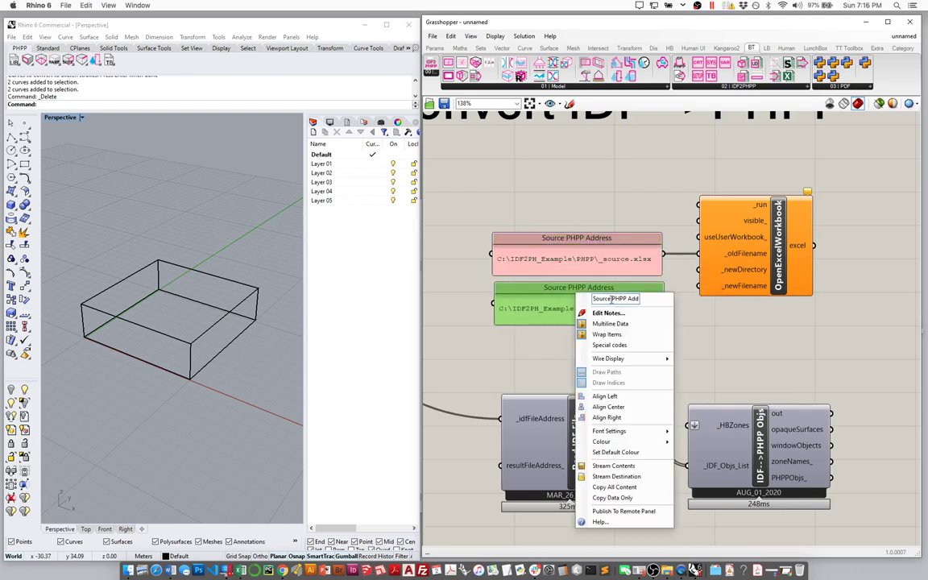
{"action": "type", "text": "W"}
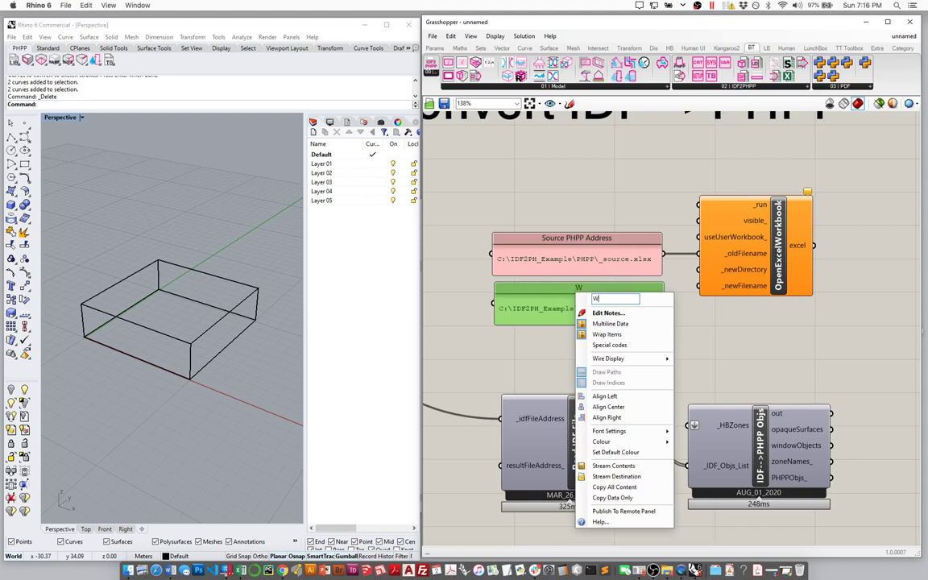
{"action": "type", "text": "orking Diure"}
{"action": "type", "text": "ti"}
{"action": "type", "text": "ory"}
{"action": "key", "text": "Return"}
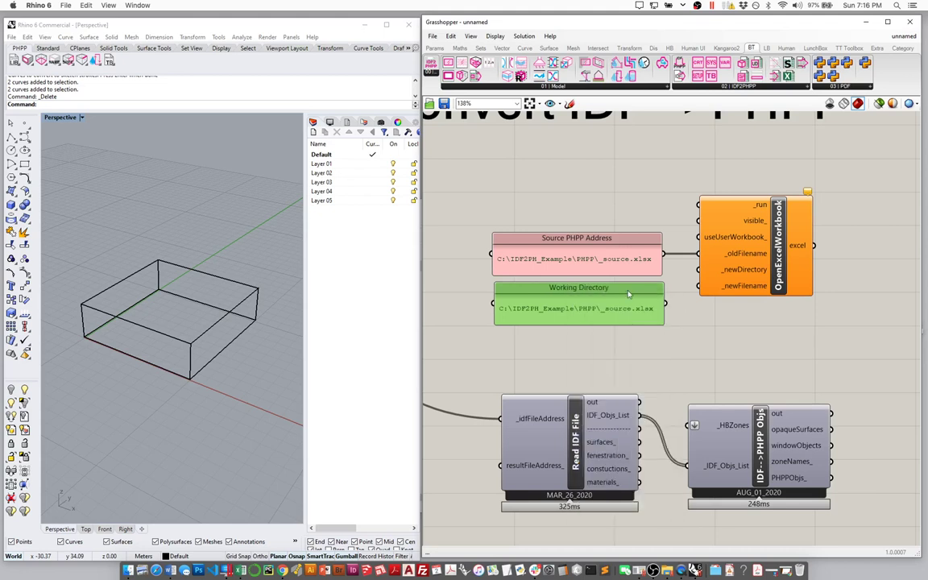
- Shorten the Working Directory panel's text to C:\IDF2PH_Example\PHPP and connect it to OpenExcelWorkbook's _newDirectory input
{"action": "double_click", "coordinate": [574, 308]}
{"action": "left_click", "coordinate": [557, 261]}
{"action": "left_click_drag", "start_coordinate": [557, 261], "coordinate": [514, 262]}
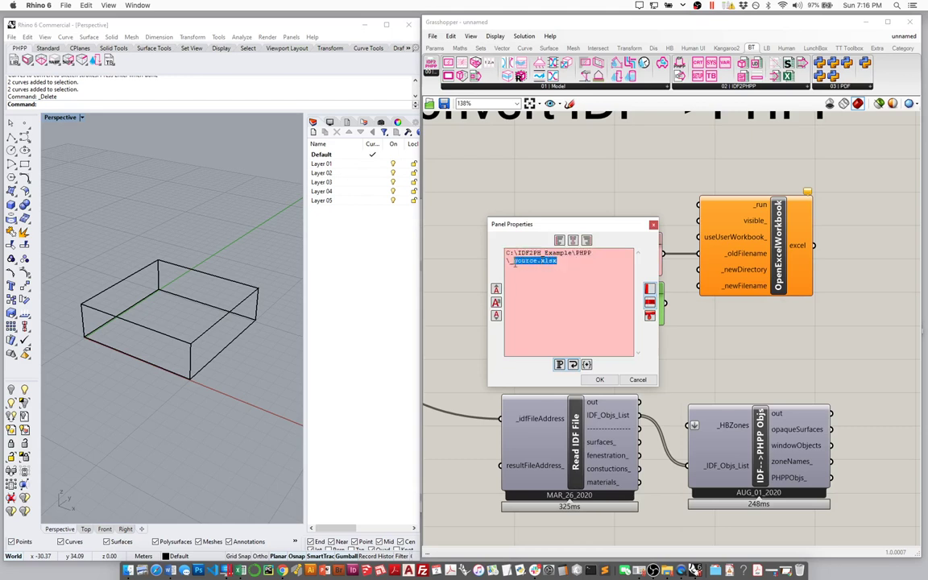
{"action": "left_click", "coordinate": [599, 380]}
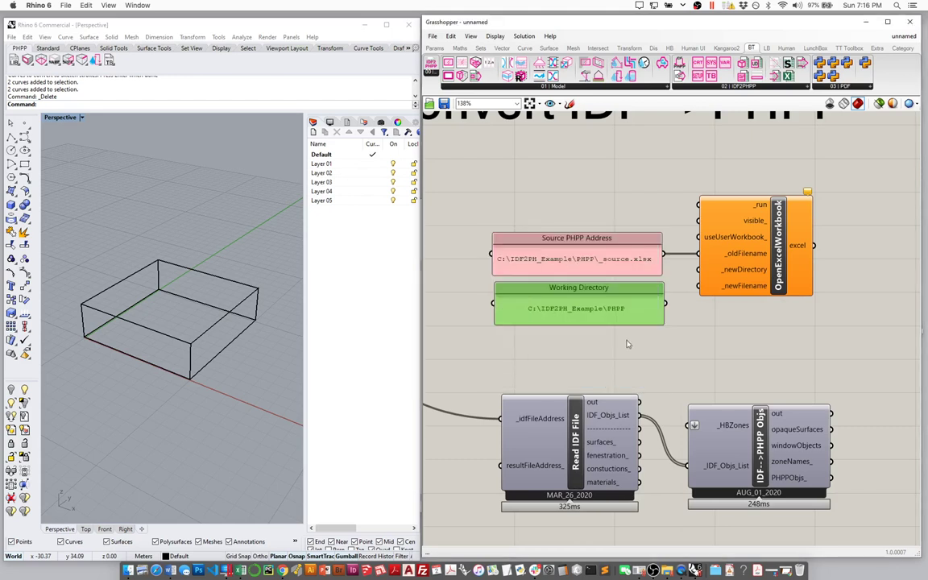
{"action": "left_click_drag", "start_coordinate": [664, 302], "coordinate": [697, 269]}
- Duplicate the Working Directory panel directly below the original and name the copy "Filename"
{"action": "left_click_drag", "start_coordinate": [616, 312], "coordinate": [614, 358], "text": "alt"}
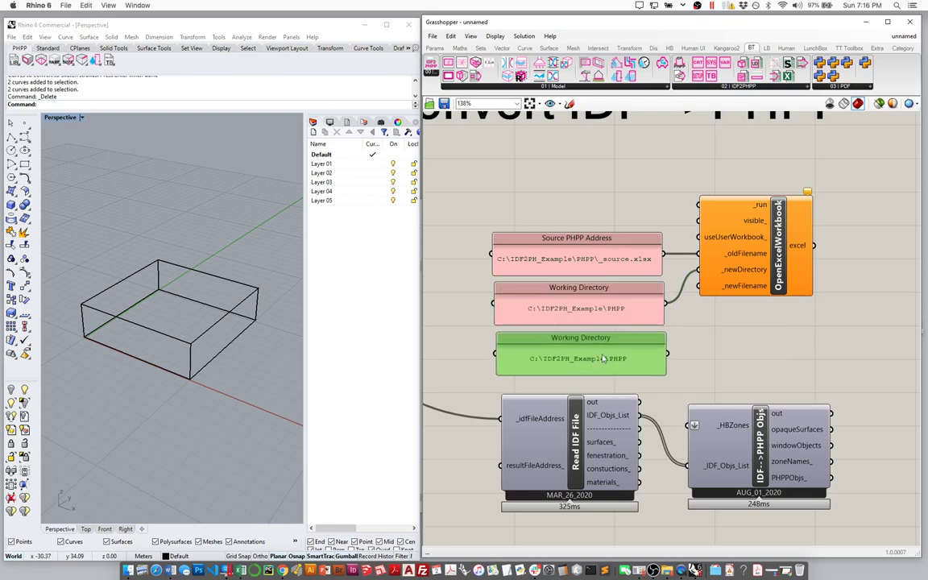
{"action": "right_click", "coordinate": [612, 355]}
{"action": "left_click", "coordinate": [651, 331]}
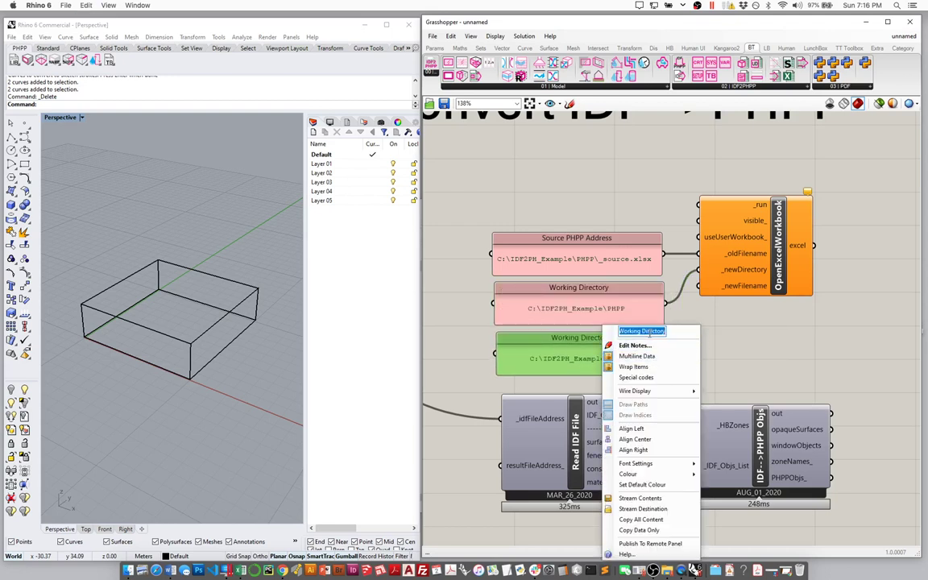
{"action": "type", "text": "Filename"}
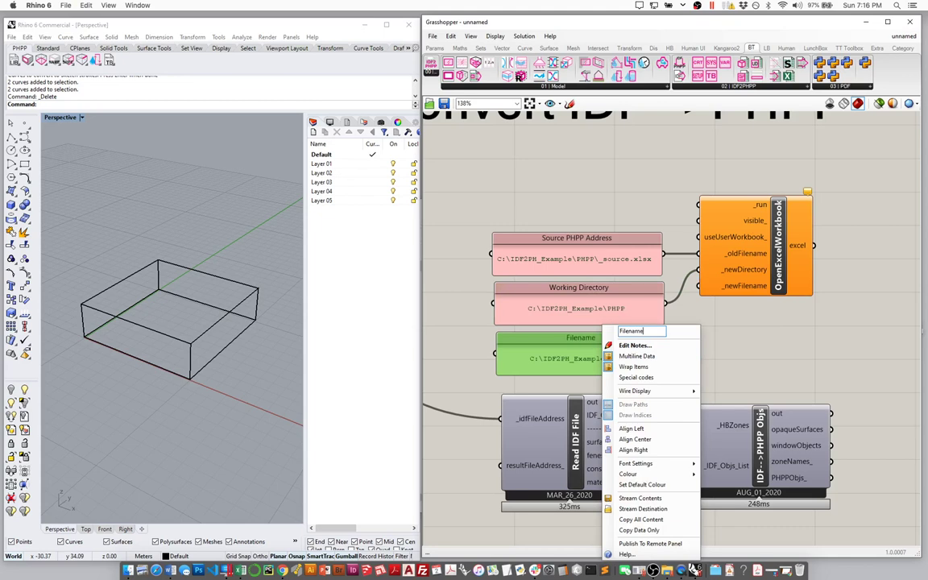
- Set the Filename panel's text to OutputFile_01 and connect it to OpenExcelWorkbook's _newFilename input
{"action": "double_click", "coordinate": [553, 358]}
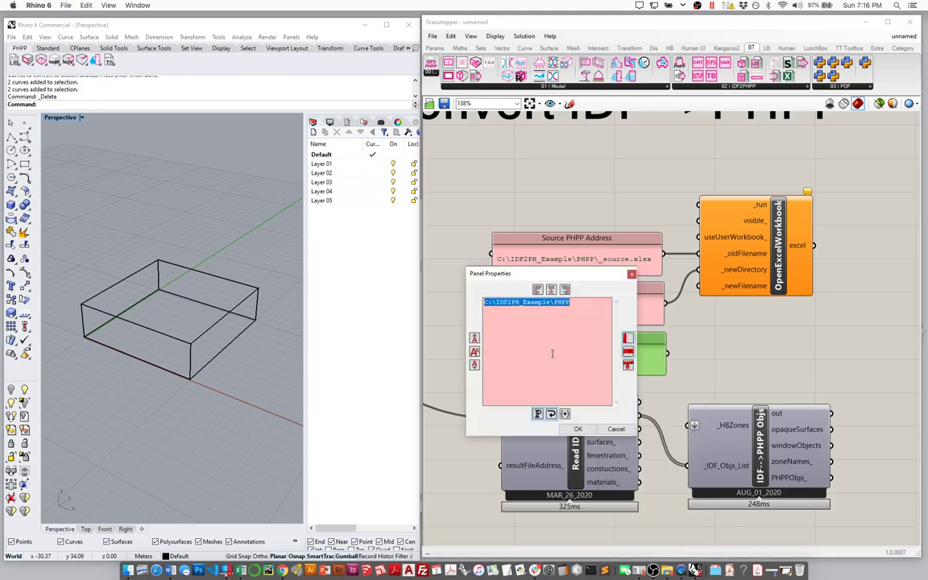
{"action": "type", "text": "Output"}
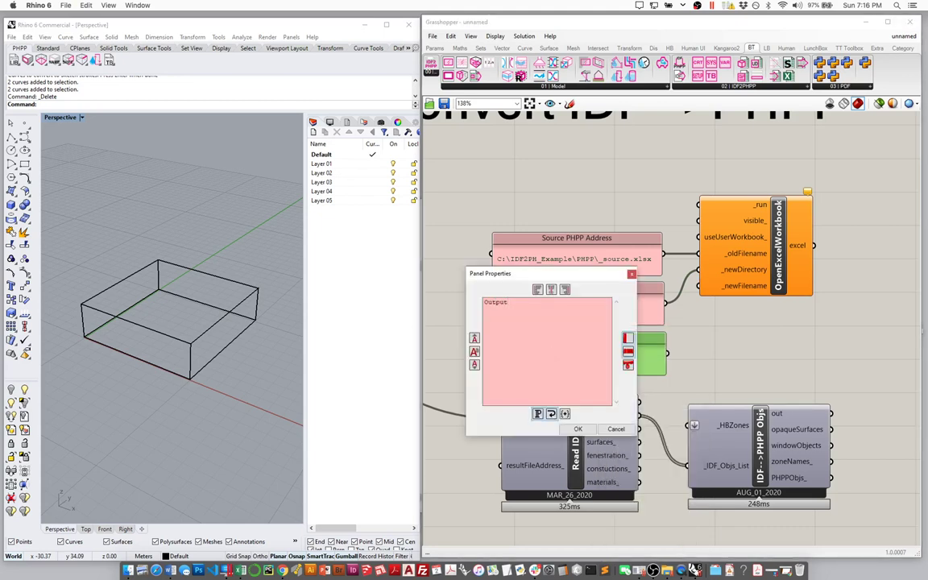
{"action": "type", "text": "File_01"}
{"action": "left_click", "coordinate": [577, 428]}
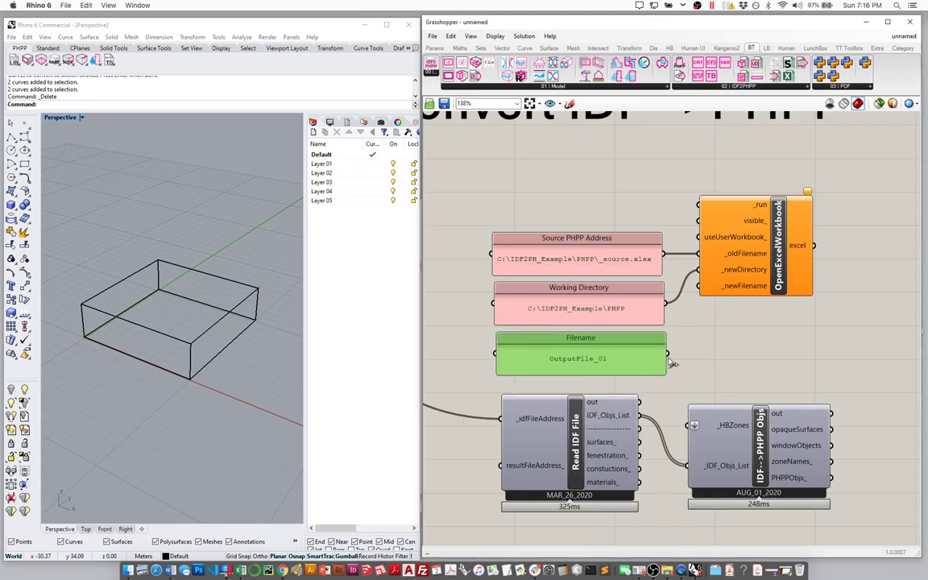
{"action": "left_click_drag", "start_coordinate": [667, 352], "coordinate": [698, 287]}
- Lower the OpenExcelWorkbook component slightly, and shorten the Working Directory and Filename panels so they stack closely
{"action": "left_click_drag", "start_coordinate": [749, 242], "coordinate": [755, 260]}
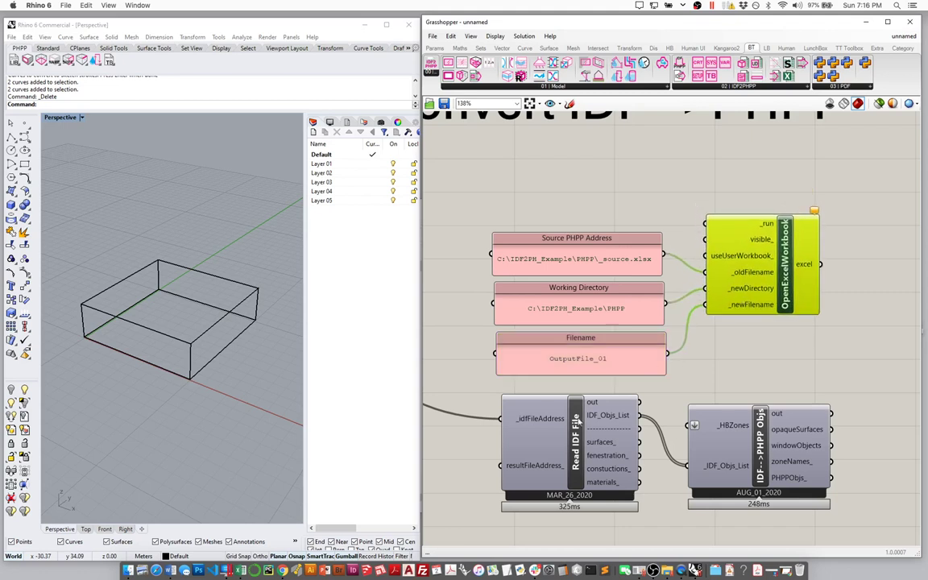
{"action": "left_click_drag", "start_coordinate": [577, 373], "coordinate": [577, 360]}
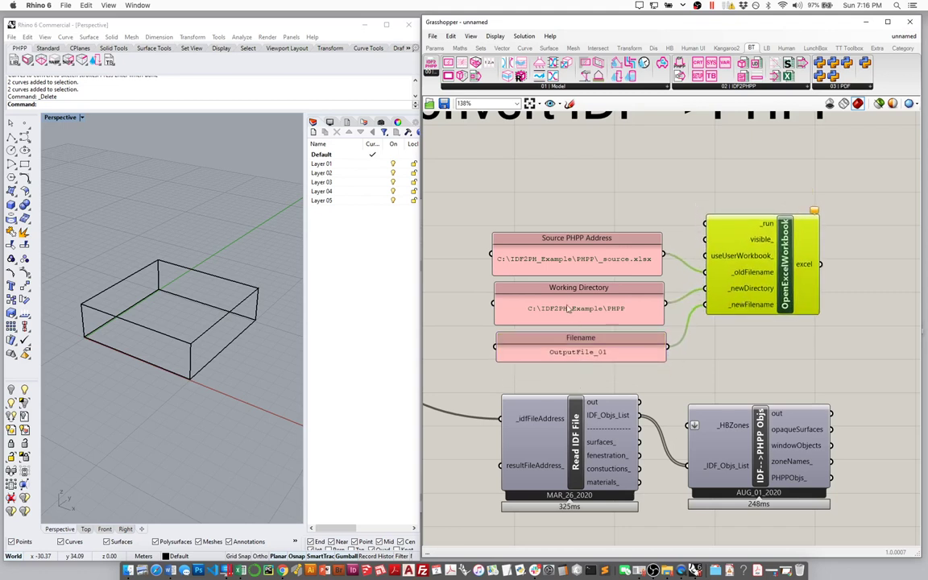
{"action": "mouse_move", "coordinate": [567, 322]}
{"action": "left_mouse_down"}
{"action": "mouse_move", "coordinate": [567, 312]}
{"action": "mouse_move", "coordinate": [568, 326]}
{"action": "left_mouse_up"}
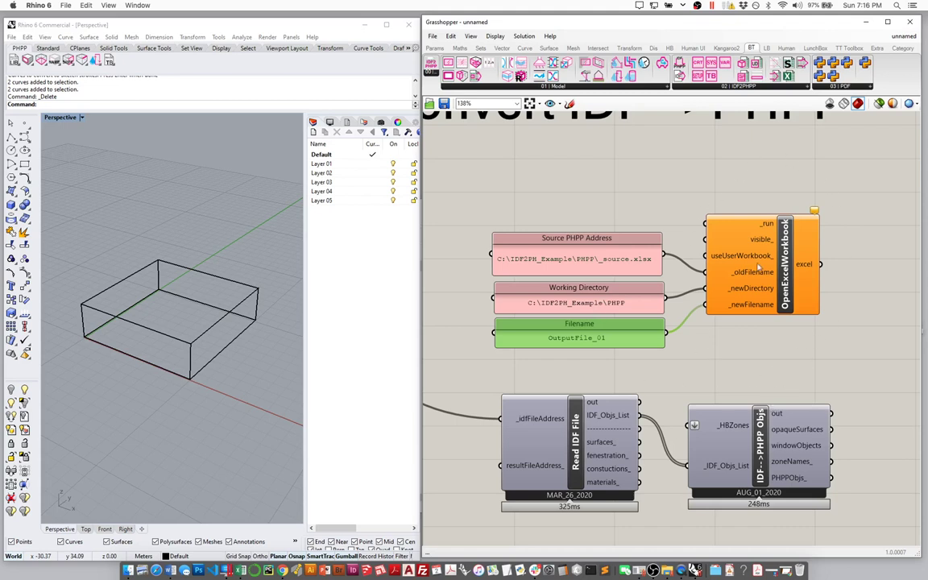
- Add a Boolean Toggle set to True, connect it to OpenExcelWorkbook's _run input and place it just above the Source PHPP Address panel
{"action": "double_click", "coordinate": [609, 179]}
{"action": "type", "text": "toggle"}
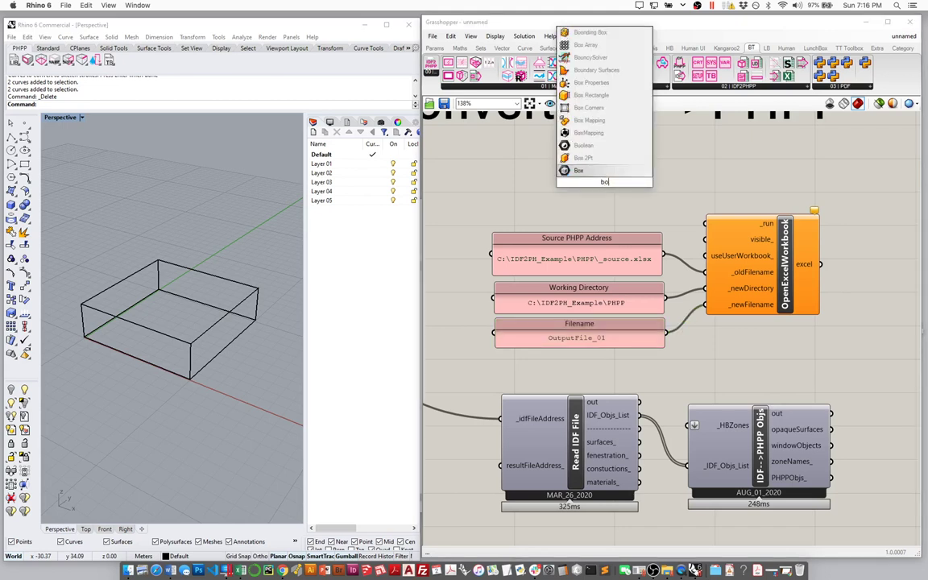
{"action": "key", "text": "Return"}
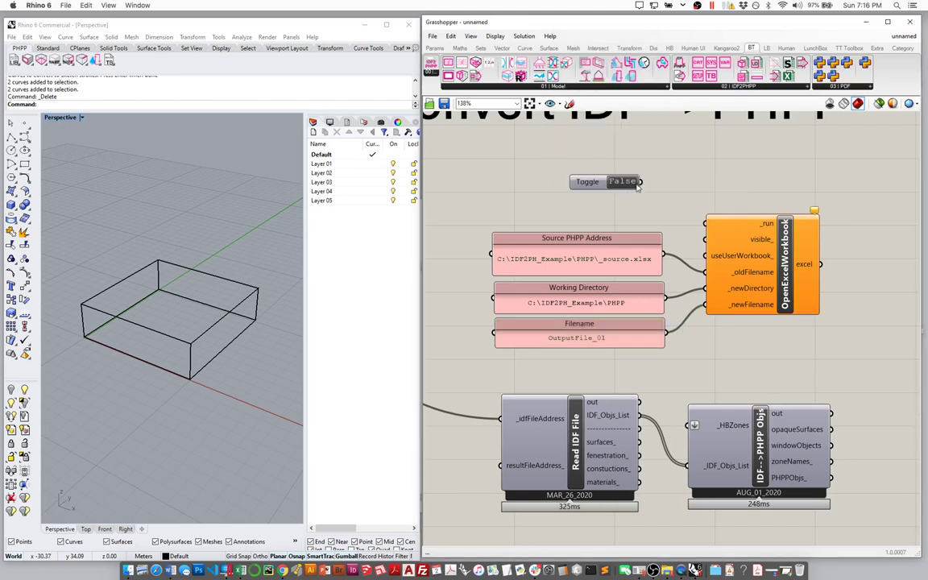
{"action": "double_click", "coordinate": [621, 182]}
{"action": "left_click_drag", "start_coordinate": [640, 182], "coordinate": [706, 225]}
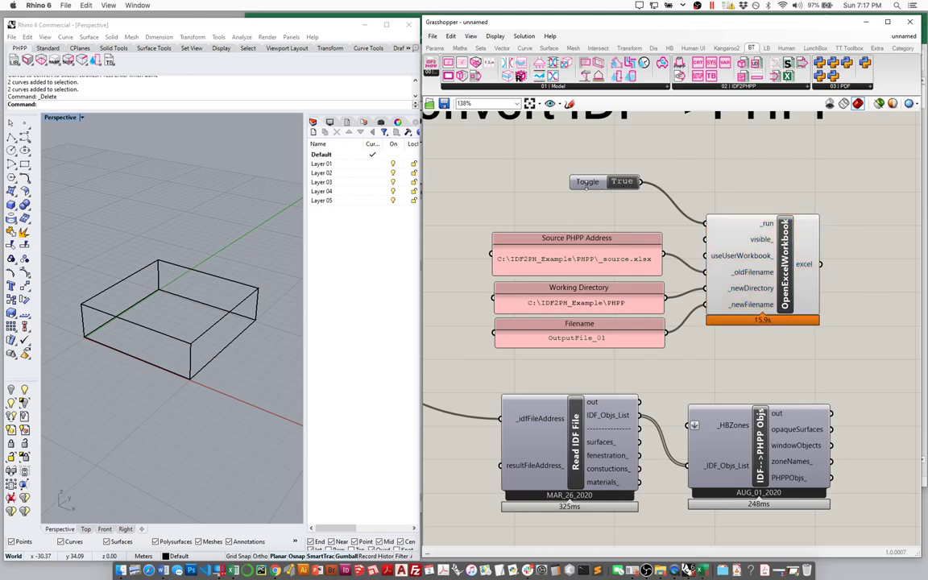
{"action": "left_click_drag", "start_coordinate": [587, 184], "coordinate": [611, 214]}
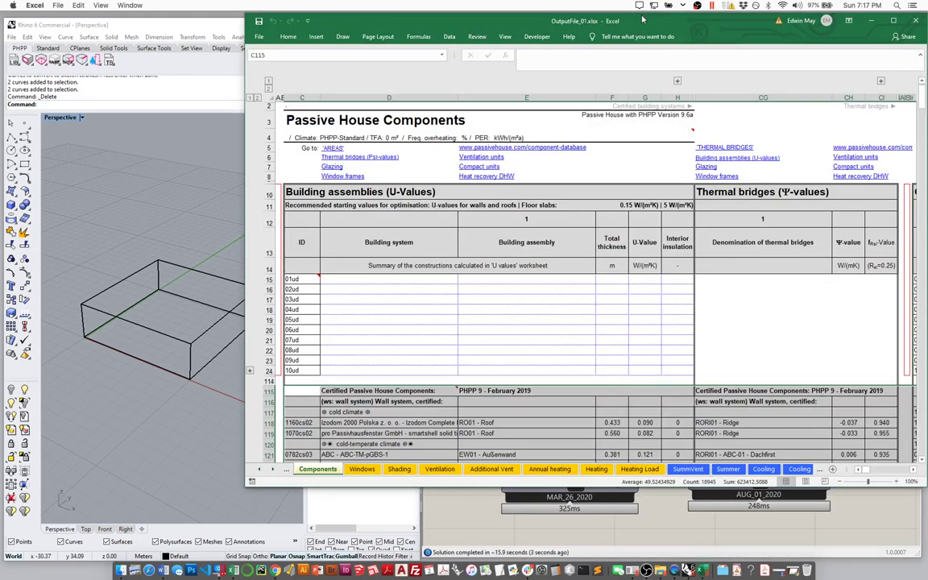
- Switch to OutputFile_01.xlsx in Excel, shrink its window and show the Area input section of the Areas worksheet
{"action": "left_click_drag", "start_coordinate": [665, 30], "coordinate": [643, 31]}
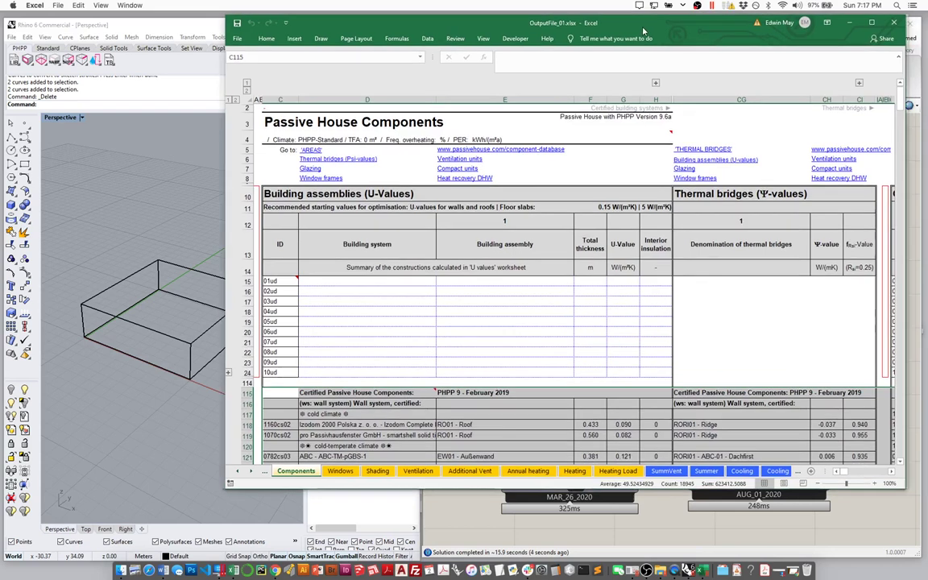
{"action": "left_click", "coordinate": [239, 472]}
{"action": "left_click", "coordinate": [238, 472]}
{"action": "left_click", "coordinate": [238, 472]}
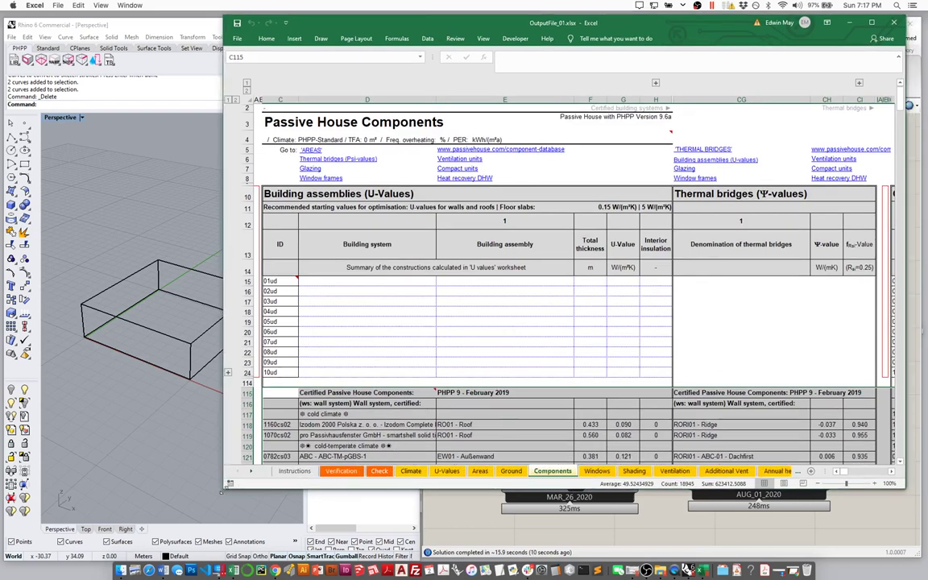
{"action": "left_click_drag", "start_coordinate": [225, 487], "coordinate": [415, 427]}
{"action": "left_click", "coordinate": [670, 409]}
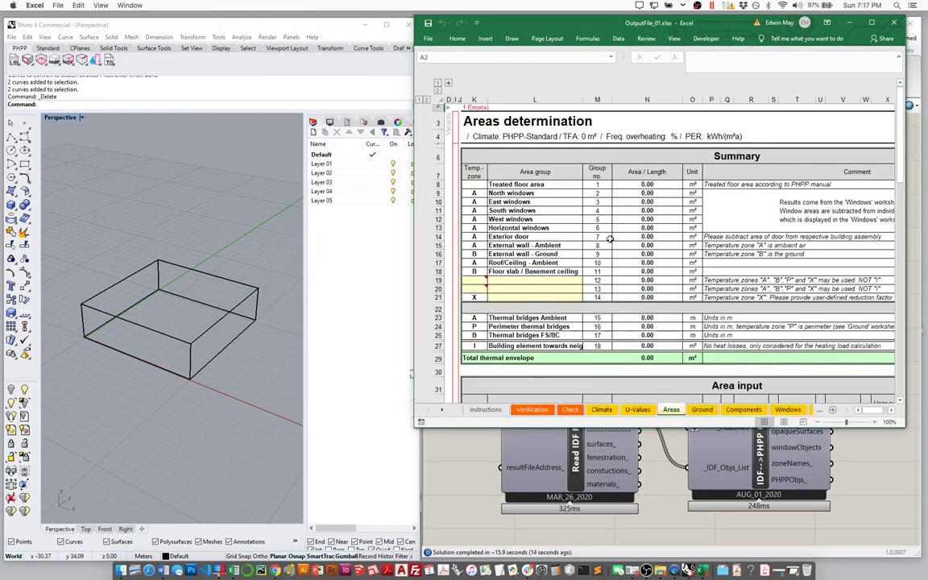
{"action": "scroll", "coordinate": [606, 240], "scroll_direction": "down", "scroll_amount": 3}
{"action": "scroll", "coordinate": [606, 240], "scroll_direction": "down", "scroll_amount": 2}
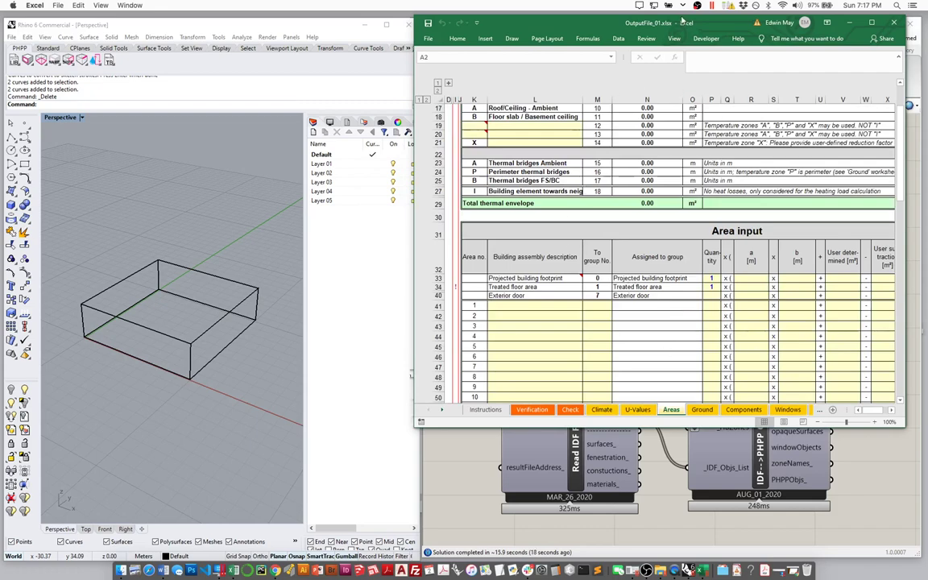
- Arrange the windows so the Areas worksheet shows above a shorter Grasshopper window that is widened over the Rhino viewport
{"action": "mouse_move", "coordinate": [680, 16]}
{"action": "left_mouse_down"}
{"action": "mouse_move", "coordinate": [680, 29]}
{"action": "mouse_move", "coordinate": [694, 25]}
{"action": "left_mouse_up"}
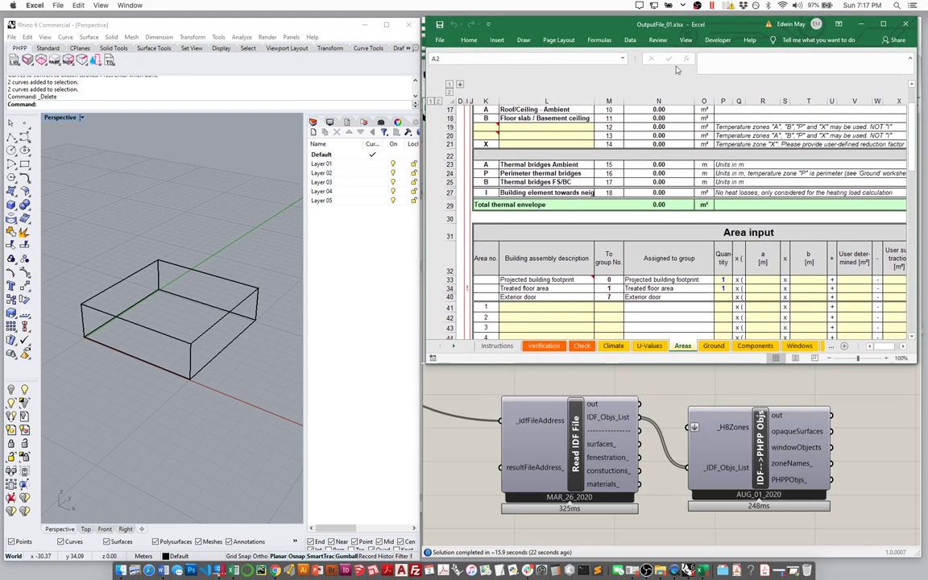
{"action": "left_click", "coordinate": [683, 427]}
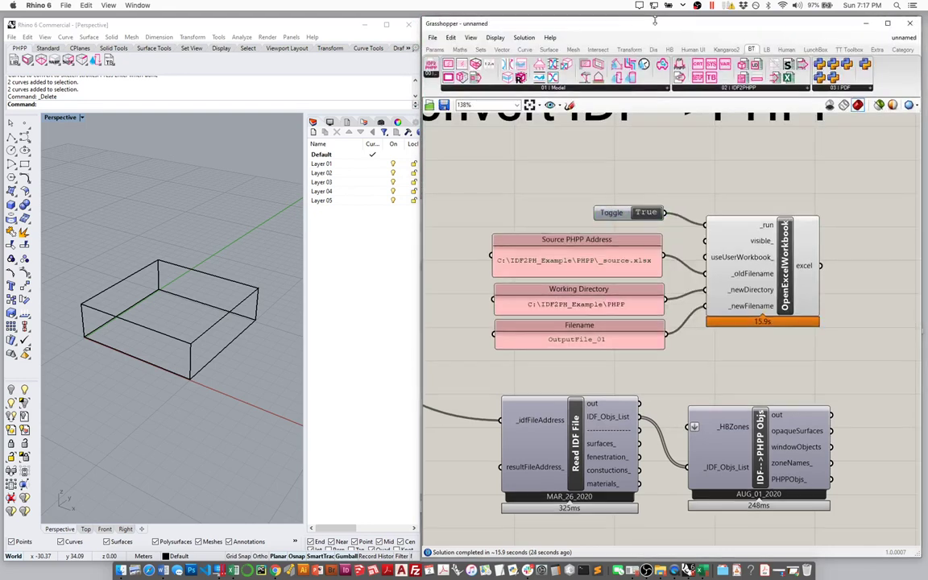
{"action": "left_click_drag", "start_coordinate": [675, 14], "coordinate": [675, 292]}
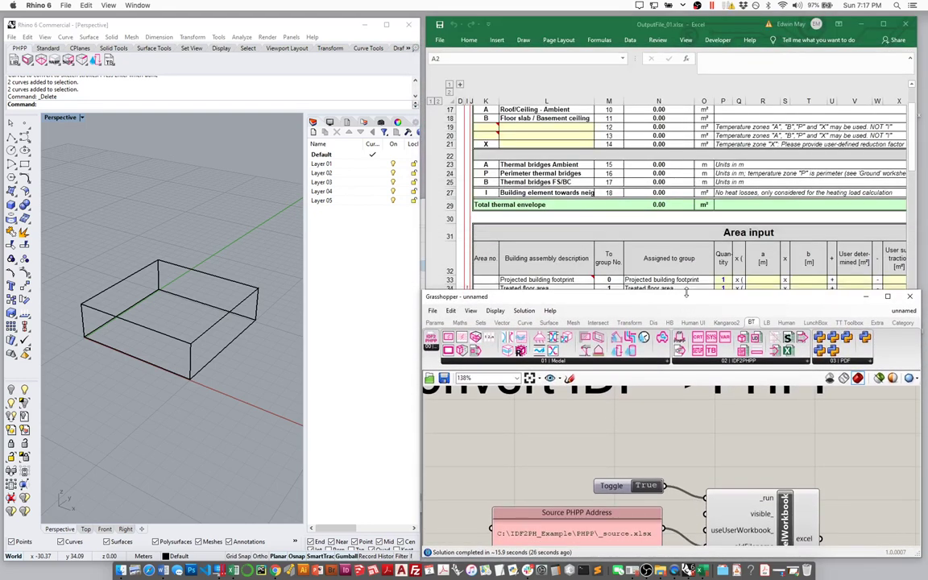
{"action": "scroll", "coordinate": [658, 209], "scroll_direction": "down", "scroll_amount": 3}
{"action": "scroll", "coordinate": [592, 447], "scroll_direction": "down", "scroll_amount": 5}
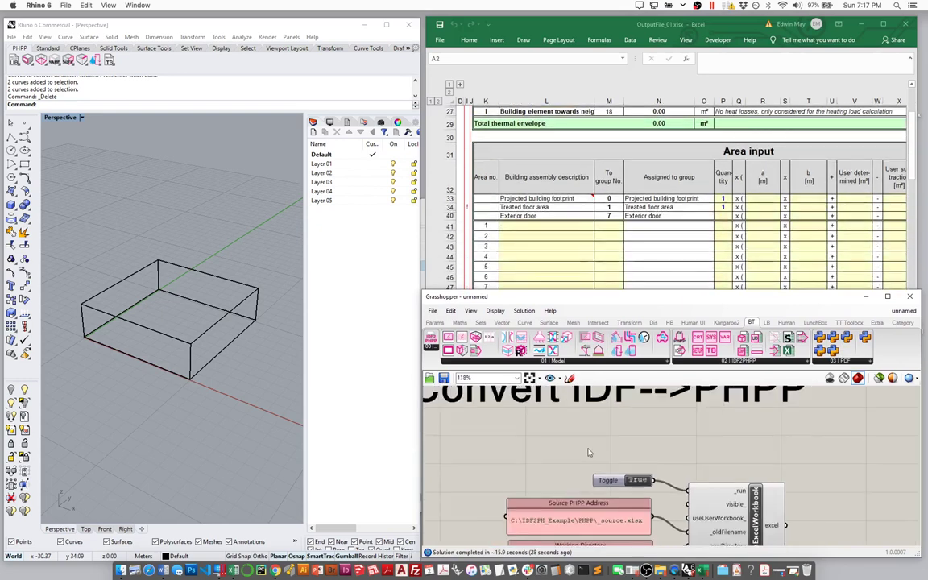
{"action": "scroll", "coordinate": [598, 454], "scroll_direction": "up", "scroll_amount": 5}
{"action": "scroll", "coordinate": [644, 475], "scroll_direction": "down", "scroll_amount": 2}
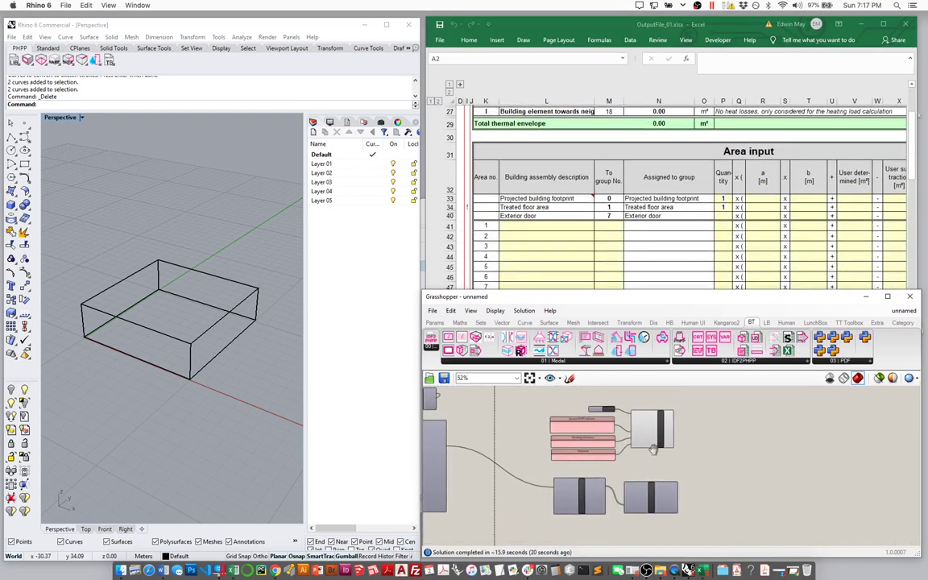
{"action": "left_click_drag", "start_coordinate": [418, 287], "coordinate": [220, 256]}
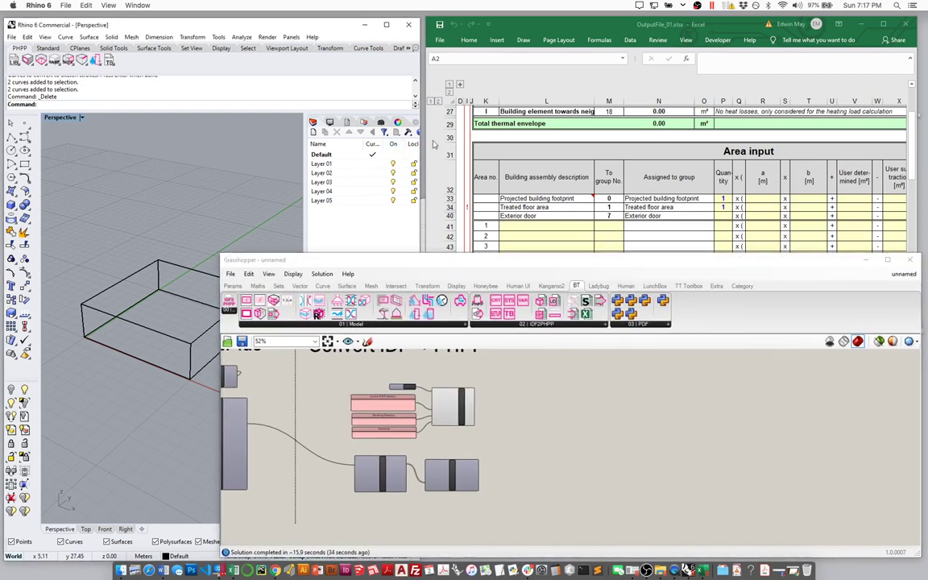
{"action": "scroll", "coordinate": [663, 207], "scroll_direction": "down", "scroll_amount": 2}
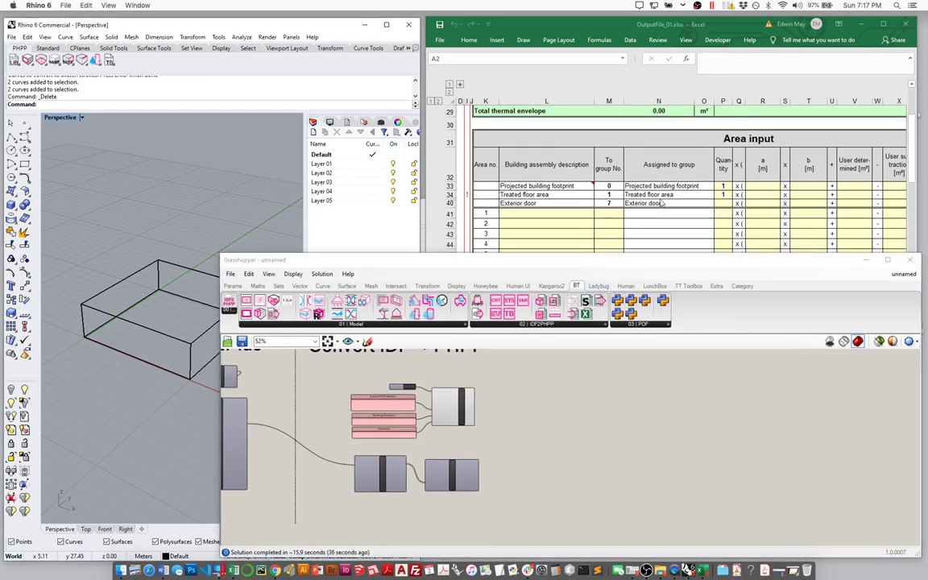
- Inspect OpenExcelWorkbook's excel output in a widened temporary panel, and delete that panel
{"action": "scroll", "coordinate": [452, 459], "scroll_direction": "up", "scroll_amount": 3}
{"action": "right_click_drag", "start_coordinate": [459, 428], "coordinate": [462, 461]}
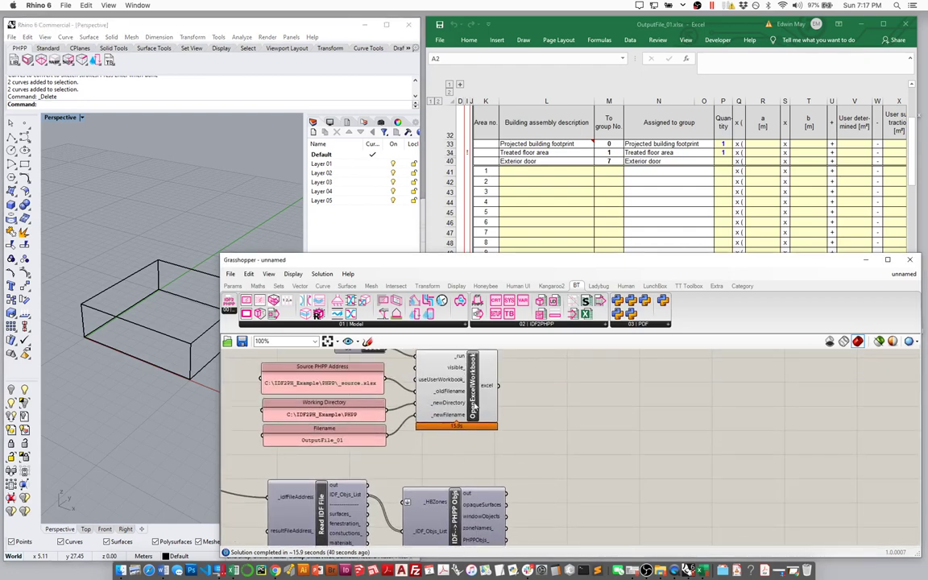
{"action": "left_click_drag", "start_coordinate": [475, 406], "coordinate": [479, 407]}
{"action": "double_click", "coordinate": [548, 383]}
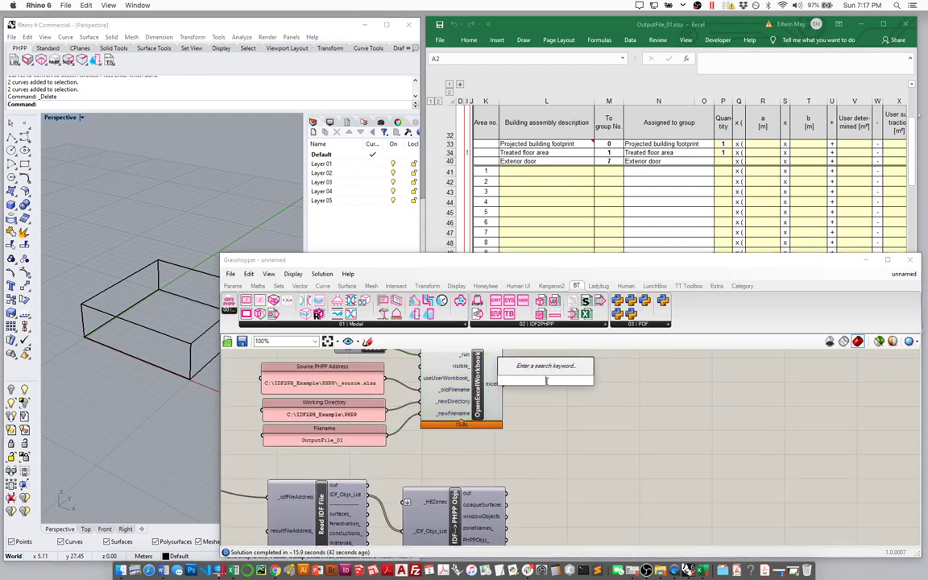
{"action": "type", "text": "panel"}
{"action": "key", "text": "Return"}
{"action": "left_click_drag", "start_coordinate": [508, 391], "coordinate": [532, 385]}
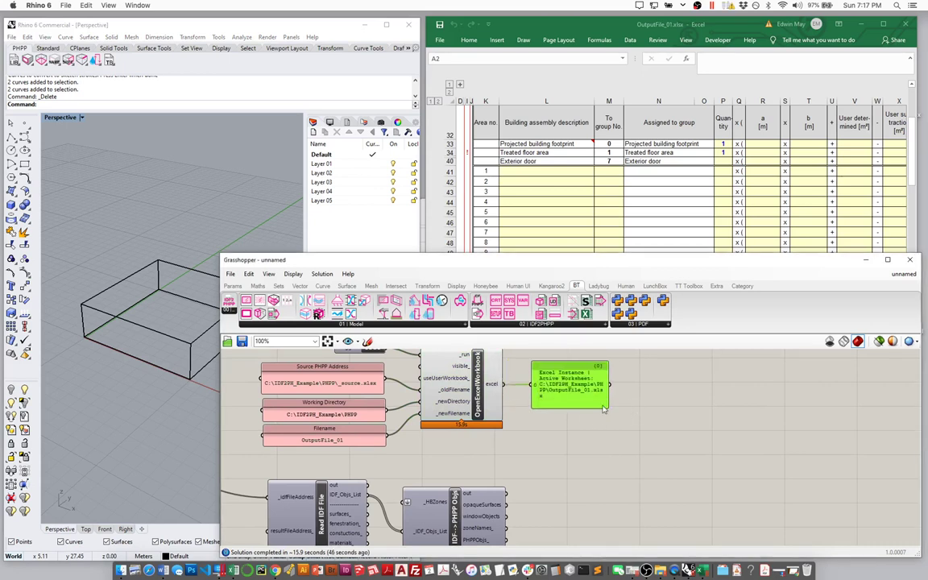
{"action": "left_click_drag", "start_coordinate": [610, 408], "coordinate": [725, 412]}
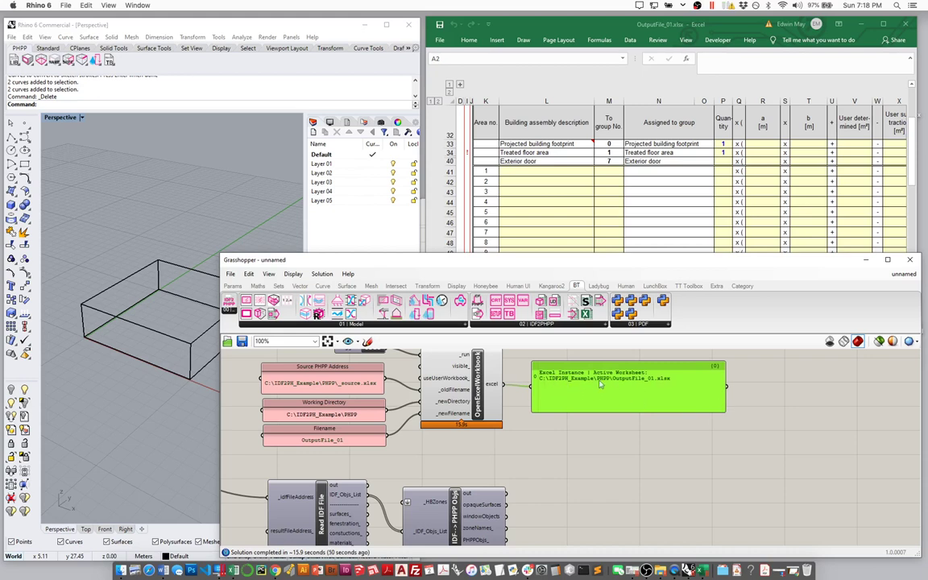
{"action": "key", "text": "Delete"}
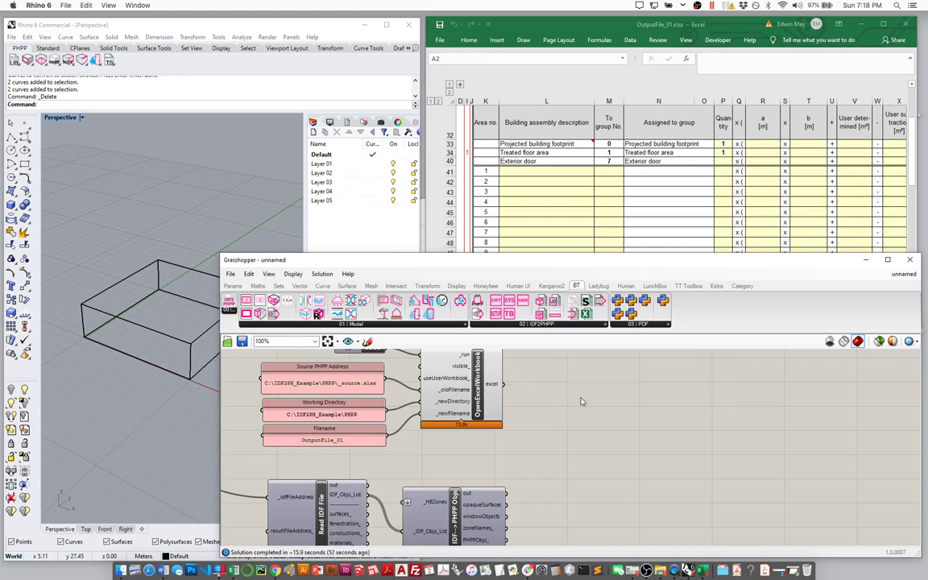
- Place a WriteExcelWorkbook component beside OpenExcelWorkbook and connect the excel output to its _excel input
{"action": "scroll", "coordinate": [551, 467], "scroll_direction": "down", "scroll_amount": 2}
{"action": "left_click_drag", "start_coordinate": [571, 254], "coordinate": [572, 193]}
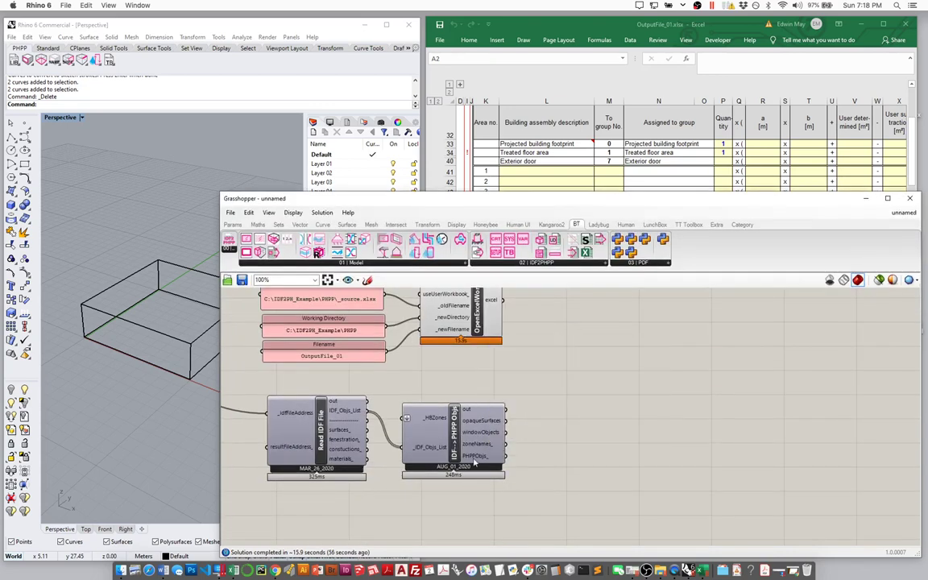
{"action": "right_click_drag", "start_coordinate": [555, 319], "coordinate": [560, 360]}
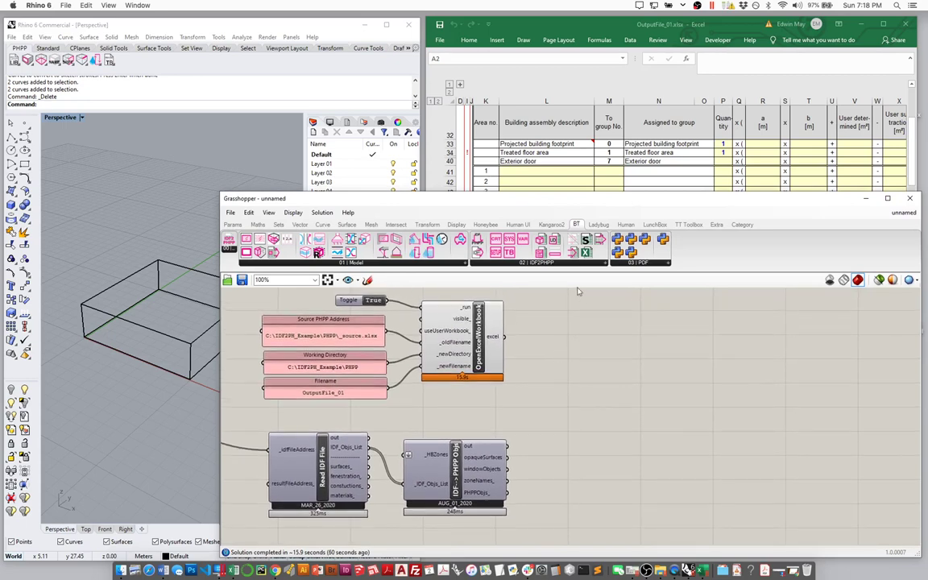
{"action": "left_click_drag", "start_coordinate": [572, 252], "coordinate": [573, 407]}
{"action": "scroll", "coordinate": [513, 352], "scroll_direction": "up", "scroll_amount": 1}
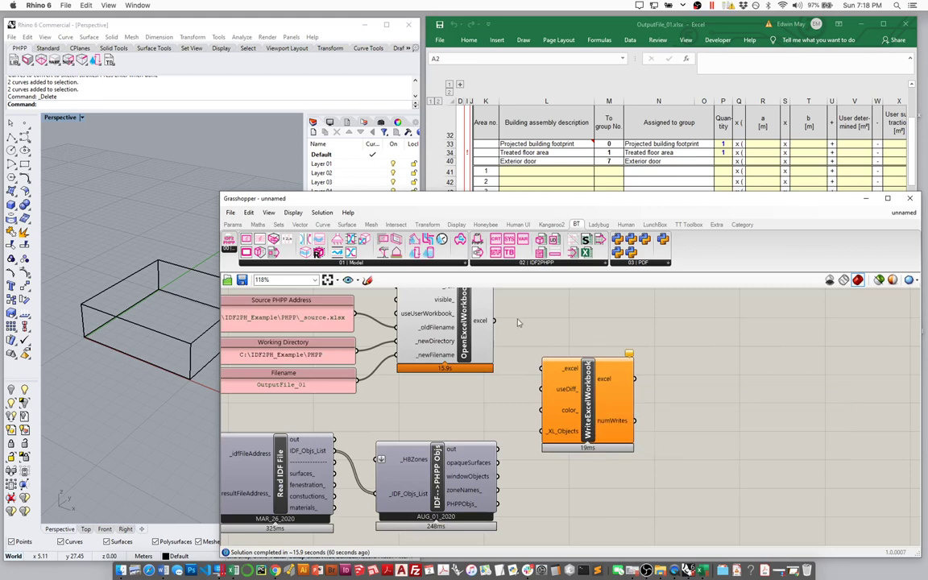
{"action": "mouse_move", "coordinate": [494, 321]}
{"action": "left_mouse_down"}
{"action": "mouse_move", "coordinate": [528, 320]}
{"action": "mouse_move", "coordinate": [544, 374]}
{"action": "left_mouse_up"}
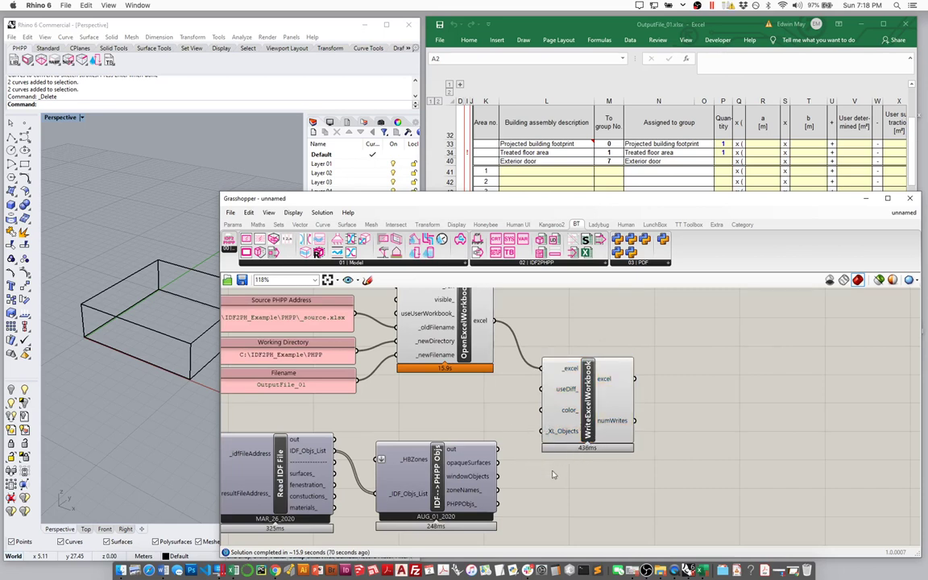
{"action": "left_click_drag", "start_coordinate": [587, 441], "coordinate": [622, 440]}
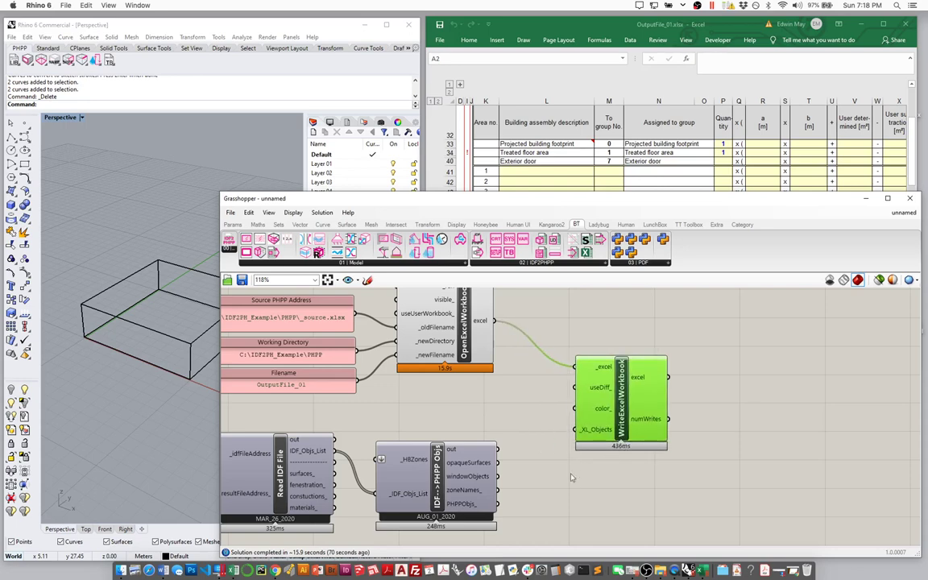
- Place a temporary panel beside IDF-->PHPP Objs, connect the PHPPObjs_ output to it and enlarge it
{"action": "right_click_drag", "start_coordinate": [571, 477], "coordinate": [552, 422]}
{"action": "double_click", "coordinate": [530, 459]}
{"action": "type", "text": "panel"}
{"action": "key", "text": "Return"}
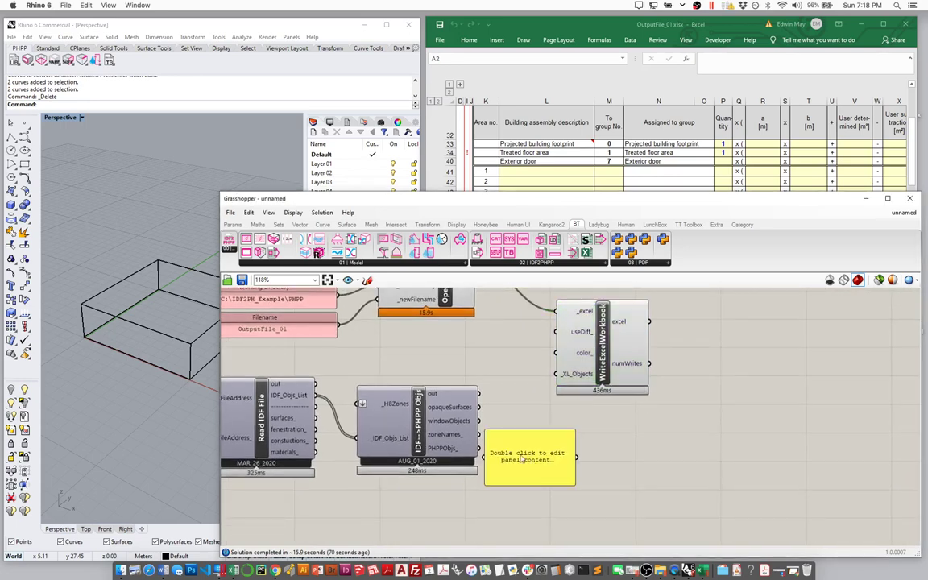
{"action": "left_click_drag", "start_coordinate": [522, 458], "coordinate": [540, 458]}
{"action": "left_click_drag", "start_coordinate": [478, 447], "coordinate": [504, 457]}
{"action": "right_click_drag", "start_coordinate": [626, 504], "coordinate": [586, 460]}
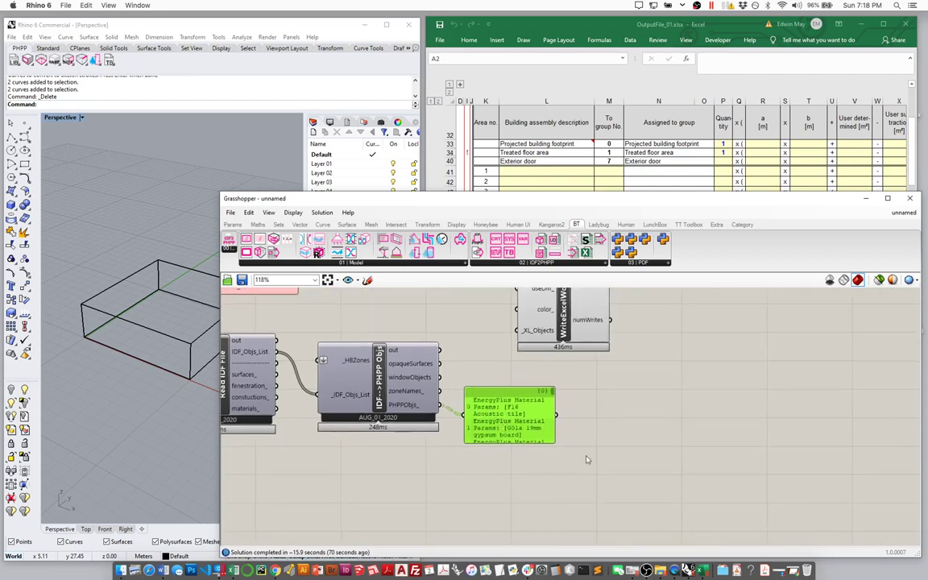
{"action": "left_click_drag", "start_coordinate": [555, 443], "coordinate": [739, 517]}
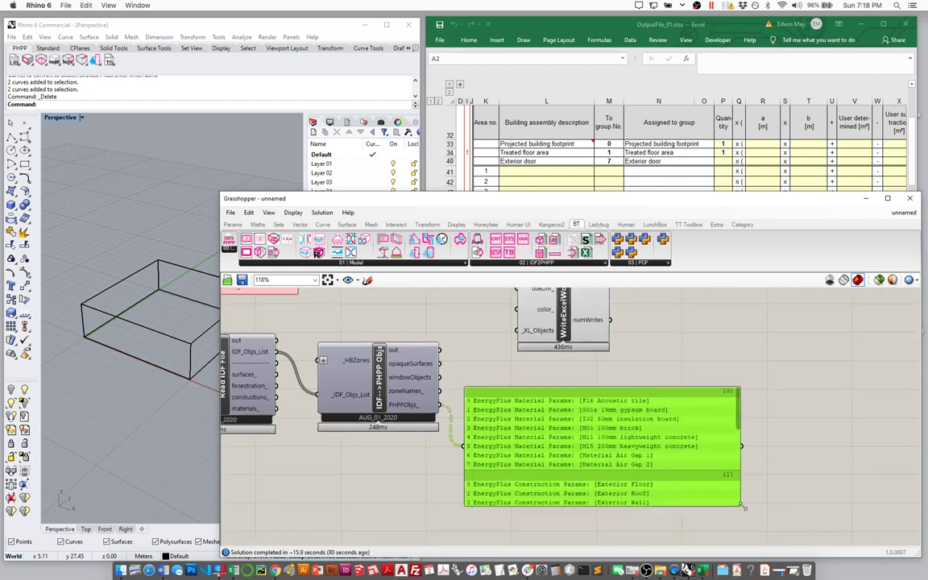
- Read the PHPP objects in the panel, compare them with the Areas worksheet in Excel, and select the panel for removal
{"action": "left_click_drag", "start_coordinate": [730, 429], "coordinate": [736, 510]}
{"action": "scroll", "coordinate": [600, 461], "scroll_direction": "up", "scroll_amount": 10}
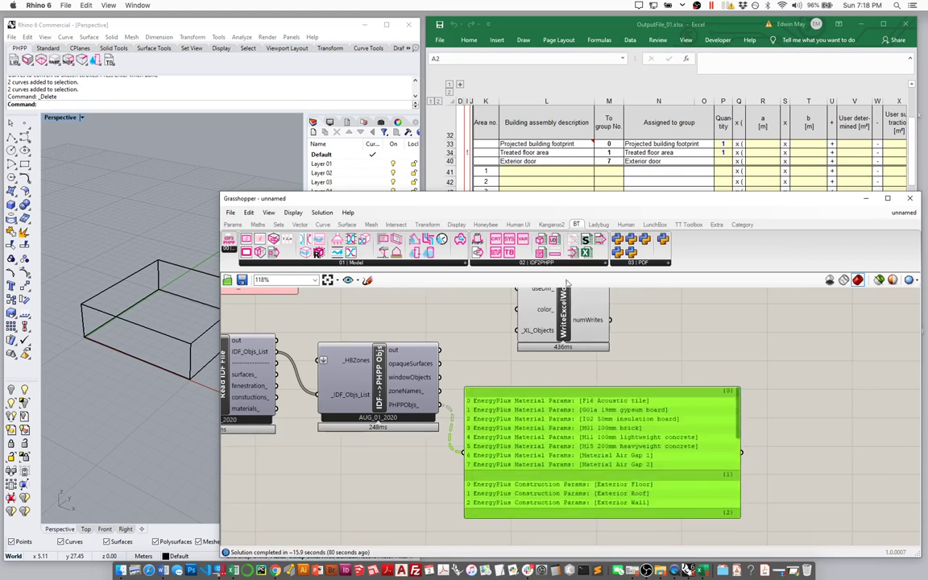
{"action": "left_click", "coordinate": [579, 176]}
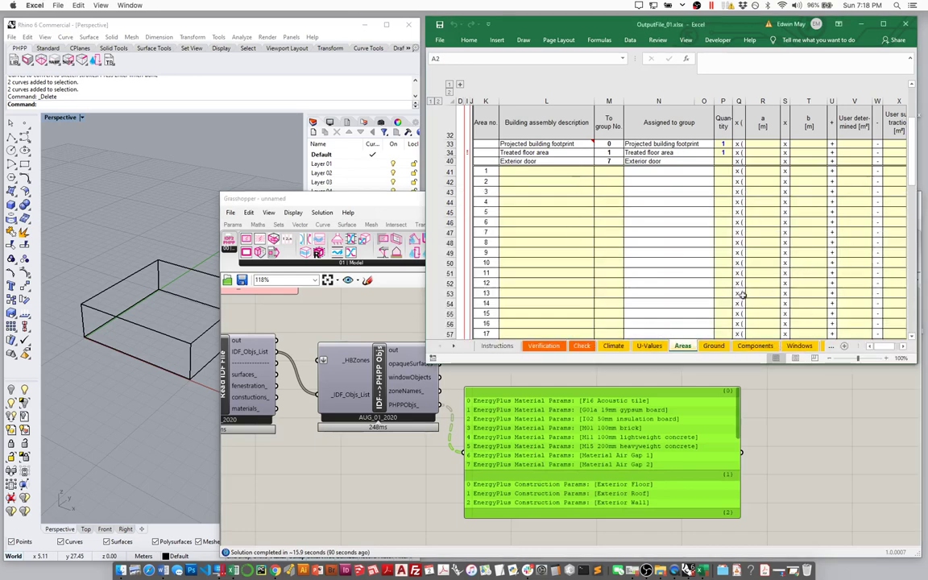
{"action": "left_click", "coordinate": [757, 395]}
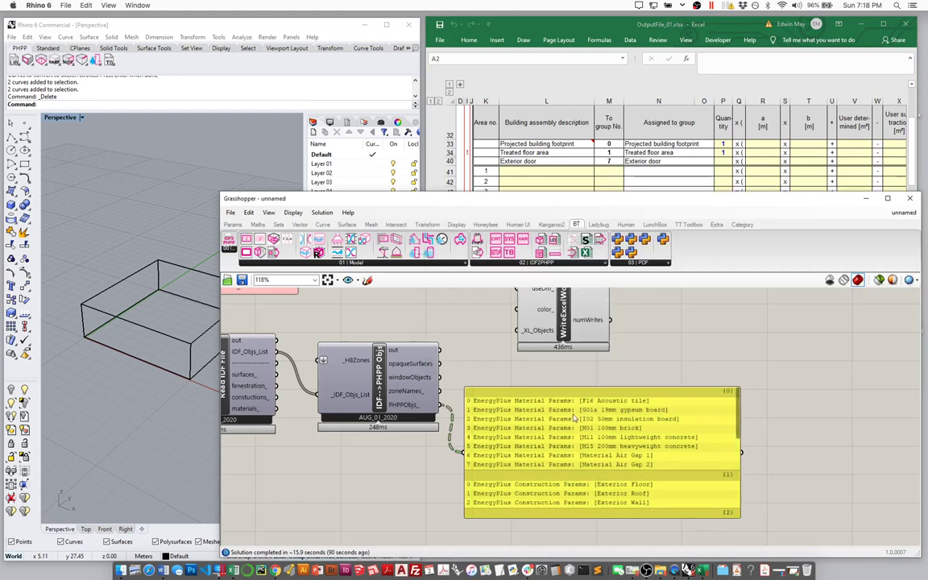
{"action": "left_click", "coordinate": [558, 419]}
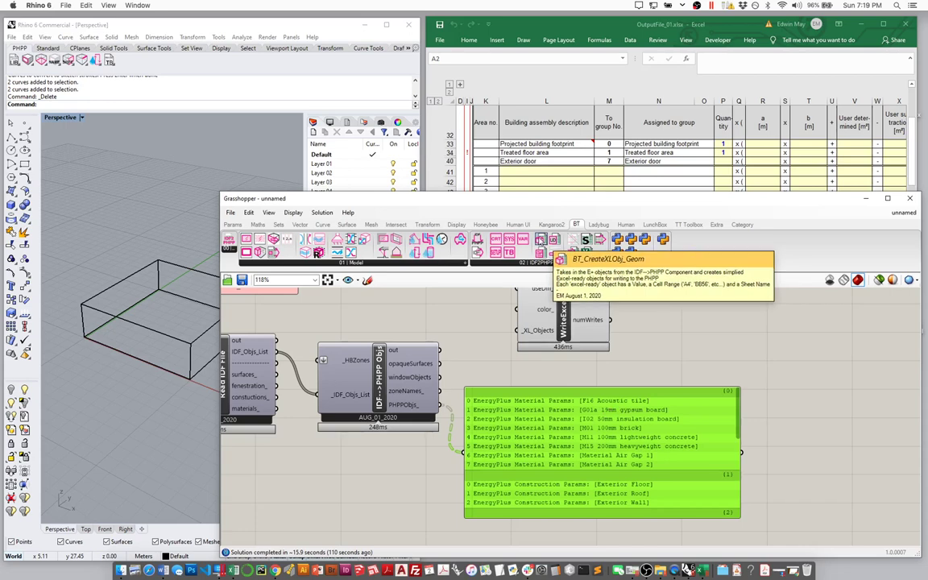
- Place a Create Excel Obj - Geom component beside IDF-->PHPP Objs and connect PHPPObjs_ to its _PHPPObjs input
{"action": "left_click_drag", "start_coordinate": [541, 241], "coordinate": [530, 481]}
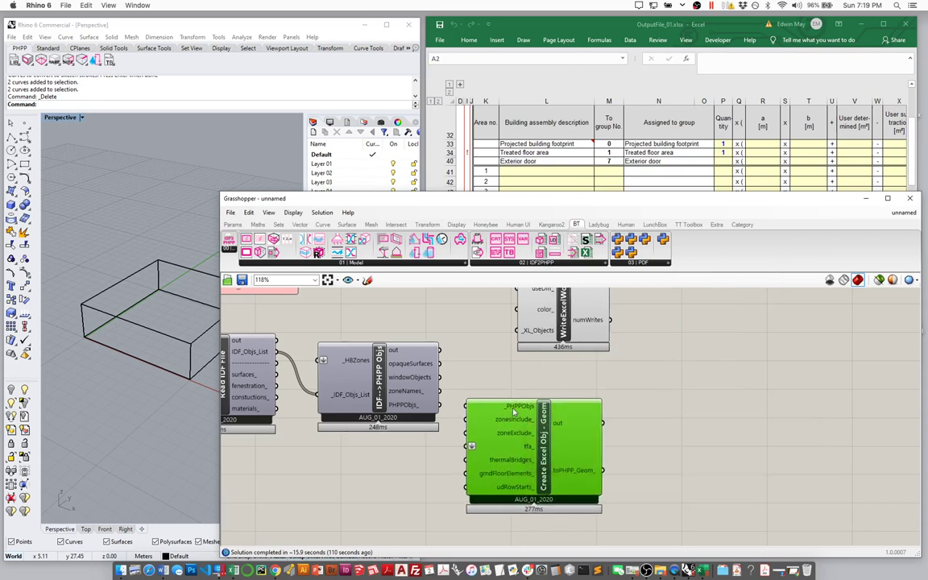
{"action": "mouse_move", "coordinate": [405, 411]}
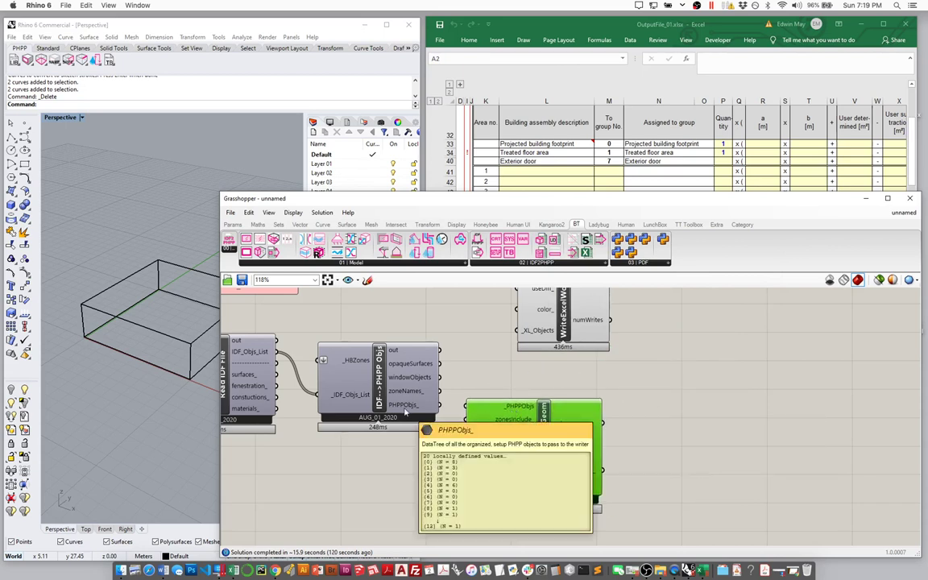
{"action": "left_click_drag", "start_coordinate": [438, 405], "coordinate": [469, 409]}
{"action": "left_click_drag", "start_coordinate": [544, 418], "coordinate": [538, 417]}
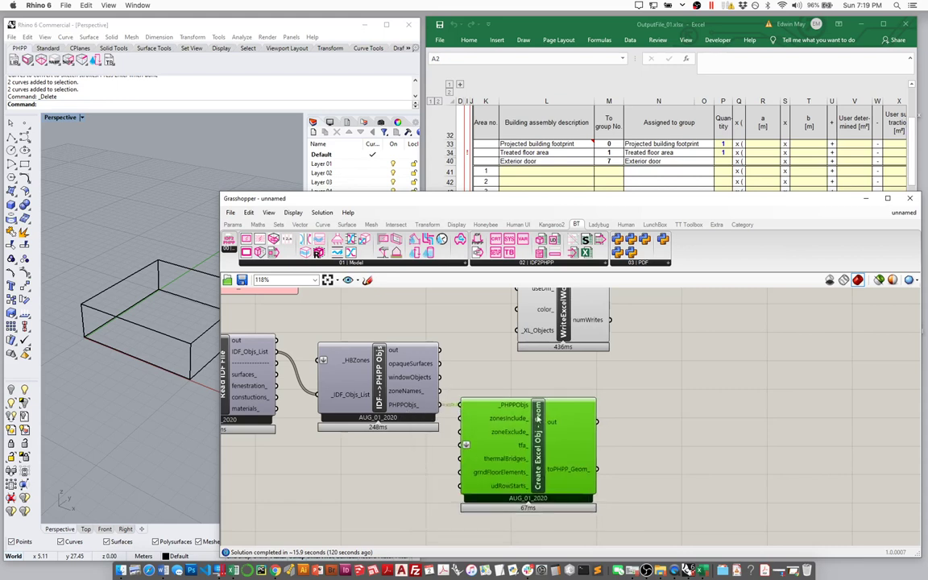
- Place a temporary panel beside Create Excel Obj - Geom, connect the toPHPP_Geom_ output to it and enlarge it
{"action": "right_click_drag", "start_coordinate": [580, 451], "coordinate": [518, 431]}
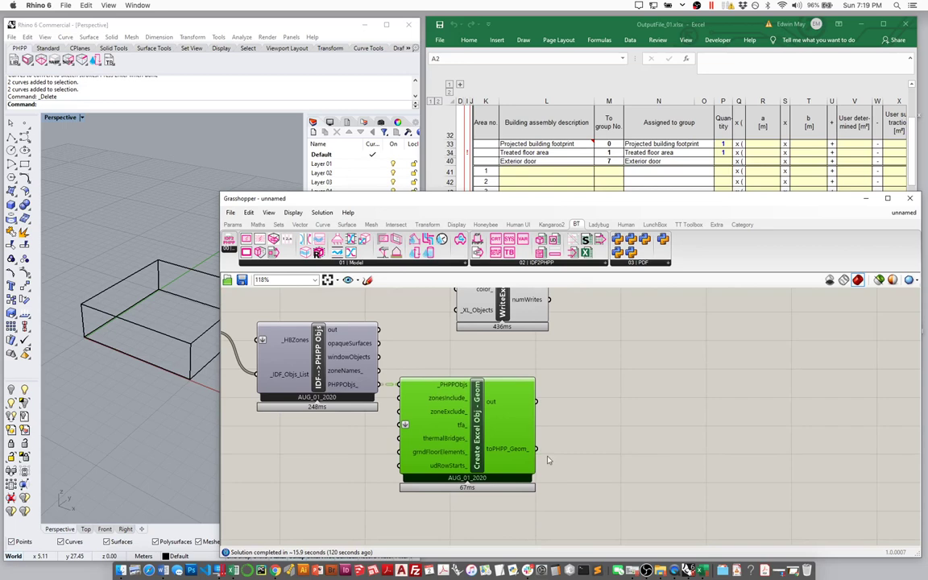
{"action": "double_click", "coordinate": [605, 469]}
{"action": "type", "text": "panel"}
{"action": "key", "text": "Return"}
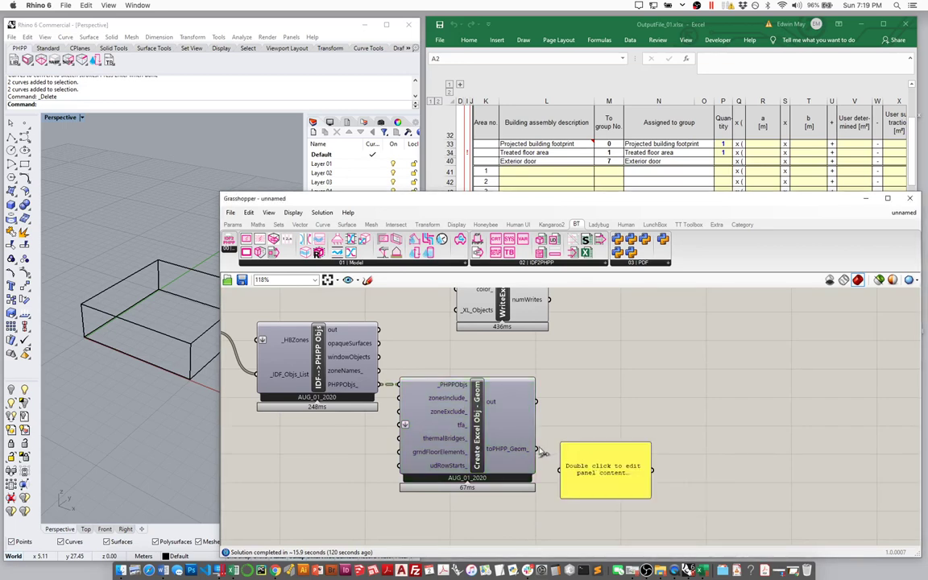
{"action": "left_click_drag", "start_coordinate": [536, 448], "coordinate": [561, 470]}
{"action": "right_click_drag", "start_coordinate": [638, 475], "coordinate": [545, 373]}
{"action": "left_click_drag", "start_coordinate": [556, 400], "coordinate": [885, 527]}
{"action": "scroll", "coordinate": [561, 365], "scroll_direction": "up", "scroll_amount": 3}
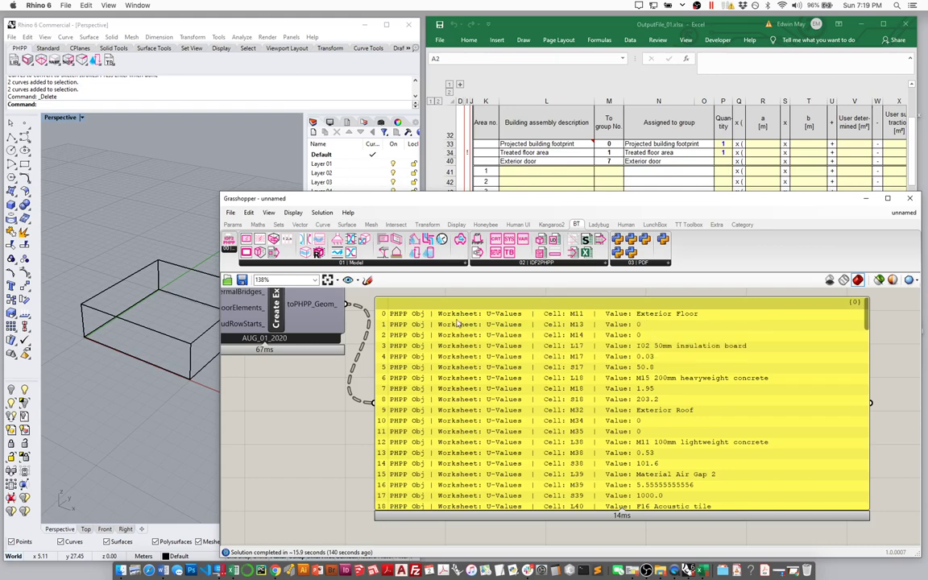
- Review the worksheet, cell and value entries listed for U-Values and Areas, and delete the temporary panel
{"action": "right_click_drag", "start_coordinate": [458, 323], "coordinate": [623, 447]}
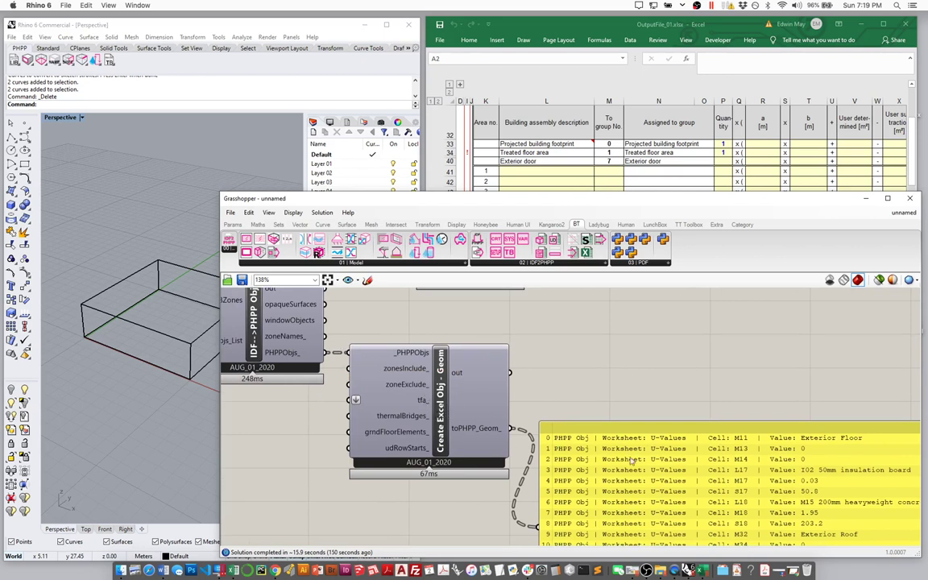
{"action": "right_click_drag", "start_coordinate": [632, 461], "coordinate": [446, 357]}
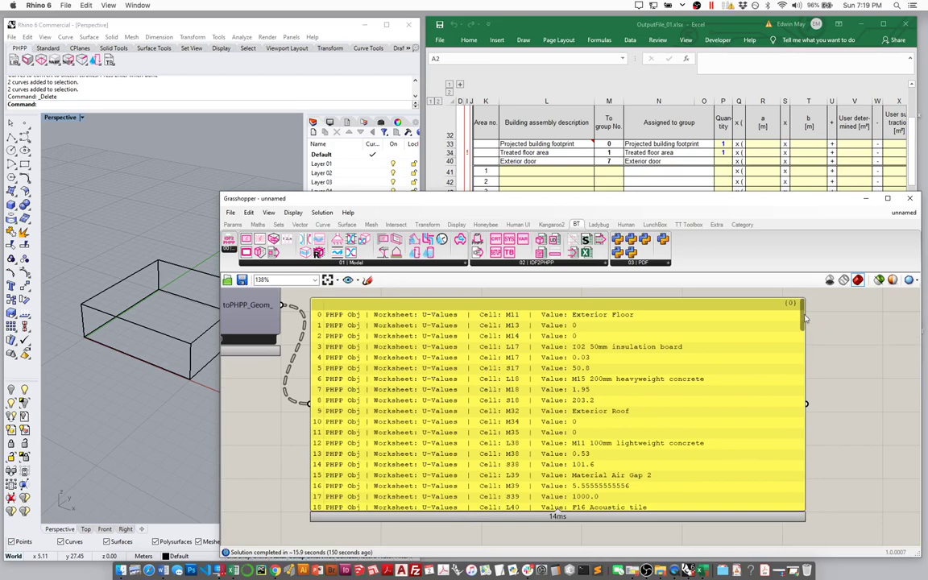
{"action": "left_click_drag", "start_coordinate": [804, 319], "coordinate": [811, 406]}
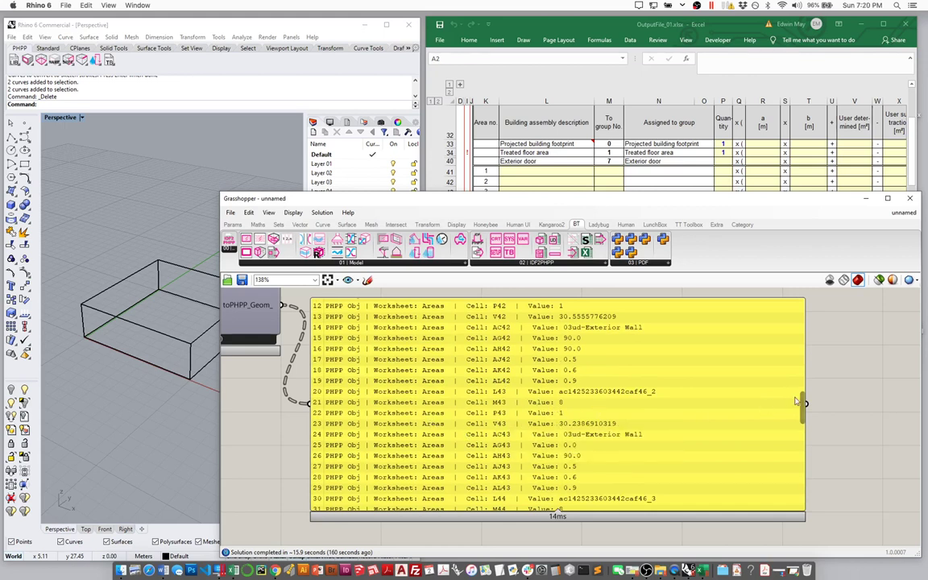
{"action": "scroll", "coordinate": [804, 406], "scroll_direction": "up", "scroll_amount": 10}
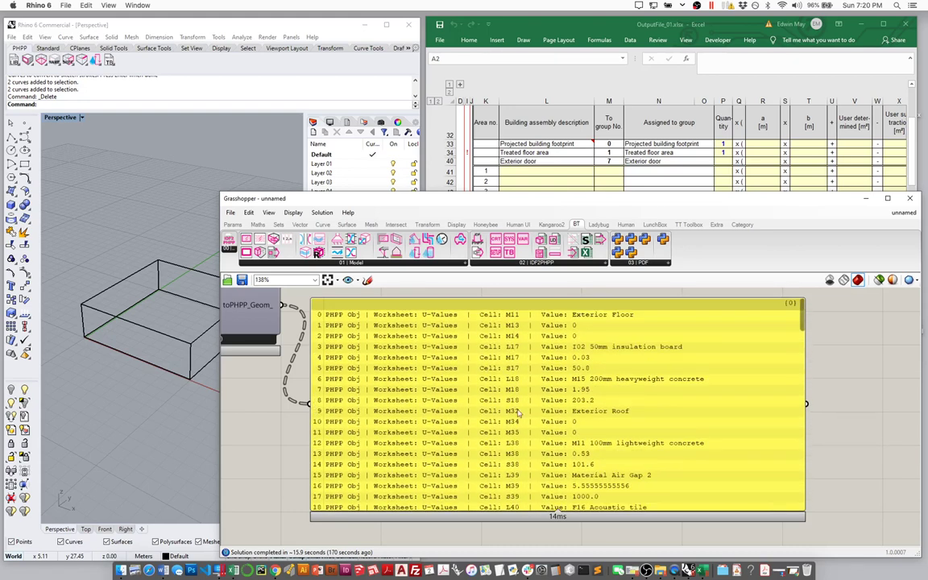
{"action": "left_click", "coordinate": [437, 380]}
{"action": "right_click_drag", "start_coordinate": [436, 380], "coordinate": [602, 475]}
{"action": "key", "text": "Delete"}
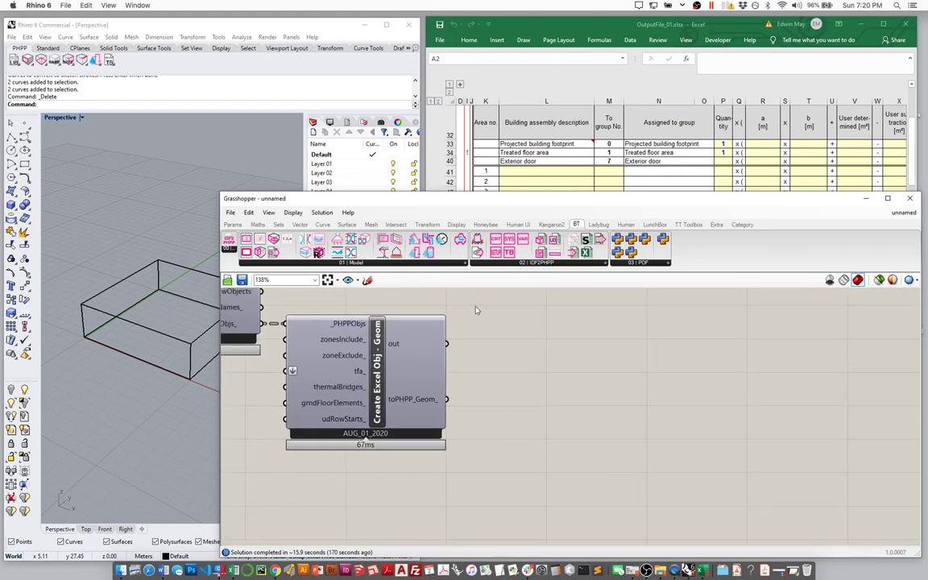
- Shorten the Grasshopper window to expose more Areas rows, and move WriteExcelWorkbook farther from OpenExcelWorkbook
{"action": "left_click_drag", "start_coordinate": [506, 193], "coordinate": [506, 248]}
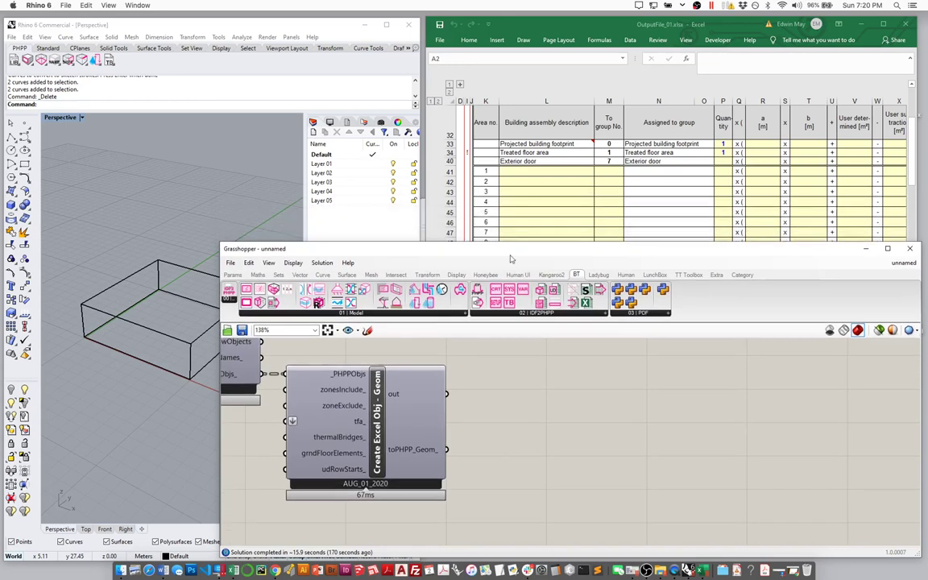
{"action": "scroll", "coordinate": [494, 449], "scroll_direction": "down", "scroll_amount": 3}
{"action": "right_click_drag", "start_coordinate": [494, 449], "coordinate": [494, 485]}
{"action": "left_click_drag", "start_coordinate": [472, 412], "coordinate": [563, 419]}
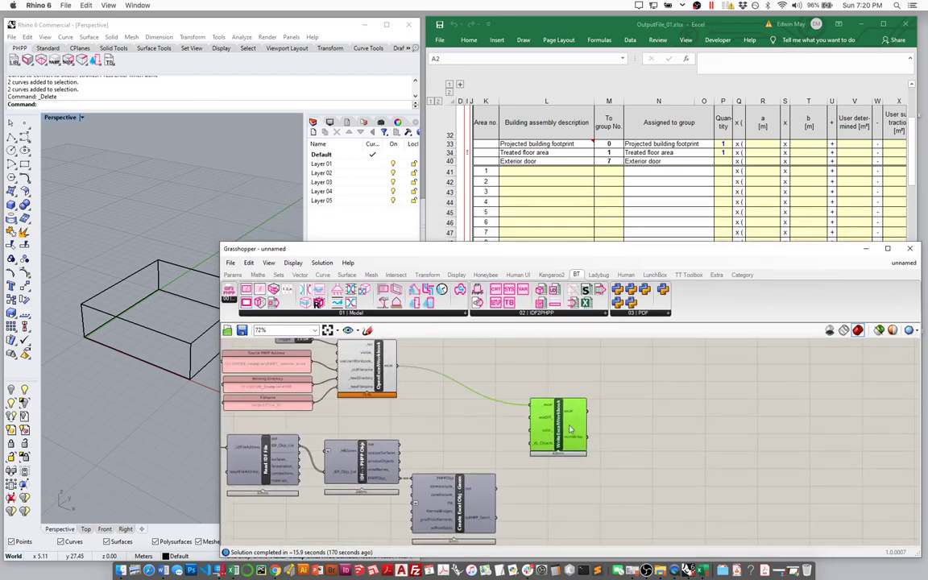
- Connect Create Excel Obj - Geom's toPHPP_Geom_ output to WriteExcelWorkbook's _XL_Objects input to write the geometry data into the workbook
{"action": "right_click_drag", "start_coordinate": [464, 470], "coordinate": [460, 451]}
{"action": "scroll", "coordinate": [511, 494], "scroll_direction": "up", "scroll_amount": 2}
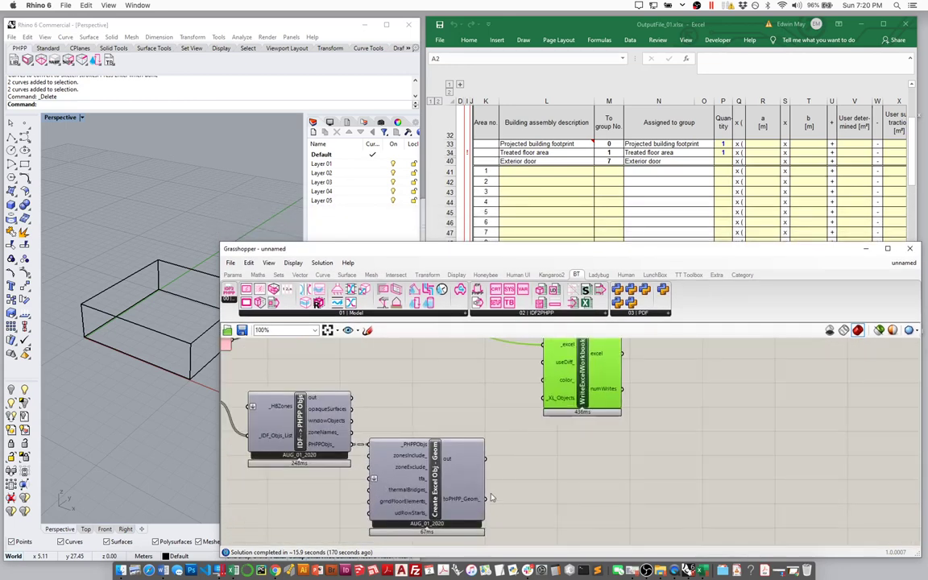
{"action": "scroll", "coordinate": [493, 497], "scroll_direction": "down", "scroll_amount": 1}
{"action": "left_click_drag", "start_coordinate": [484, 498], "coordinate": [545, 416]}
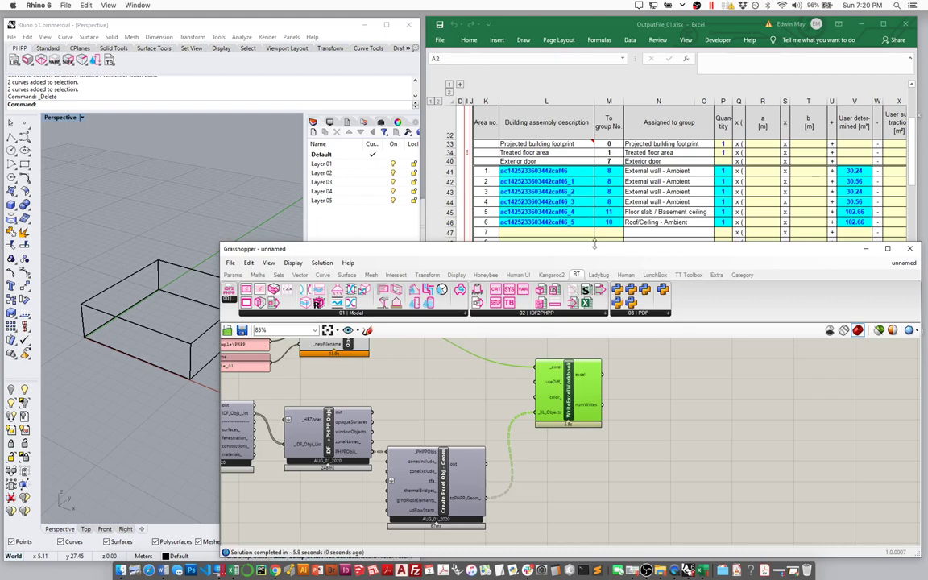
- Switch to OutputFile_01.xlsx in Excel, set its calculation option to Manual and check the setting
{"action": "left_click", "coordinate": [586, 236]}
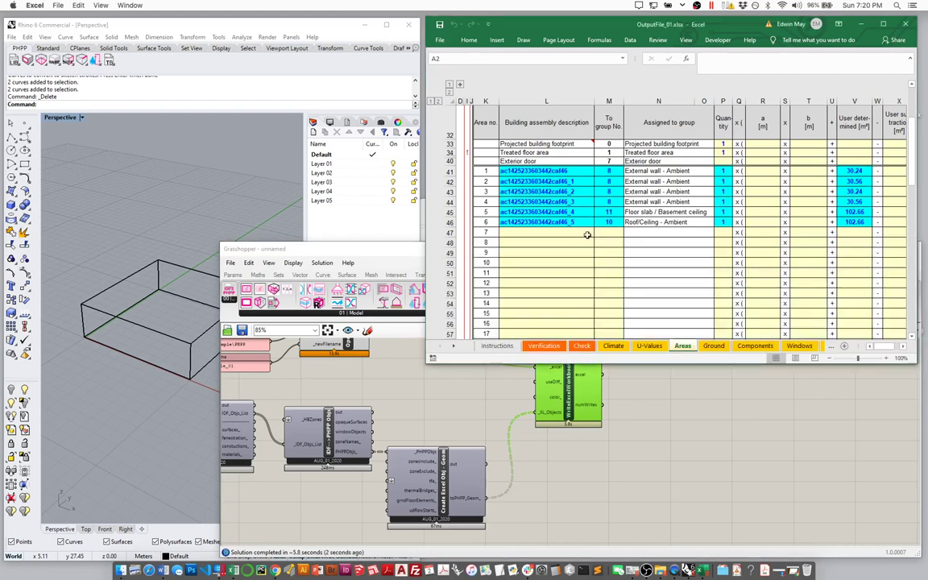
{"action": "left_click", "coordinate": [602, 43]}
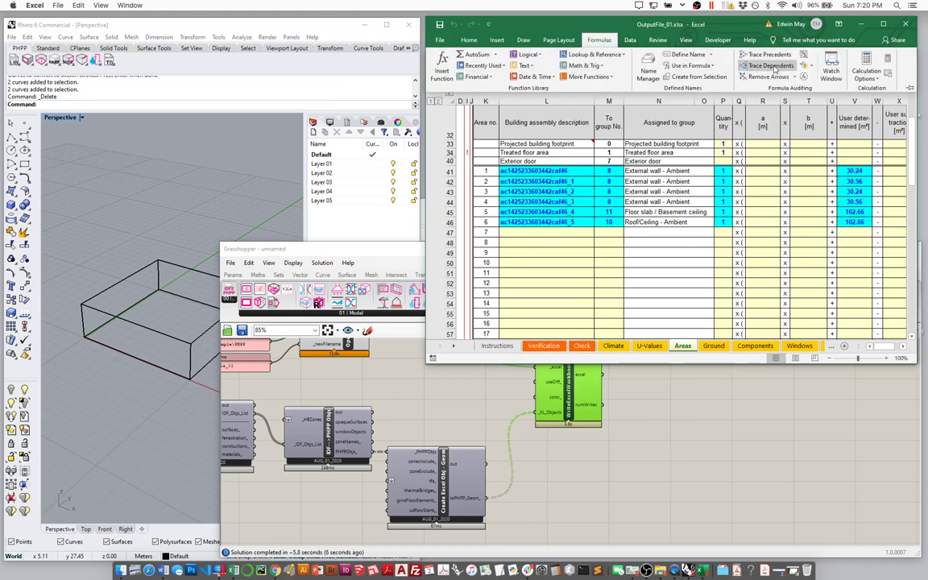
{"action": "left_click", "coordinate": [878, 79]}
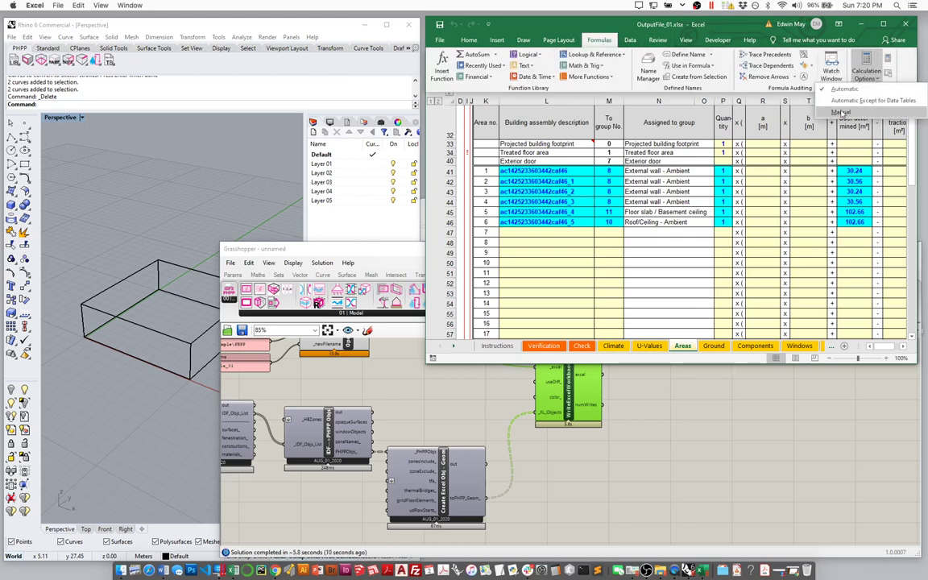
{"action": "left_click", "coordinate": [840, 112]}
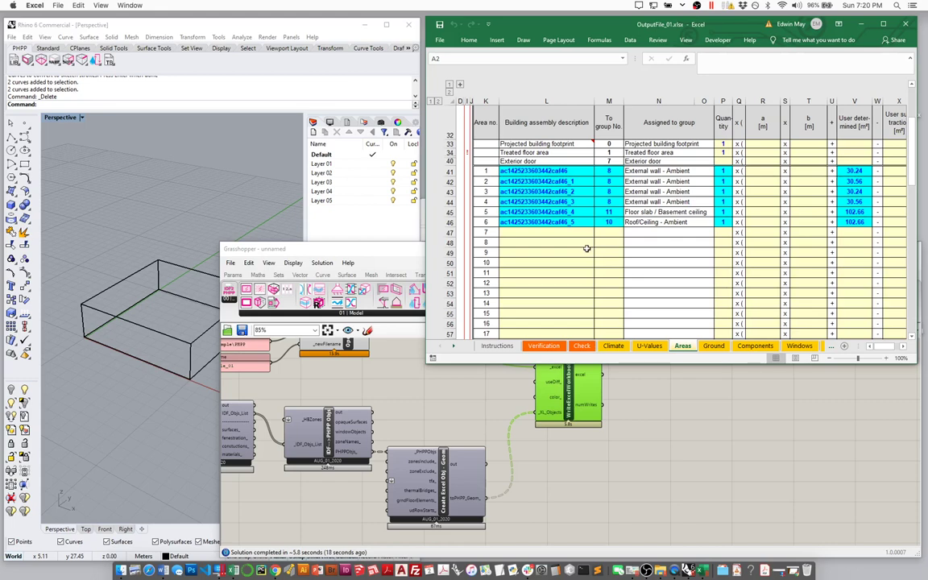
{"action": "left_click", "coordinate": [599, 40]}
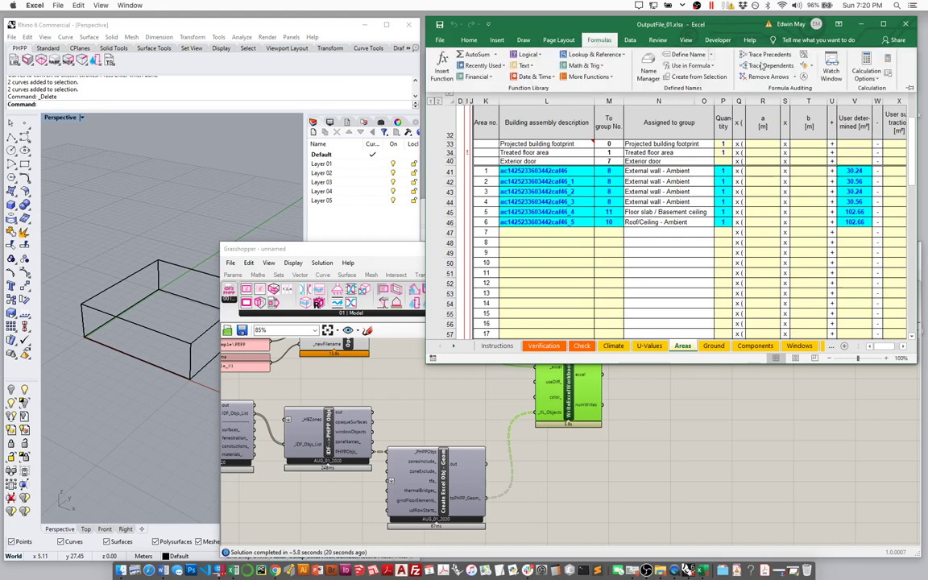
{"action": "left_click", "coordinate": [865, 70]}
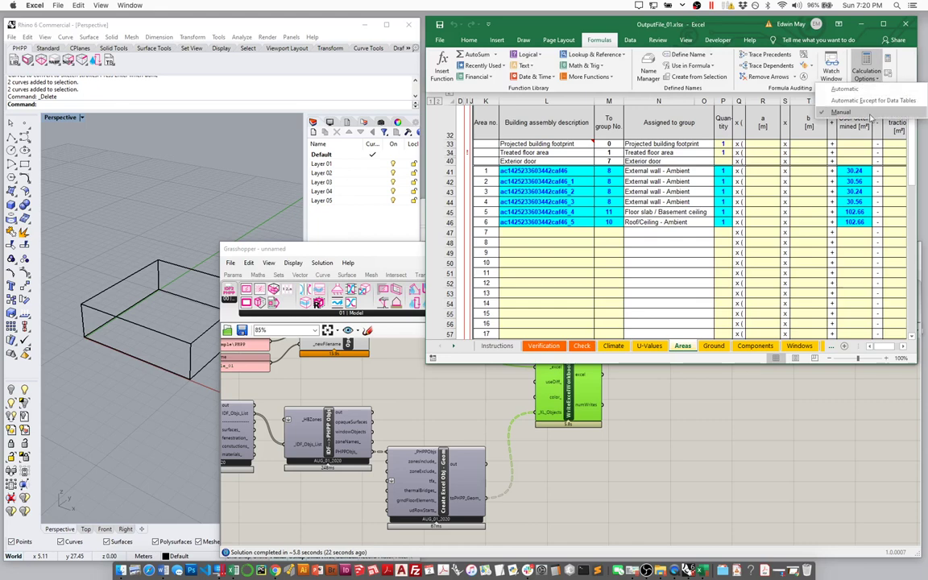
- Switch back to Grasshopper, add a Boolean Toggle set to True and connect it to WriteExcelWorkbook's useDiff_ input
{"action": "left_click", "coordinate": [613, 401]}
{"action": "right_click_drag", "start_coordinate": [550, 390], "coordinate": [559, 418]}
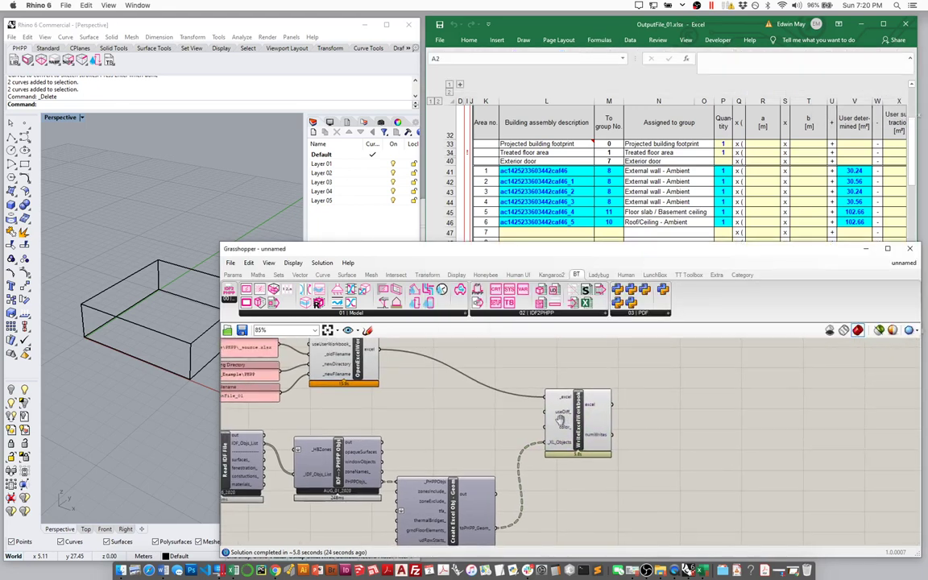
{"action": "left_click_drag", "start_coordinate": [559, 419], "coordinate": [554, 447]}
{"action": "scroll", "coordinate": [534, 454], "scroll_direction": "up", "scroll_amount": 4}
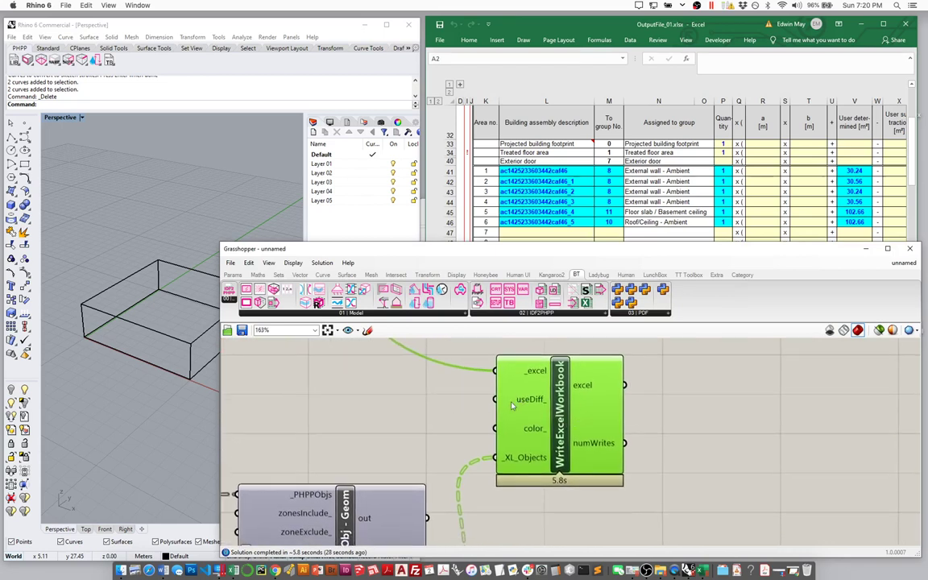
{"action": "mouse_move", "coordinate": [512, 405]}
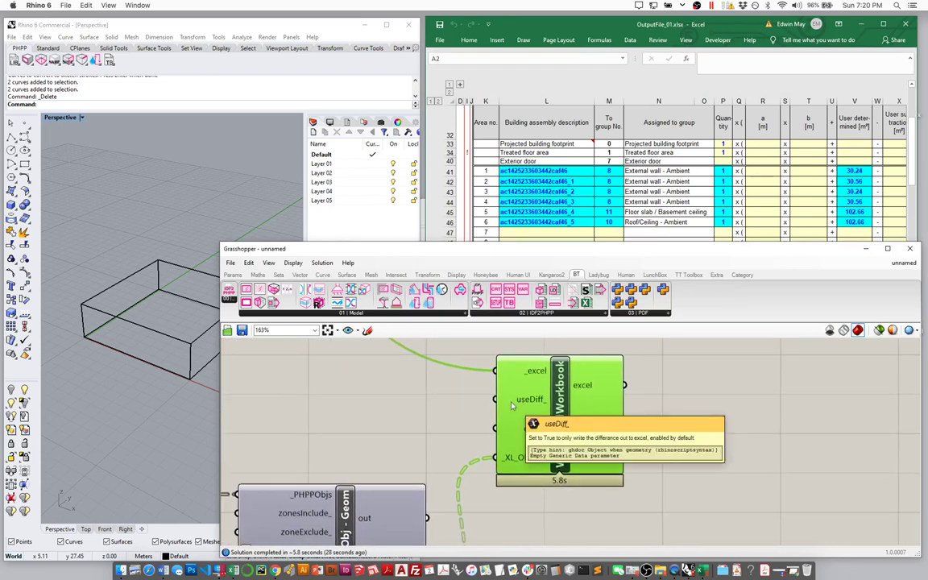
{"action": "double_click", "coordinate": [428, 404]}
{"action": "type", "text": "toggle"}
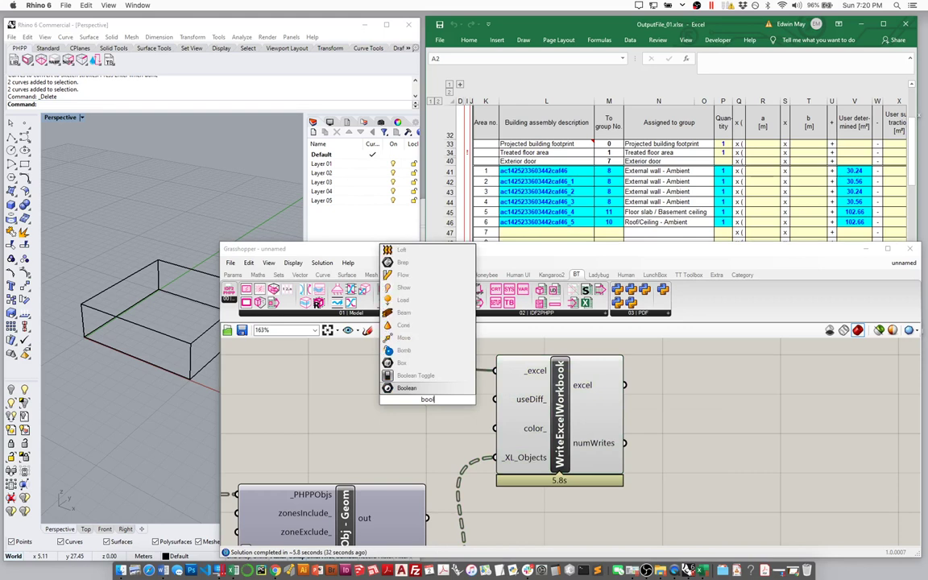
{"action": "key", "text": "Return"}
{"action": "left_click_drag", "start_coordinate": [469, 400], "coordinate": [494, 399]}
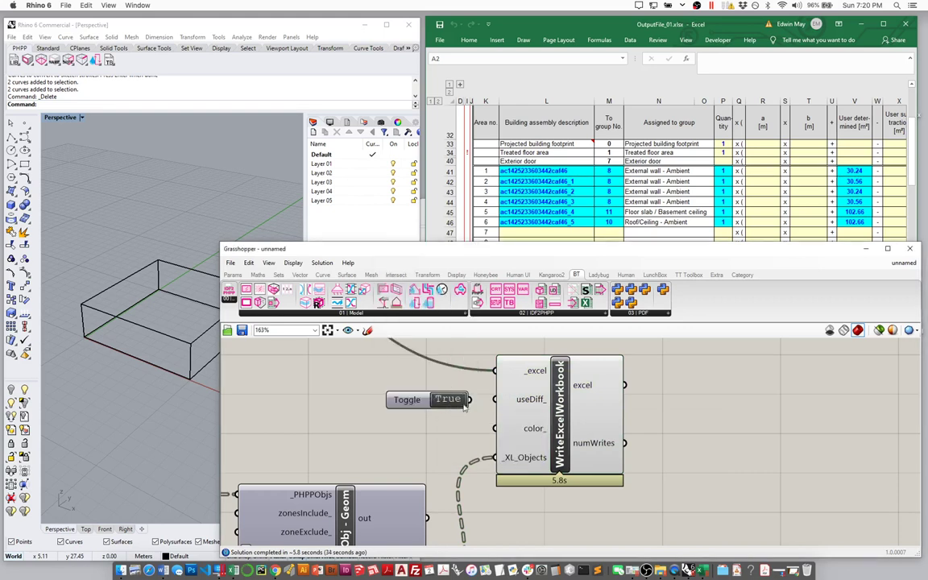
{"action": "double_click", "coordinate": [448, 399]}
{"action": "left_click", "coordinate": [408, 400]}
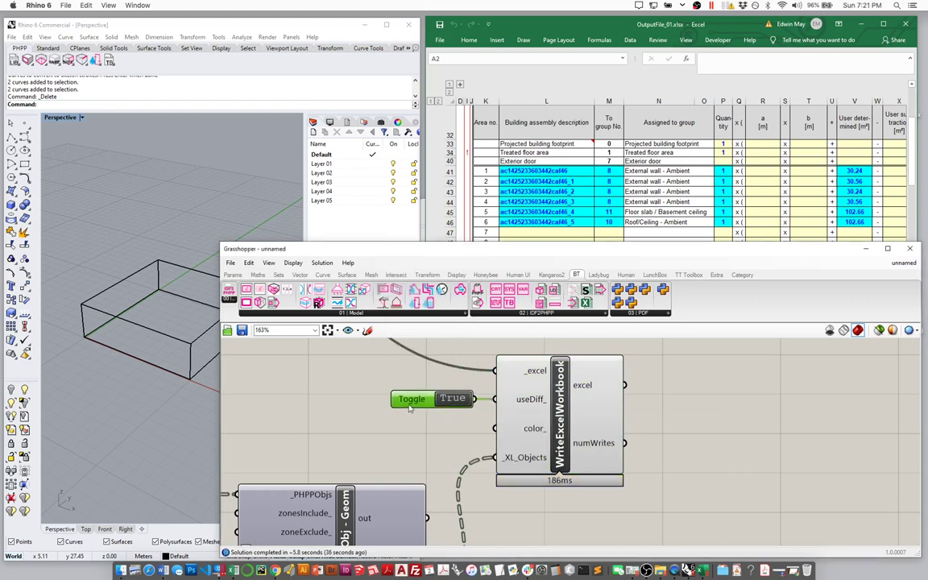
{"action": "scroll", "coordinate": [424, 414], "scroll_direction": "down", "scroll_amount": 1}
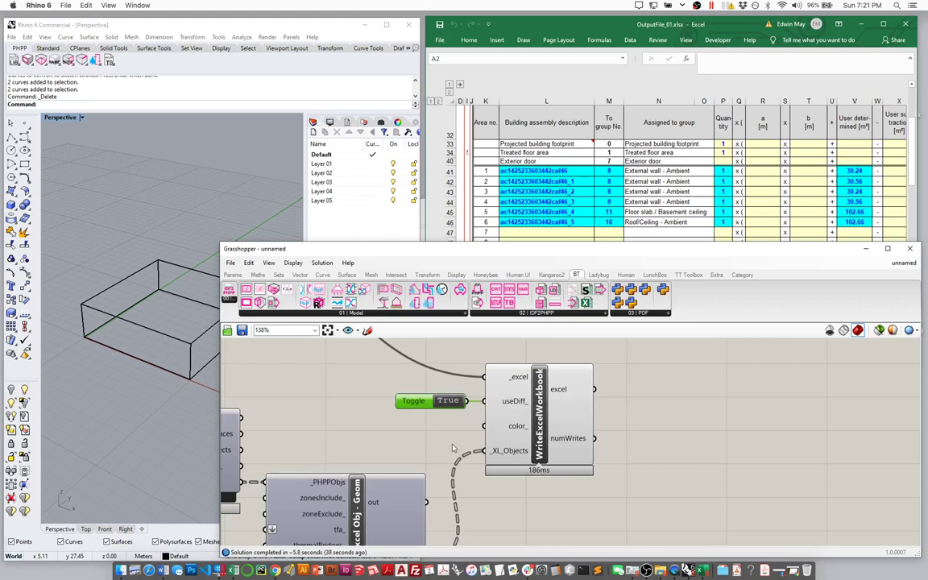
- Add a Panel beside WriteExcelWorkbook and connect it to the numWrites output
{"action": "scroll", "coordinate": [455, 451], "scroll_direction": "down", "scroll_amount": 1}
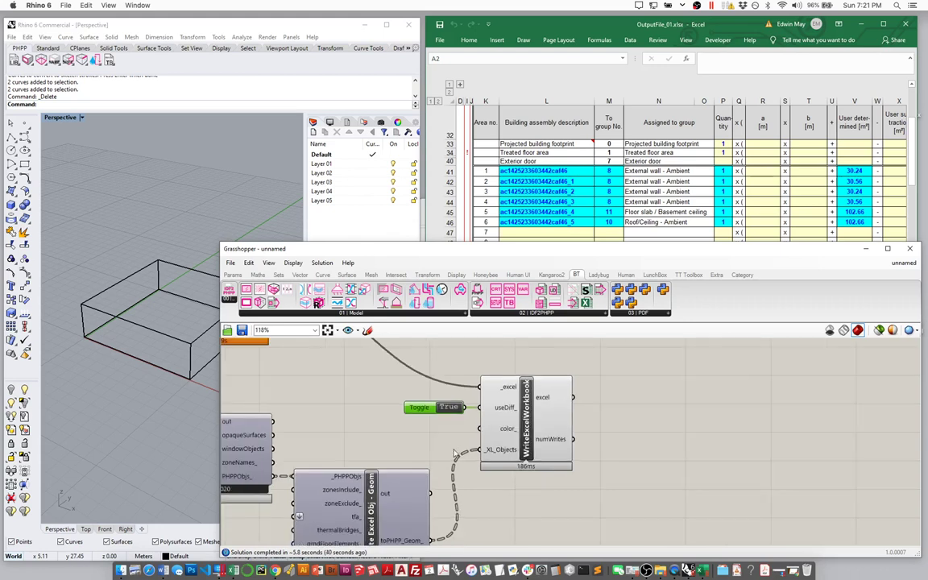
{"action": "double_click", "coordinate": [618, 439]}
{"action": "type", "text": "panel"}
{"action": "key", "text": "Return"}
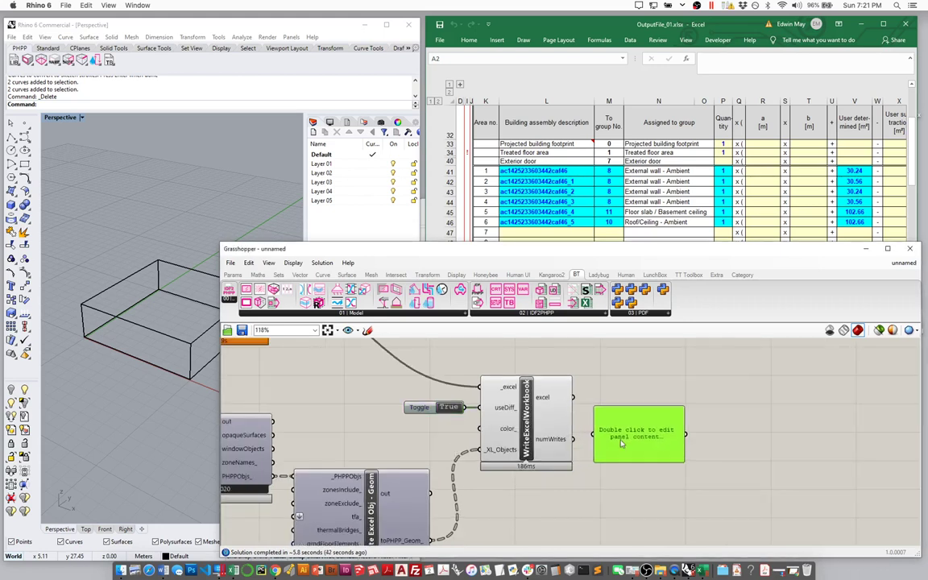
{"action": "left_click_drag", "start_coordinate": [594, 435], "coordinate": [573, 439]}
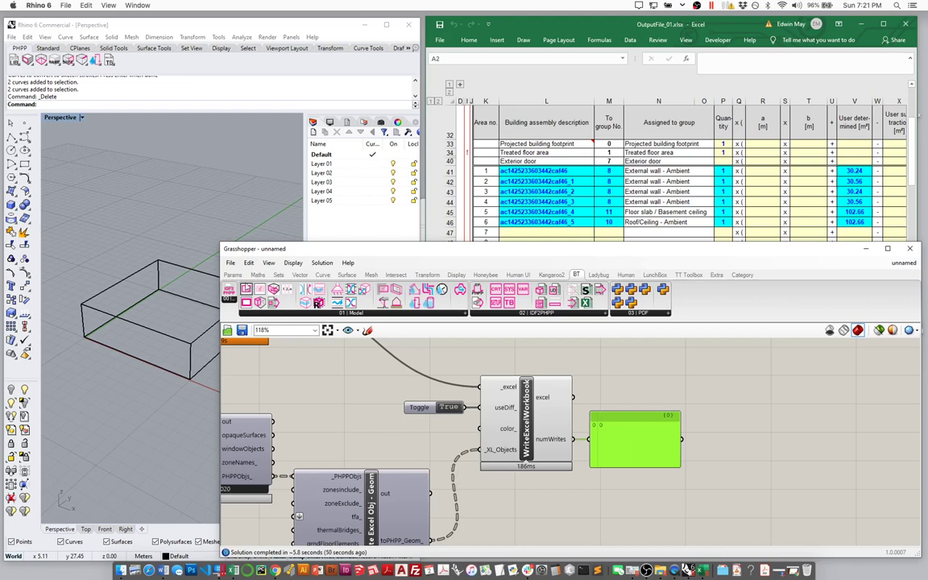
- Shrink the Grasshopper window to uncover the Rhino box, and stretch the box along the green axis to about 2.5 times its length
{"action": "left_click_drag", "start_coordinate": [222, 250], "coordinate": [299, 254]}
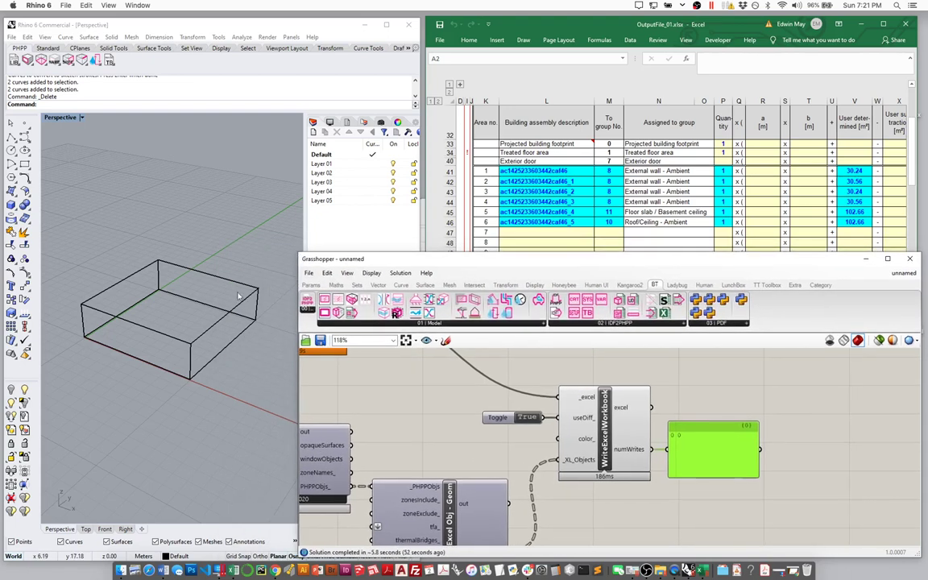
{"action": "left_click", "coordinate": [223, 215]}
{"action": "left_click", "coordinate": [162, 262]}
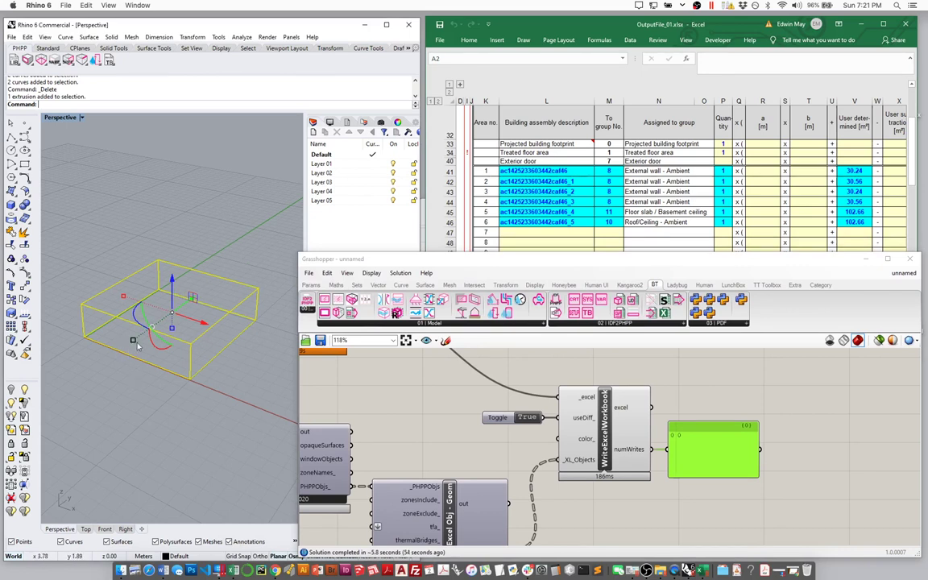
{"action": "left_click_drag", "start_coordinate": [122, 313], "coordinate": [83, 422]}
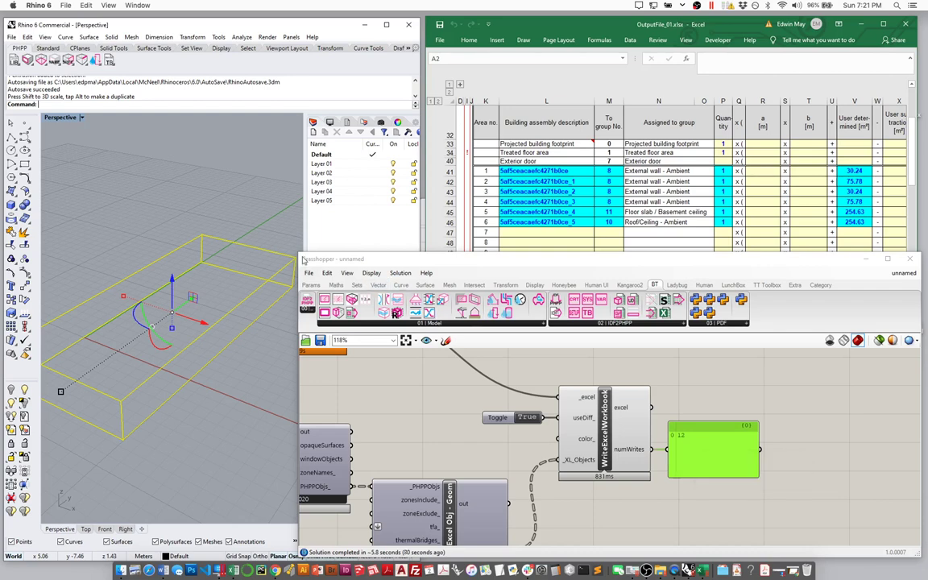
- Narrow the Grasshopper window to fit below the workbook and bring the whole definition from Create HB ZOne to Convert IDF-->PHPP into view
{"action": "left_click_drag", "start_coordinate": [297, 254], "coordinate": [424, 236]}
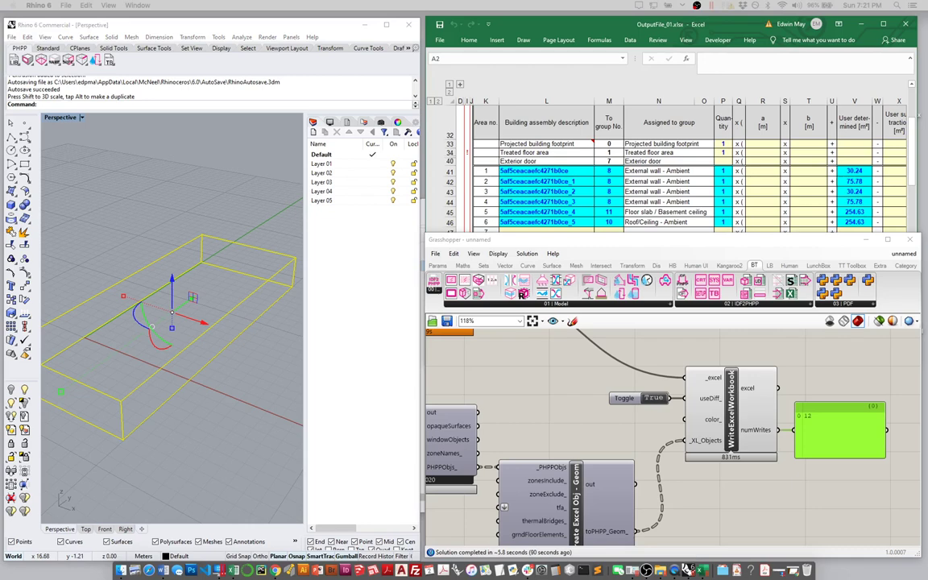
{"action": "scroll", "coordinate": [790, 470], "scroll_direction": "down", "scroll_amount": 1}
{"action": "scroll", "coordinate": [790, 470], "scroll_direction": "down", "scroll_amount": 6}
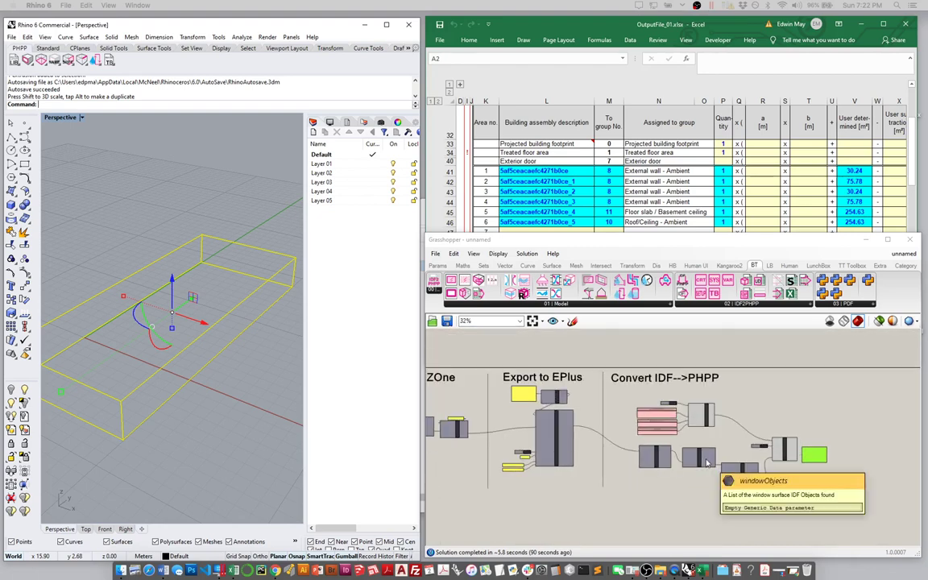
{"action": "right_click_drag", "start_coordinate": [595, 467], "coordinate": [667, 463]}
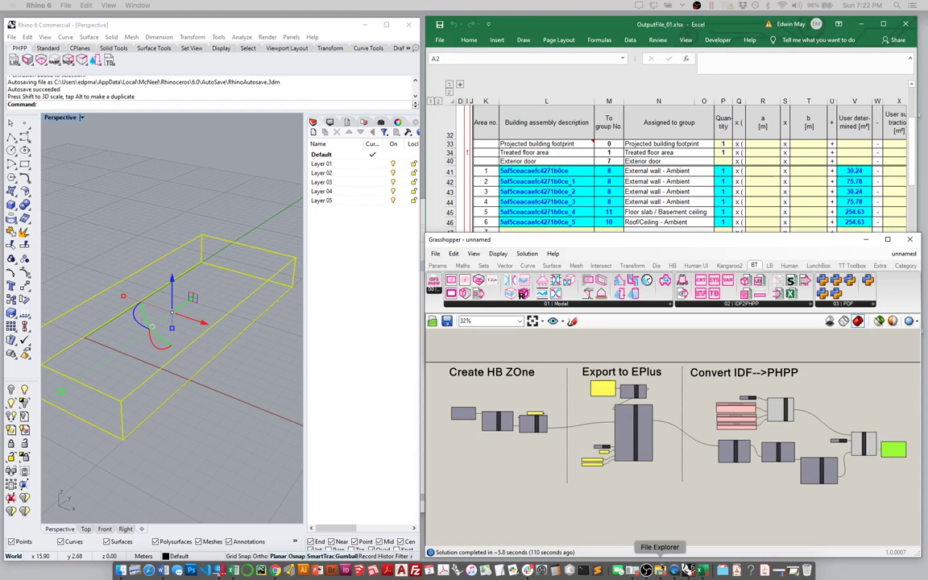
- Switch to File Explorer, check the exported IDF files in IDF2PH_Example's EPlus > OpenStudio > EPlus > ModelToIdf folder, and return to IDF2PH_Example
{"action": "left_click", "coordinate": [723, 570]}
{"action": "left_click", "coordinate": [324, 236]}
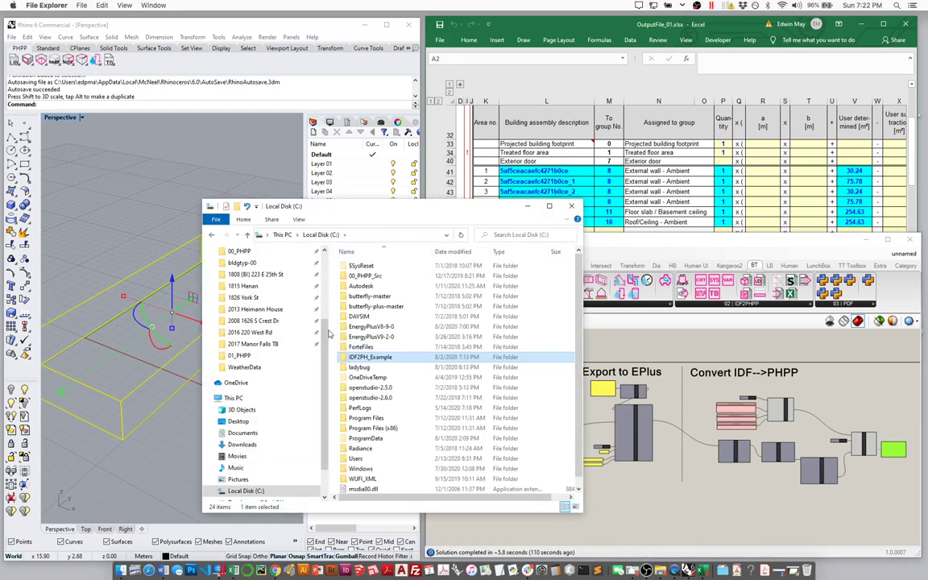
{"action": "double_click", "coordinate": [363, 356]}
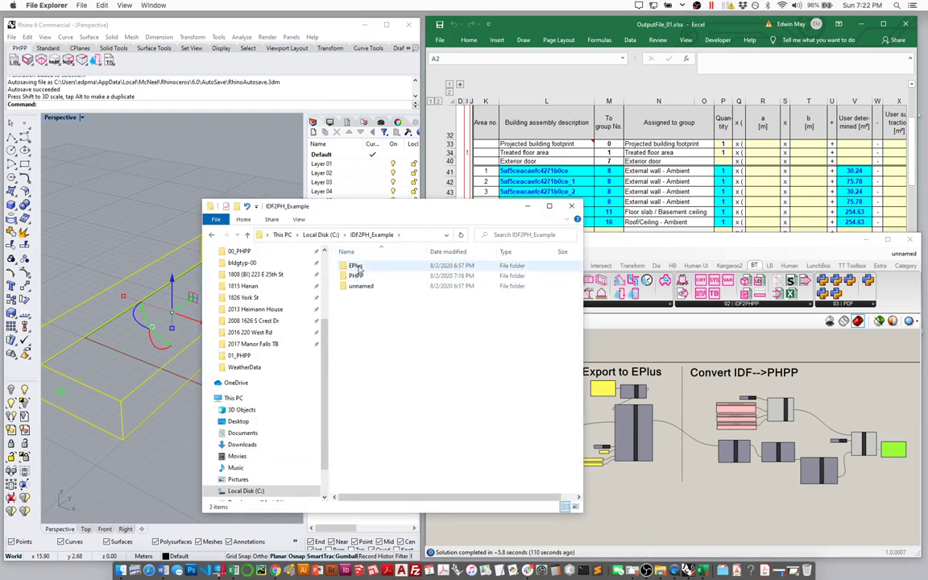
{"action": "double_click", "coordinate": [359, 266]}
{"action": "double_click", "coordinate": [362, 268]}
{"action": "double_click", "coordinate": [362, 265]}
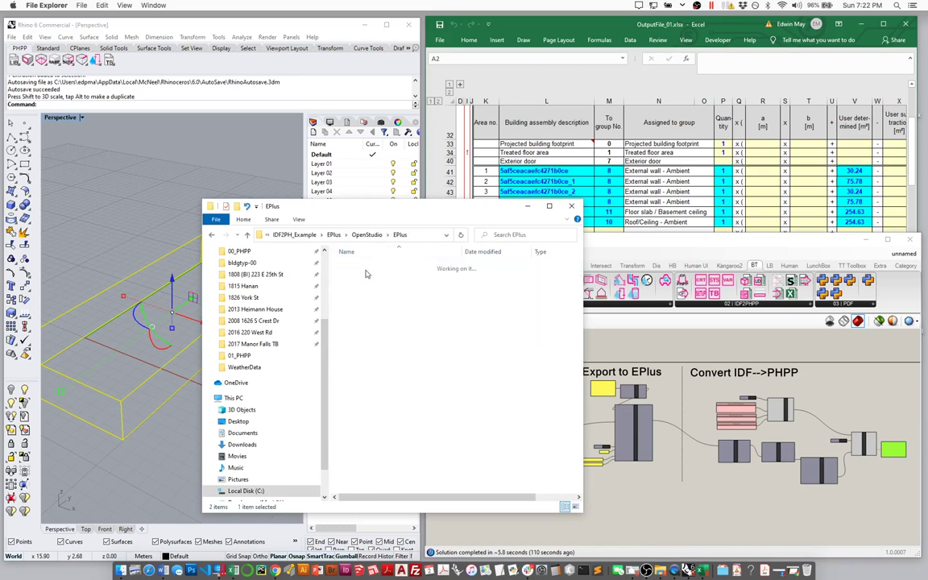
{"action": "double_click", "coordinate": [364, 267]}
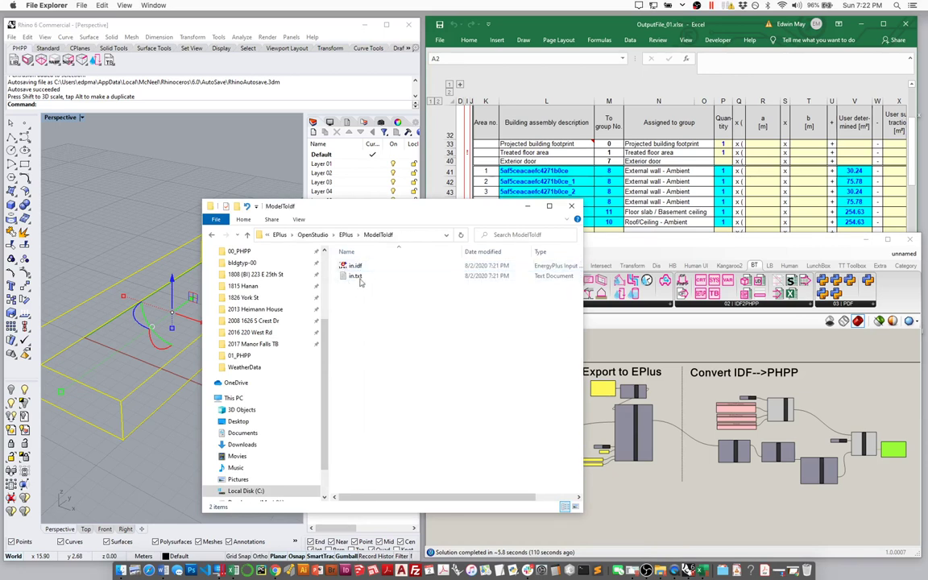
{"action": "left_click", "coordinate": [278, 234]}
{"action": "left_click", "coordinate": [341, 235]}
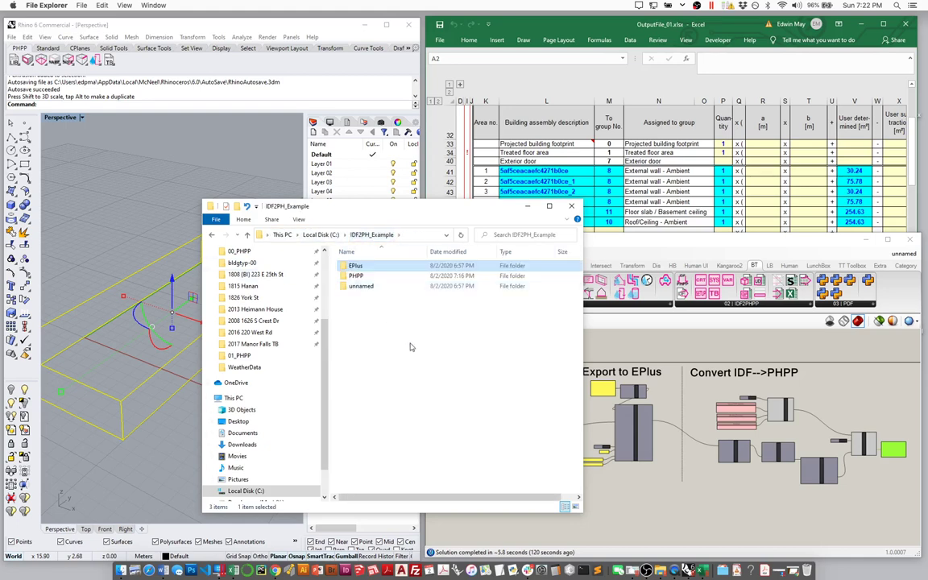
- Switch back to Rhino by way of the Excel workbook, and scale the box along the red axis to about 40% of its width
{"action": "left_click", "coordinate": [639, 203]}
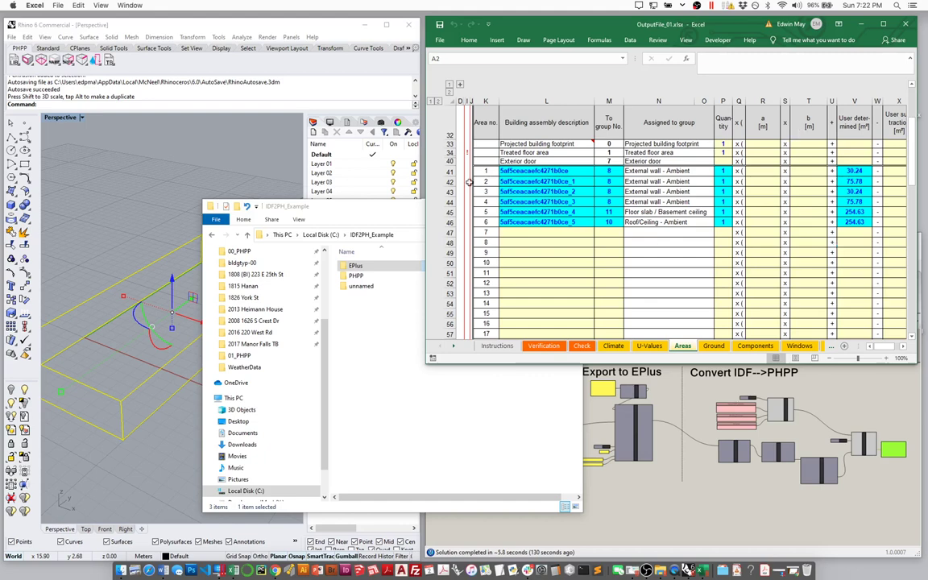
{"action": "left_click", "coordinate": [199, 279]}
{"action": "left_click", "coordinate": [200, 279]}
{"action": "left_click", "coordinate": [165, 272]}
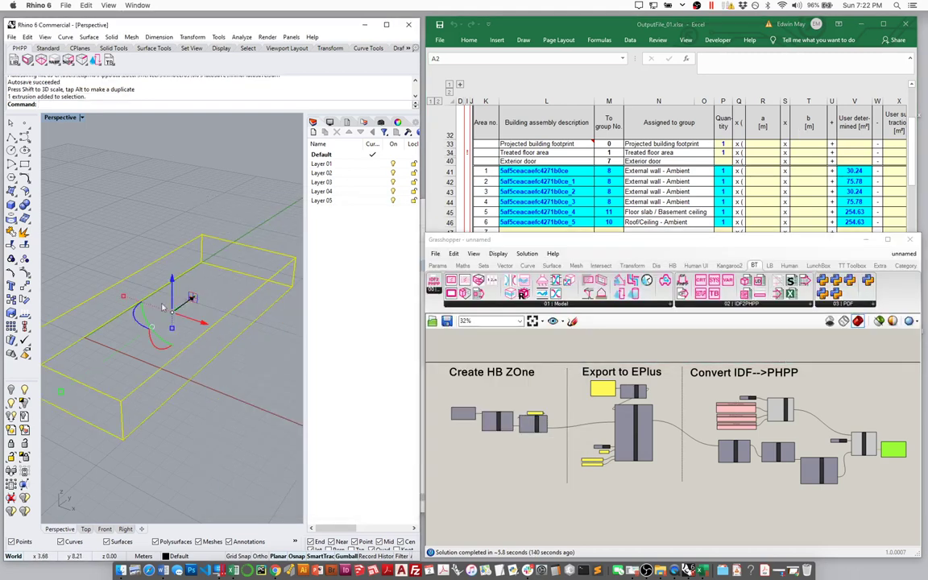
{"action": "left_click_drag", "start_coordinate": [122, 299], "coordinate": [151, 306]}
- Switch to the Excel workbook and examine the user-determined areas and building assembly descriptions of the six surfaces in the Areas sheet
{"action": "left_click", "coordinate": [767, 161]}
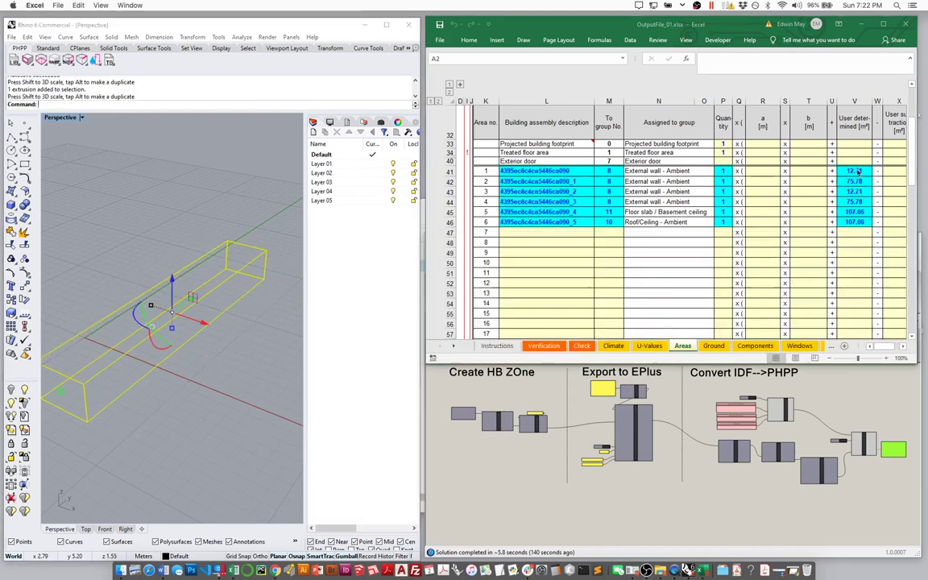
{"action": "left_click_drag", "start_coordinate": [853, 170], "coordinate": [854, 219]}
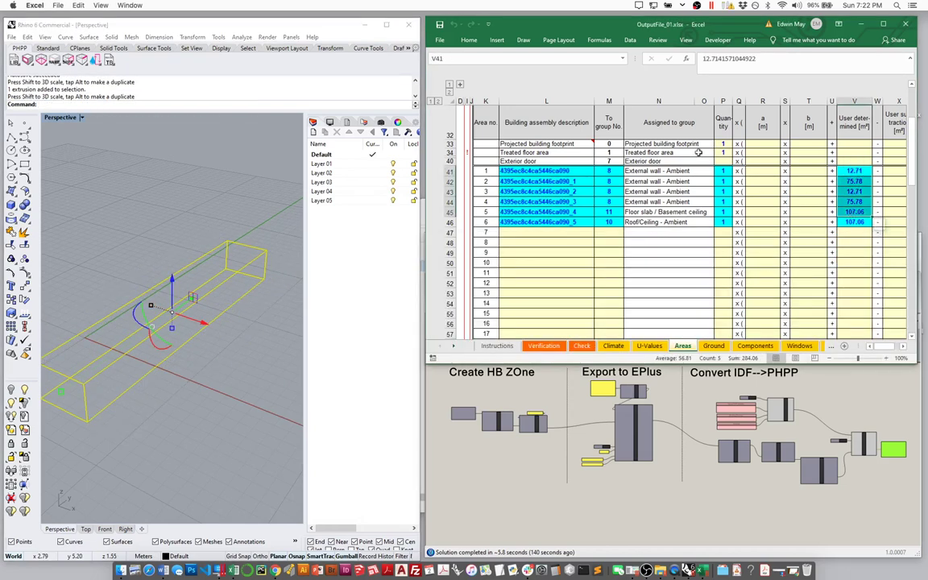
{"action": "left_click", "coordinate": [837, 393]}
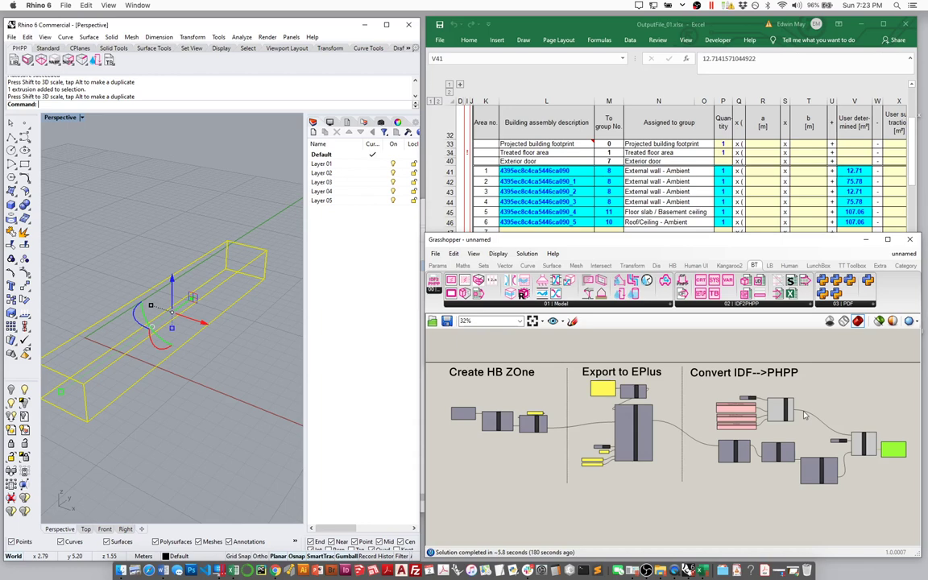
{"action": "left_click", "coordinate": [488, 192]}
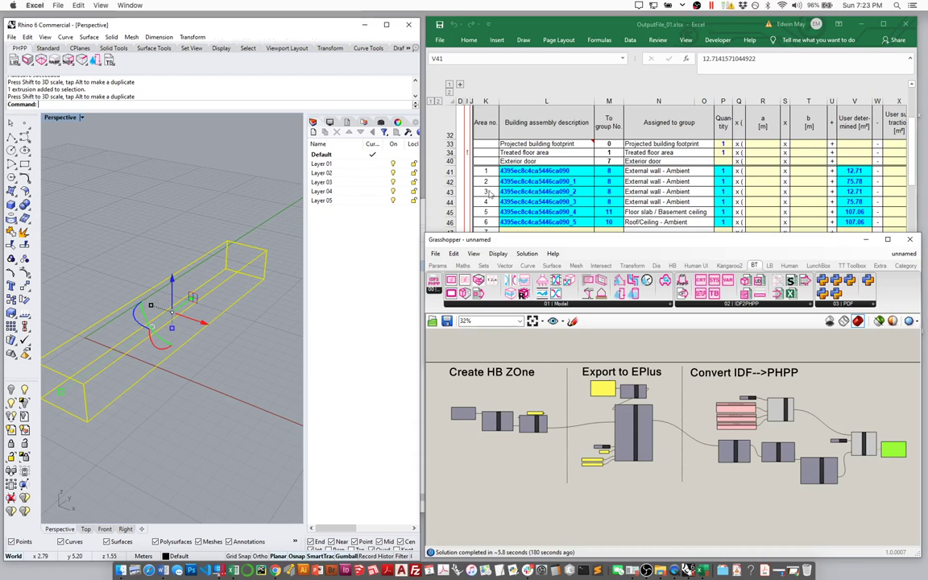
{"action": "left_click_drag", "start_coordinate": [535, 171], "coordinate": [538, 220]}
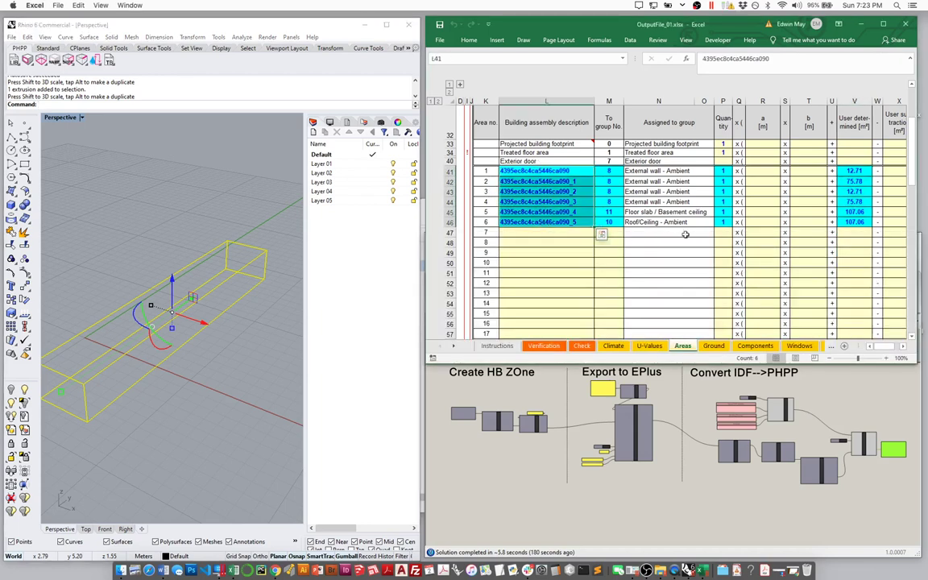